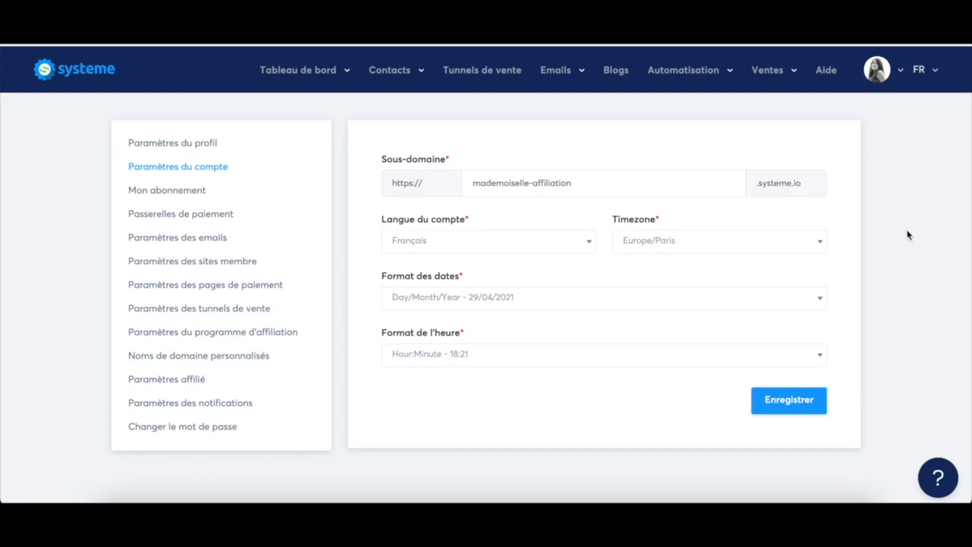
# Step: Open the Mon abonnement page and switch the plan comparison from annual to monthly pricing
pyautogui.click(901, 70)
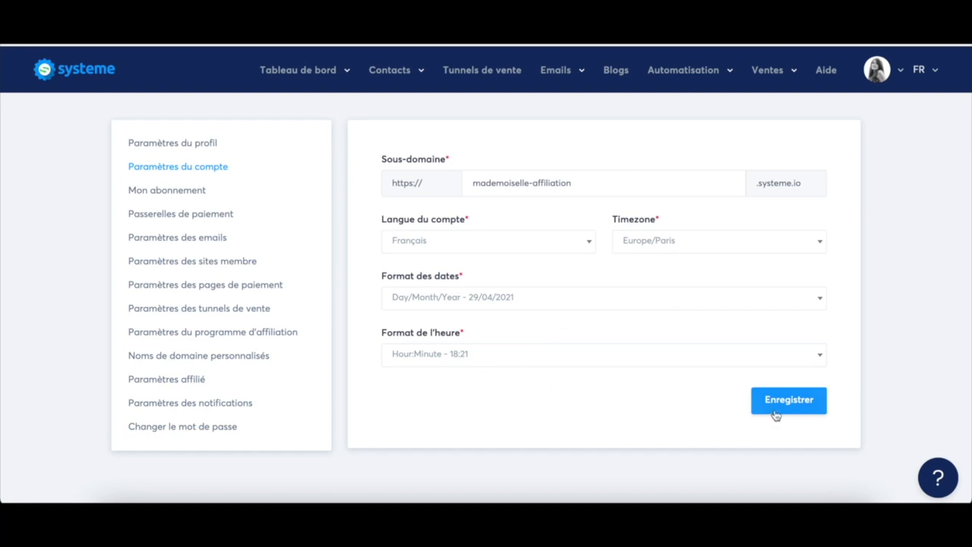
pyautogui.click(153, 193)
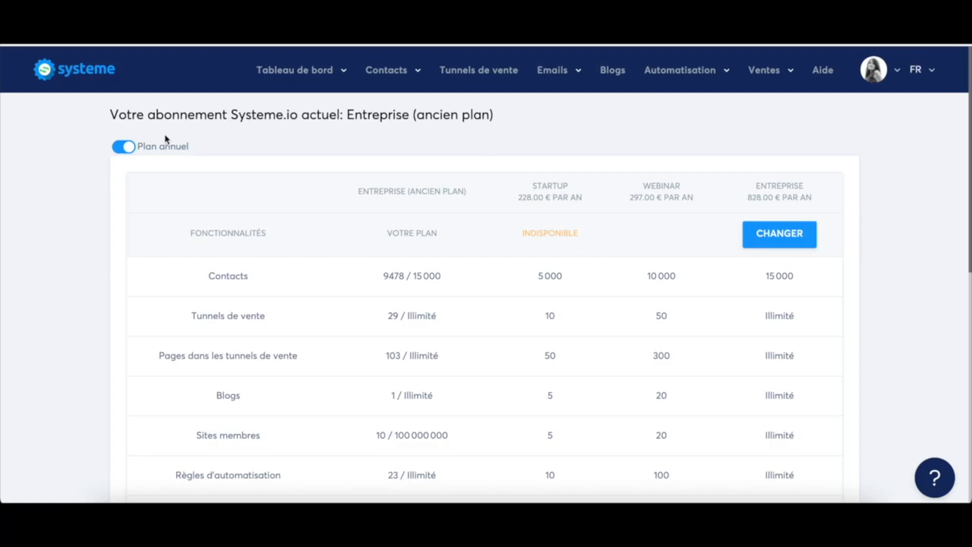
pyautogui.click(119, 147)
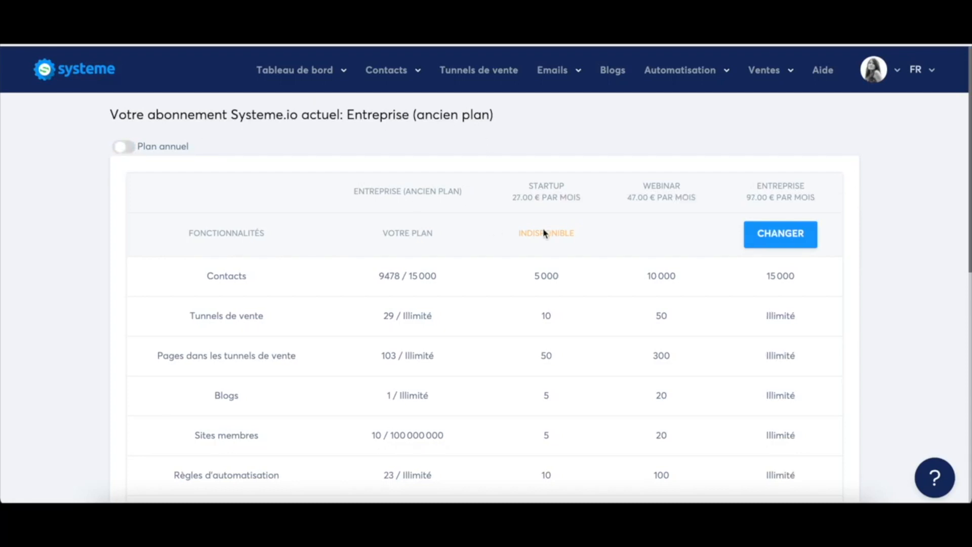
# Step: Compare the feature limits of the Startup, Webinar and Entreprise plans through the whole subscription table
pyautogui.scroll(-1, 543, 245)
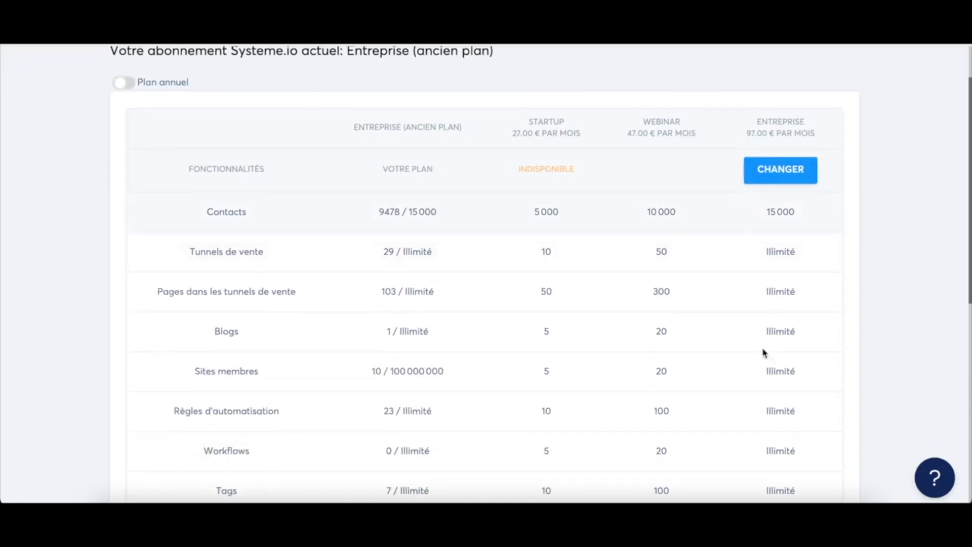
pyautogui.scroll(-4, 759, 375)
pyautogui.scroll(-4, 759, 373)
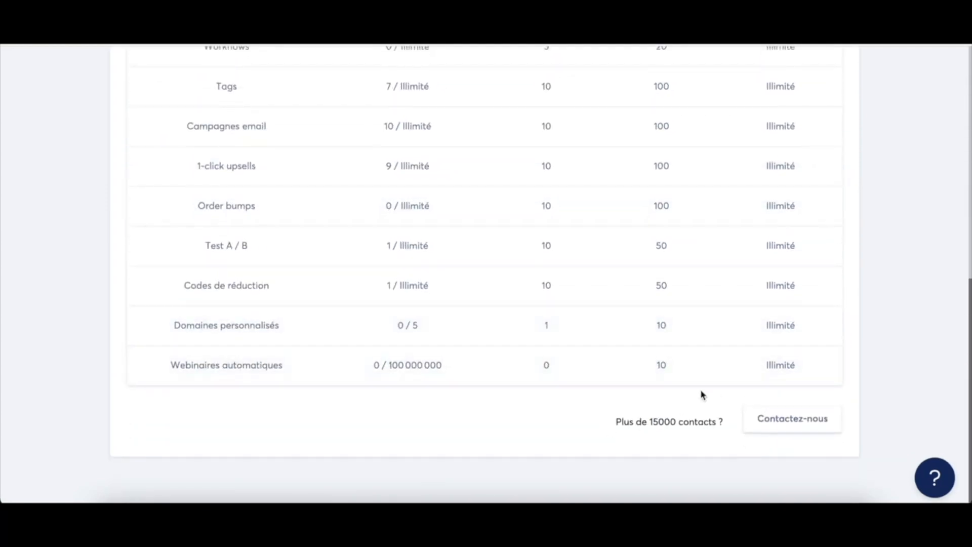
pyautogui.scroll(7, 704, 396)
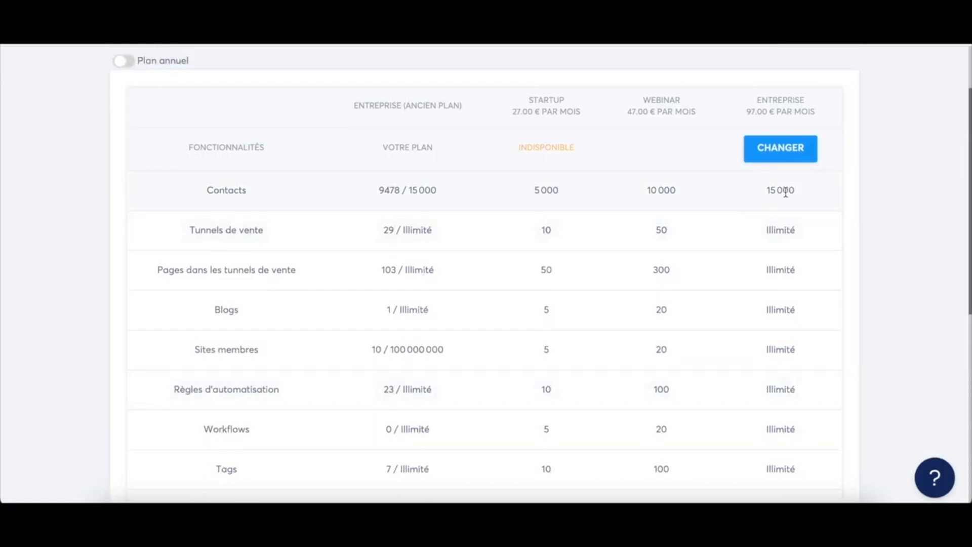
pyautogui.scroll(-4, 783, 228)
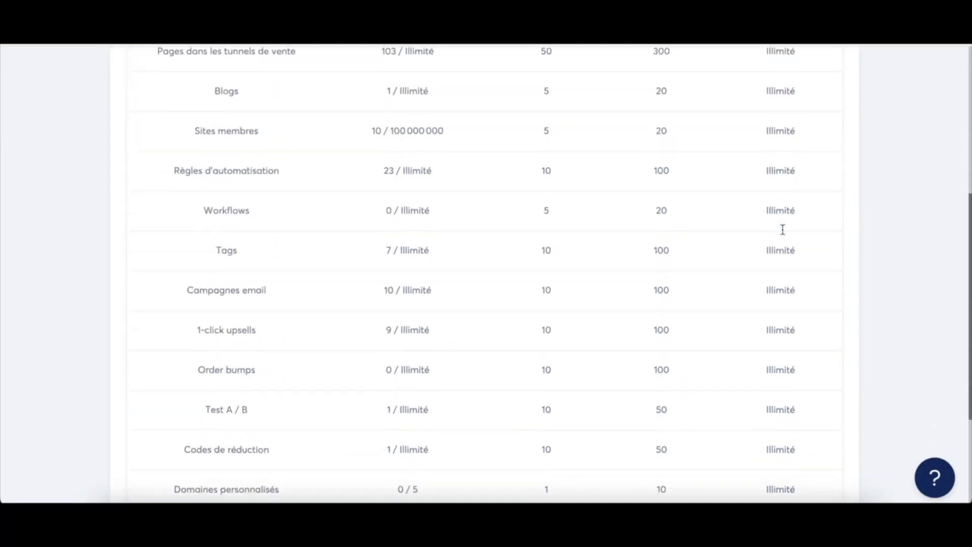
pyautogui.scroll(6, 784, 232)
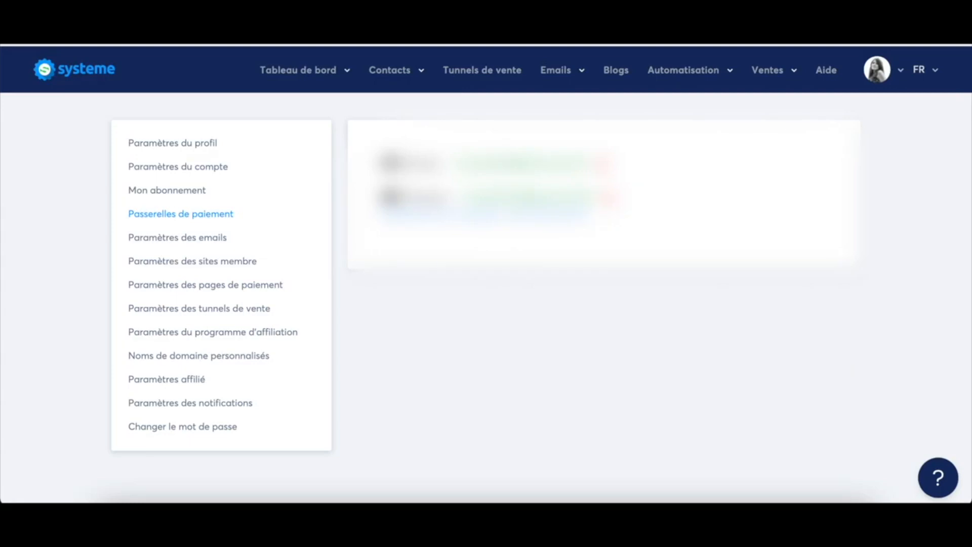
# Step: Open the email settings and examine the sender email address and the domain's authentication status
pyautogui.click(157, 244)
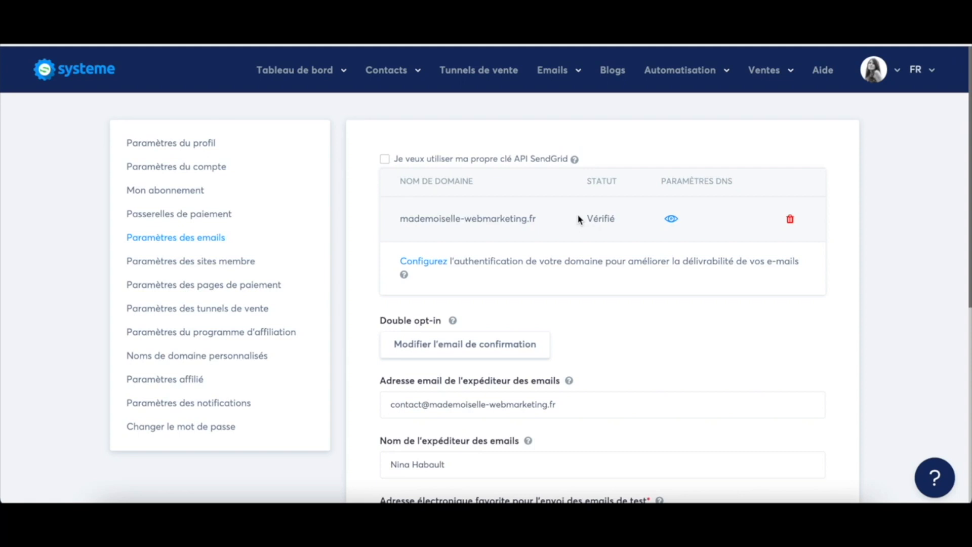
pyautogui.moveTo(390, 404); pyautogui.dragTo(562, 402)
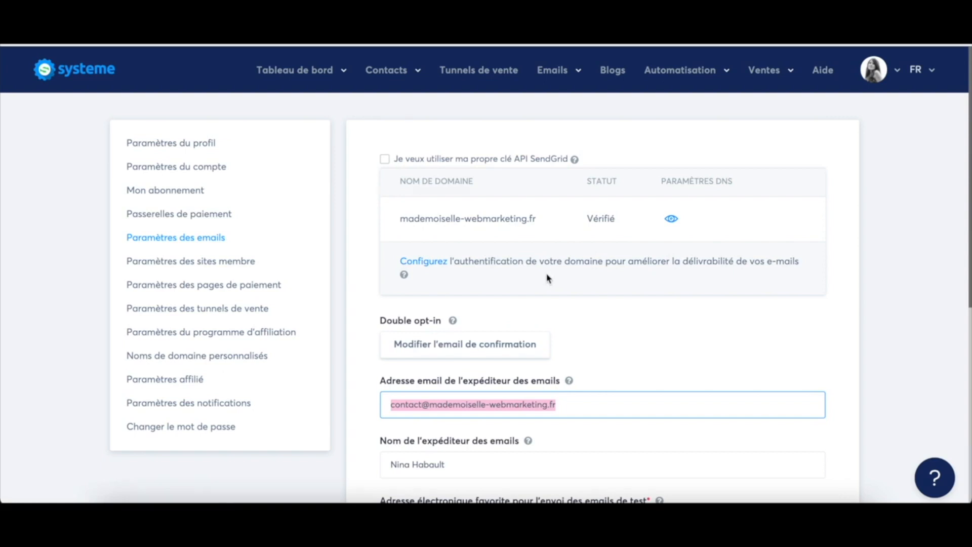
pyautogui.doubleClick(622, 219)
pyautogui.click(702, 150)
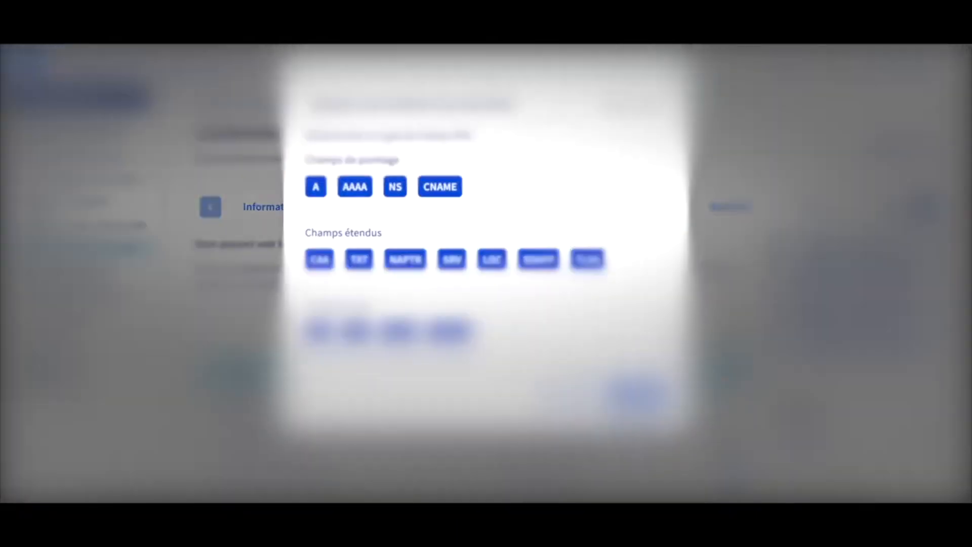
# Step: Start a CNAME entry in the DNS zone of mademoiselle-webmarketing.fr and select its Sous-domaine field
pyautogui.click(444, 202)
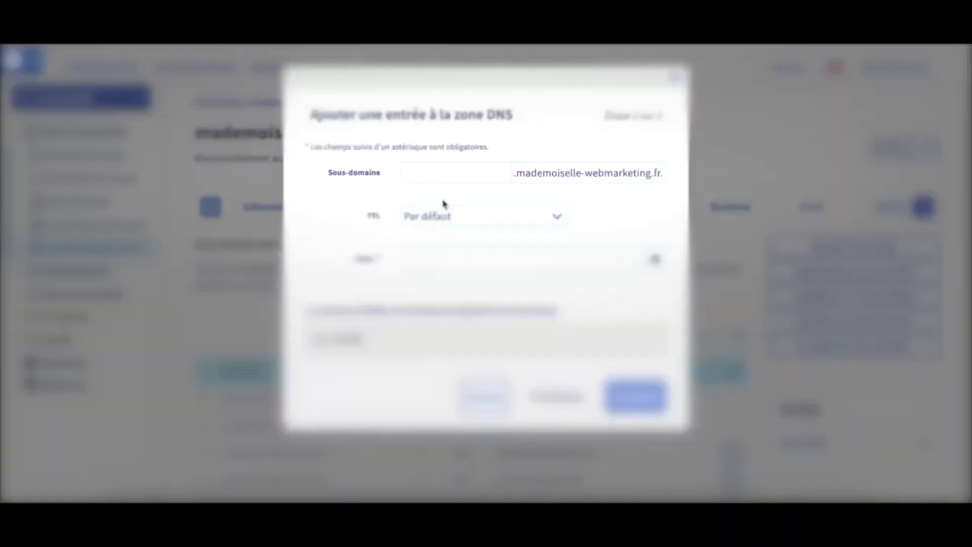
pyautogui.click(423, 171)
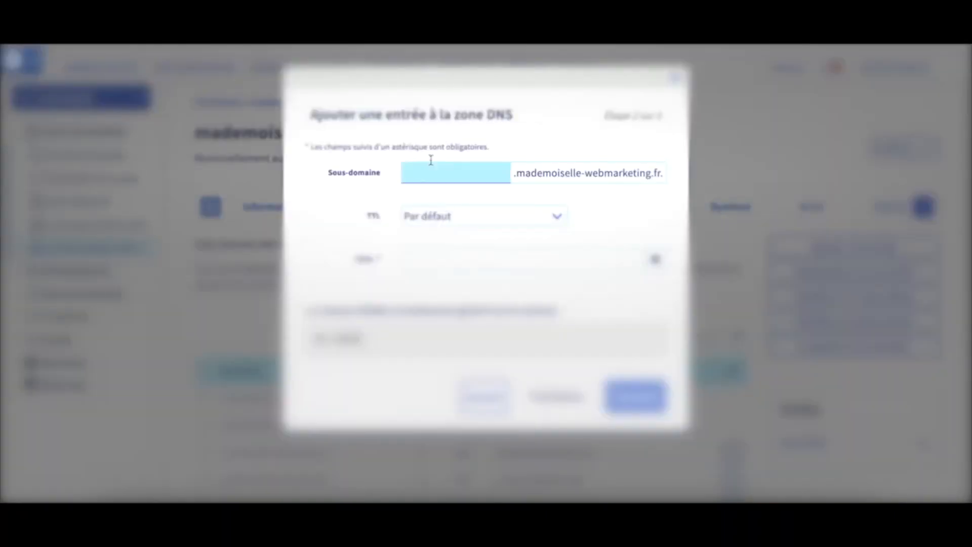
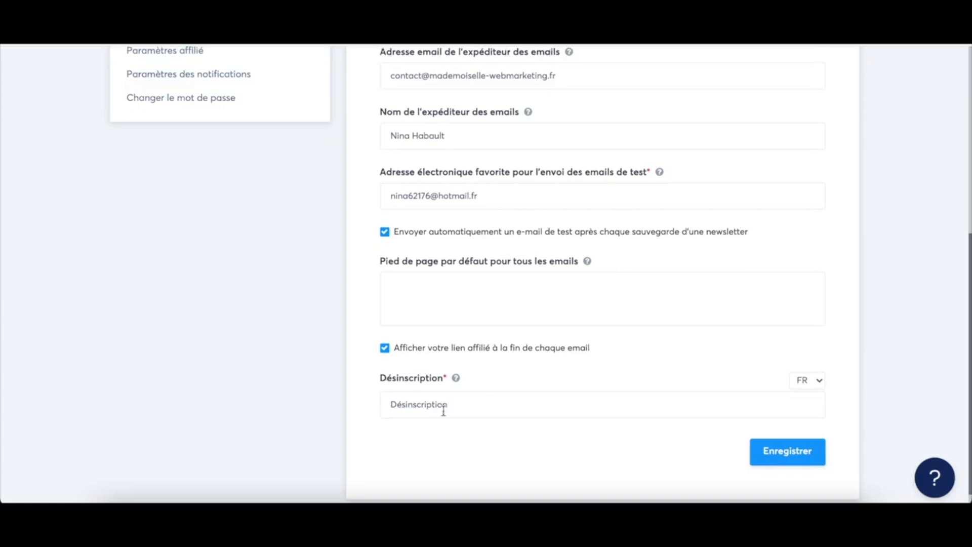
# Step: Leave the email settings for the member site settings and review the instructor's photo, name, bio and student activity option
pyautogui.scroll(4, 574, 387)
pyautogui.scroll(2, 574, 387)
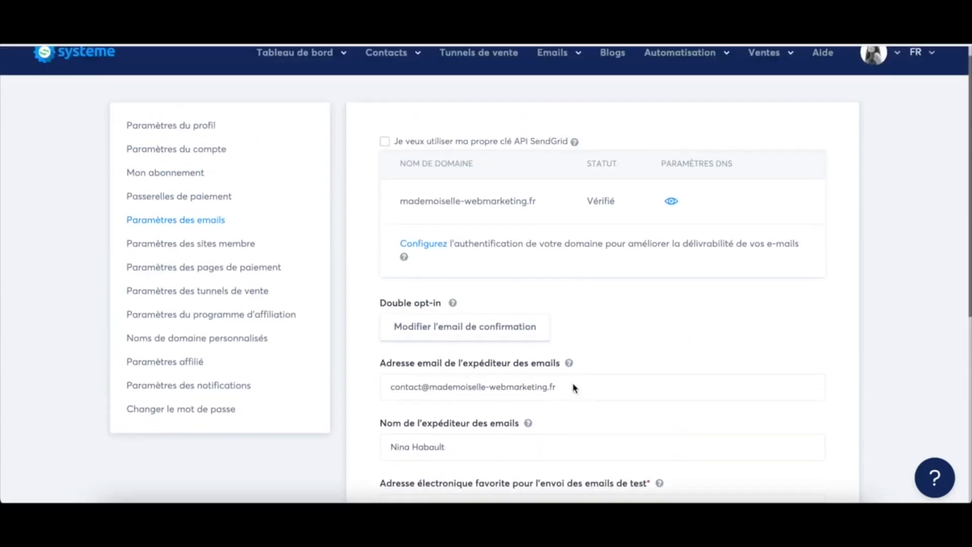
pyautogui.click(171, 244)
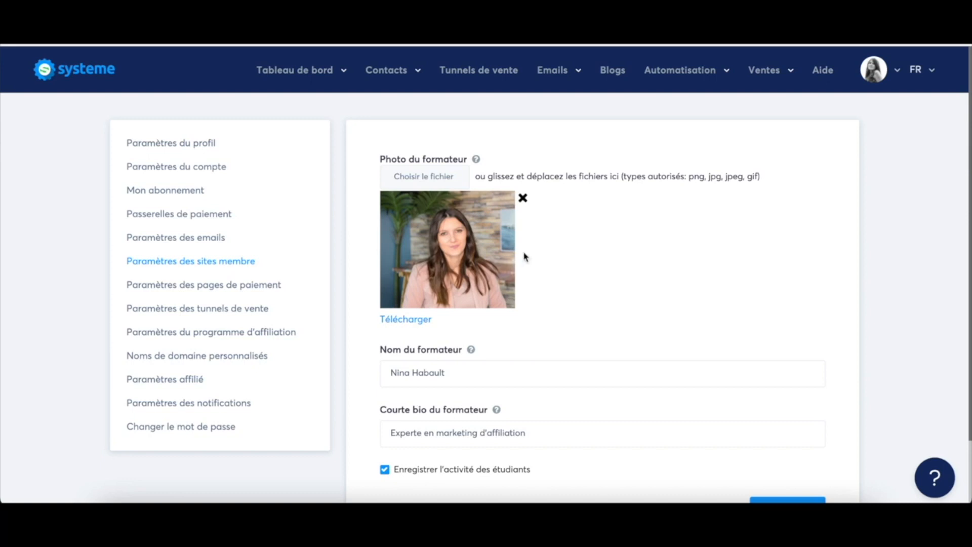
pyautogui.scroll(-2, 642, 340)
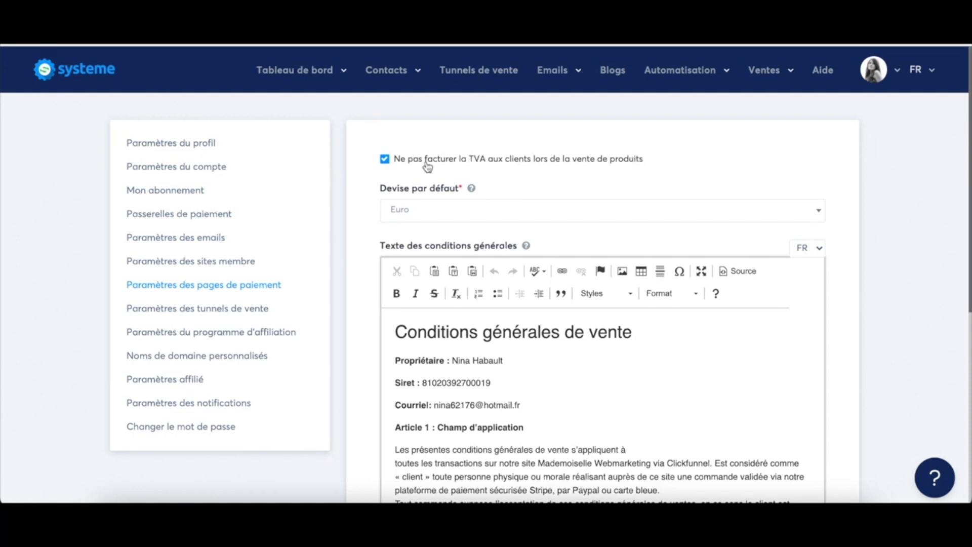
# Step: Read through the general terms of sale text in the payment page settings
pyautogui.scroll(-3, 890, 325)
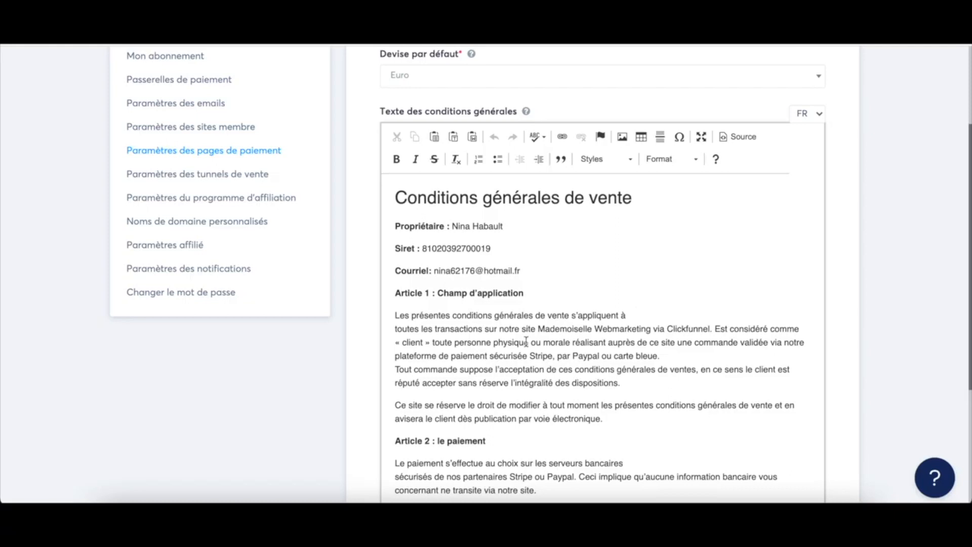
pyautogui.scroll(-15, 527, 341)
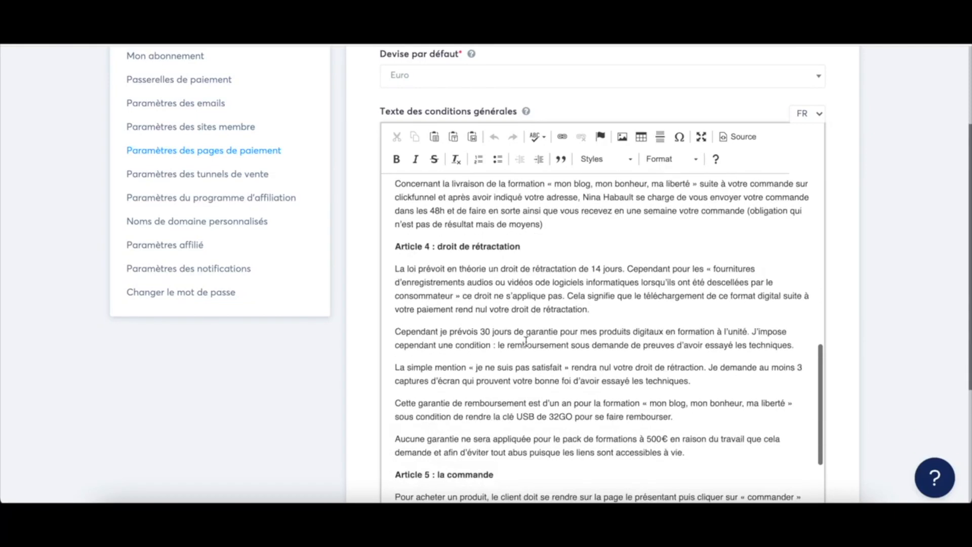
pyautogui.scroll(15, 526, 341)
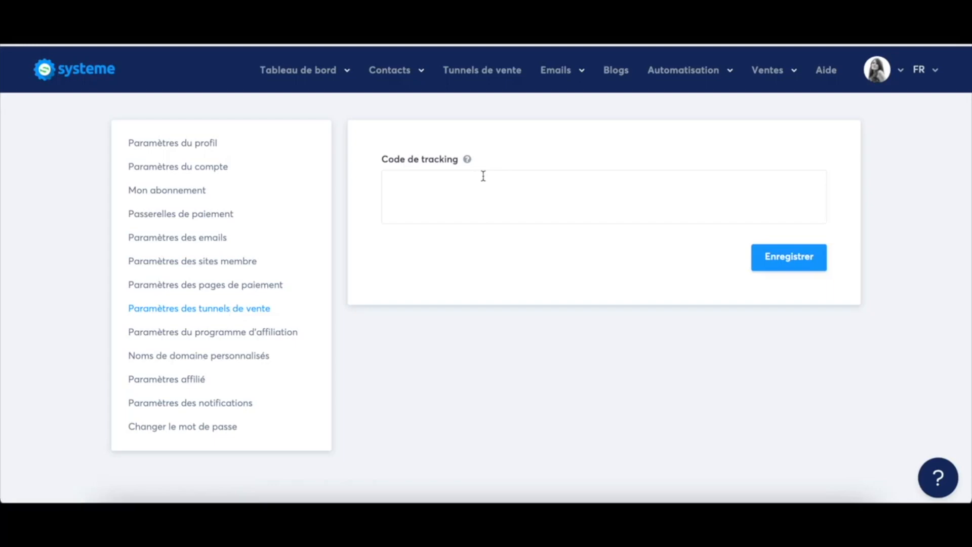
# Step: Open the affiliate program settings and review the default commission, minimum payout, payment delay and second-level commission
pyautogui.click(174, 333)
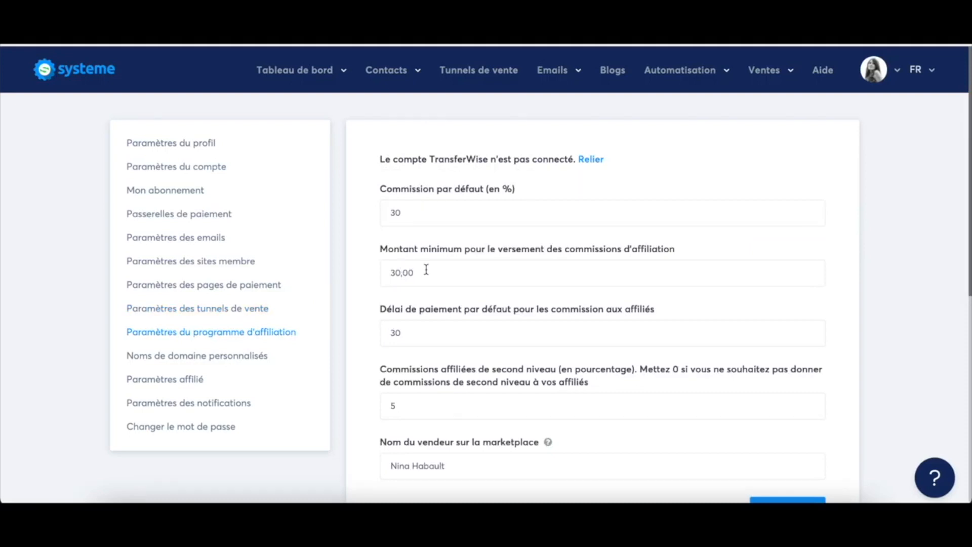
pyautogui.scroll(-1, 463, 317)
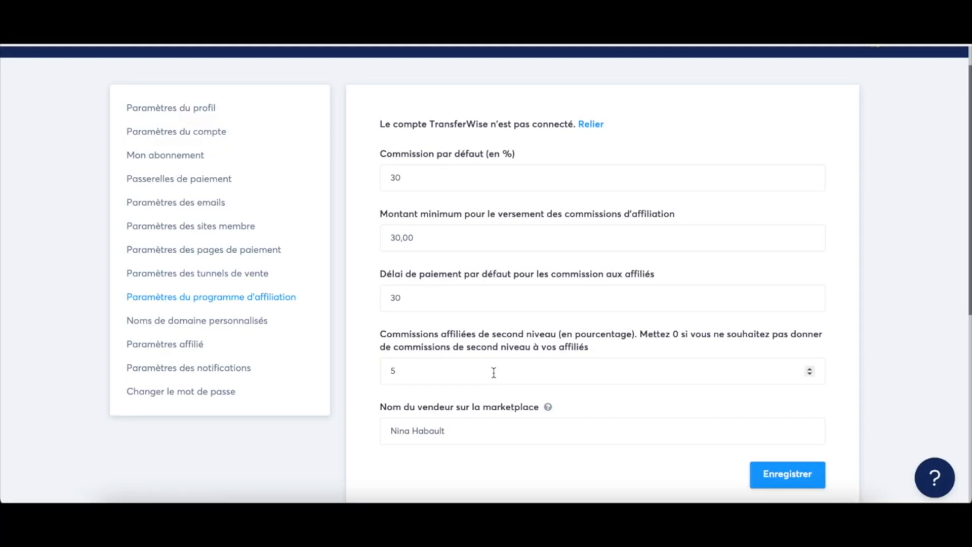
pyautogui.scroll(-1, 480, 394)
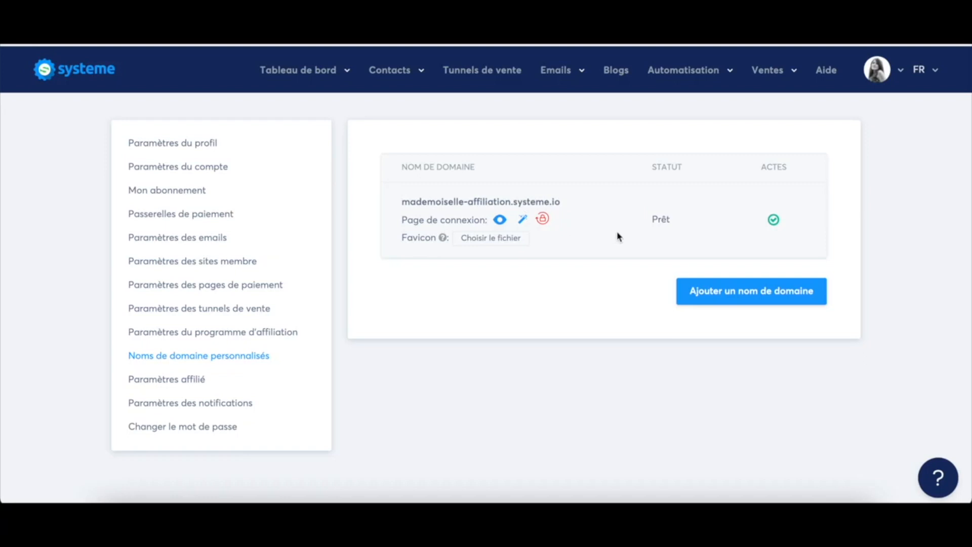
# Step: View the affiliate settings and the form for changing the account password
pyautogui.click(186, 383)
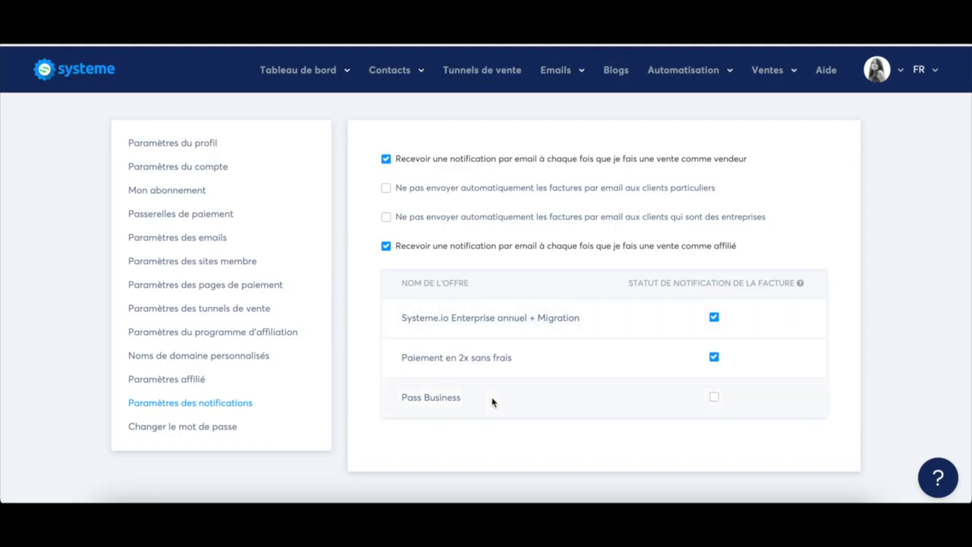
pyautogui.click(171, 428)
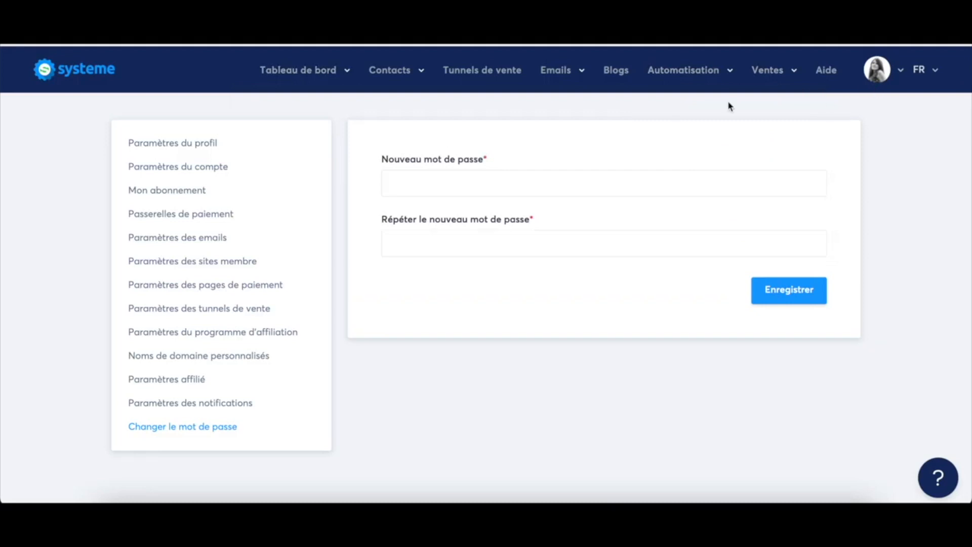
pyautogui.moveTo(308, 77)
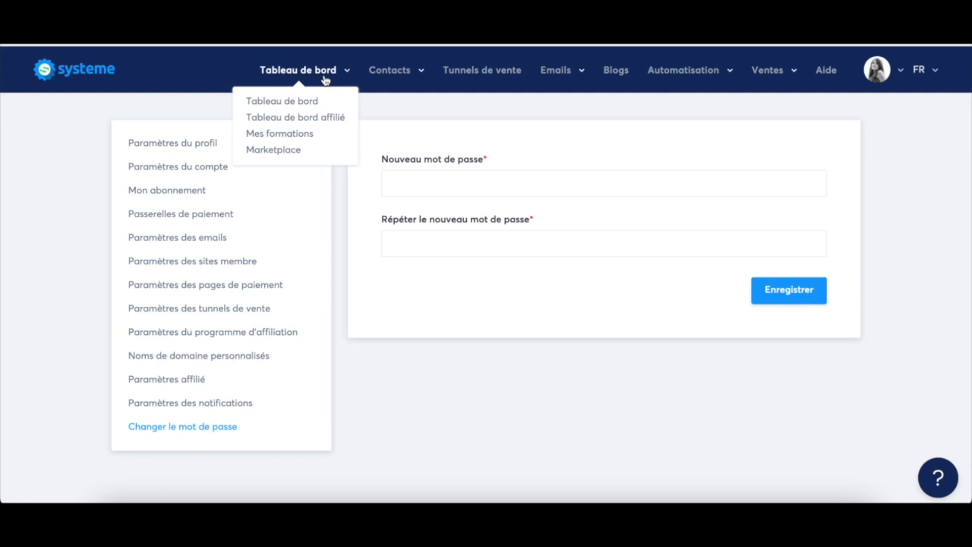
pyautogui.moveTo(396, 81)
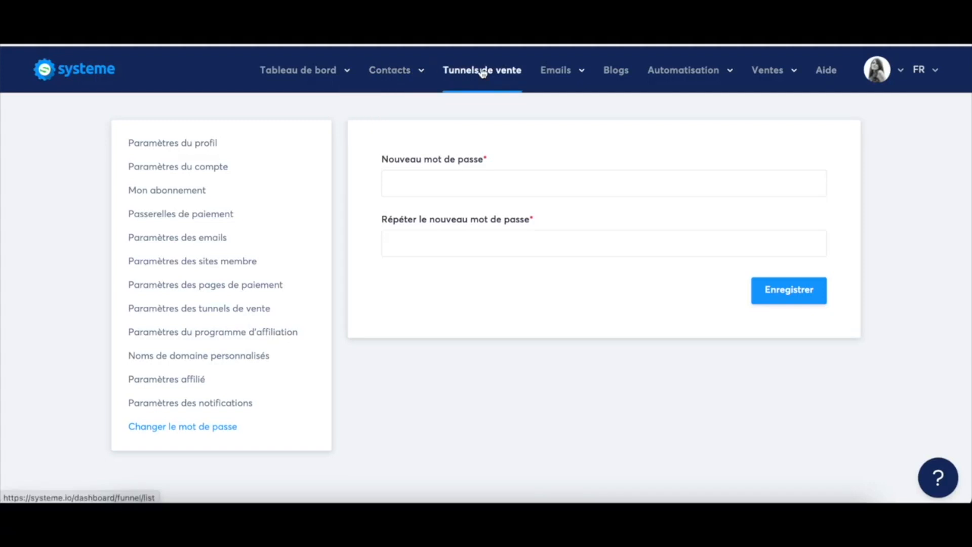
pyautogui.moveTo(558, 78)
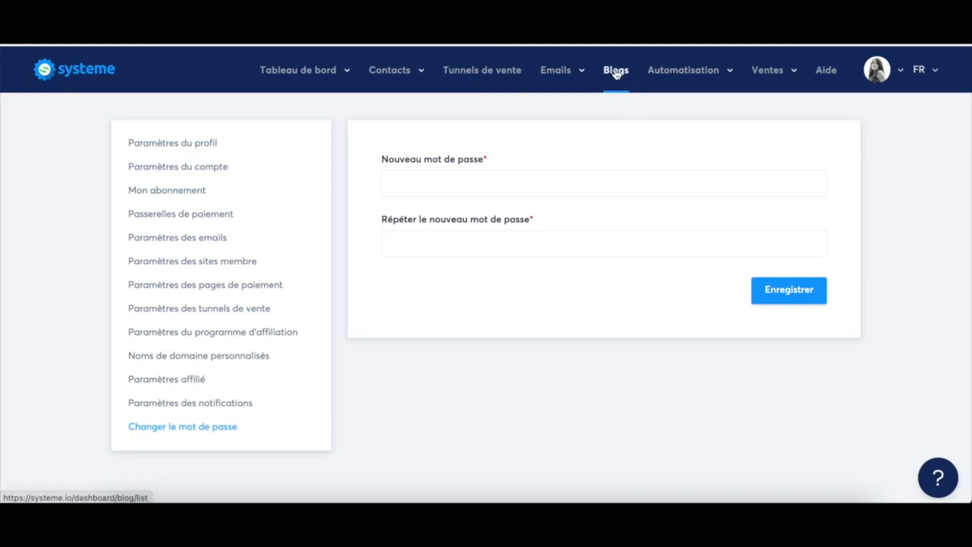
pyautogui.moveTo(694, 79)
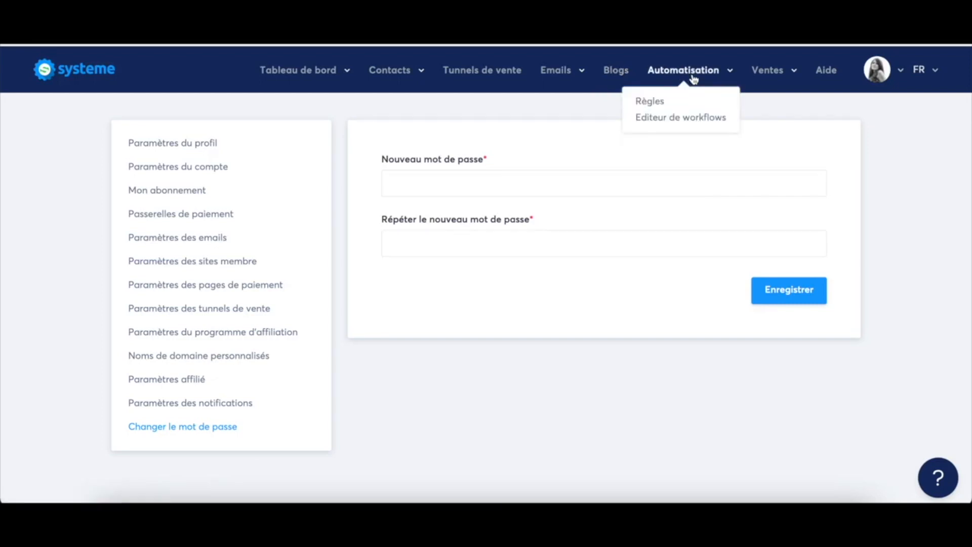
pyautogui.moveTo(764, 81)
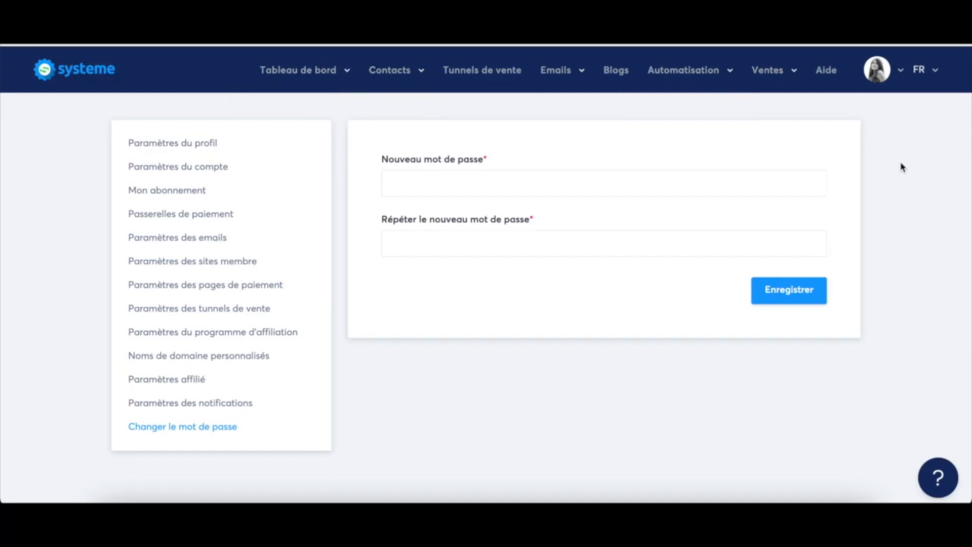
pyautogui.moveTo(598, 79)
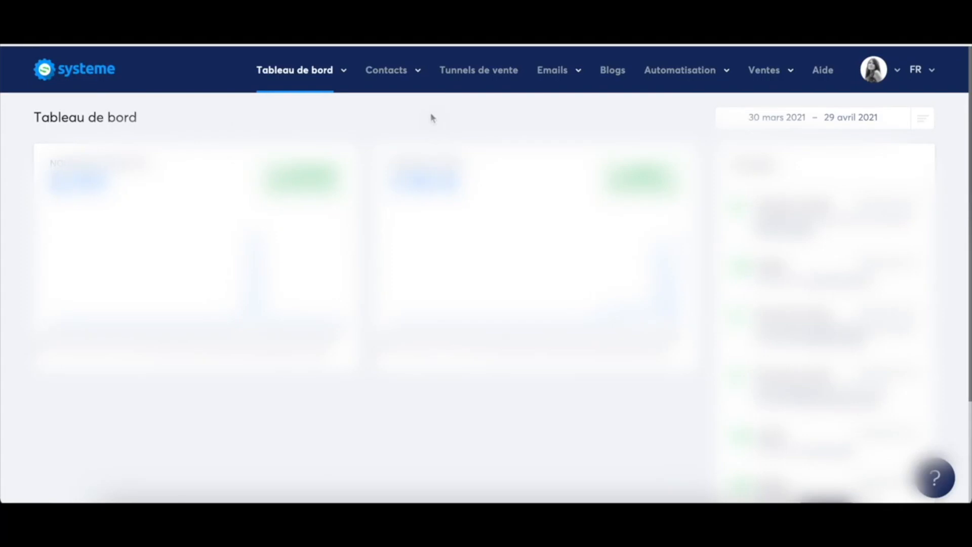
# Step: Open the affiliate dashboard and examine the total commissions in the general statistics
pyautogui.moveTo(306, 85)
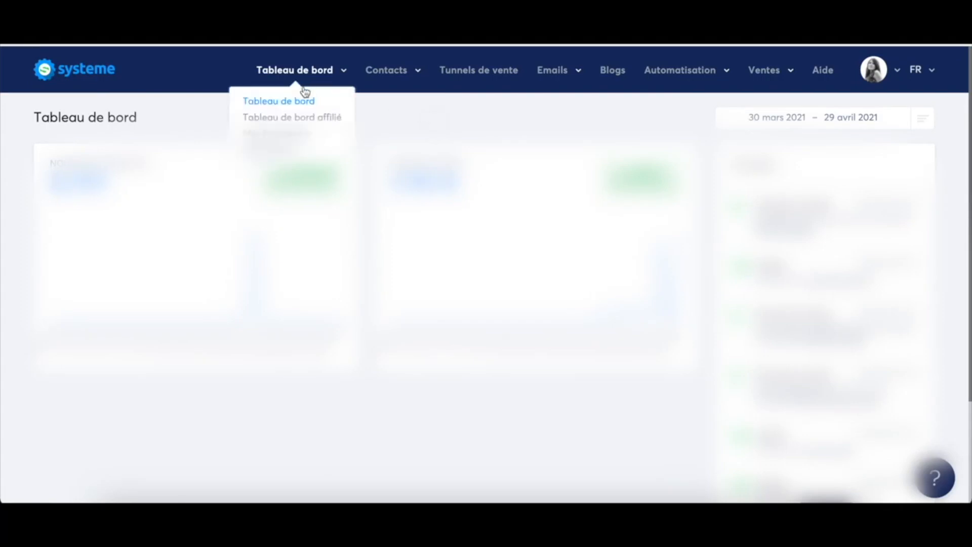
pyautogui.click(299, 117)
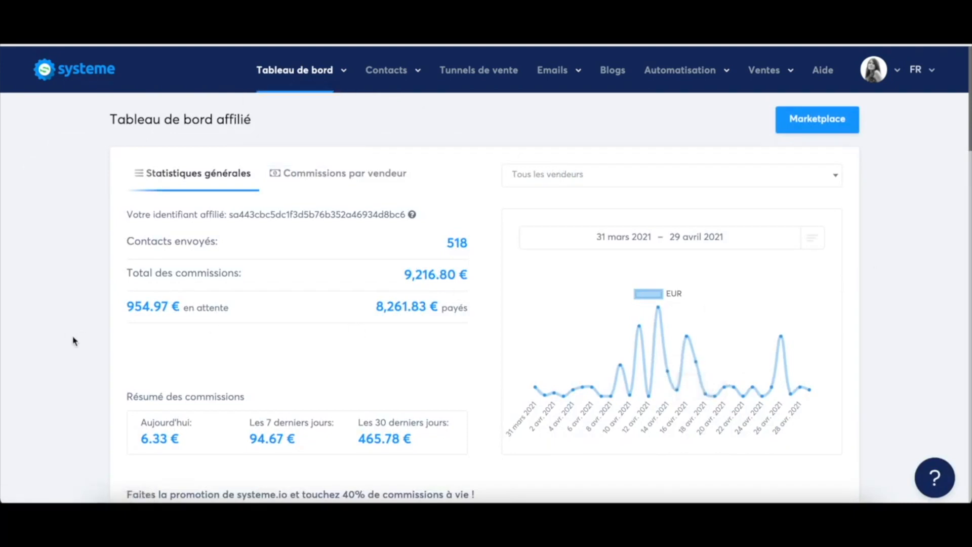
pyautogui.moveTo(484, 282); pyautogui.dragTo(397, 286)
pyautogui.click(95, 386)
# Step: Look over the systeme.io affiliate link, its promotion statistics and the marketplace offers on the affiliate dashboard
pyautogui.scroll(-3, 66, 388)
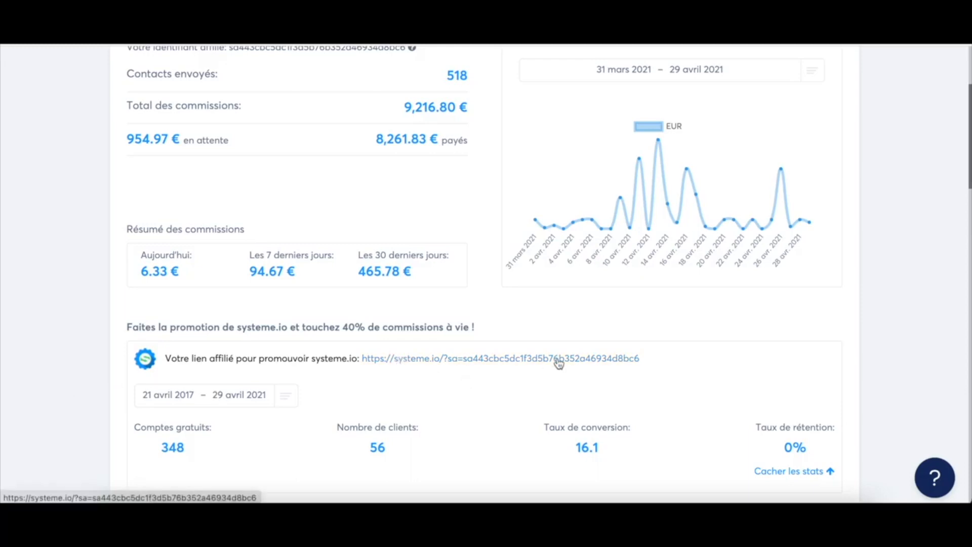
pyautogui.scroll(-8, 557, 362)
pyautogui.scroll(-3, 557, 357)
pyautogui.scroll(3, 557, 357)
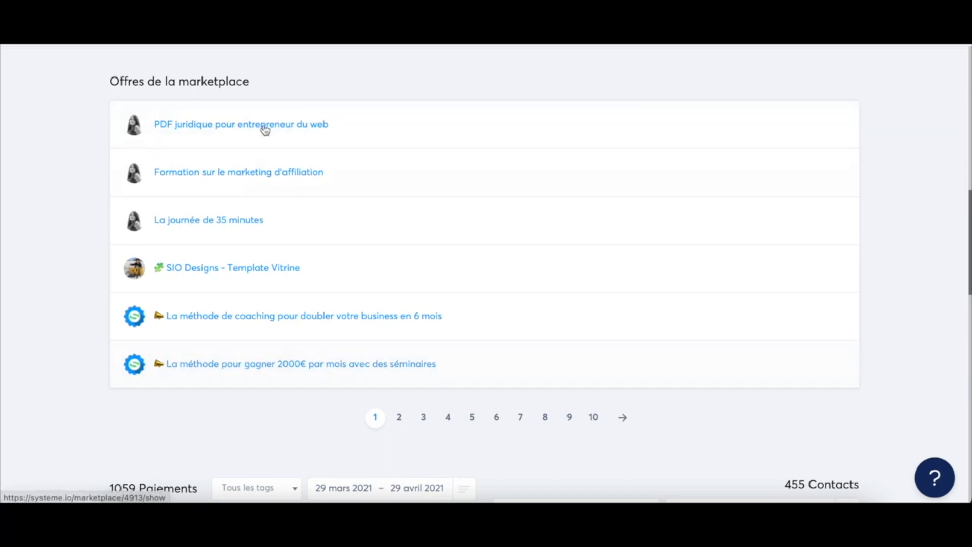
# Step: Look over the payments and contacts lists at the end of the affiliate dashboard, and return to the general statistics
pyautogui.scroll(-3, 271, 289)
pyautogui.scroll(-3, 270, 288)
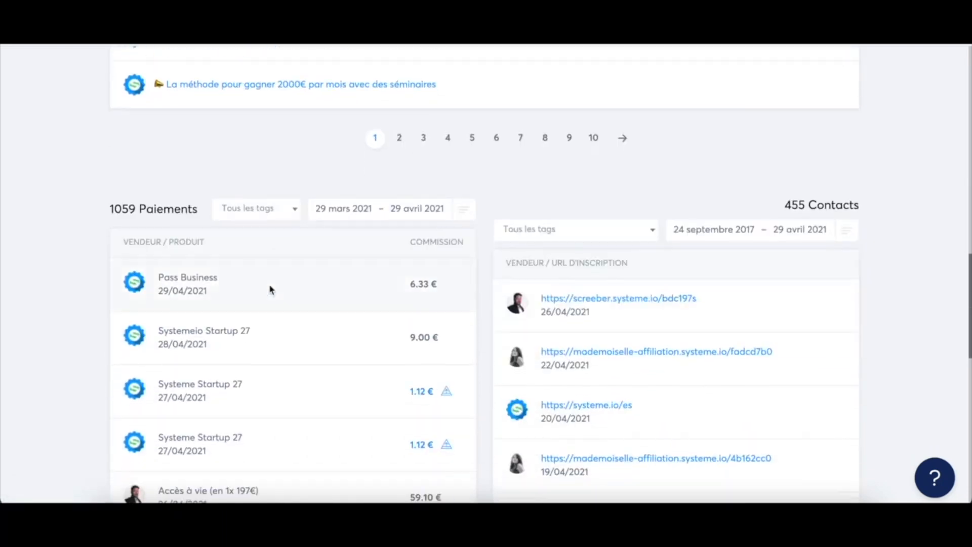
pyautogui.scroll(8, 270, 287)
pyautogui.scroll(10, 270, 288)
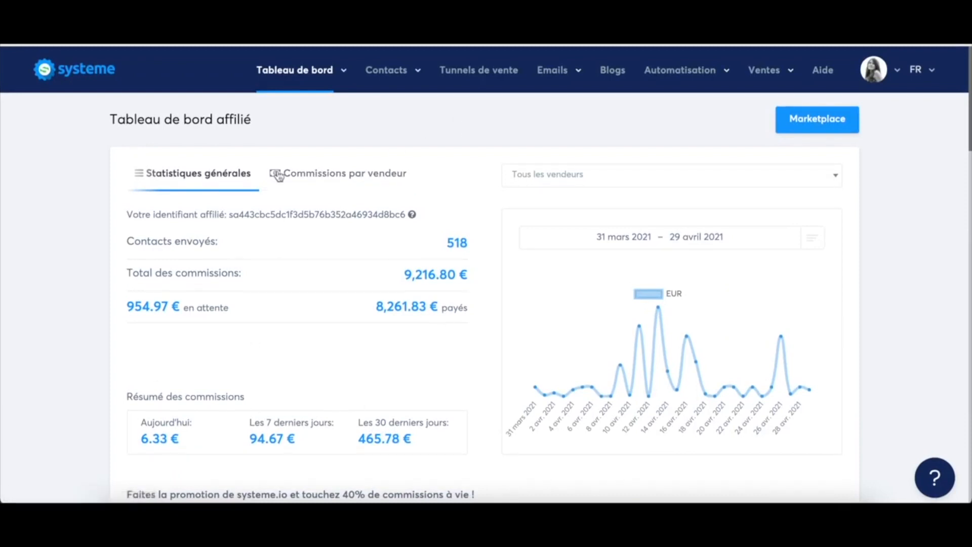
# Step: Filter the affiliate dashboard statistics by an individual seller, and switch the seller filter to systeme.io
pyautogui.click(617, 181)
pyautogui.scroll(-1, 623, 283)
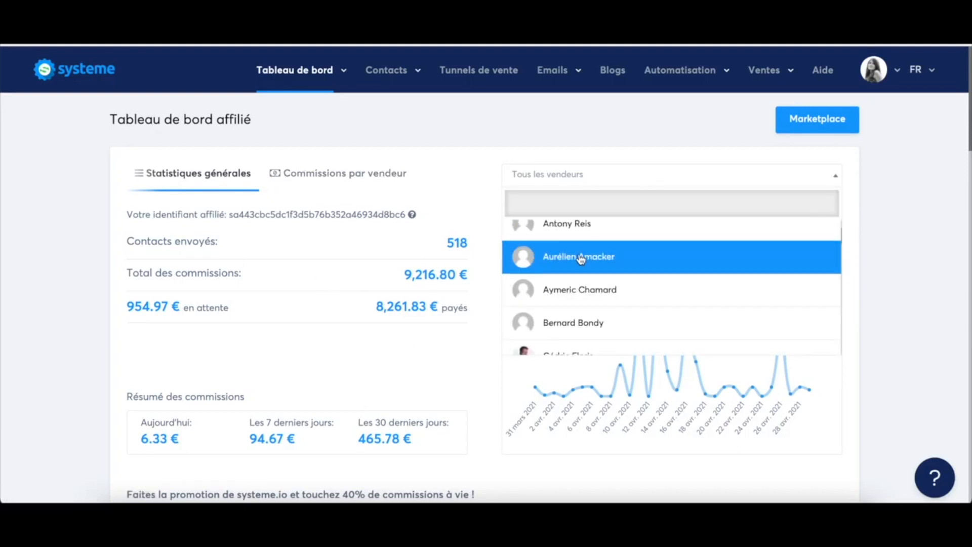
pyautogui.click(581, 258)
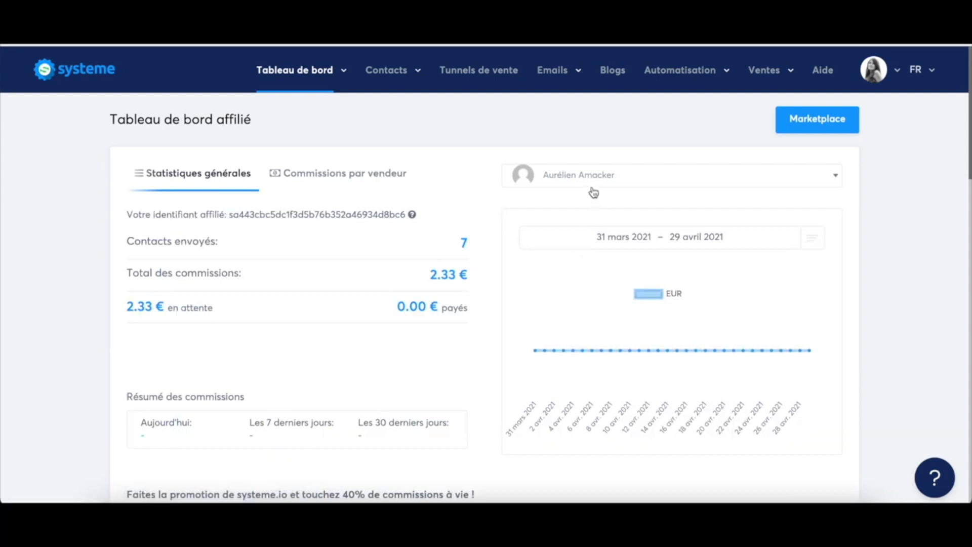
pyautogui.click(591, 185)
pyautogui.scroll(-2, 591, 294)
pyautogui.click(592, 295)
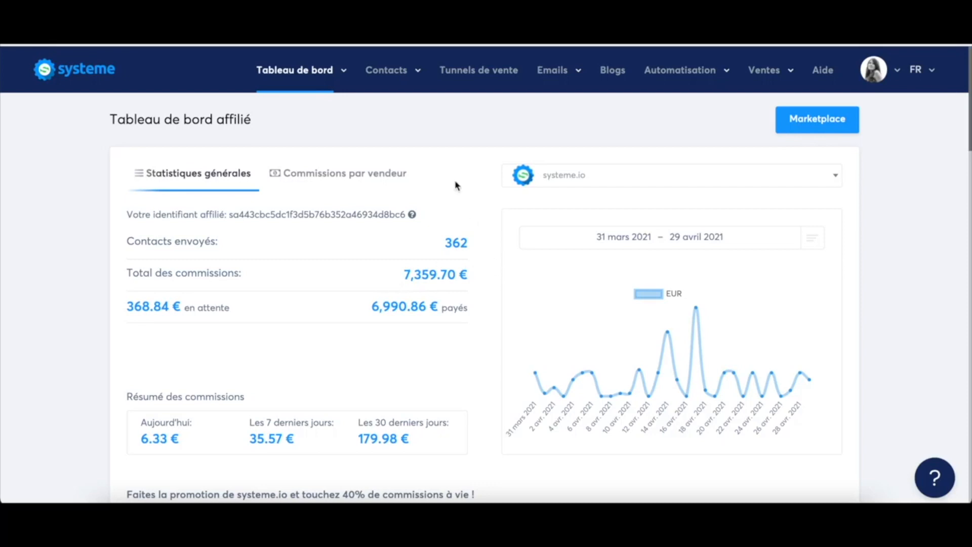
# Step: Open the Mes formations page and browse the list of available courses
pyautogui.moveTo(296, 70)
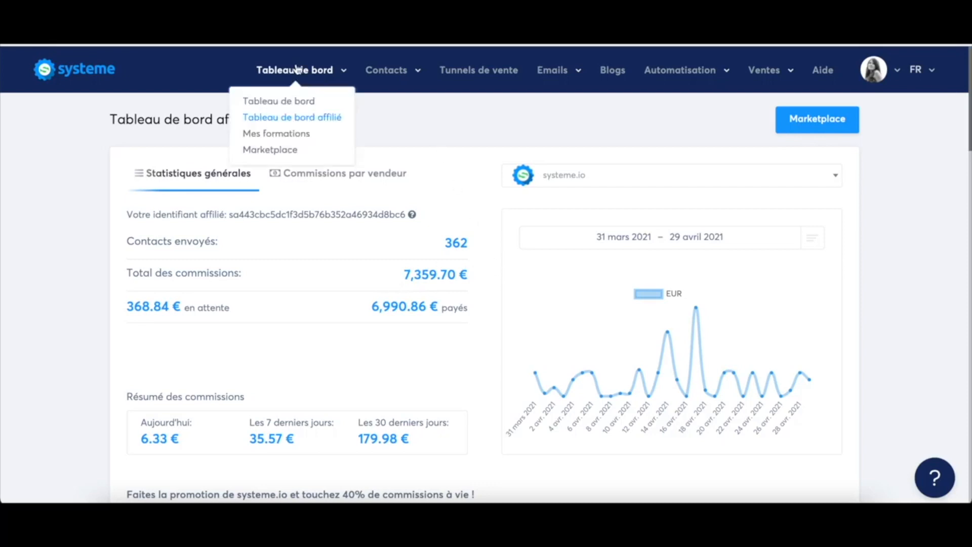
pyautogui.click(269, 134)
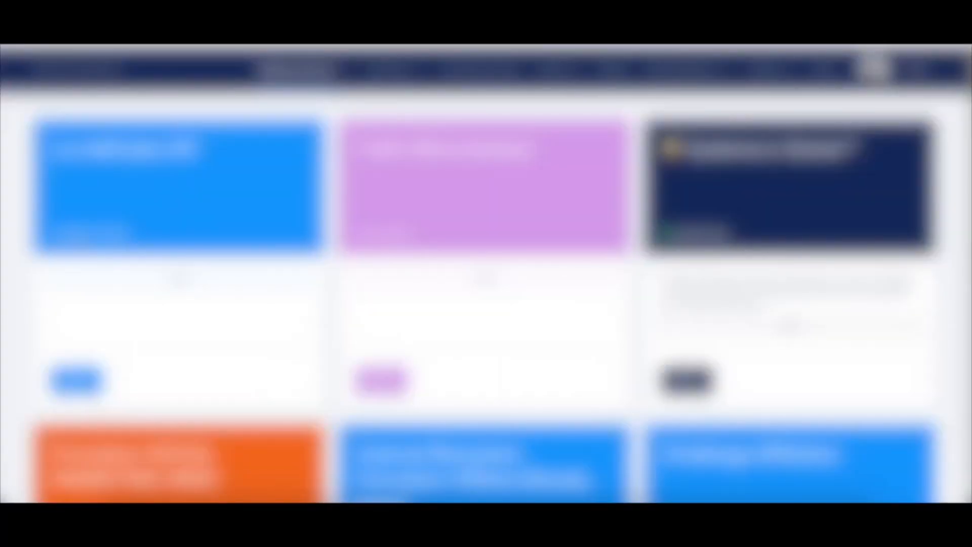
pyautogui.scroll(-20, 934, 329)
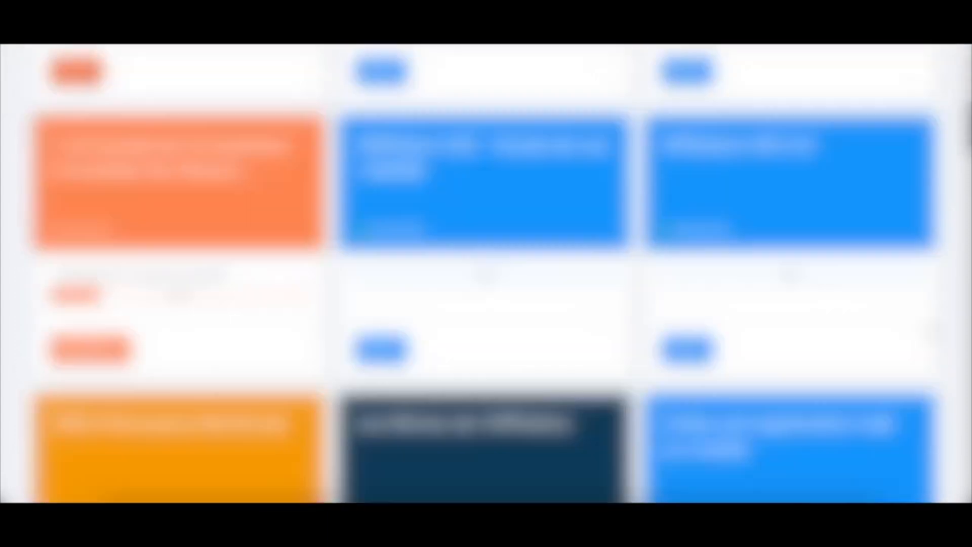
pyautogui.scroll(-10, 486, 273)
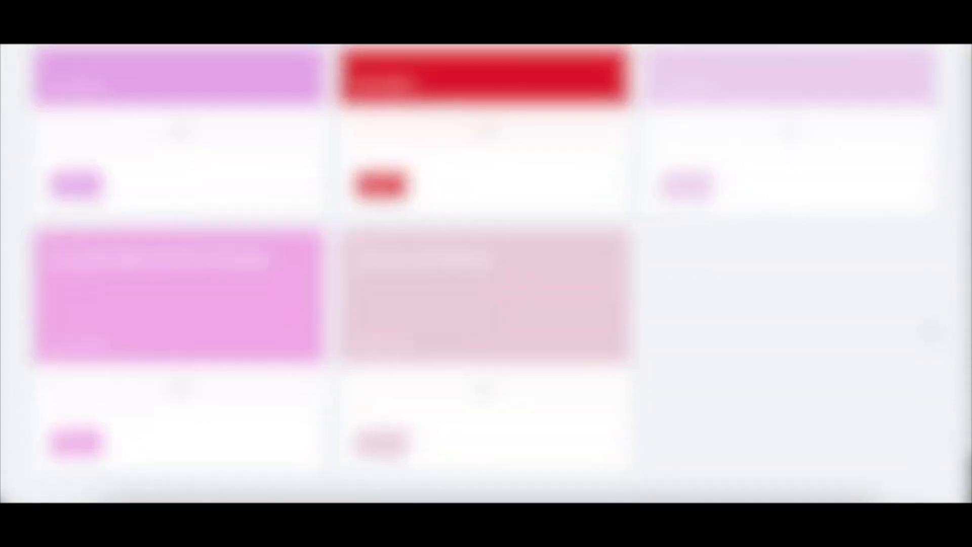
pyautogui.scroll(3, 341, 319)
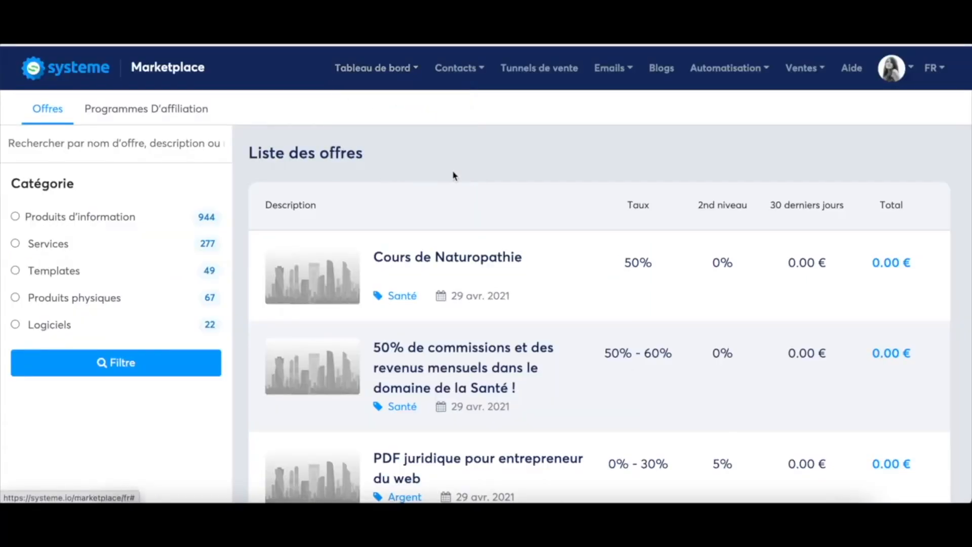
# Step: Browse the marketplace offers with their commission rates, and examine the offer categories
pyautogui.scroll(-3, 445, 283)
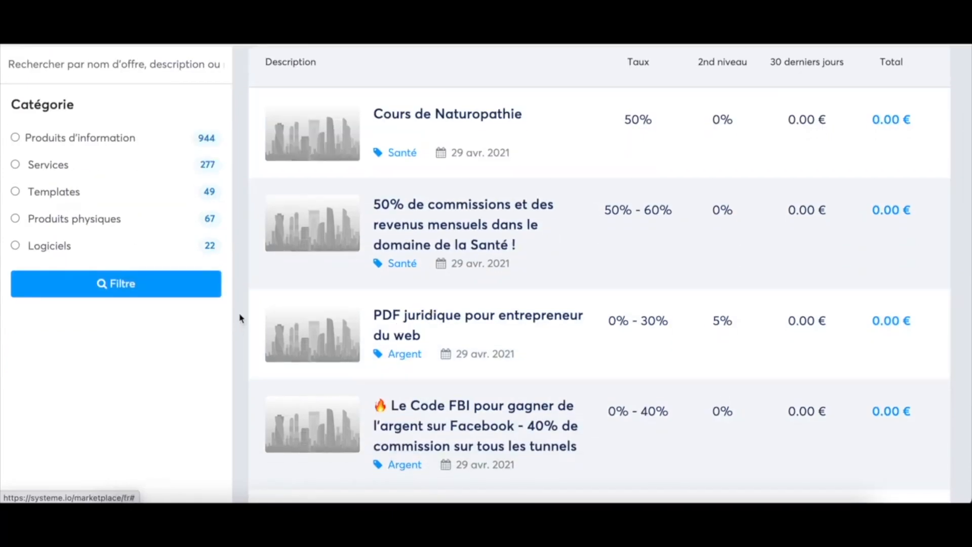
pyautogui.scroll(3, 239, 319)
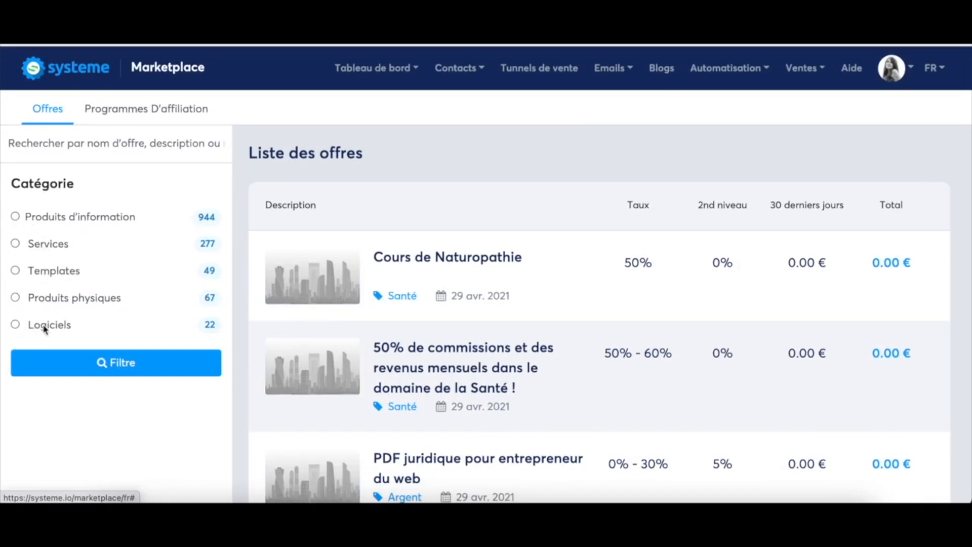
pyautogui.scroll(-12, 245, 414)
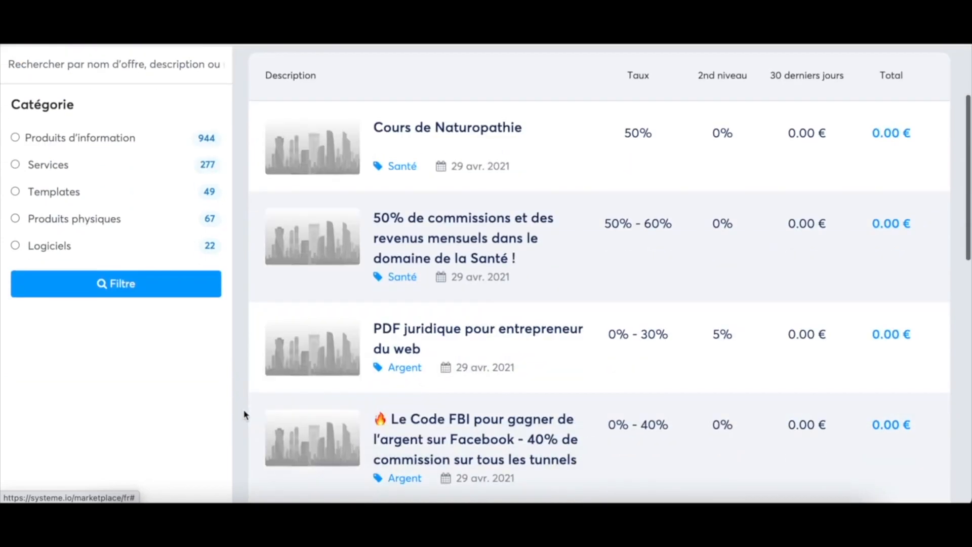
pyautogui.scroll(12, 244, 414)
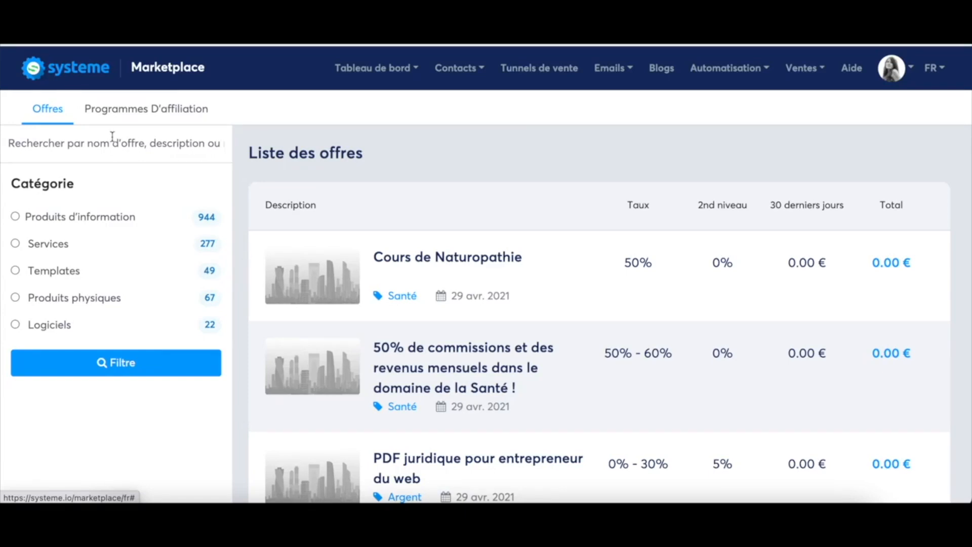
# Step: Search the marketplace offers for "guitare"
pyautogui.click(69, 144)
pyautogui.write('guitare')
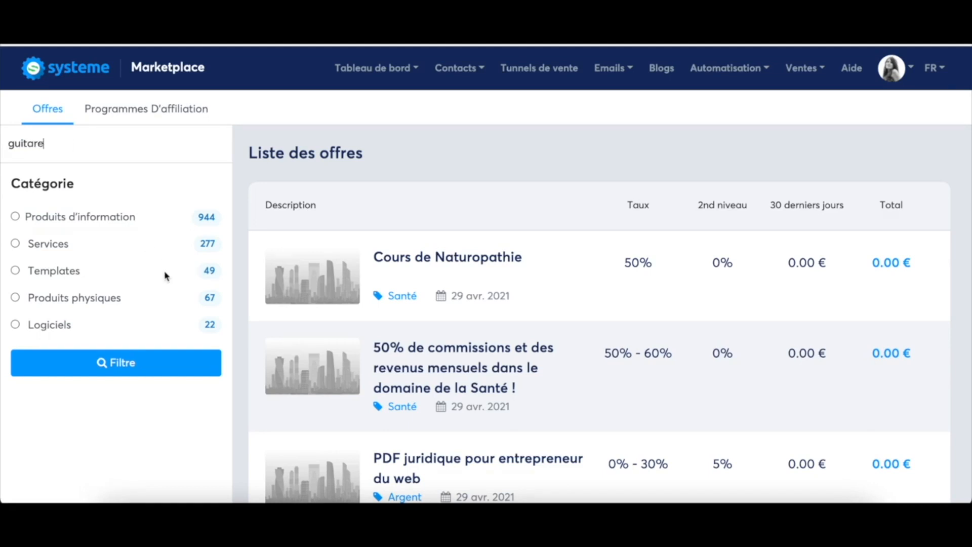
pyautogui.click(119, 364)
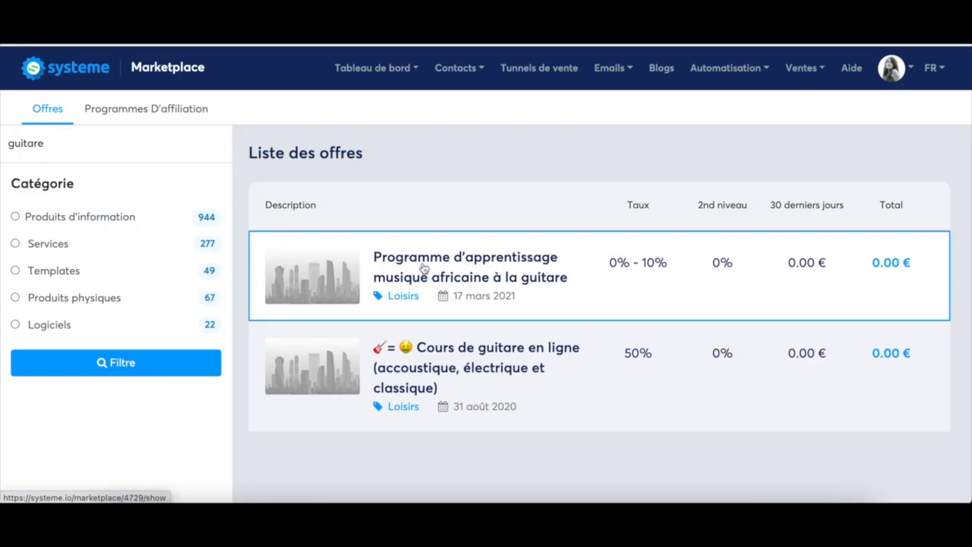
# Step: Open the online guitar course offer, review its commission details and view the affiliate link for its sales page
pyautogui.click(446, 365)
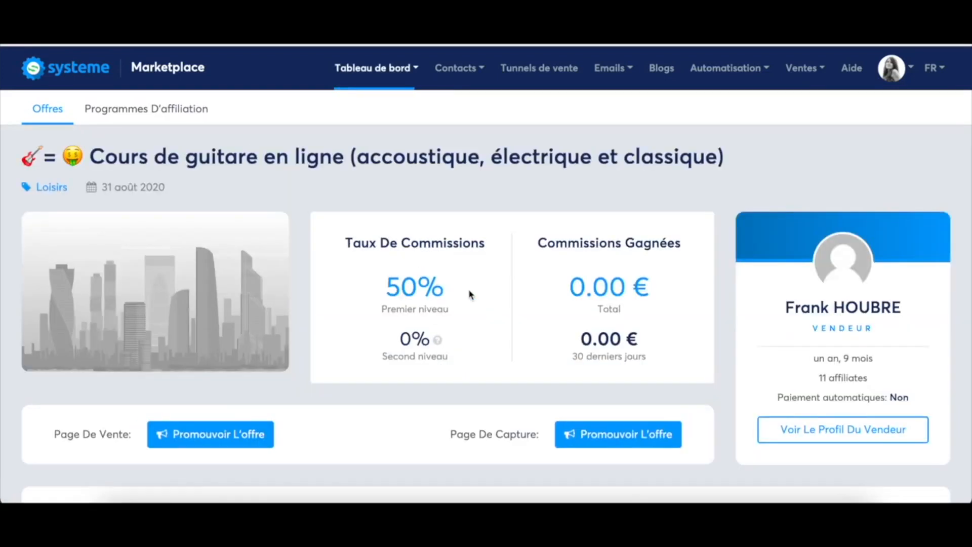
pyautogui.scroll(-2, 470, 294)
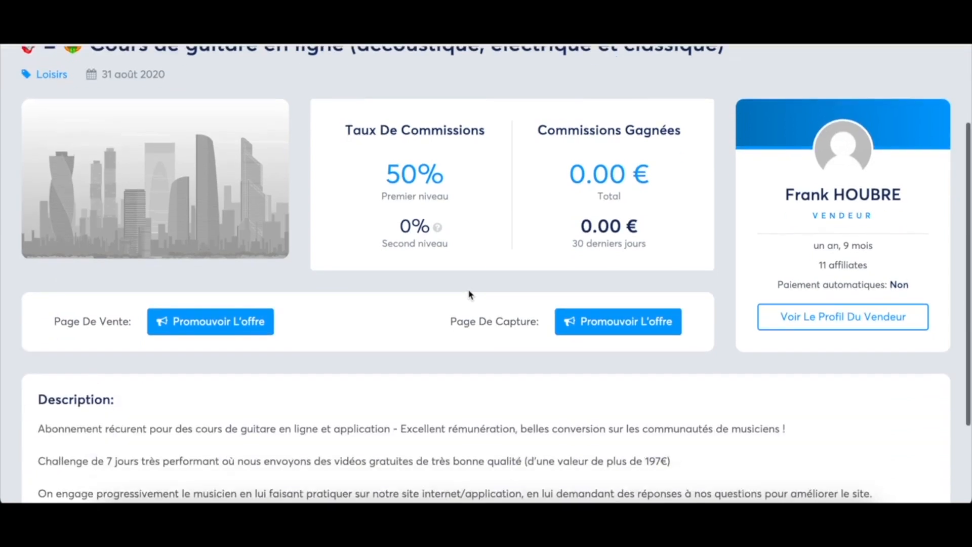
pyautogui.click(191, 320)
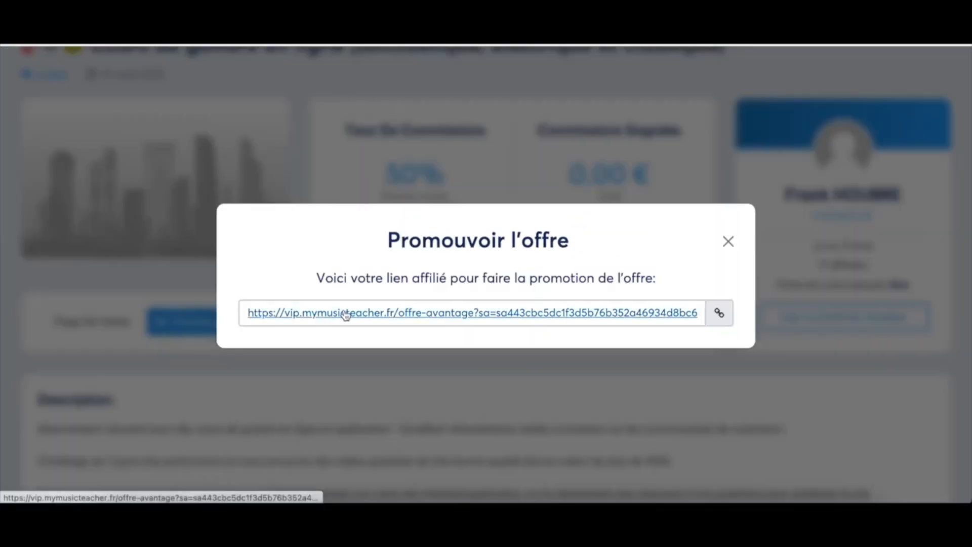
pyautogui.click(728, 241)
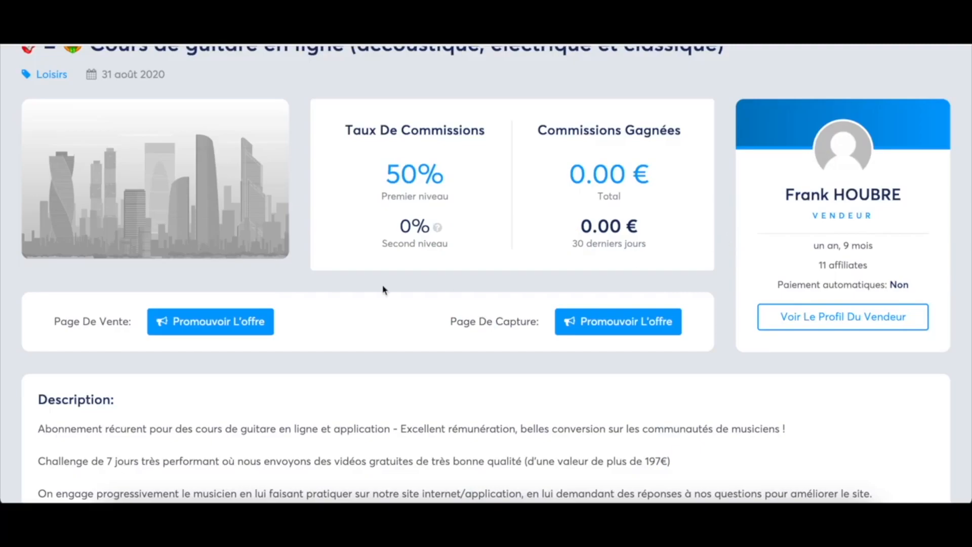
pyautogui.scroll(2, 383, 289)
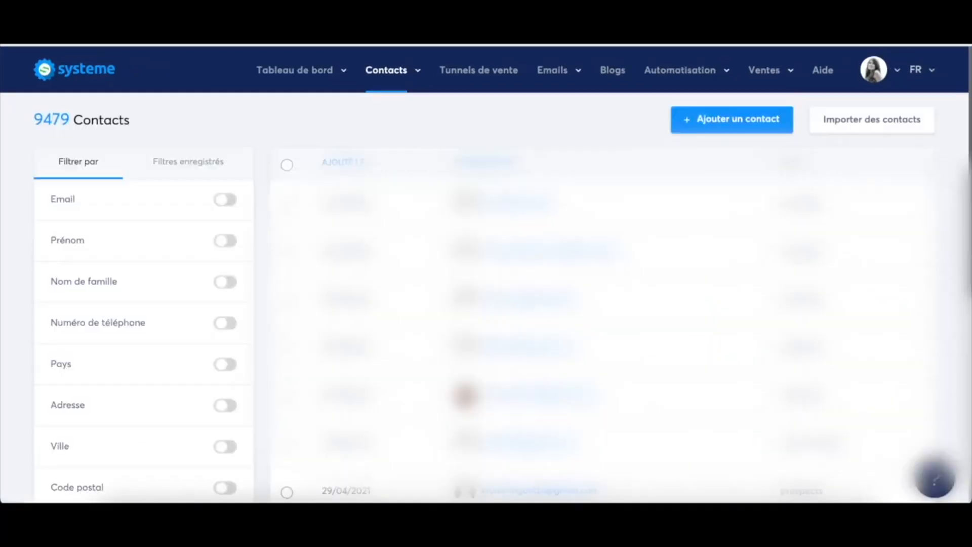
# Step: Open the contact import page, browse for a CSV file without choosing one, and review the import instructions and options
pyautogui.moveTo(390, 71)
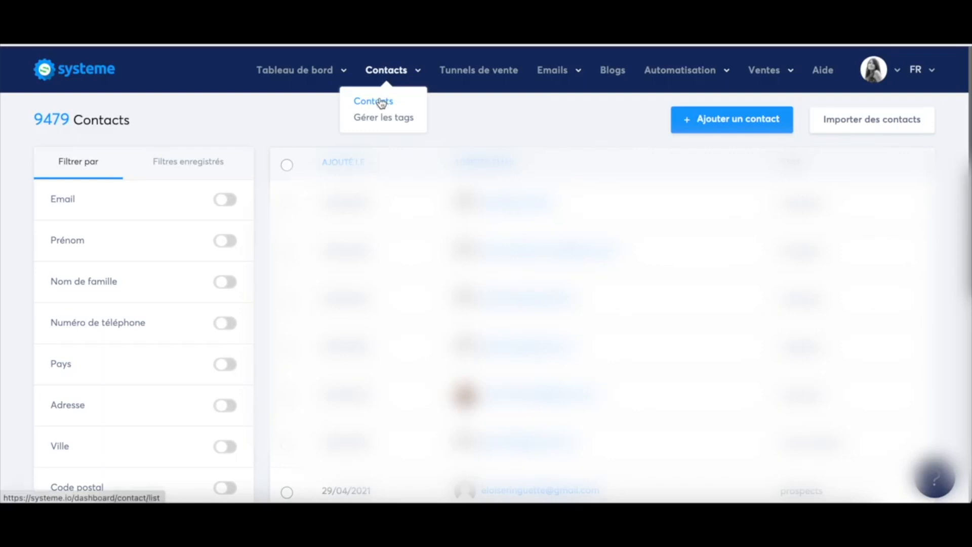
pyautogui.click(897, 128)
pyautogui.scroll(-3, 146, 289)
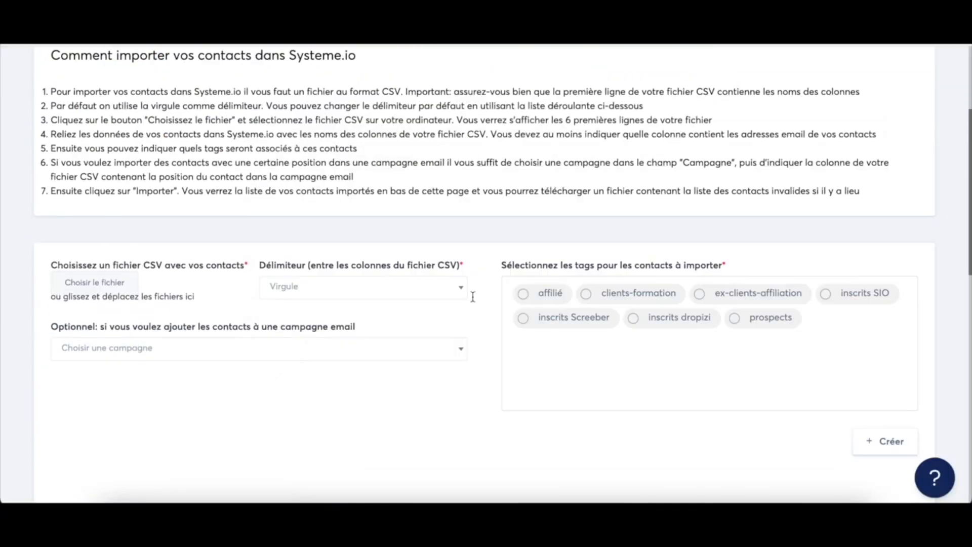
pyautogui.click(99, 283)
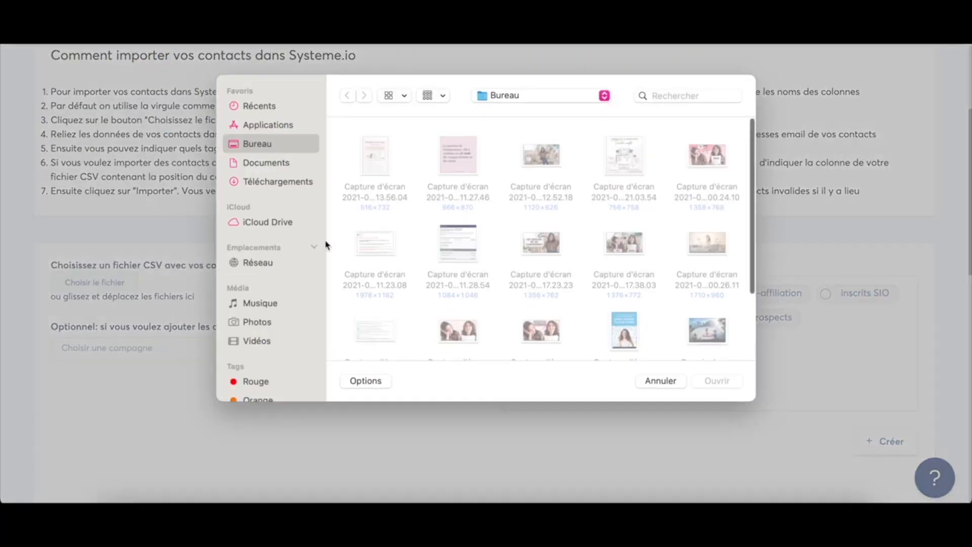
pyautogui.scroll(-1, 470, 233)
pyautogui.click(677, 386)
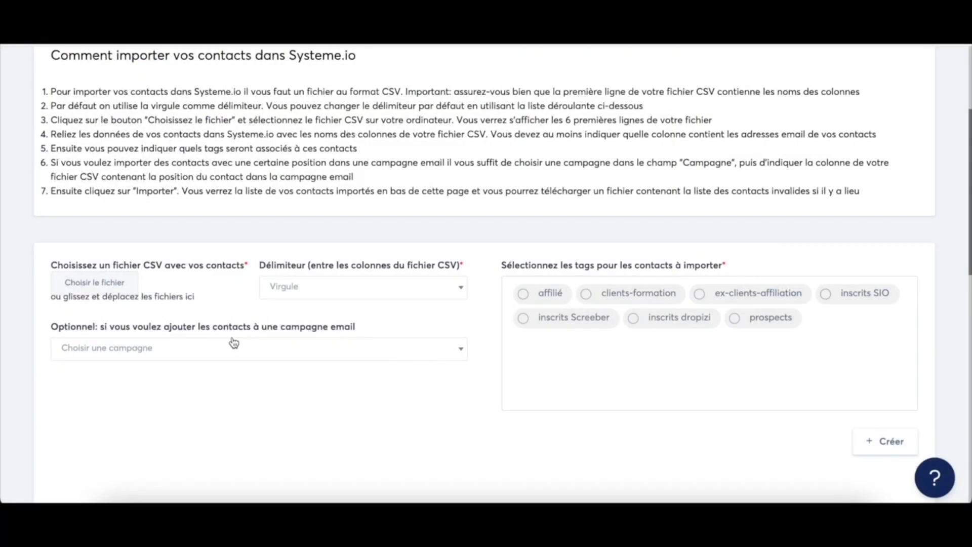
pyautogui.scroll(-10, 307, 289)
pyautogui.scroll(15, 306, 288)
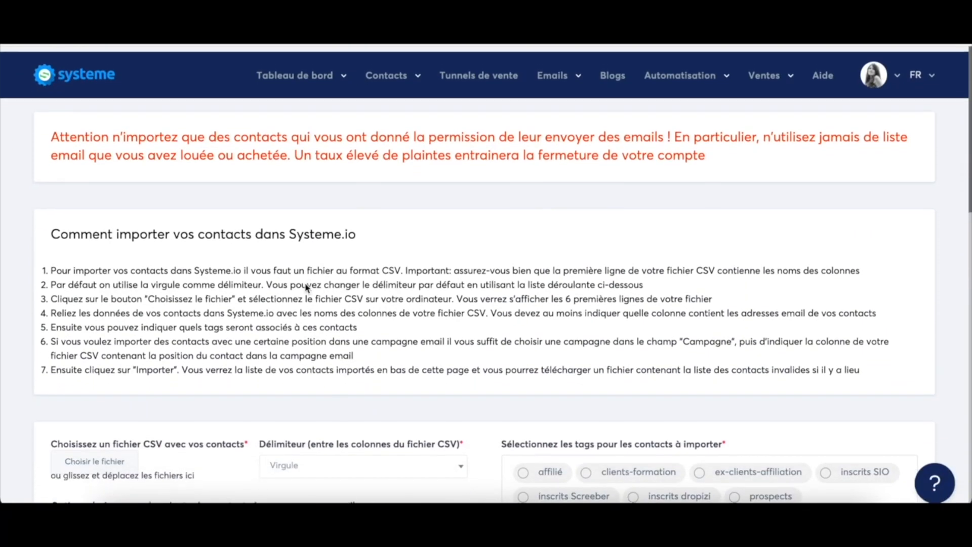
# Step: View the contact tag management page, and open and look over the list of sales funnels
pyautogui.moveTo(327, 76)
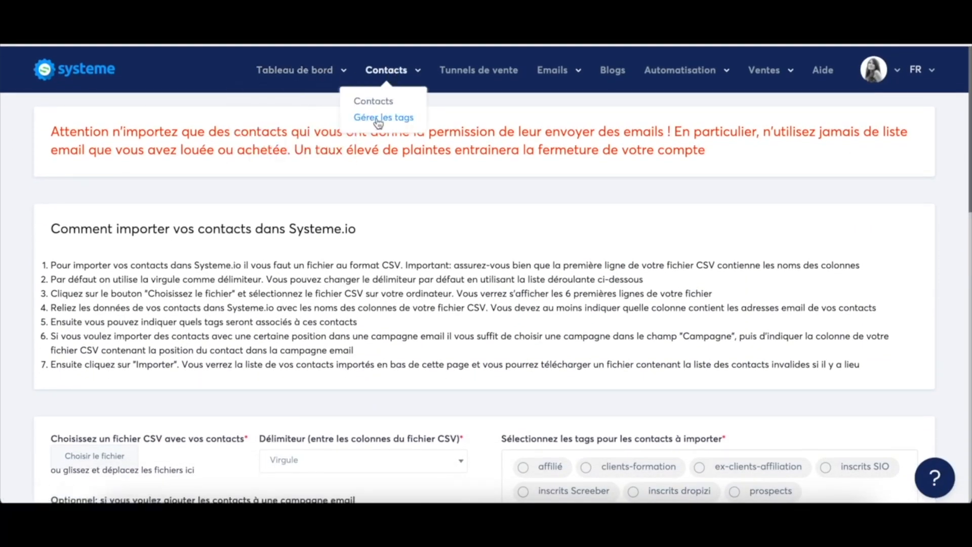
pyautogui.click(385, 121)
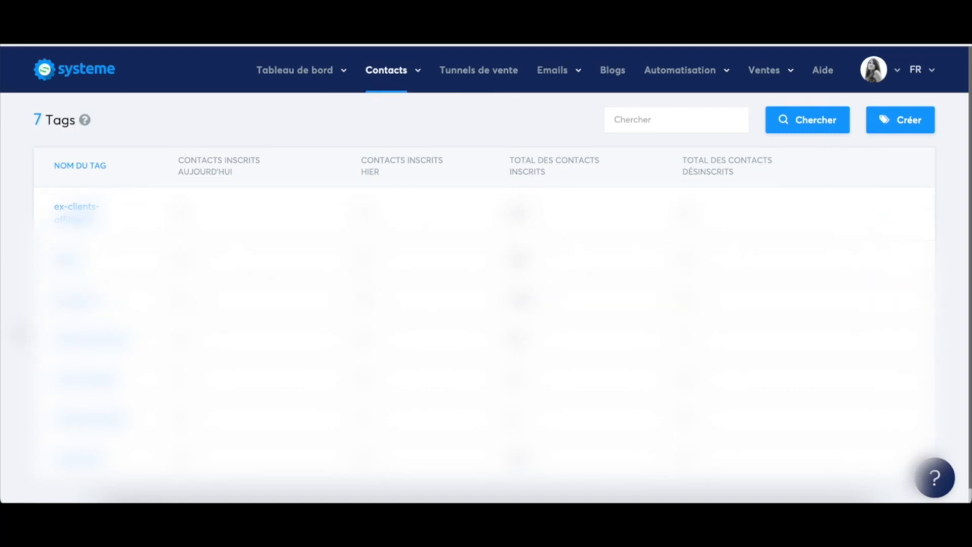
pyautogui.click(479, 71)
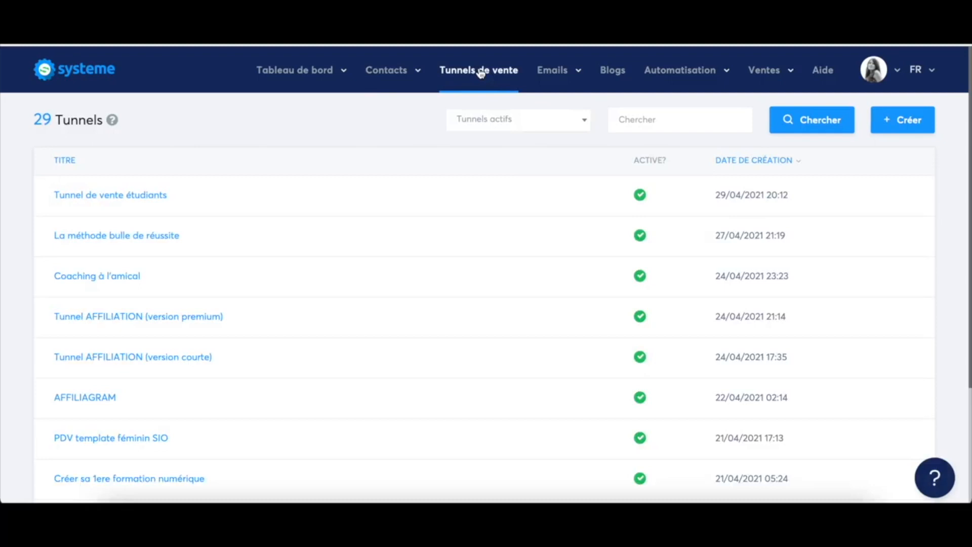
pyautogui.scroll(-1, 283, 286)
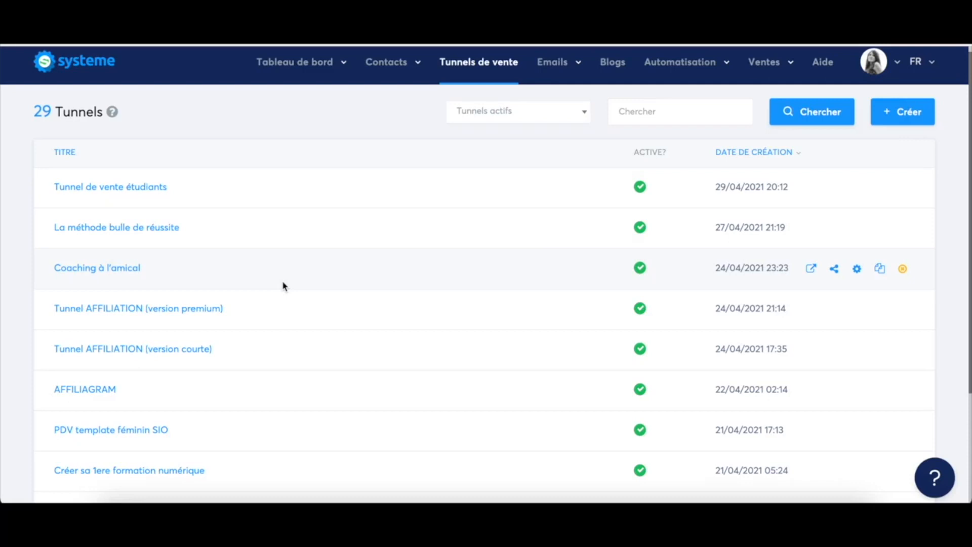
pyautogui.scroll(1, 282, 286)
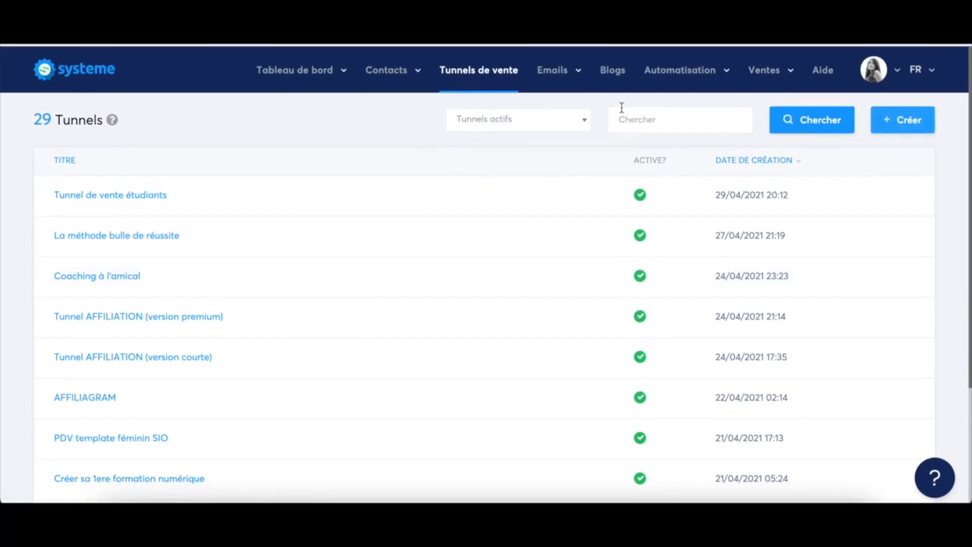
# Step: Create a sales funnel named "Tunnel de vente test" with the goal "Construisez votre audience" and Euro as currency
pyautogui.click(921, 125)
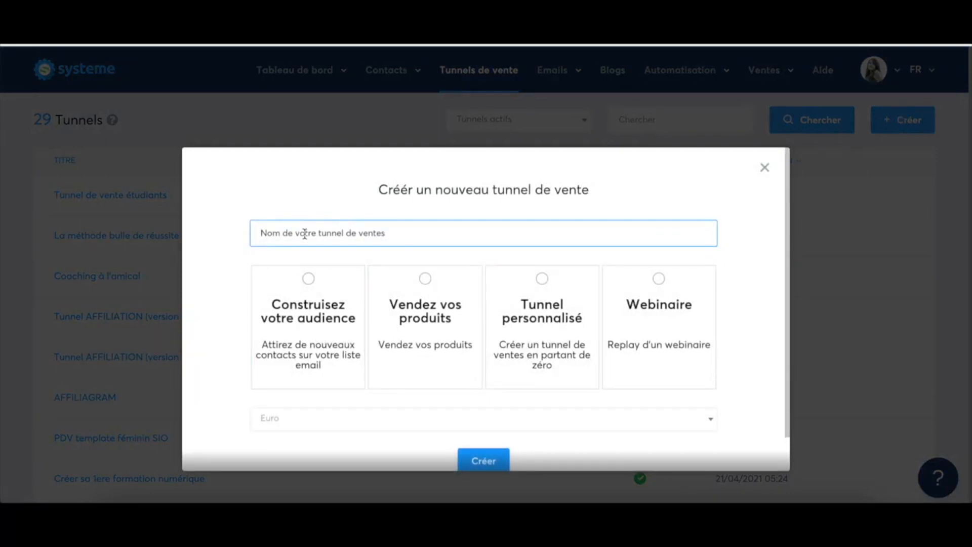
pyautogui.write('Tunnel de ven')
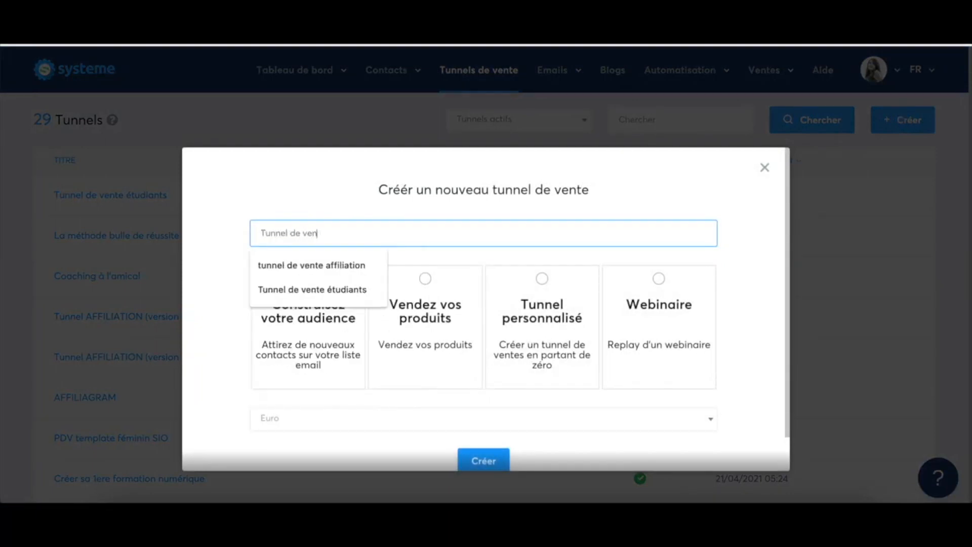
pyautogui.write('te test')
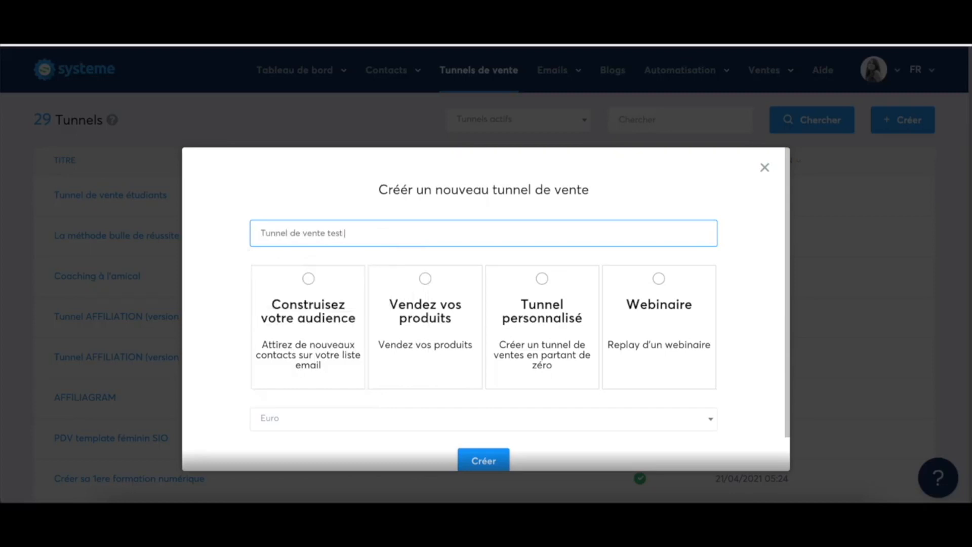
pyautogui.click(309, 279)
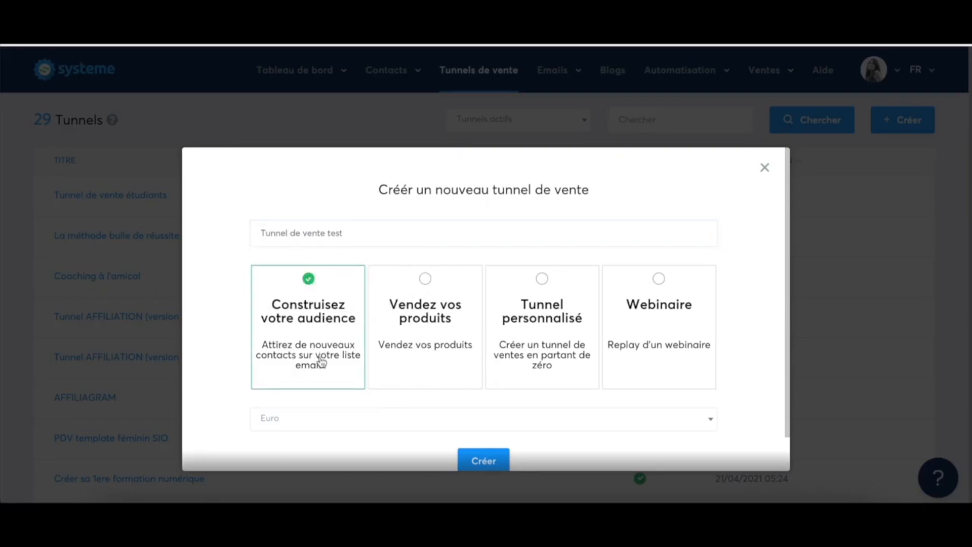
pyautogui.scroll(-1, 322, 361)
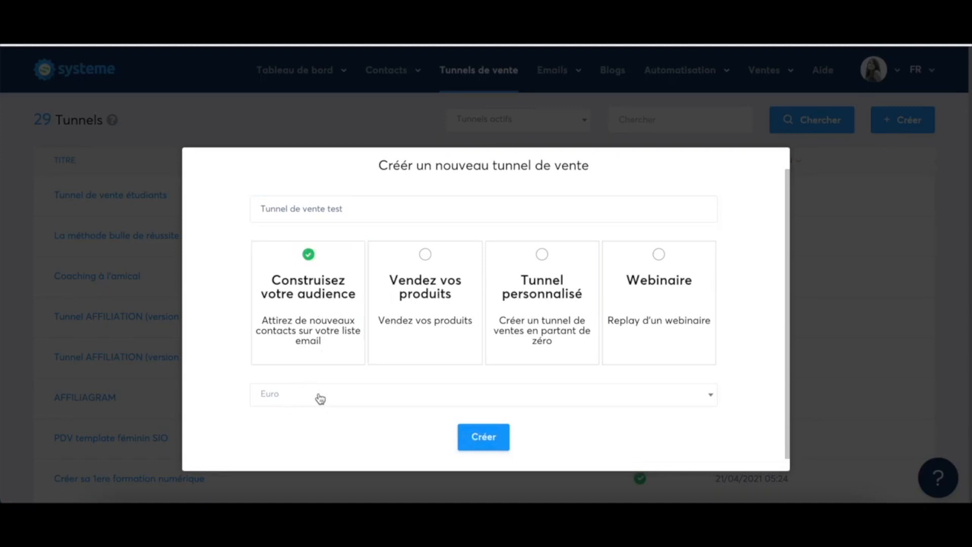
pyautogui.click(483, 437)
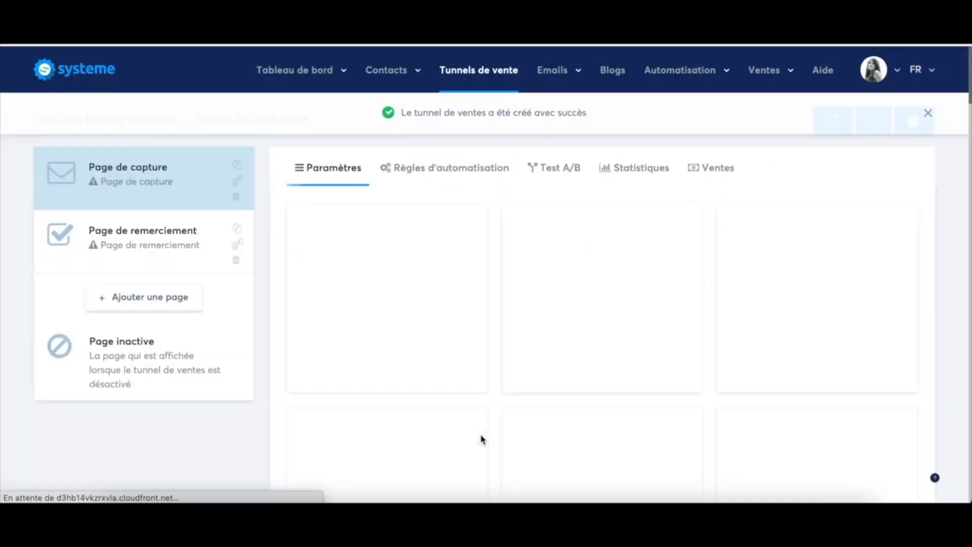
# Step: Look through the capture page templates and choose the dark blue one with the computer and phone mockup
pyautogui.scroll(-4, 671, 283)
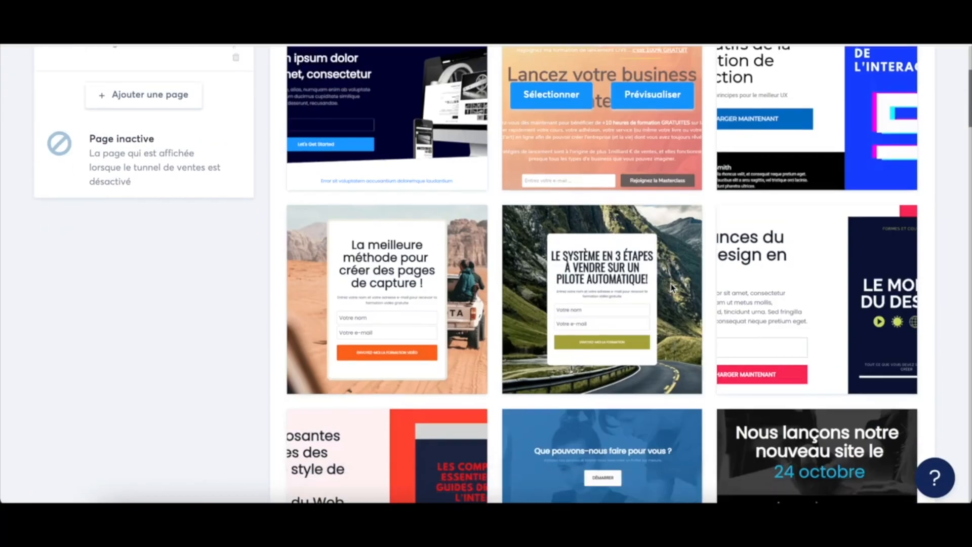
pyautogui.scroll(-10, 671, 283)
pyautogui.scroll(15, 671, 284)
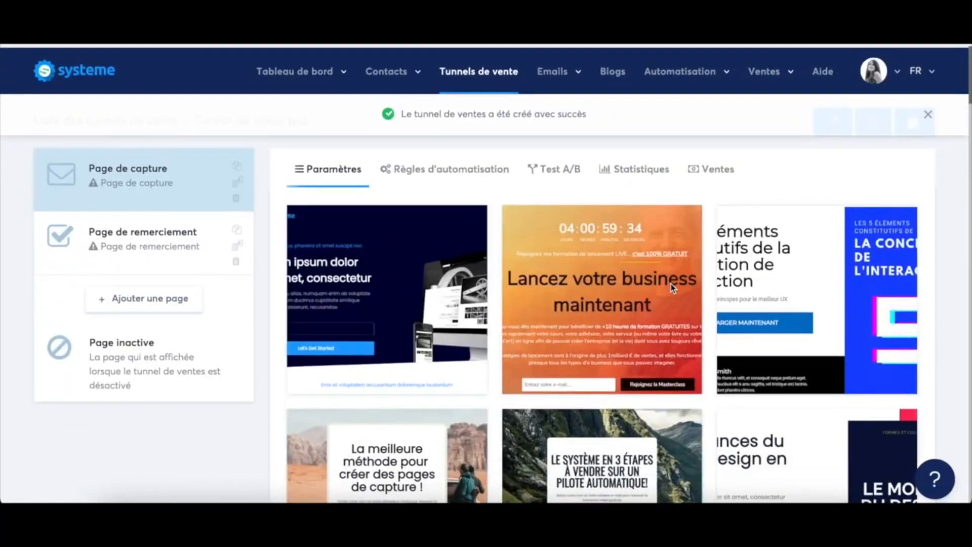
pyautogui.scroll(-1, 670, 283)
pyautogui.moveTo(386, 199)
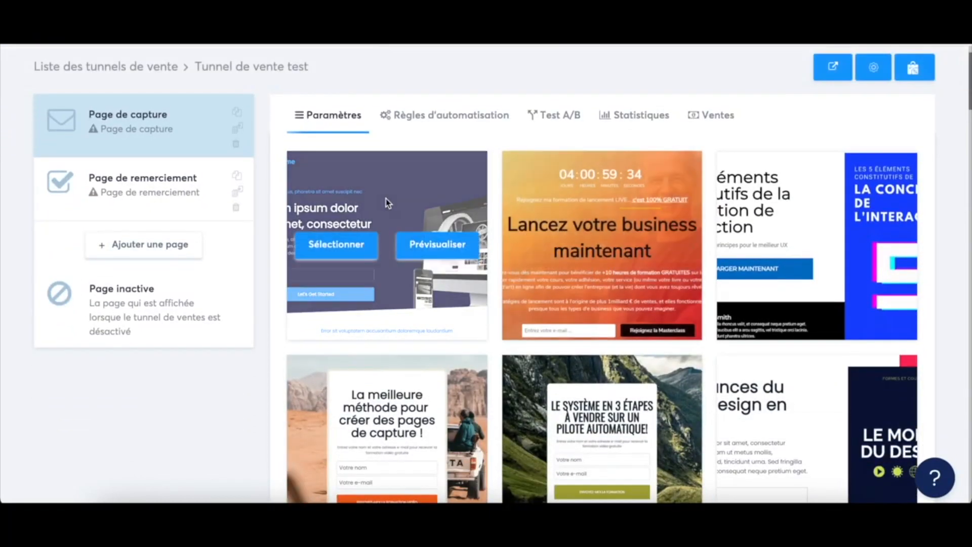
pyautogui.click(356, 246)
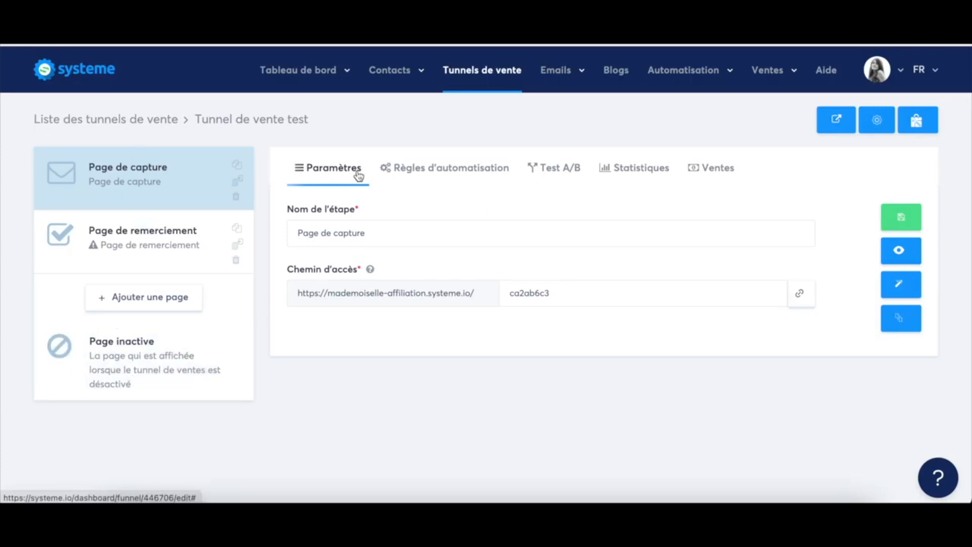
# Step: Rename the capture step "Page de capture test", set its path to "page-capture-test-6377382auh78" and save it
pyautogui.click(379, 231)
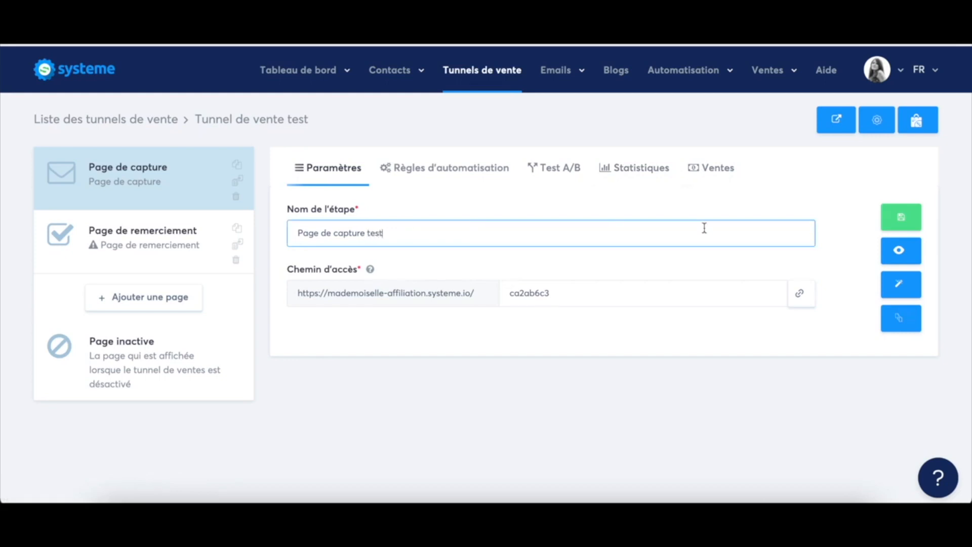
pyautogui.click(709, 263)
pyautogui.moveTo(547, 293); pyautogui.dragTo(501, 293)
pyautogui.press('BackSpace')
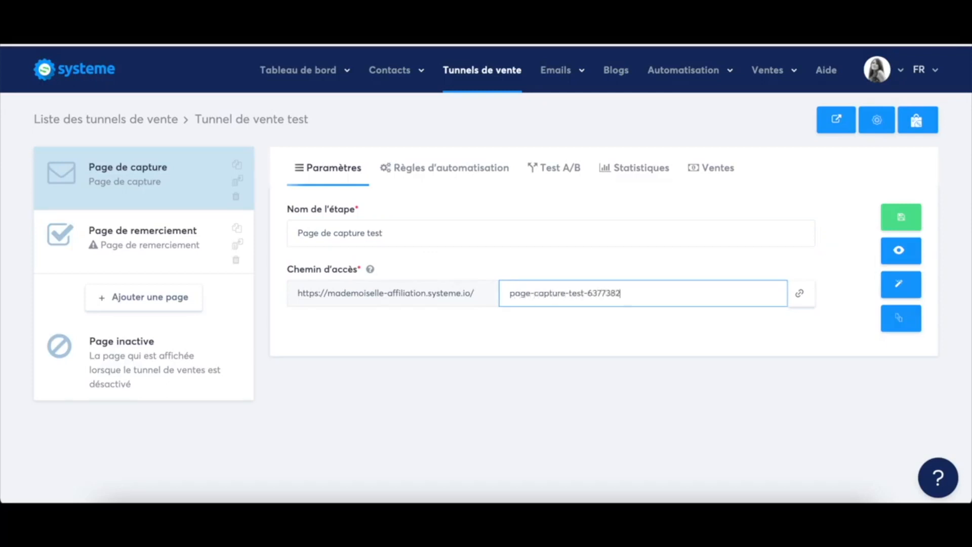
pyautogui.click(741, 331)
pyautogui.click(893, 224)
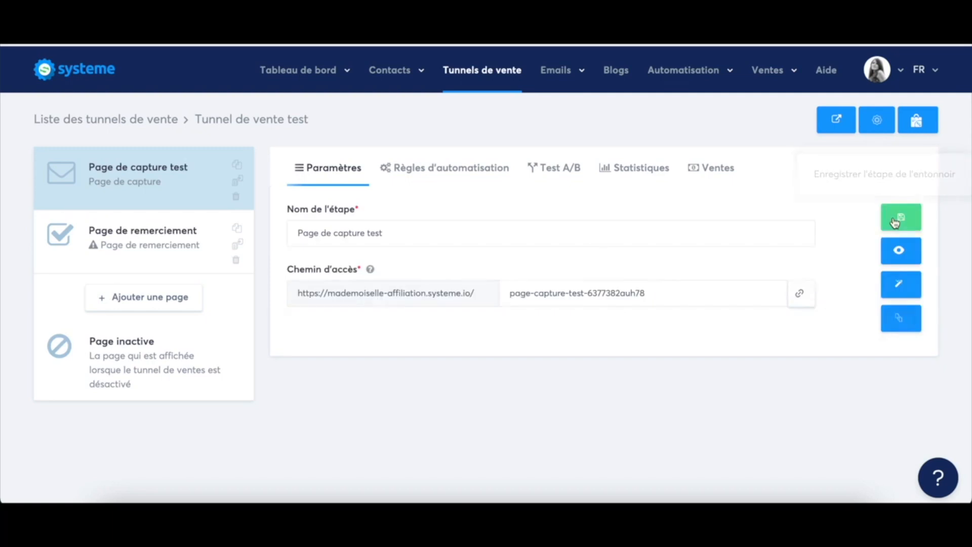
# Step: Open the capture page for editing and replace the description with "sd,sldk,sd,skld," and the main heading with "idsjisdjsdos"
pyautogui.click(914, 256)
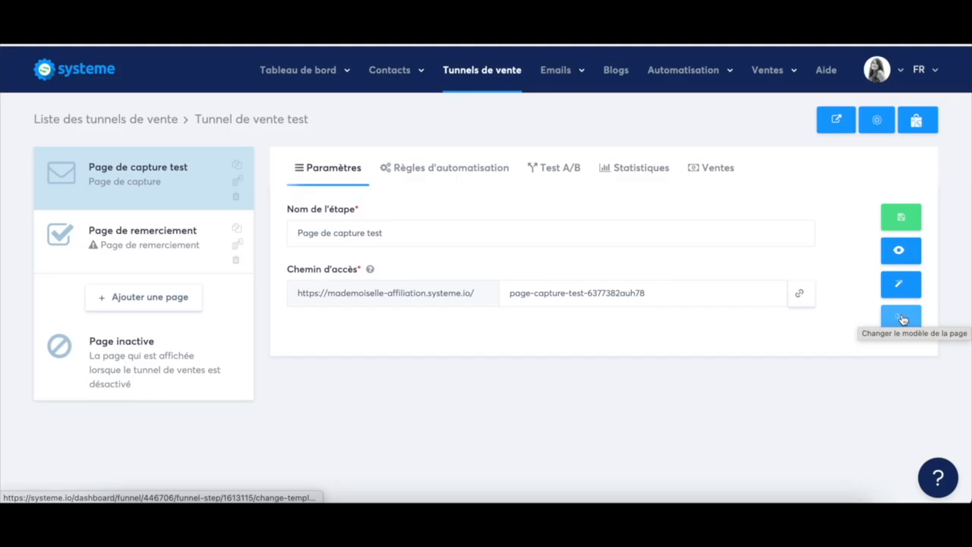
pyautogui.click(900, 284)
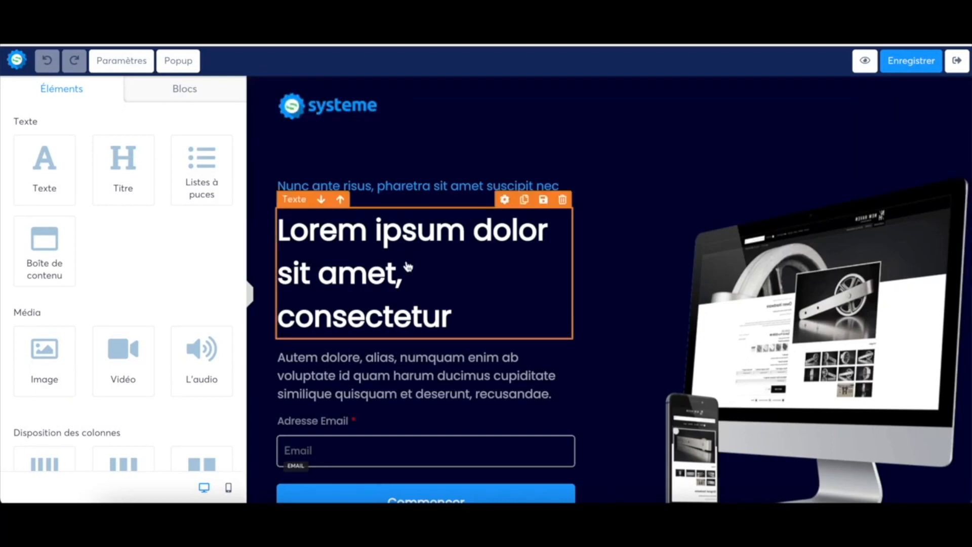
pyautogui.click(469, 365)
pyautogui.tripleClick(463, 372)
pyautogui.write('sd,sldk,sd,skld,')
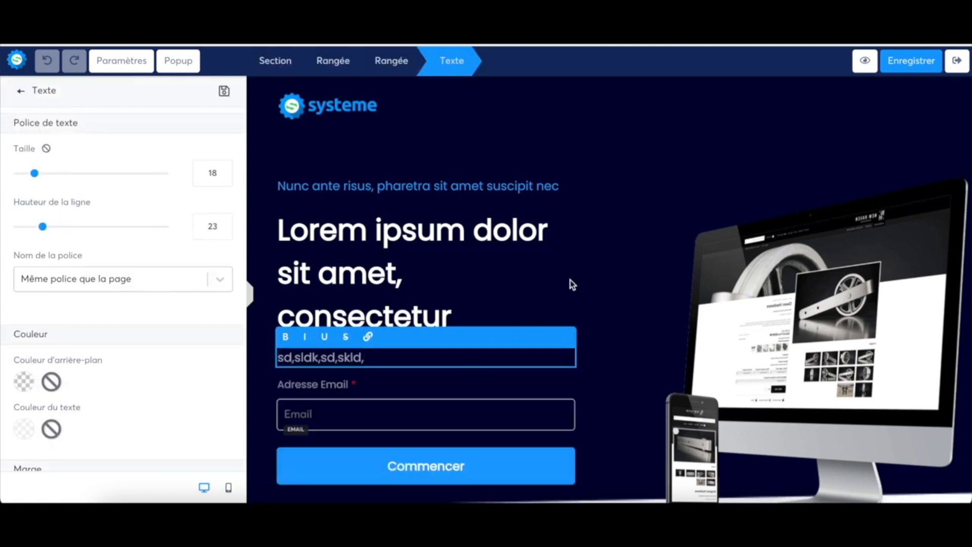
pyautogui.click(570, 281)
pyautogui.click(449, 263)
pyautogui.tripleClick(463, 265)
pyautogui.write('idsjisdjsdos')
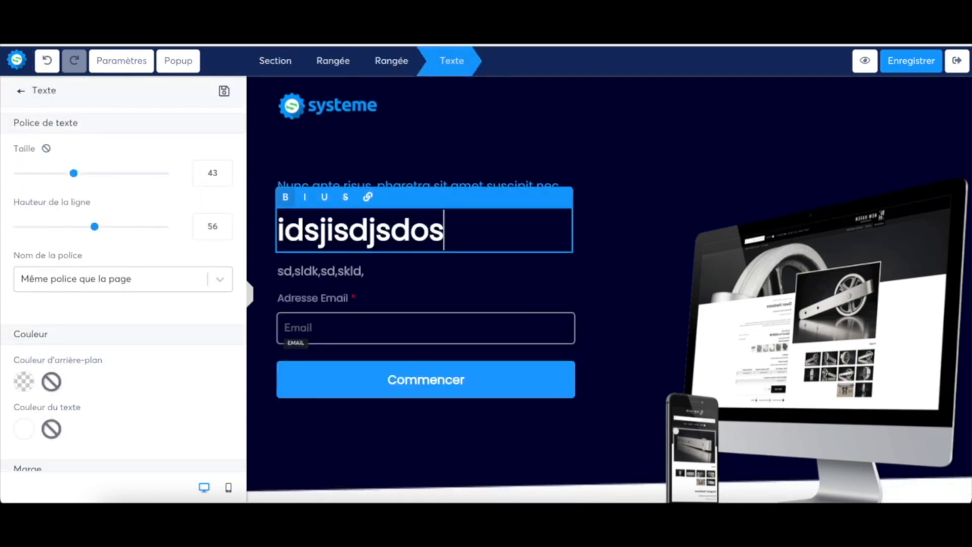
pyautogui.click(623, 189)
# Step: Reduce the computer and phone mockup image to size 361 and look over its margin and corner settings
pyautogui.click(830, 302)
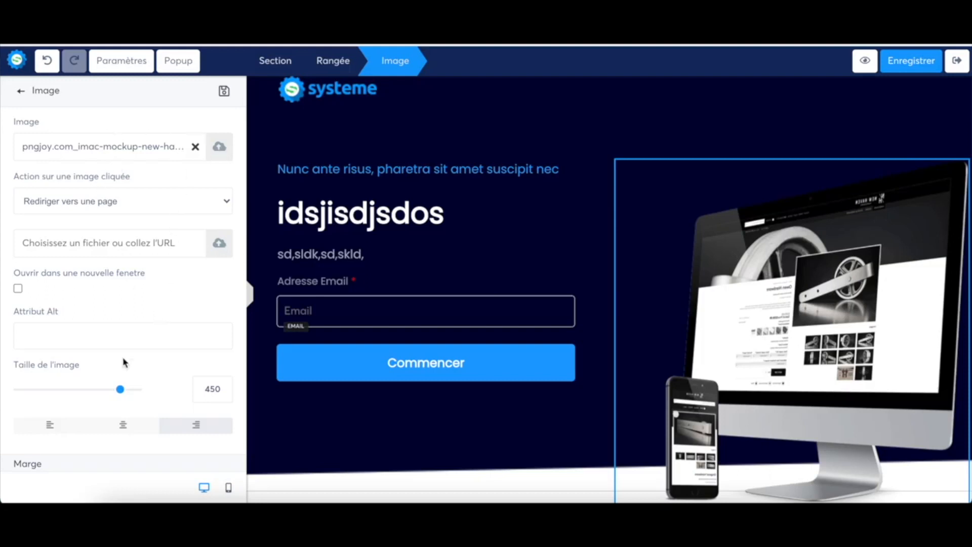
pyautogui.moveTo(120, 390)
pyautogui.mouseDown()
pyautogui.moveTo(89, 392)
pyautogui.moveTo(102, 394)
pyautogui.mouseUp()
pyautogui.scroll(-3, 161, 433)
pyautogui.scroll(-10, 168, 289)
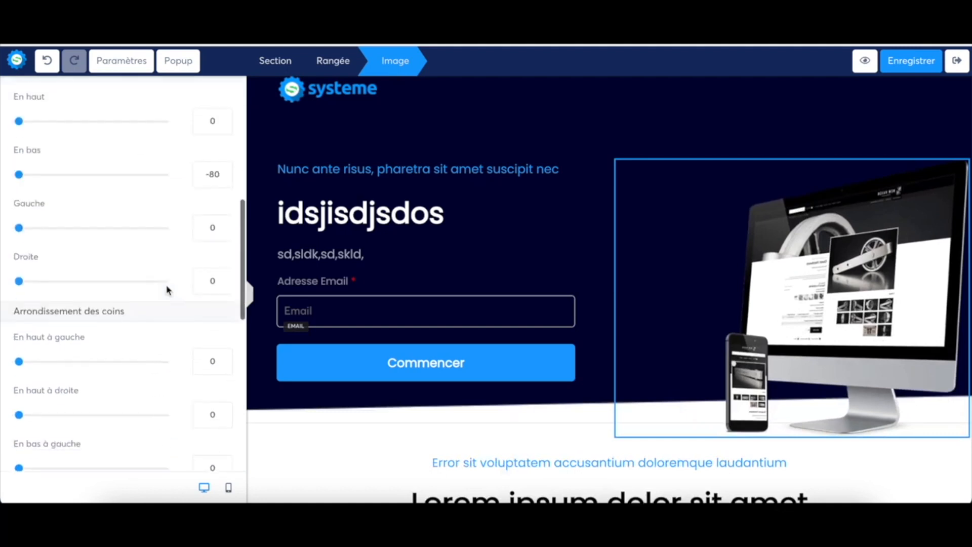
pyautogui.scroll(15, 167, 289)
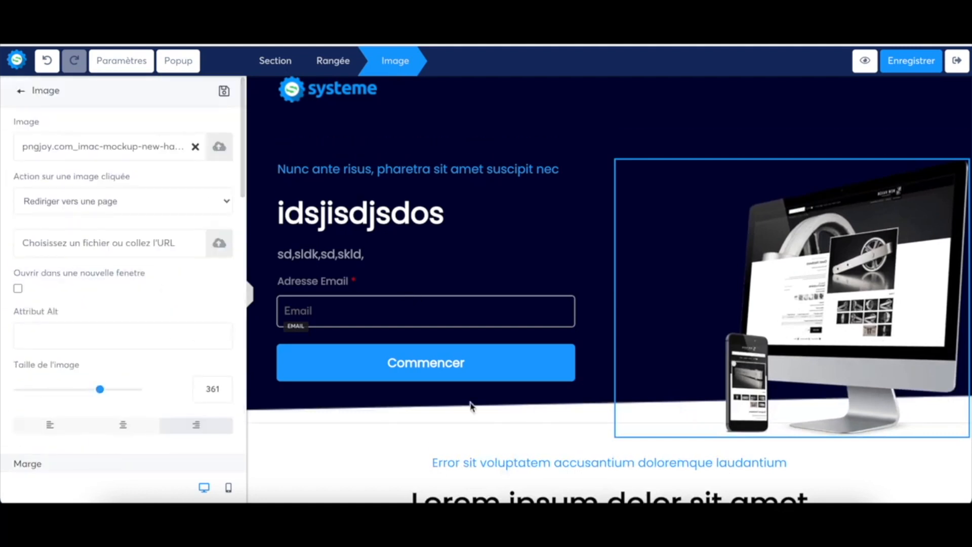
pyautogui.click(524, 212)
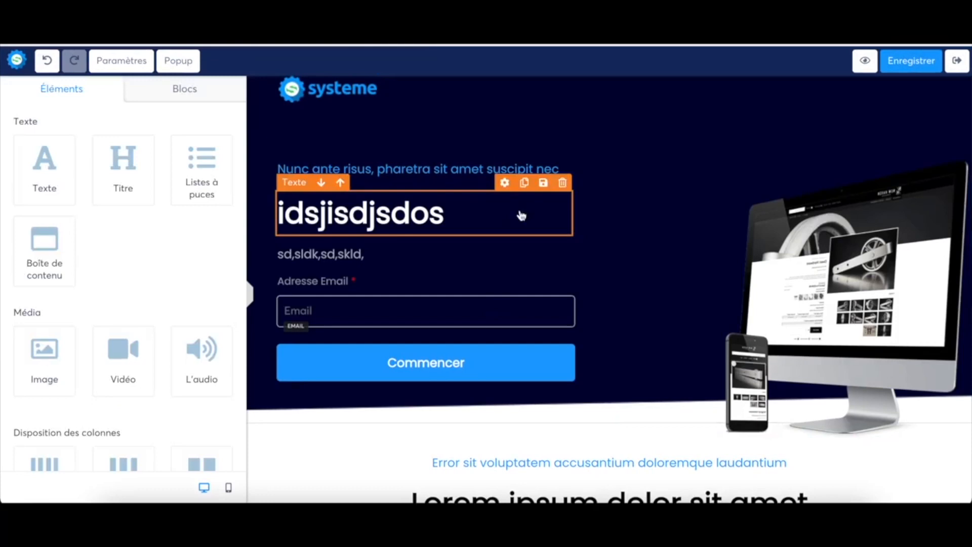
# Step: Keep the "Commencer" button redirecting to "Vers l'étape suivante dans le tunnel", then save the page and exit the editor
pyautogui.click(424, 364)
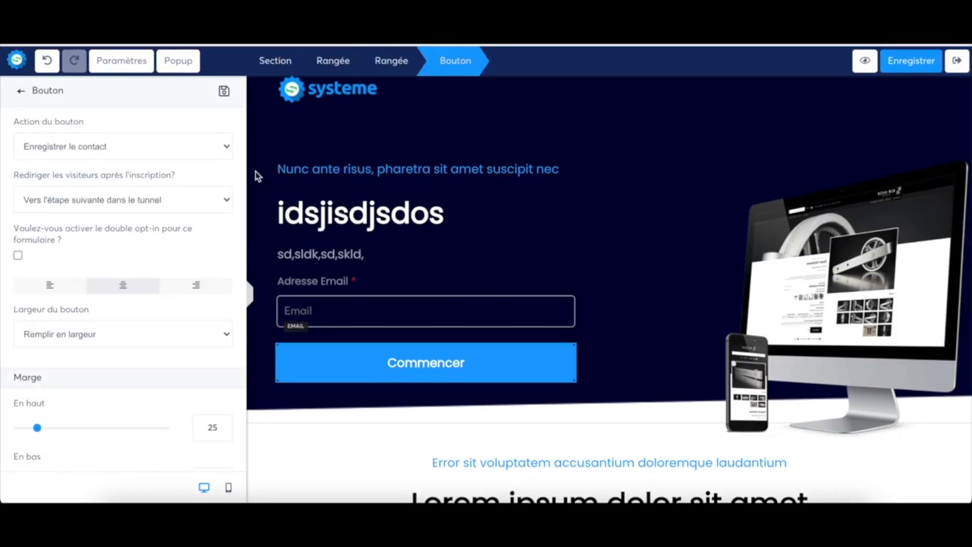
pyautogui.click(129, 200)
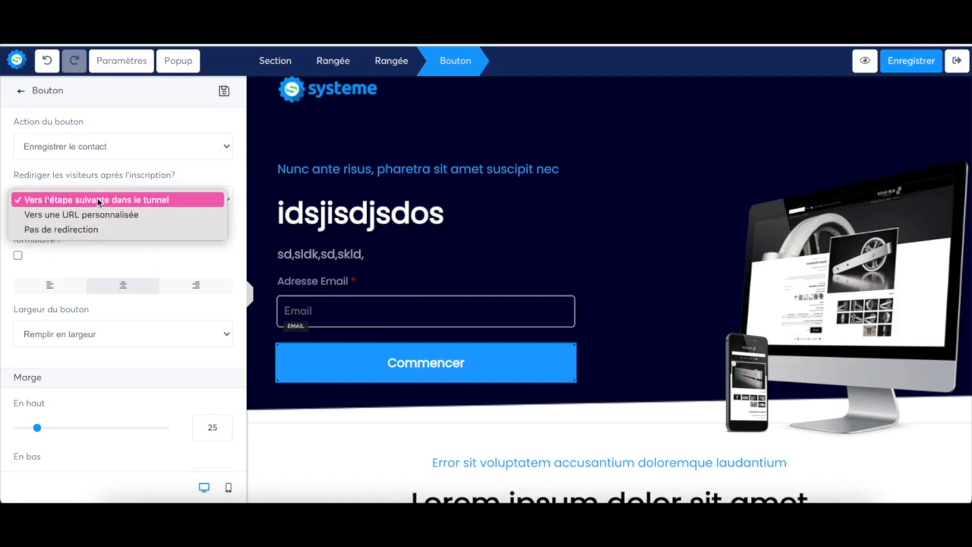
pyautogui.click(190, 172)
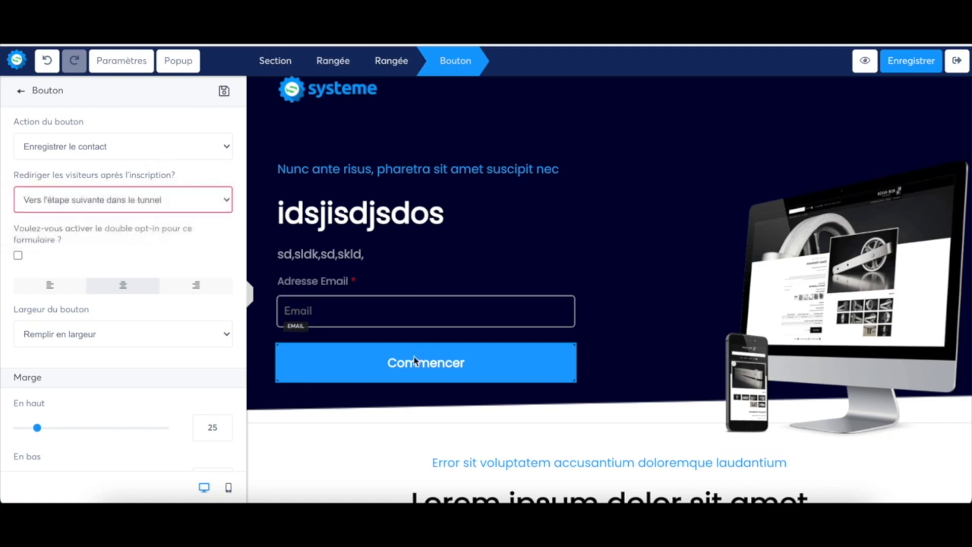
pyautogui.click(919, 64)
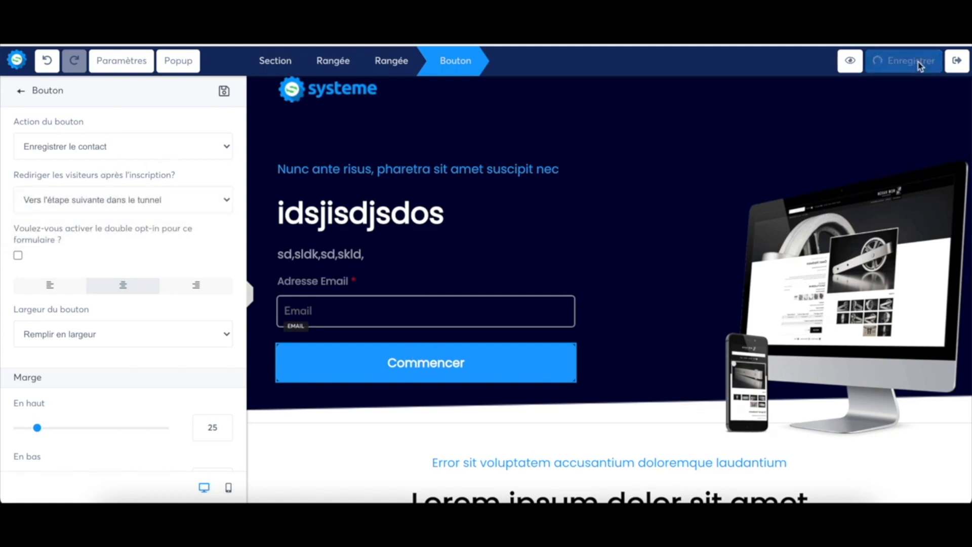
pyautogui.click(957, 61)
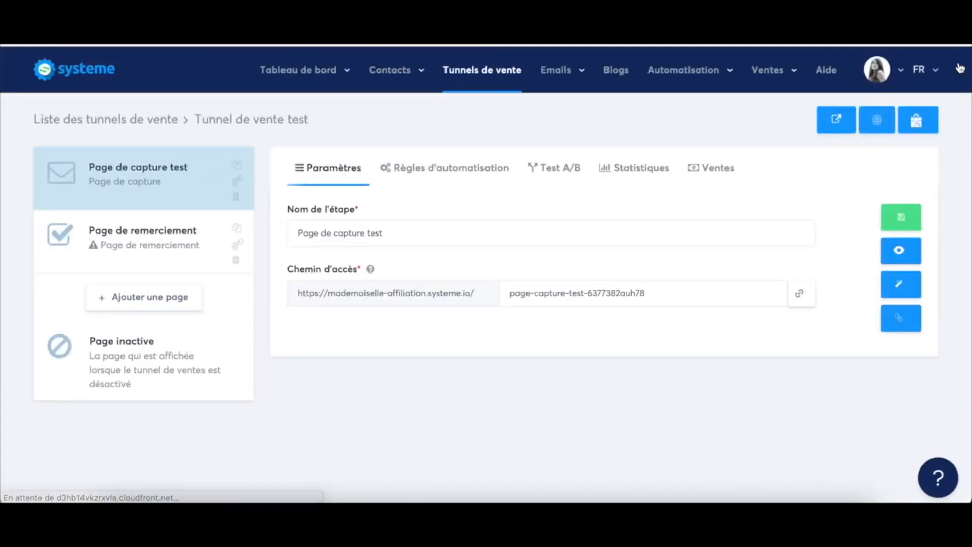
# Step: Open the funnel's thank-you page step and look over its available templates
pyautogui.click(157, 235)
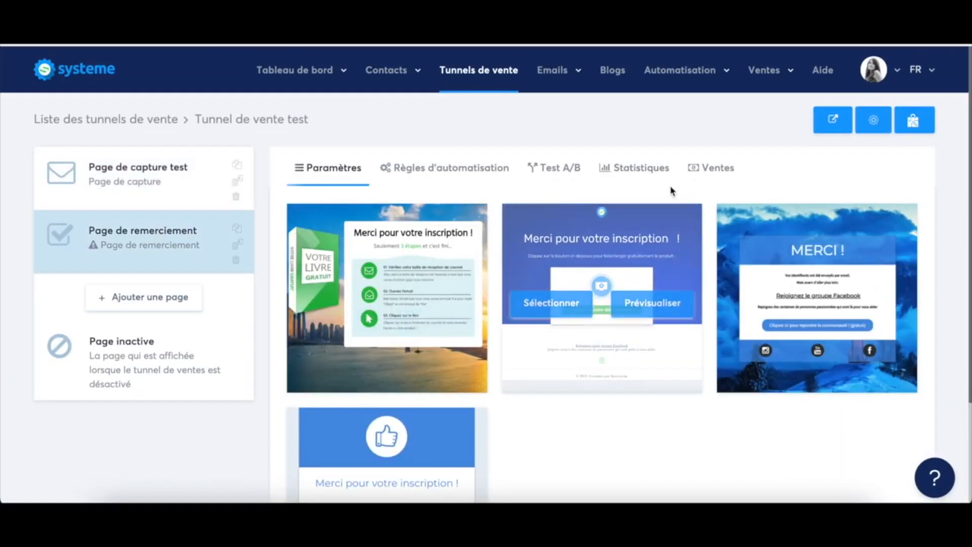
pyautogui.moveTo(796, 232)
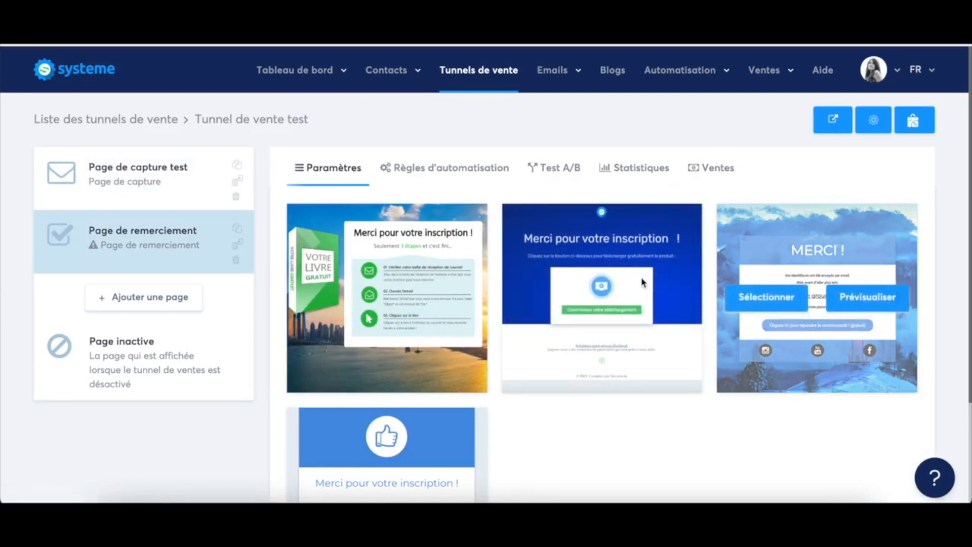
pyautogui.scroll(-2, 438, 336)
pyautogui.scroll(1, 438, 335)
pyautogui.scroll(-1, 439, 335)
# Step: Add a new funnel page named "page 1" of type Upsell and look over its templates
pyautogui.click(102, 273)
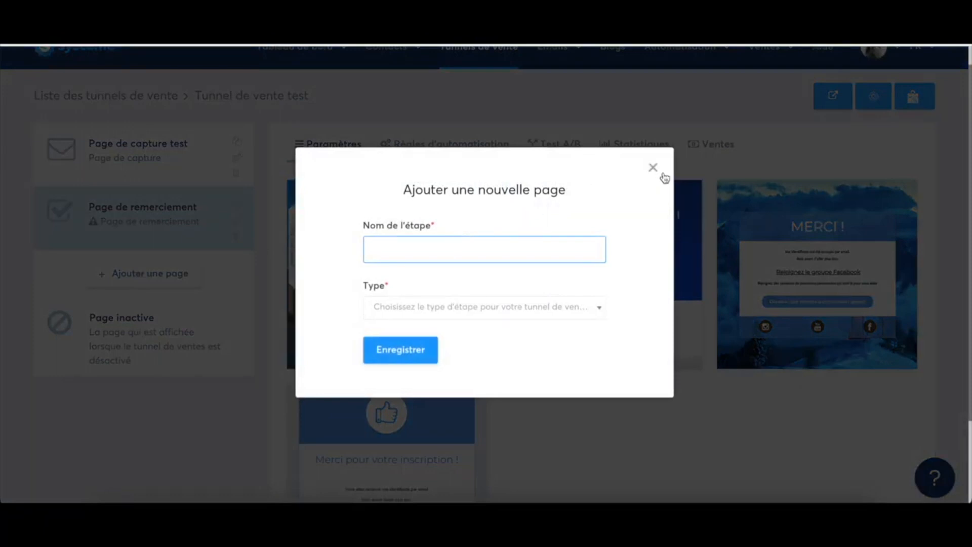
pyautogui.write('page ')
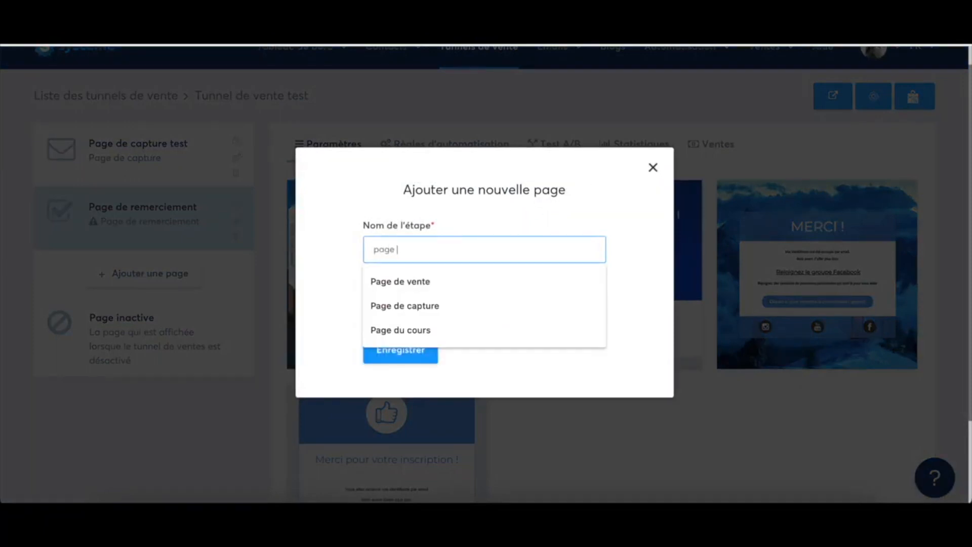
pyautogui.write('1')
pyautogui.click(540, 310)
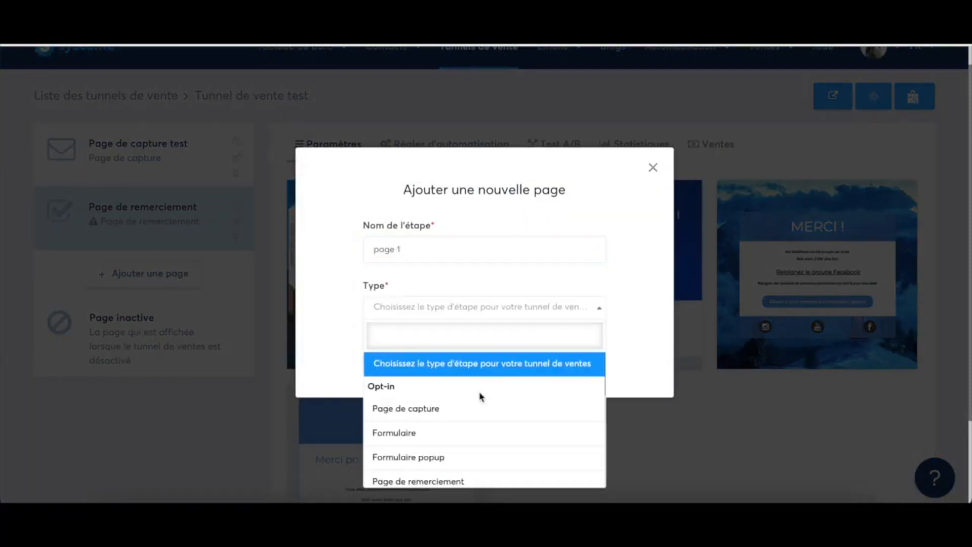
pyautogui.scroll(-4, 482, 397)
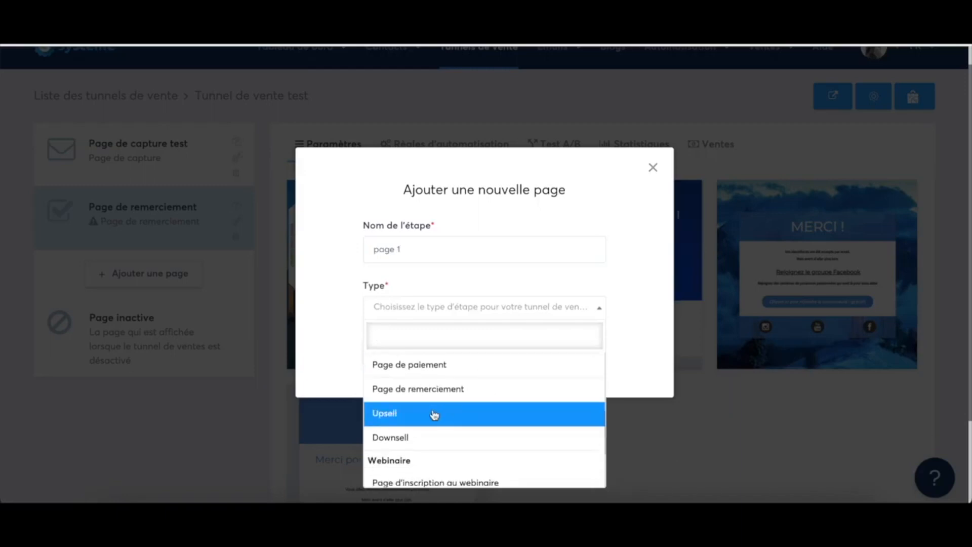
pyautogui.click(434, 414)
pyautogui.click(407, 351)
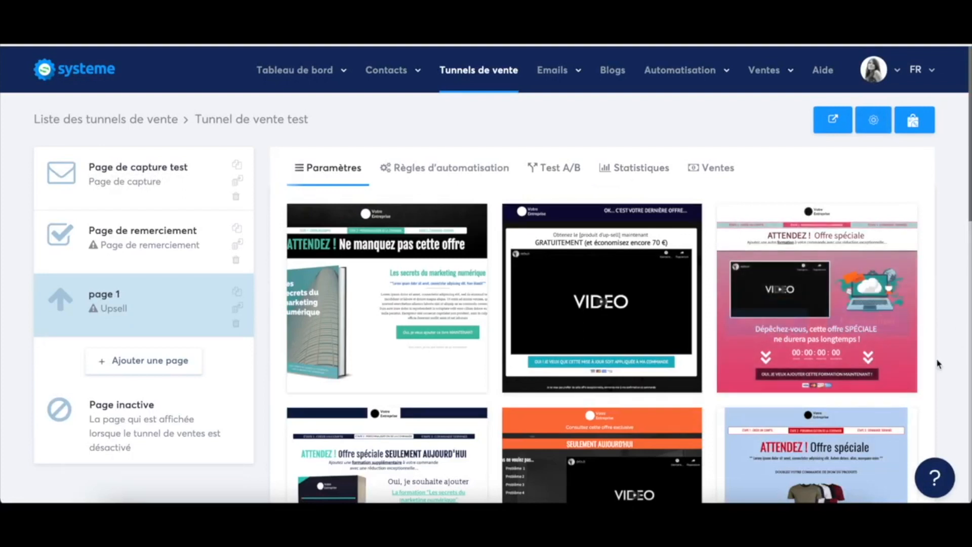
pyautogui.scroll(-4, 938, 364)
pyautogui.scroll(4, 866, 382)
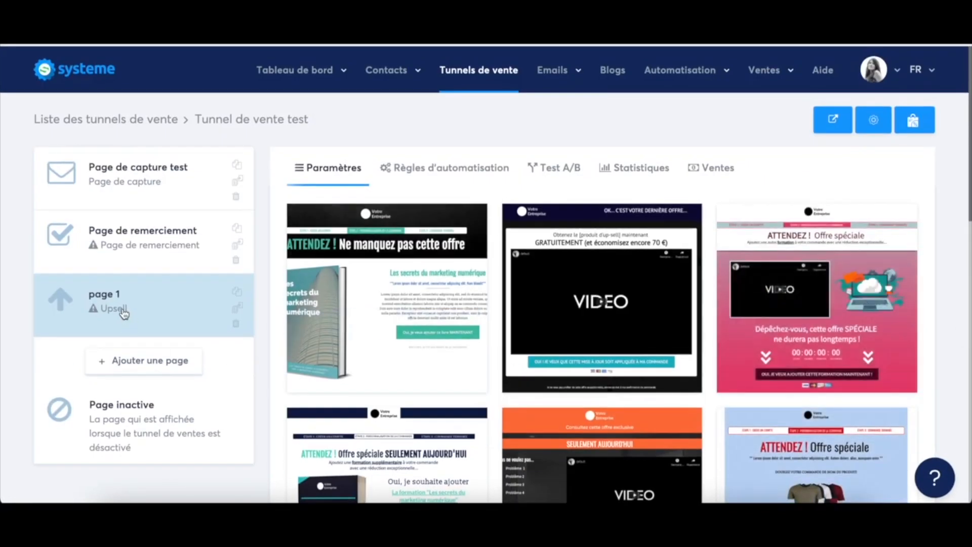
pyautogui.moveTo(124, 314)
pyautogui.mouseDown()
pyautogui.moveTo(122, 260)
pyautogui.moveTo(116, 315)
pyautogui.mouseUp()
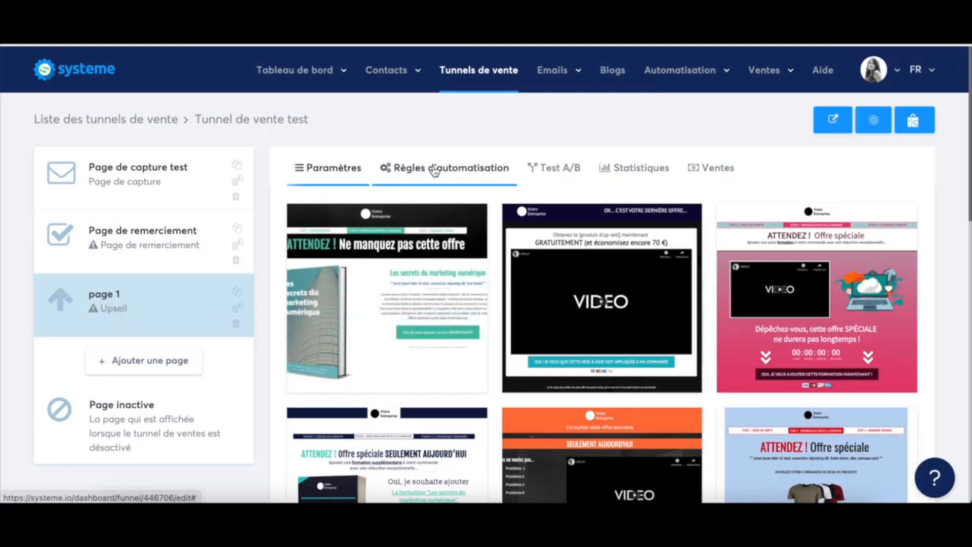
# Step: On the capture page's automation rules, add an "Ajouter un tag" action to the "Inscription sur la page (optin)" trigger and look over the tags
pyautogui.click(147, 169)
pyautogui.click(462, 174)
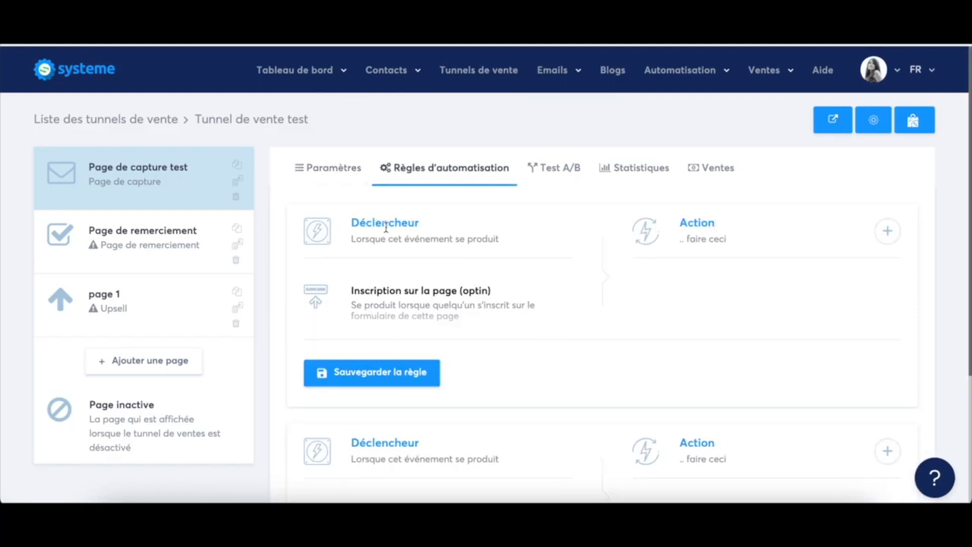
pyautogui.click(887, 231)
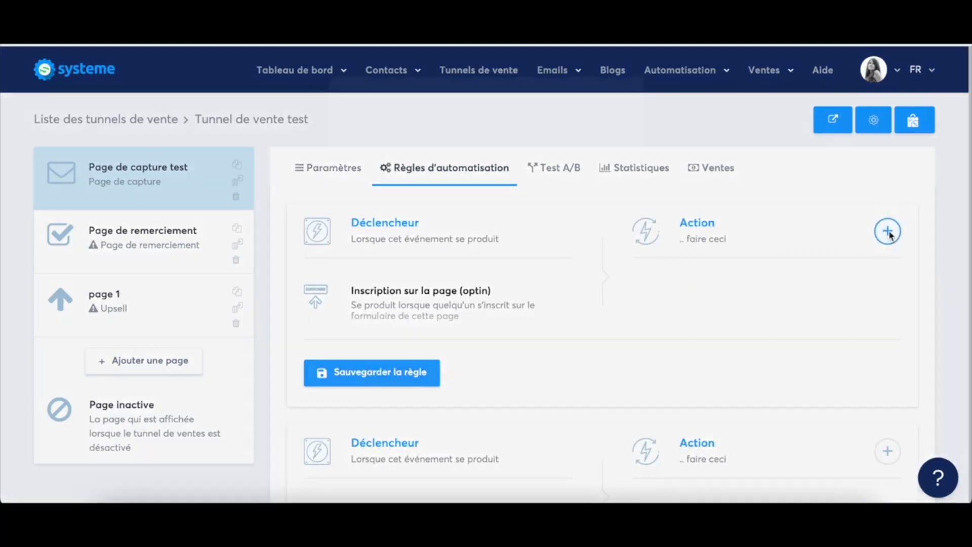
pyautogui.click(438, 239)
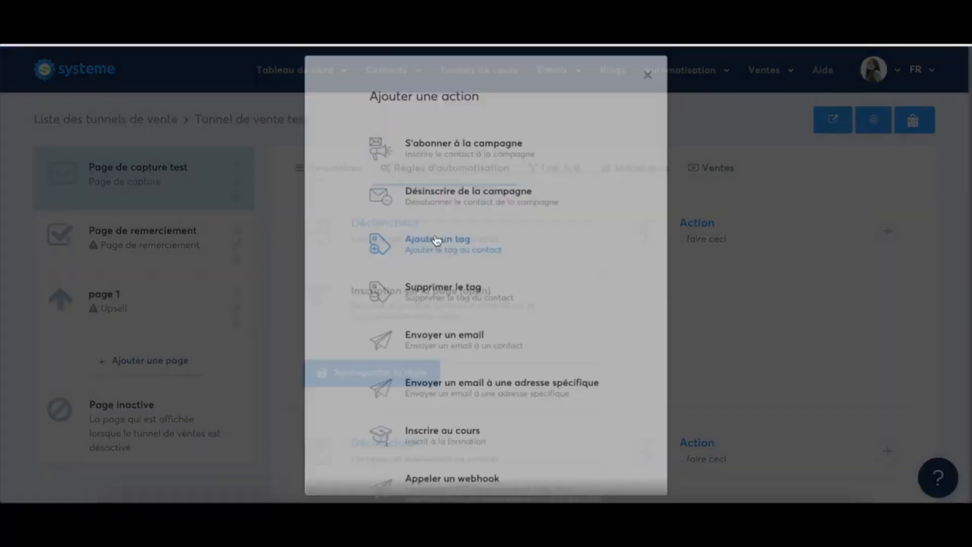
pyautogui.click(724, 349)
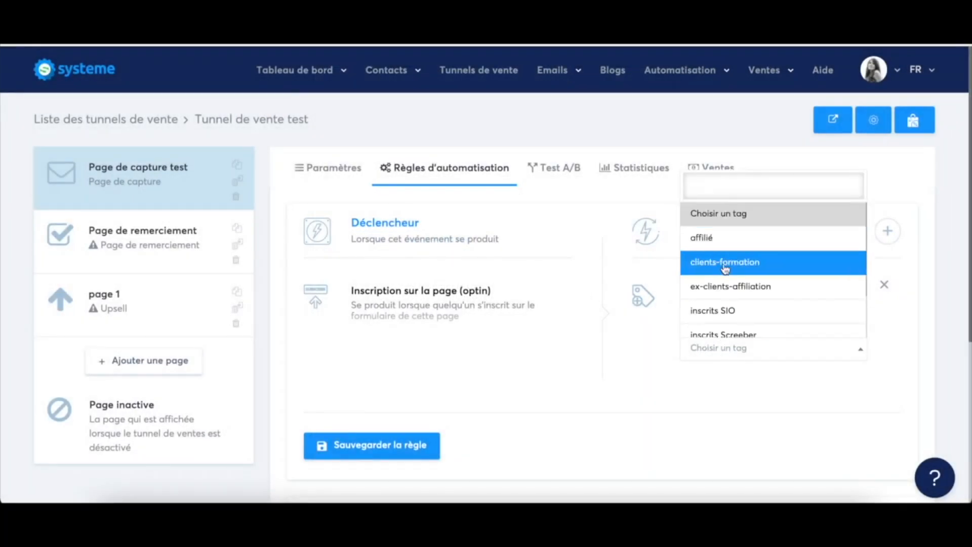
pyautogui.click(659, 358)
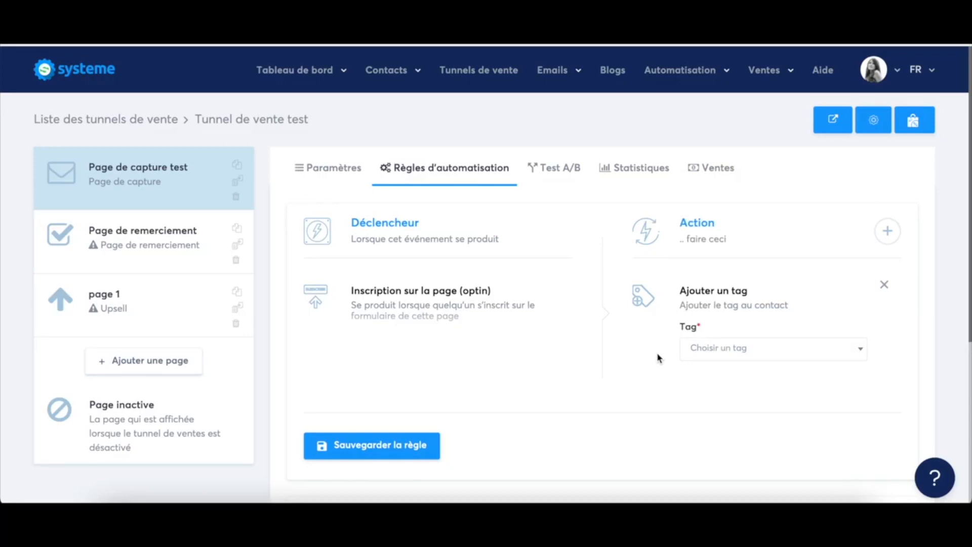
# Step: Look over the other actions available for the capture page's opt-in rule, and try to save the rule without choosing a tag
pyautogui.click(888, 230)
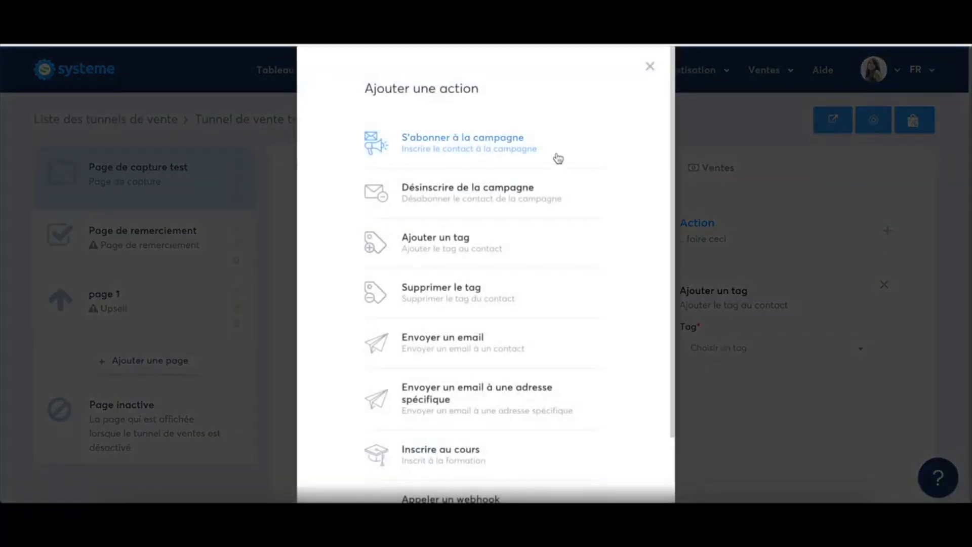
pyautogui.scroll(-3, 477, 335)
pyautogui.scroll(3, 476, 336)
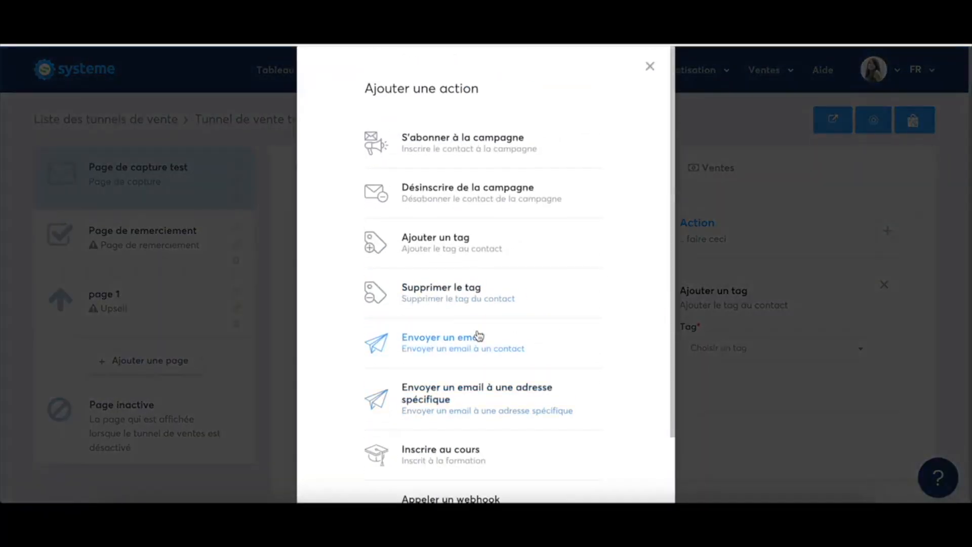
pyautogui.click(650, 66)
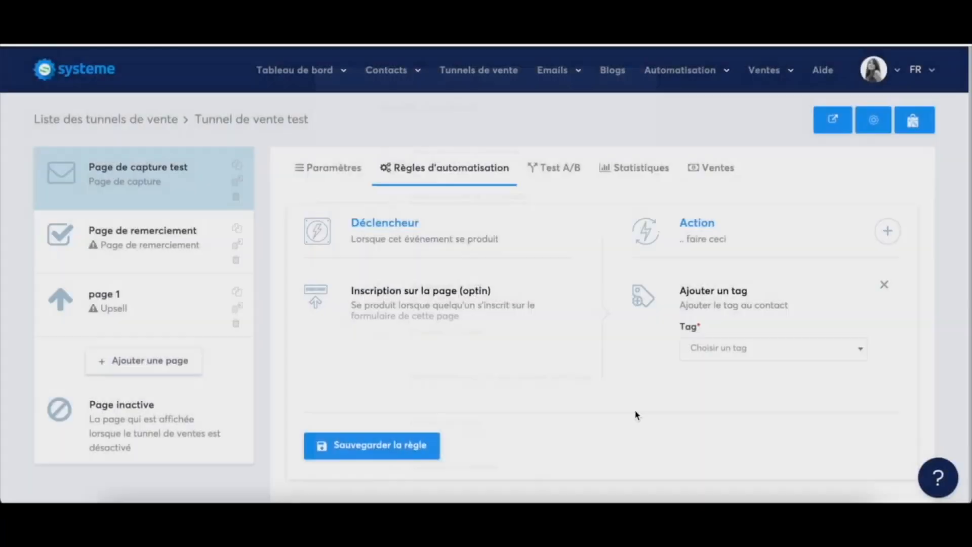
pyautogui.click(379, 448)
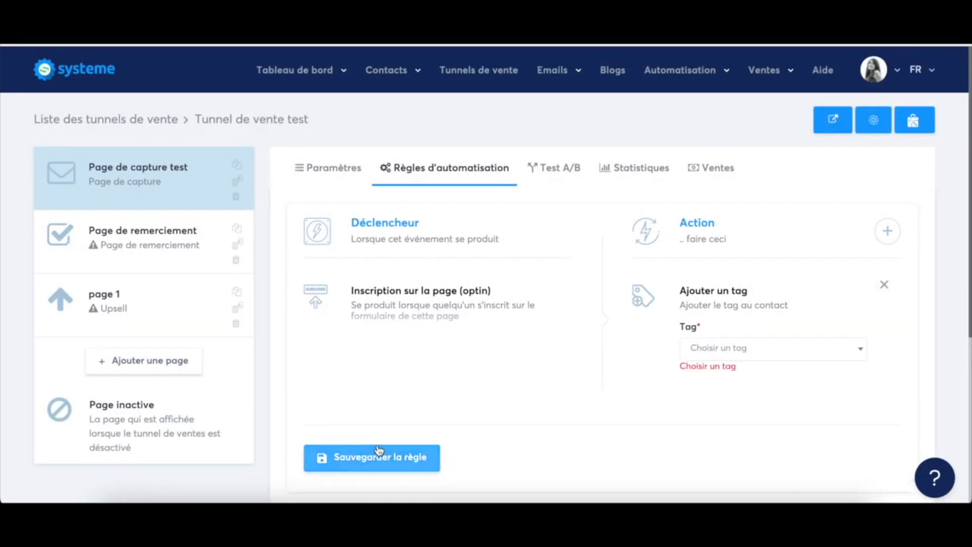
# Step: Add a new funnel page named "Bon de commande" of type "Page de paiement"
pyautogui.click(141, 366)
pyautogui.write('bon')
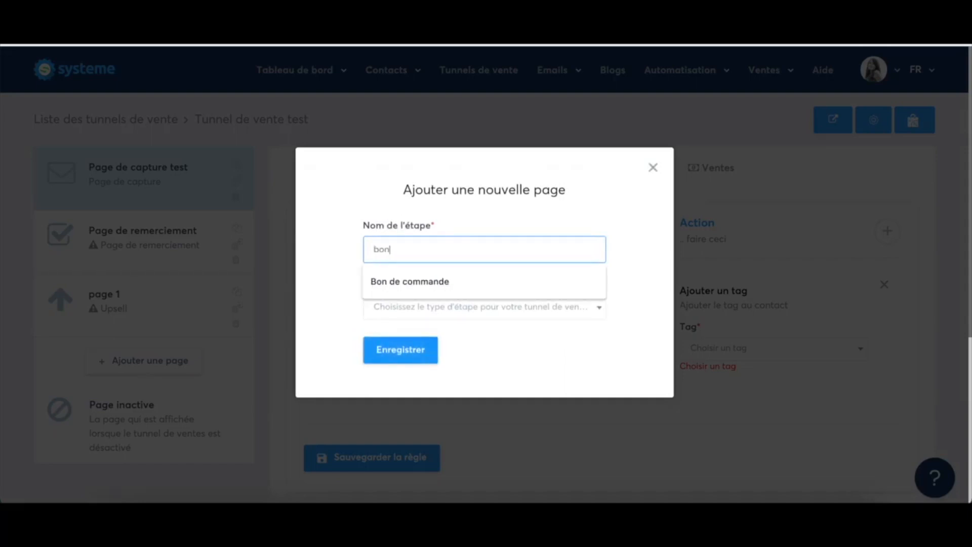
pyautogui.write(' de command')
pyautogui.click(496, 282)
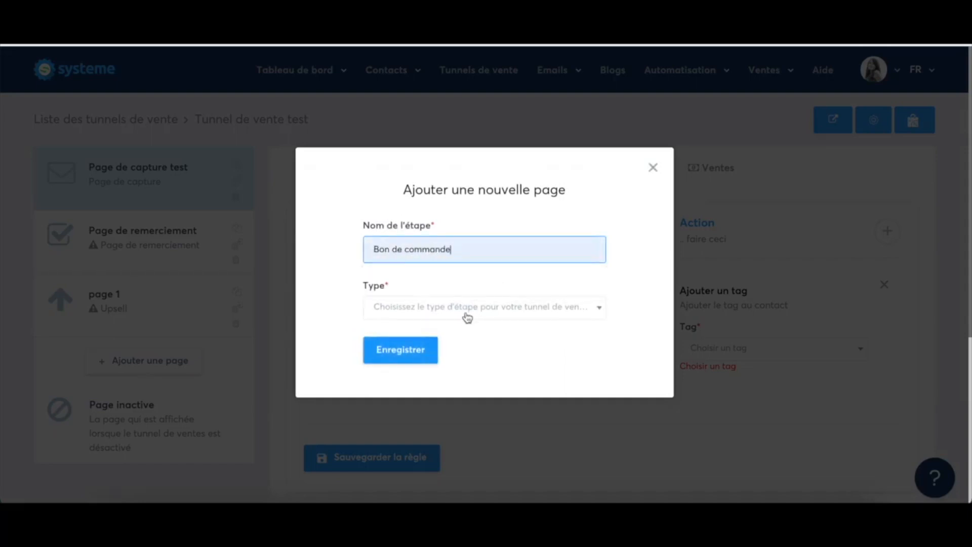
pyautogui.click(467, 309)
pyautogui.scroll(-1, 455, 412)
pyautogui.scroll(-2, 455, 413)
pyautogui.scroll(-1, 449, 426)
pyautogui.click(433, 379)
pyautogui.click(410, 356)
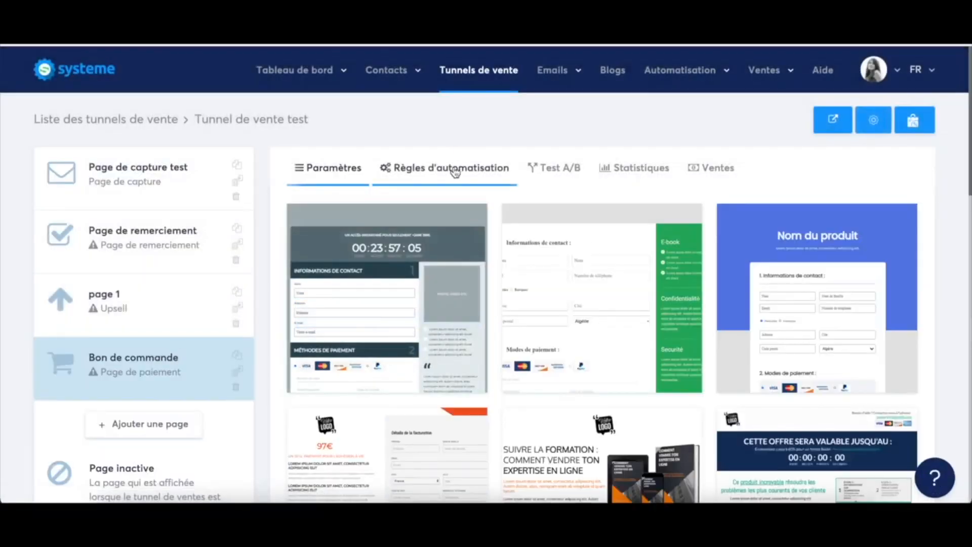
# Step: Check the order form page's automation rules, and apply the grey countdown payment template to it
pyautogui.click(452, 169)
pyautogui.click(332, 168)
pyautogui.scroll(-3, 501, 309)
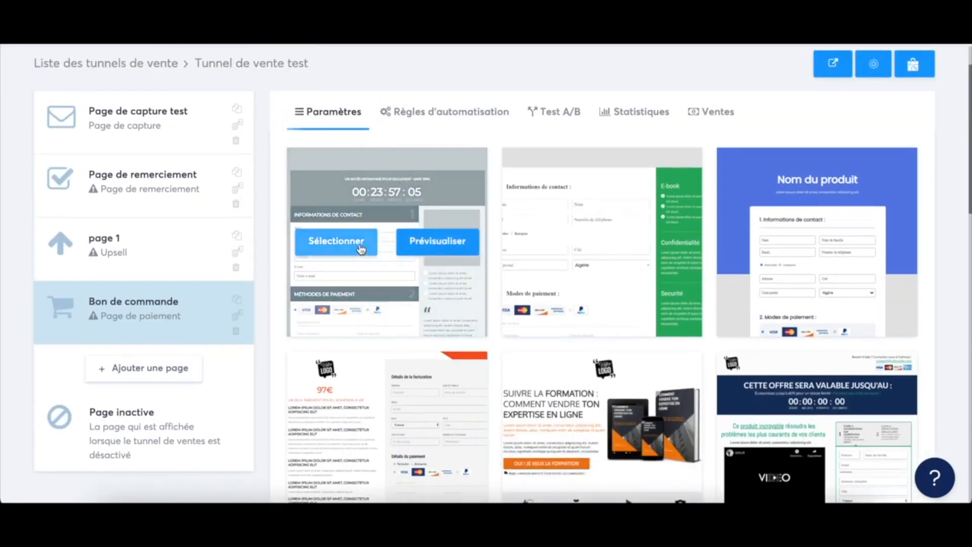
pyautogui.click(357, 246)
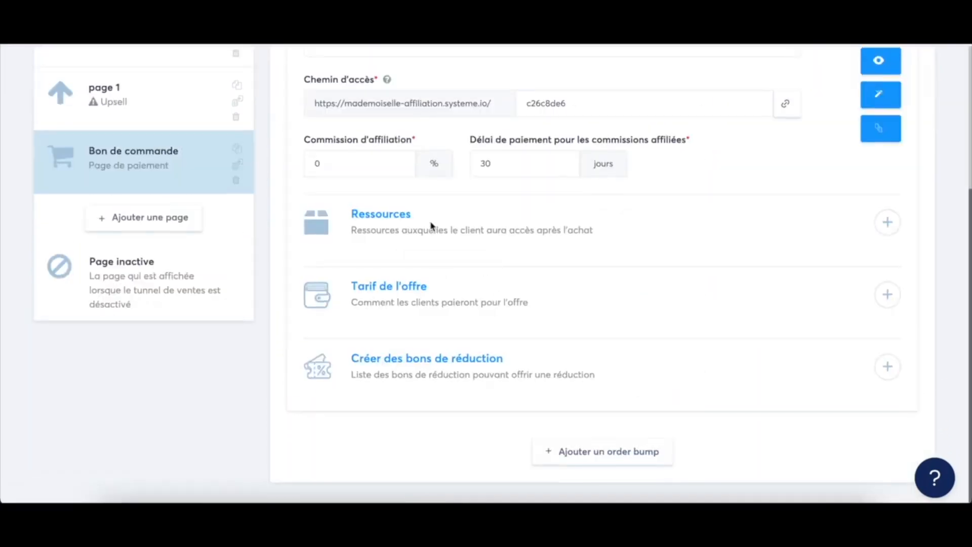
# Step: Add a "Formation" resource to the order form for the course "10 000 abonnés sur YouTube" with "Accès total"
pyautogui.click(889, 223)
pyautogui.click(682, 269)
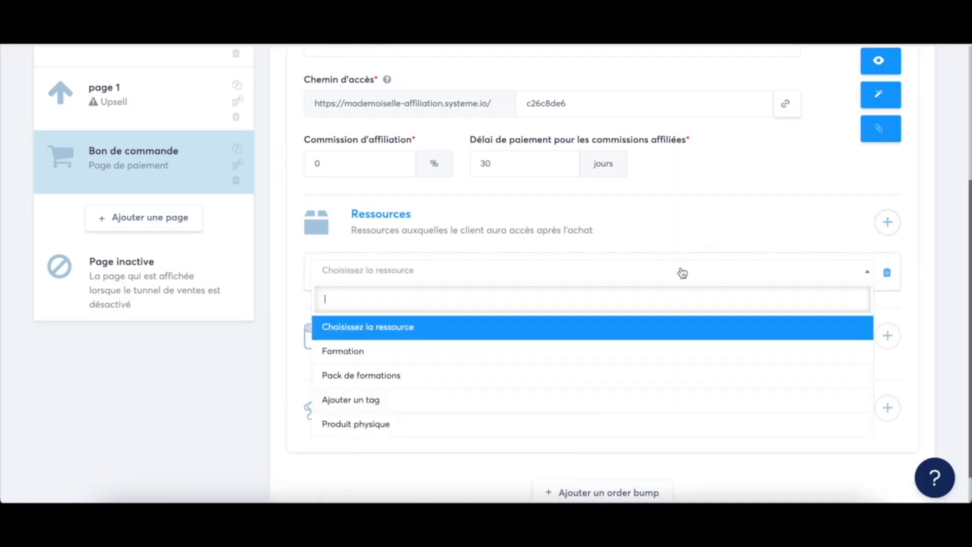
pyautogui.click(462, 358)
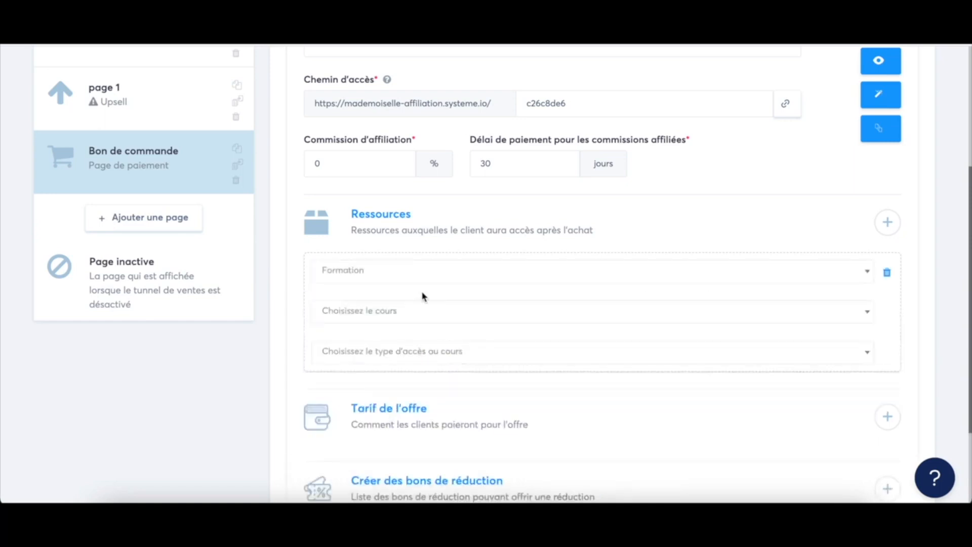
pyautogui.click(359, 313)
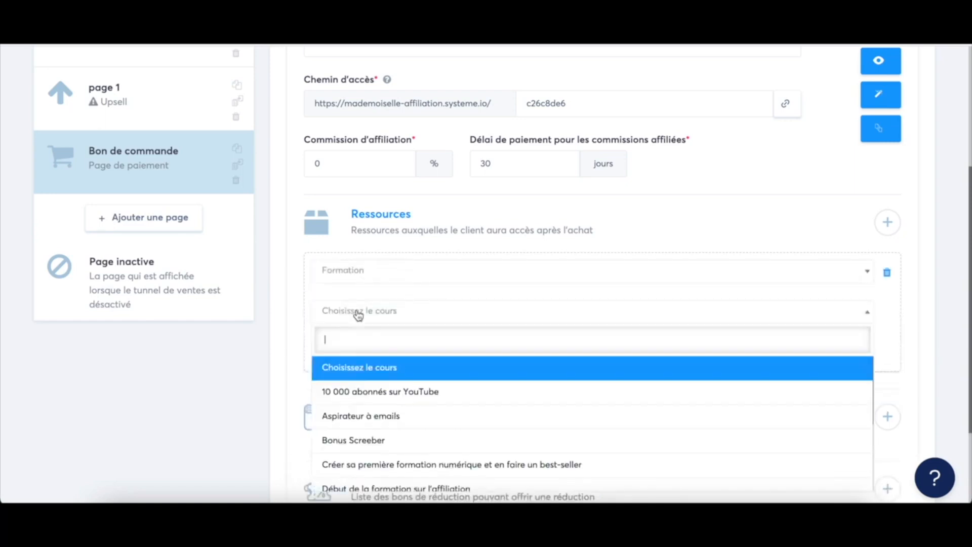
pyautogui.click(388, 402)
pyautogui.click(421, 355)
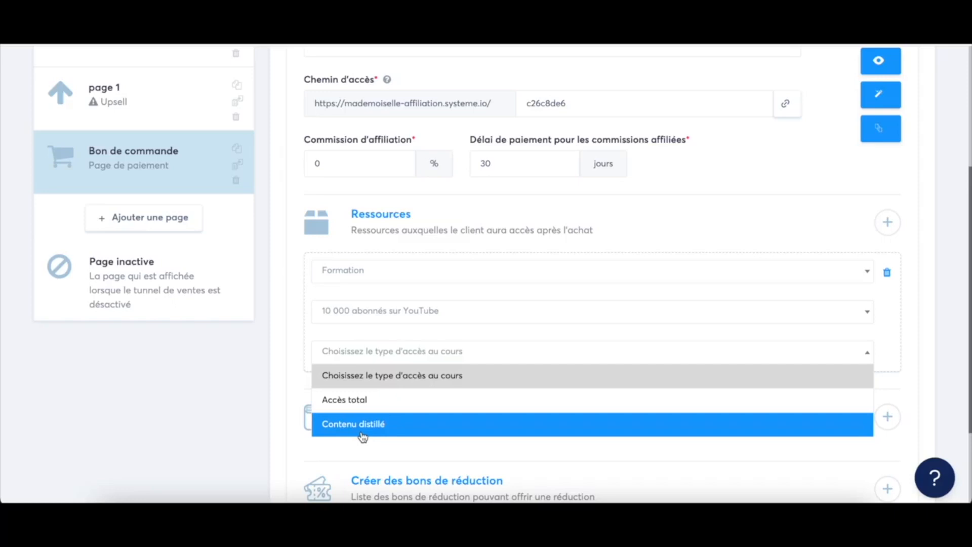
pyautogui.click(351, 403)
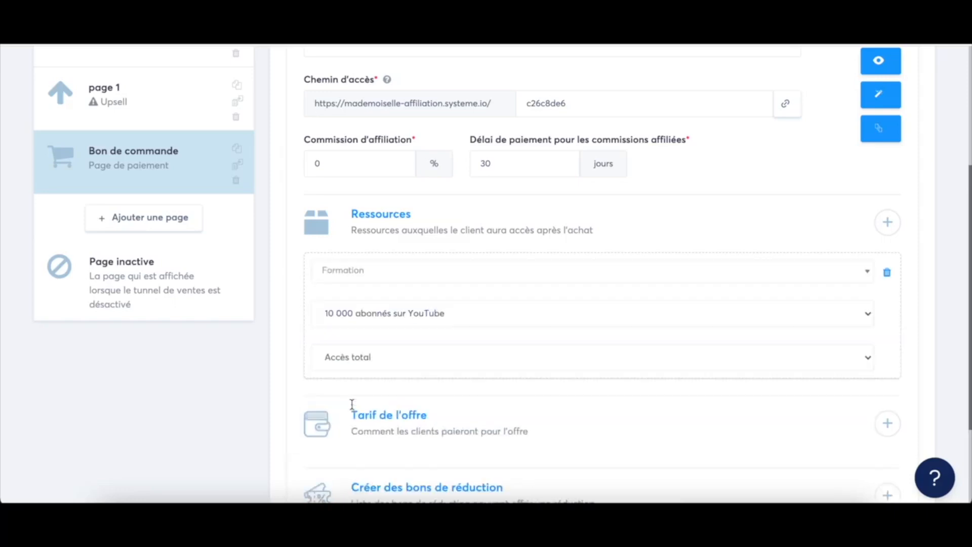
# Step: Create a new offer price with the internal name "produit", type "Paiement unique" and amount 49 €
pyautogui.scroll(1, 614, 363)
pyautogui.scroll(-1, 614, 364)
pyautogui.scroll(2, 614, 363)
pyautogui.scroll(-1, 613, 364)
pyautogui.scroll(-3, 613, 364)
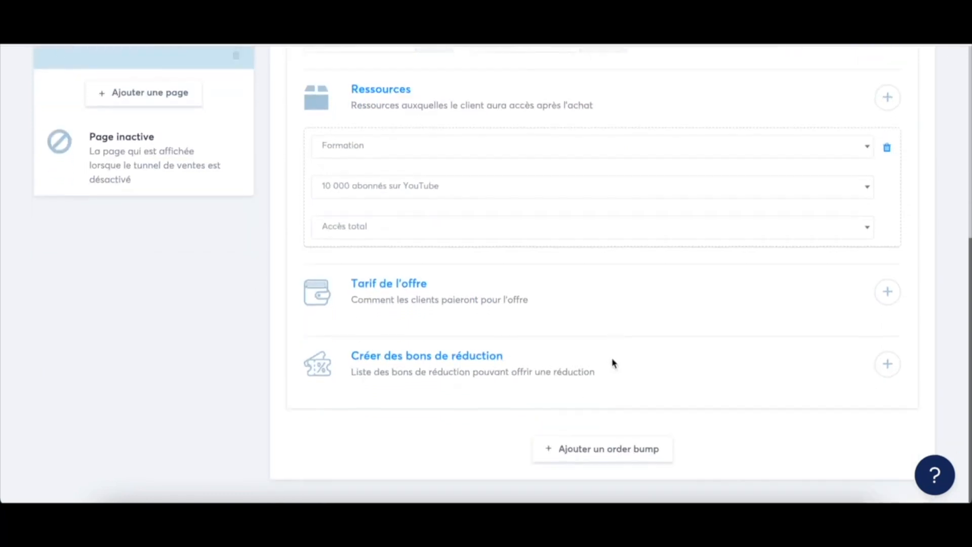
pyautogui.click(888, 298)
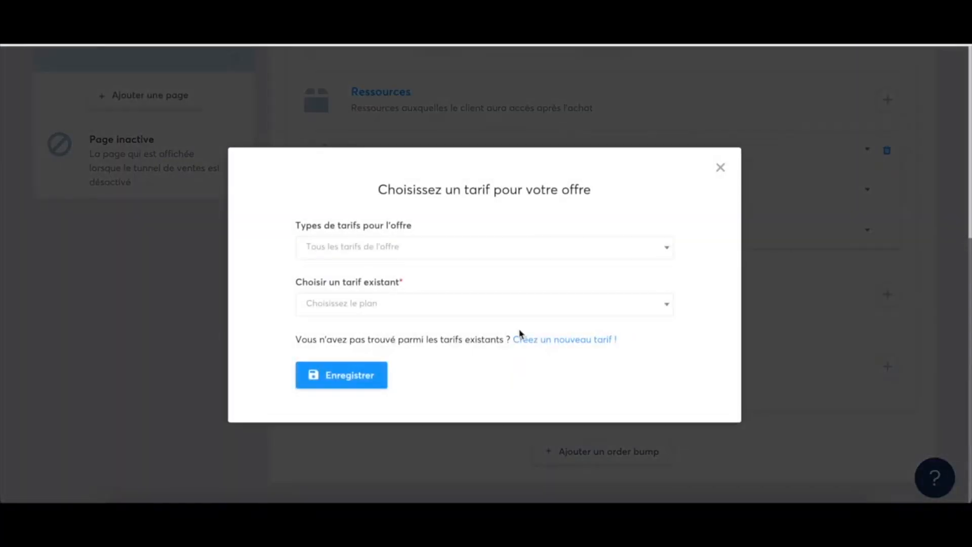
pyautogui.click(572, 340)
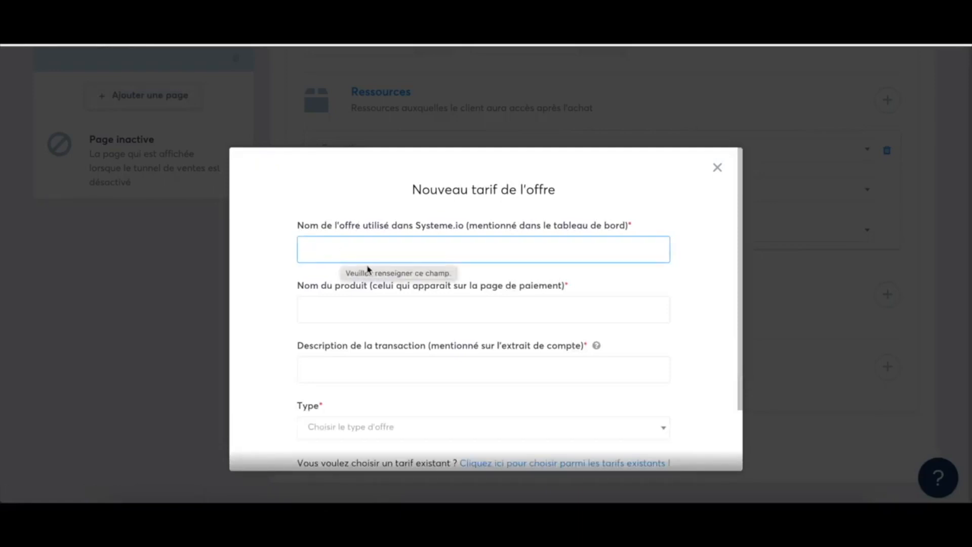
pyautogui.scroll(-2, 336, 306)
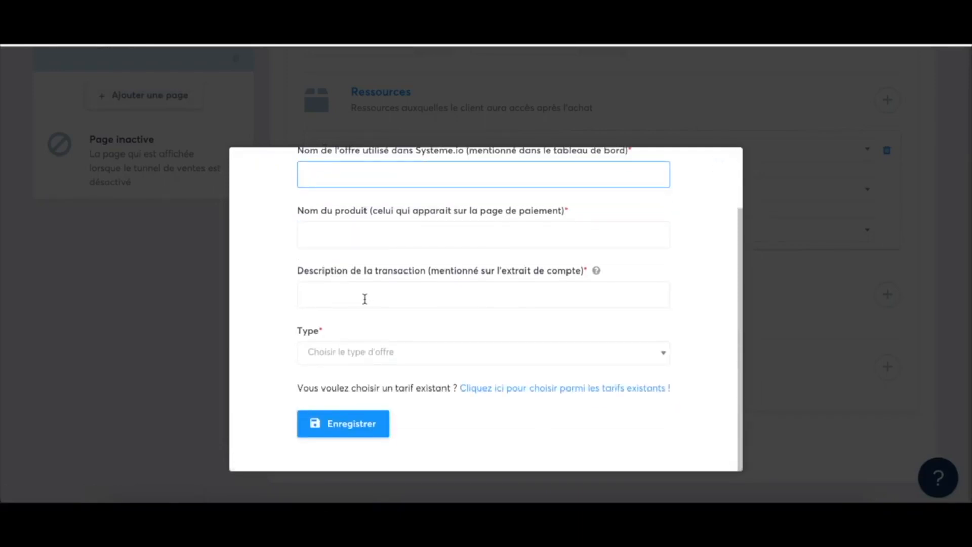
pyautogui.write('produit')
pyautogui.click(385, 352)
pyautogui.click(372, 401)
pyautogui.scroll(-2, 369, 369)
pyautogui.click(355, 351)
pyautogui.write('49')
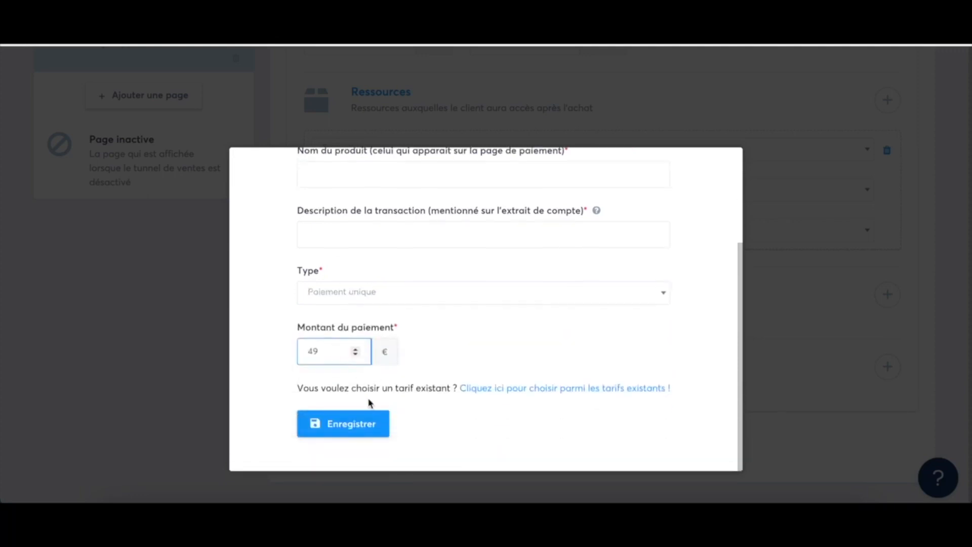
pyautogui.click(365, 426)
# Step: Enter "produit 1" as the new price's product name and transaction description, and save the price
pyautogui.click(358, 178)
pyautogui.write('pri')
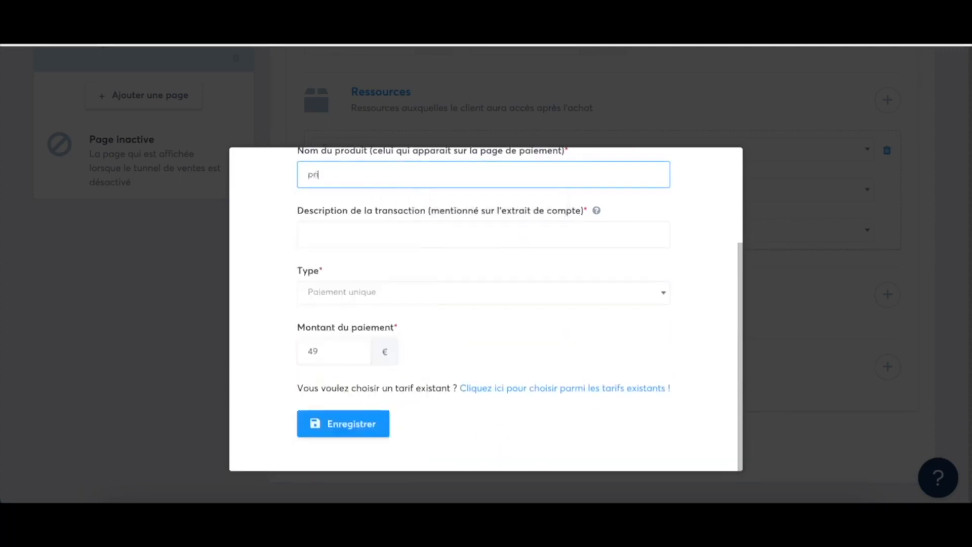
pyautogui.write('oduit 1')
pyautogui.moveTo(376, 175); pyautogui.dragTo(250, 181)
pyautogui.hotkey('ctrl', 'c')
pyautogui.click(335, 223)
pyautogui.hotkey('ctrl', 'v')
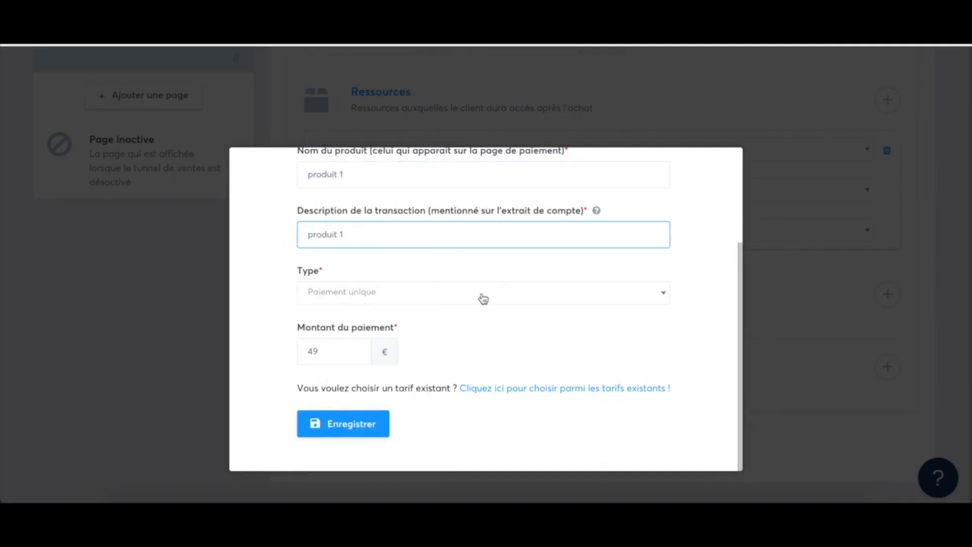
pyautogui.click(352, 428)
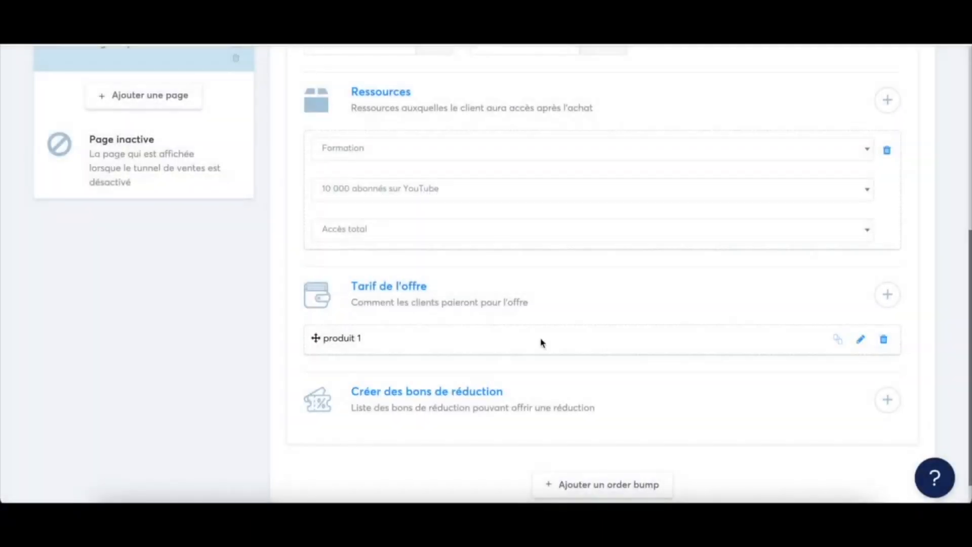
# Step: In the order form's automation rules, make "Nouvelle vente" add the tag "clients-formation" to the contact, and save the rule
pyautogui.scroll(4, 540, 341)
pyautogui.scroll(3, 540, 341)
pyautogui.scroll(-6, 540, 341)
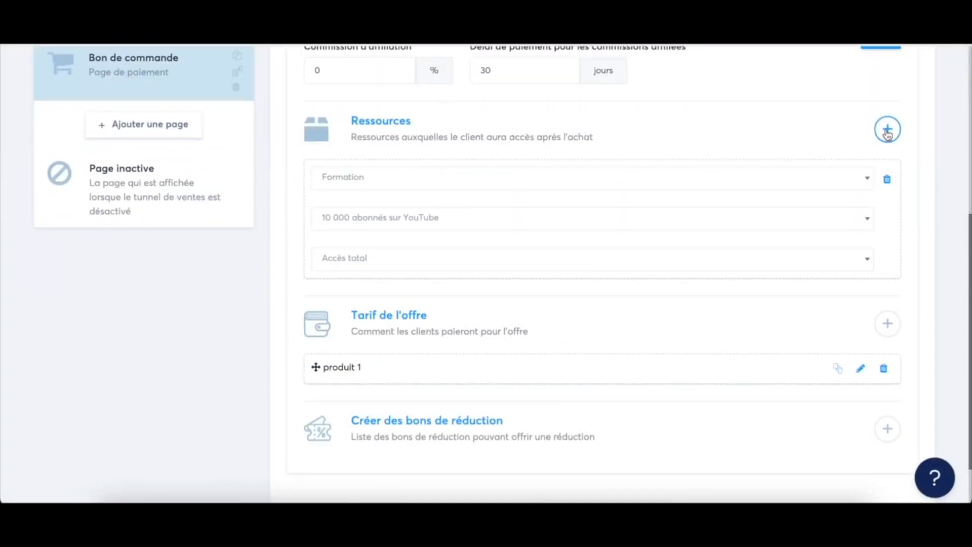
pyautogui.scroll(6, 820, 183)
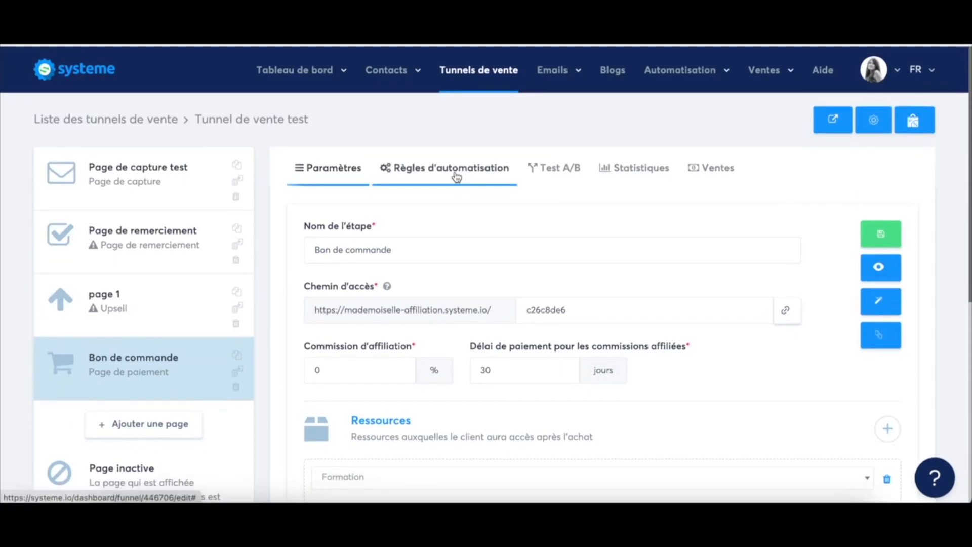
pyautogui.click(457, 176)
pyautogui.scroll(-3, 472, 339)
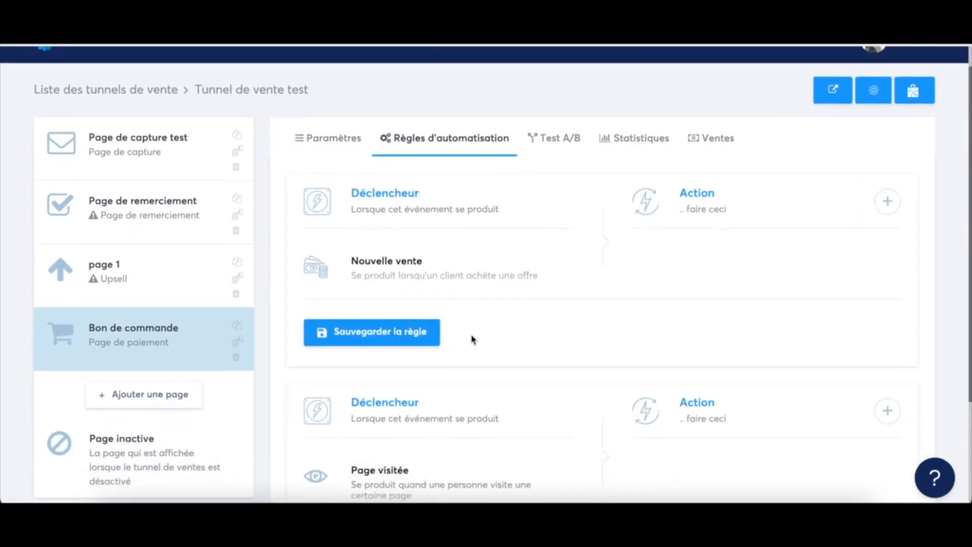
pyautogui.scroll(2, 472, 339)
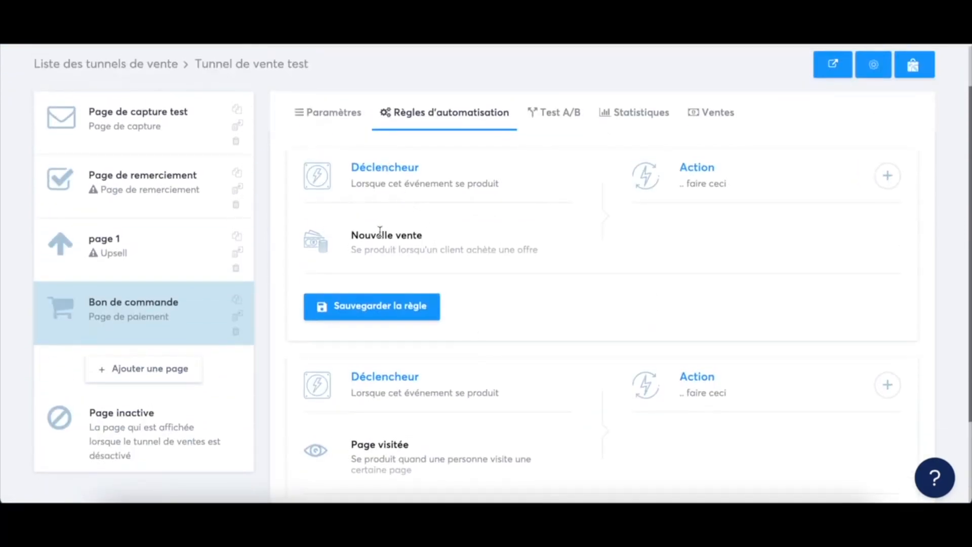
pyautogui.click(888, 176)
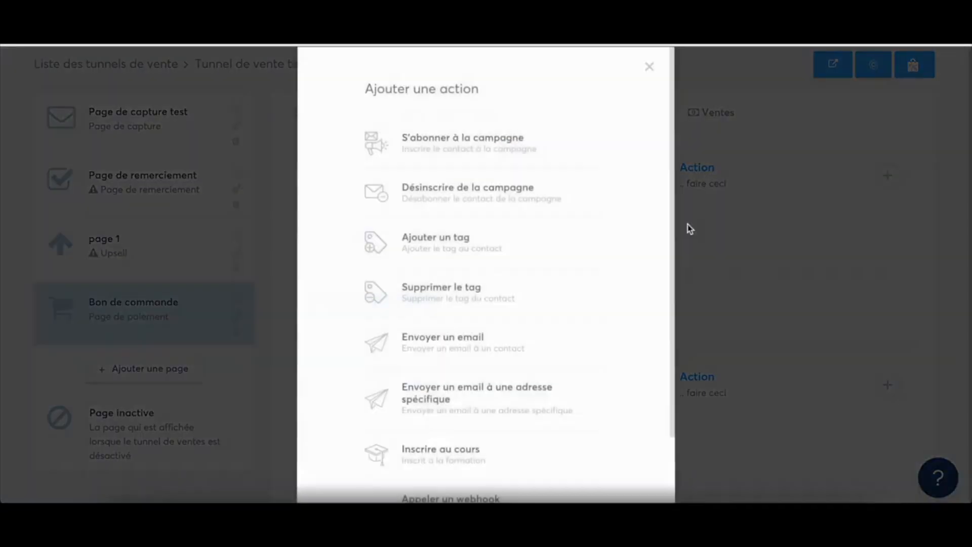
pyautogui.click(481, 239)
pyautogui.click(787, 303)
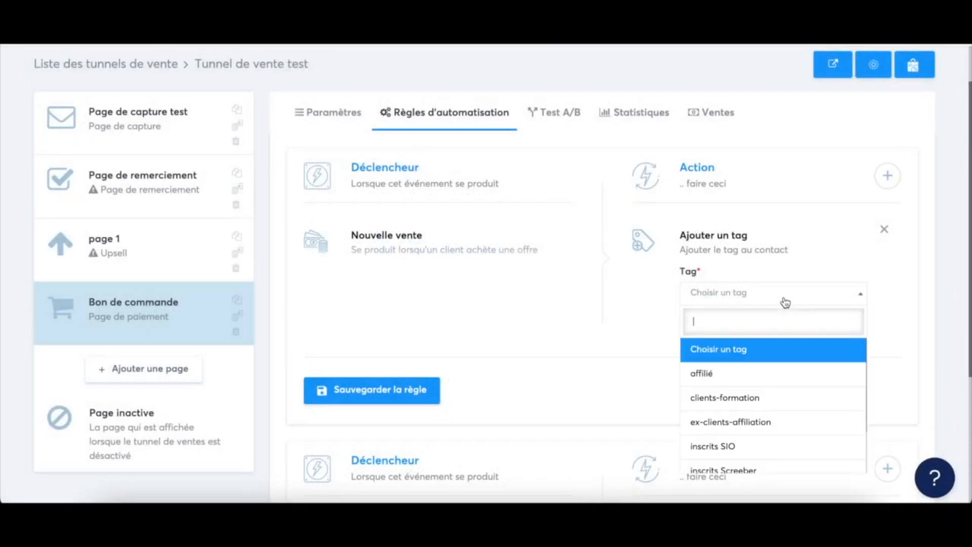
pyautogui.click(716, 401)
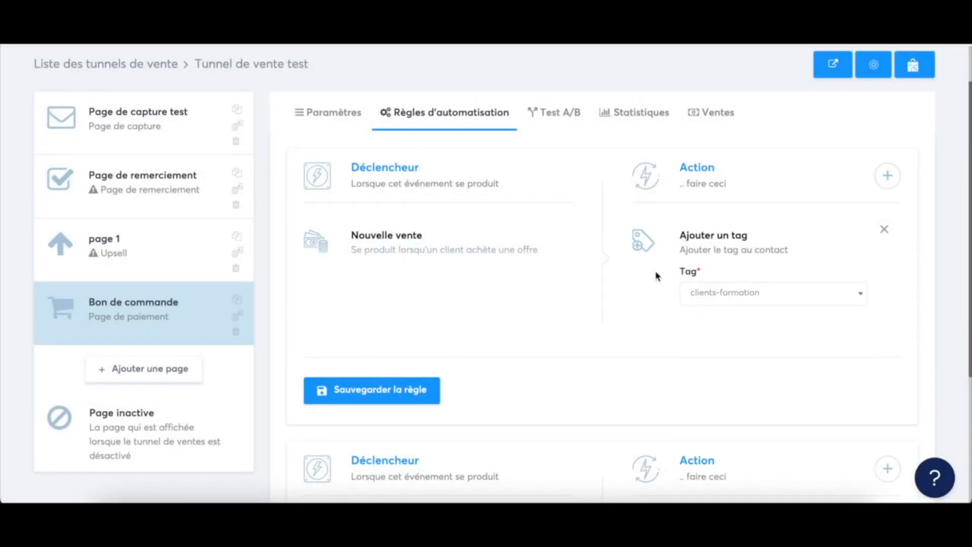
pyautogui.click(395, 407)
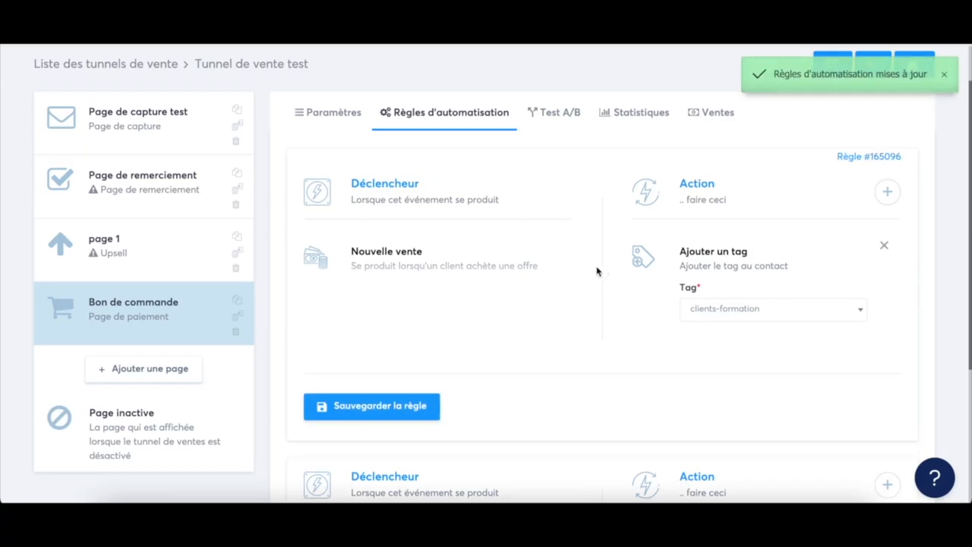
# Step: Examine the order form's automation rules and the variant choices offered for its A/B test
pyautogui.scroll(-4, 530, 248)
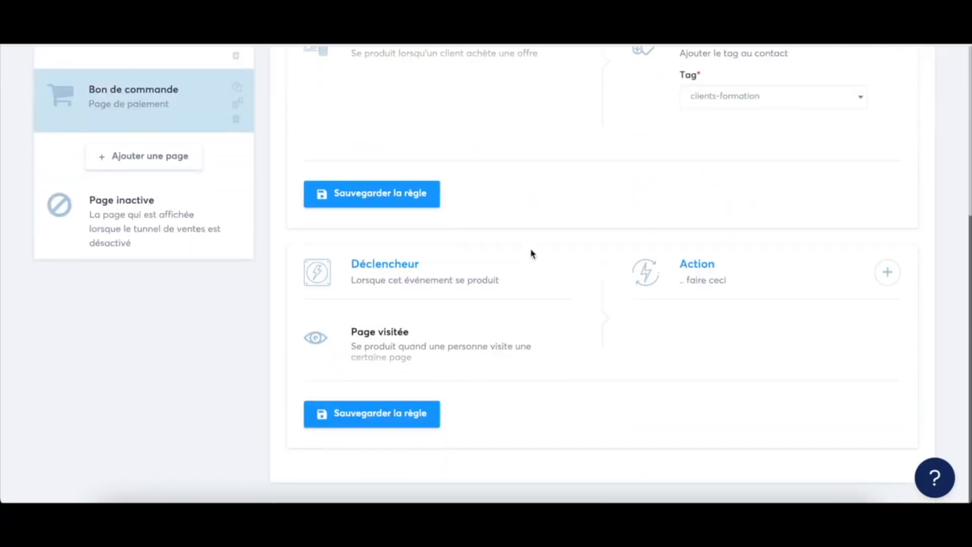
pyautogui.scroll(5, 531, 248)
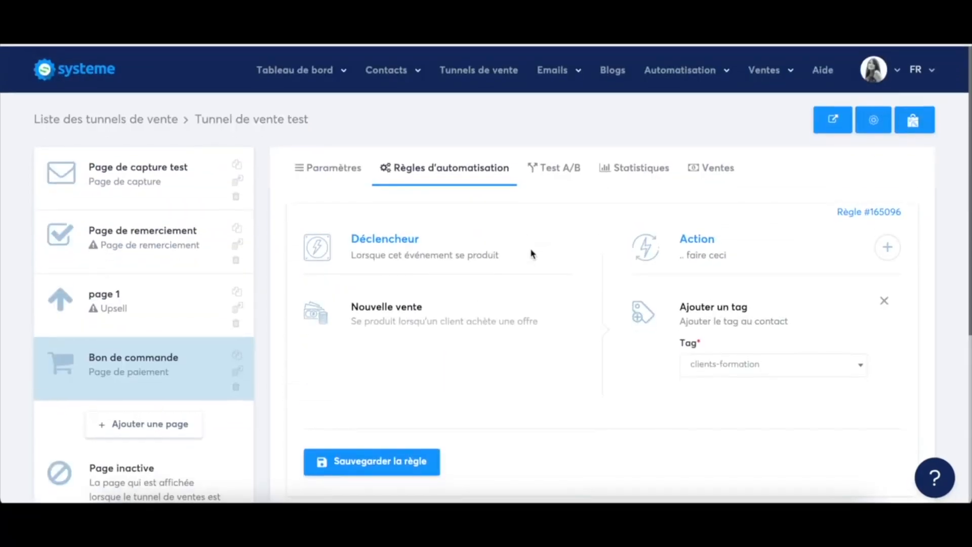
pyautogui.click(557, 168)
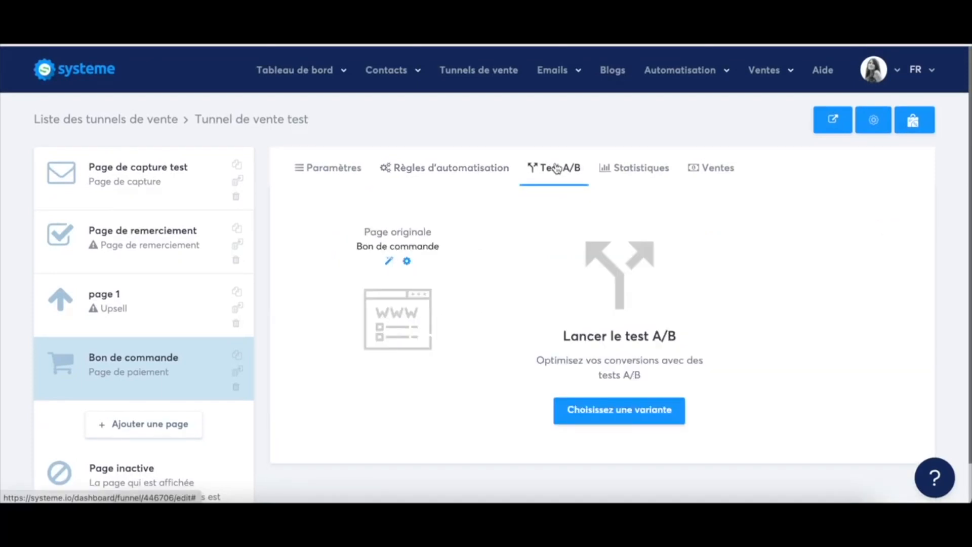
pyautogui.click(592, 413)
pyautogui.click(571, 266)
pyautogui.click(653, 168)
pyautogui.scroll(-1, 381, 374)
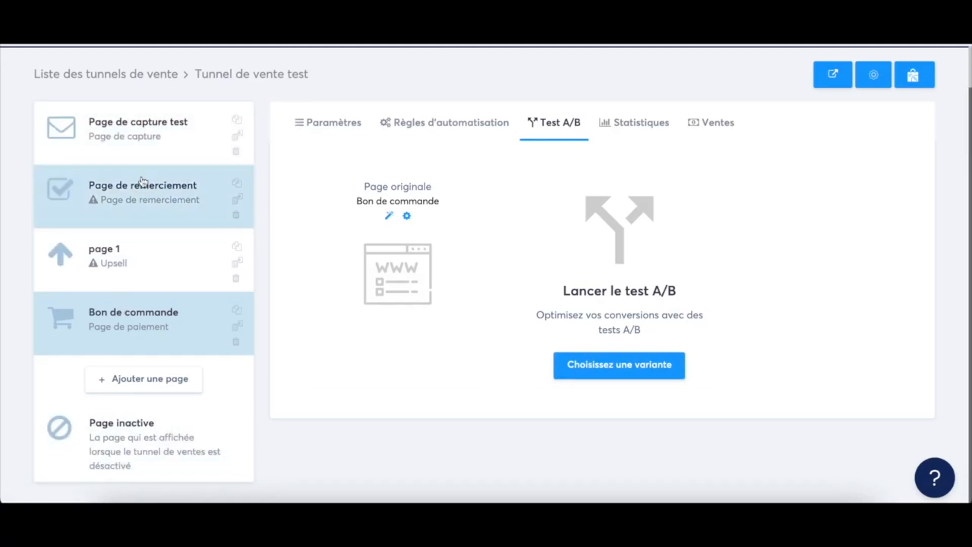
# Step: Add a funnel page named "Page de capture 2" of type "Page de capture", using the "Lancez votre business" template
pyautogui.click(123, 134)
pyautogui.click(128, 378)
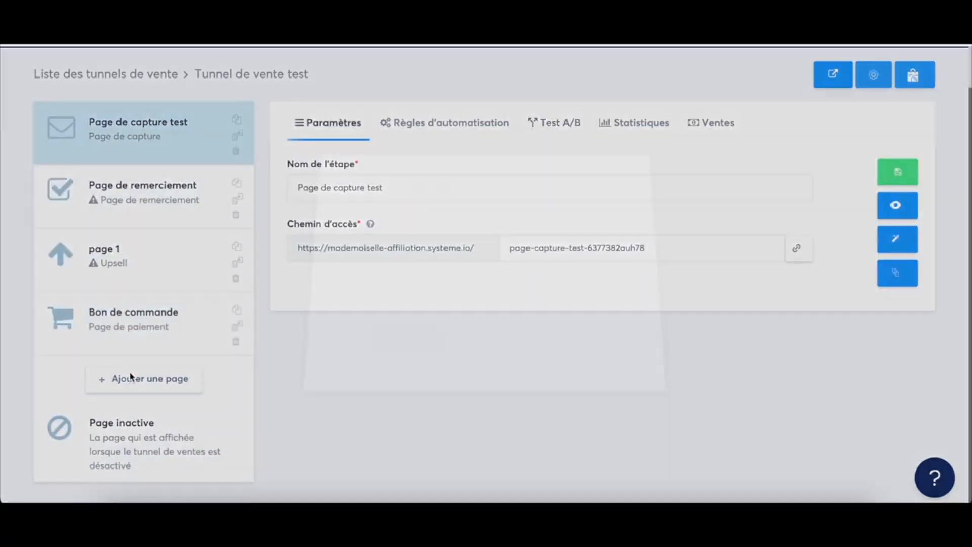
pyautogui.click(413, 251)
pyautogui.write('Page d')
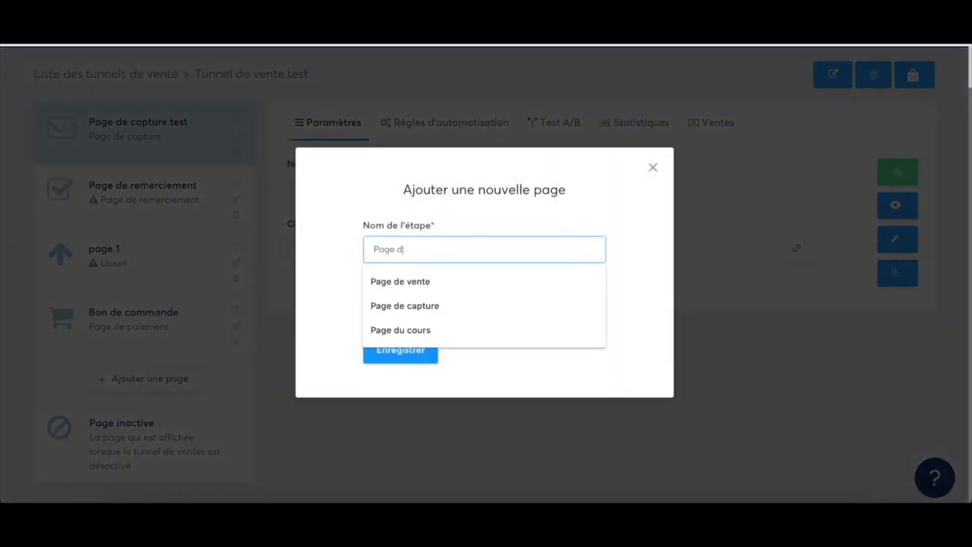
pyautogui.write('e capture 2')
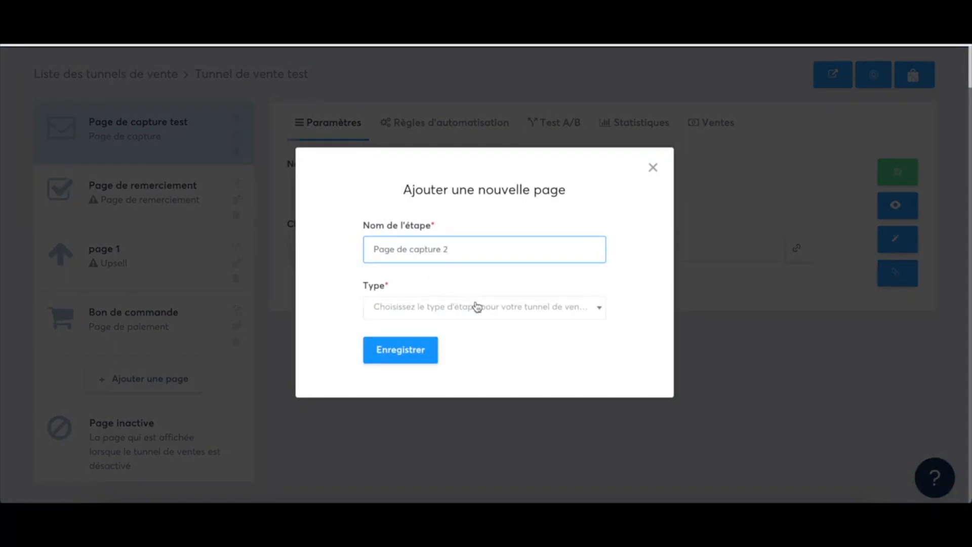
pyautogui.click(476, 307)
pyautogui.click(428, 407)
pyautogui.click(412, 357)
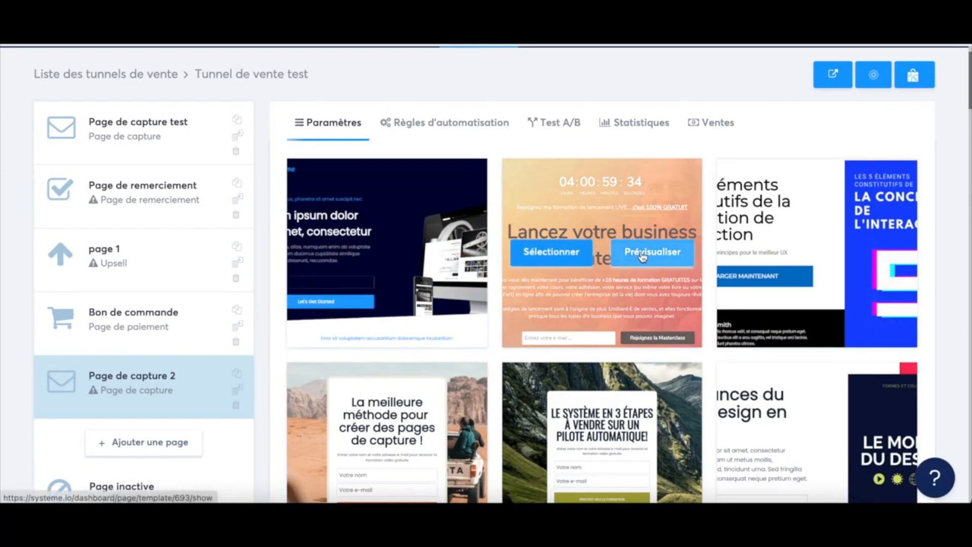
pyautogui.click(619, 262)
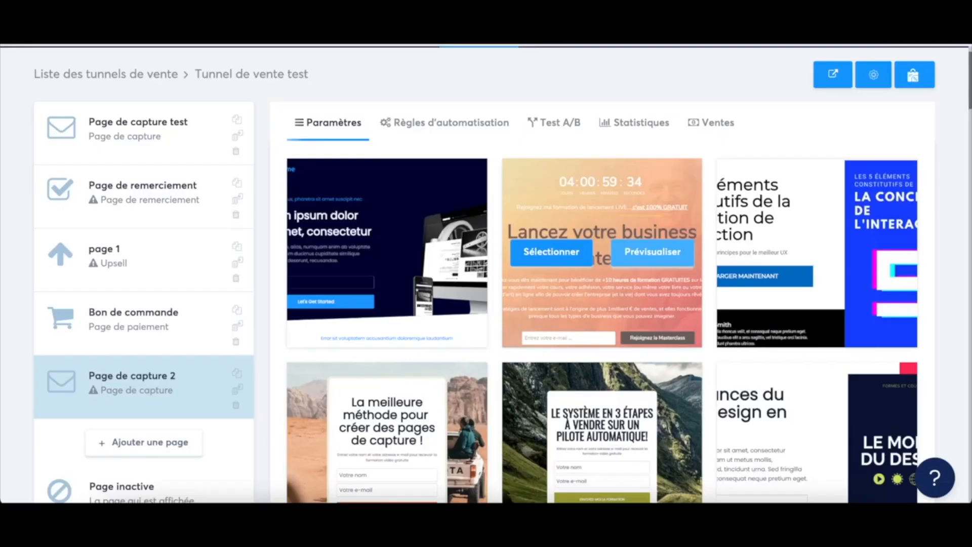
pyautogui.click(554, 251)
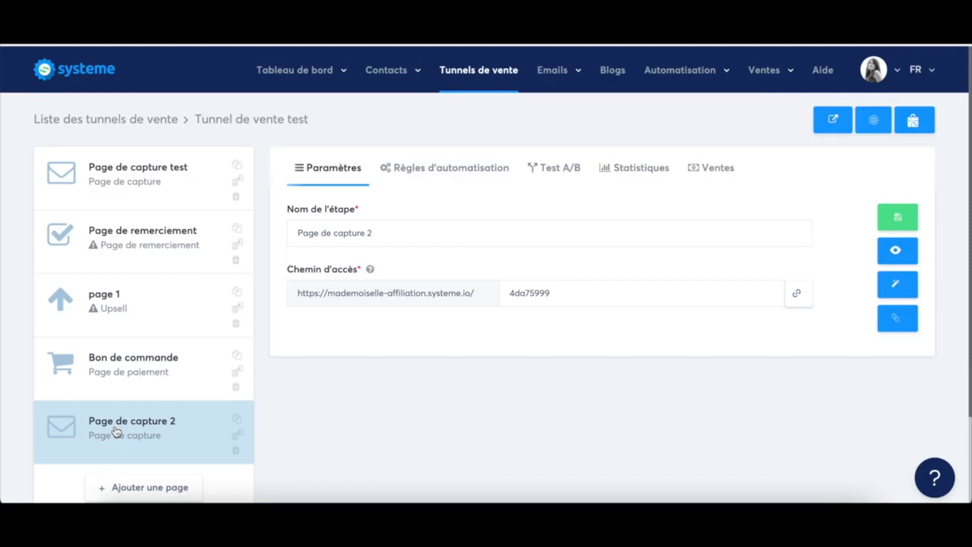
# Step: Set up an A/B test for "Page de capture test" with variant "Page de capture 2" and objective "Bon de commande"
pyautogui.click(142, 185)
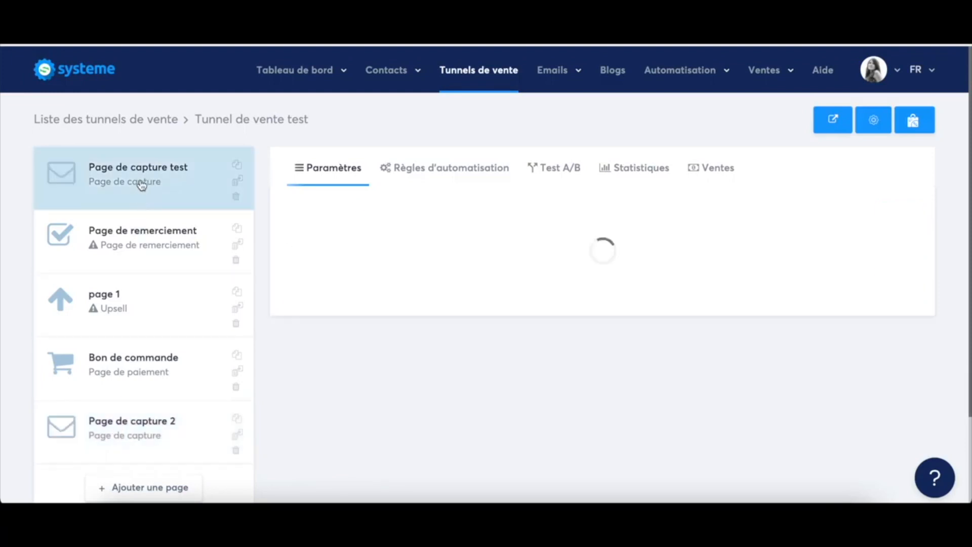
pyautogui.click(570, 170)
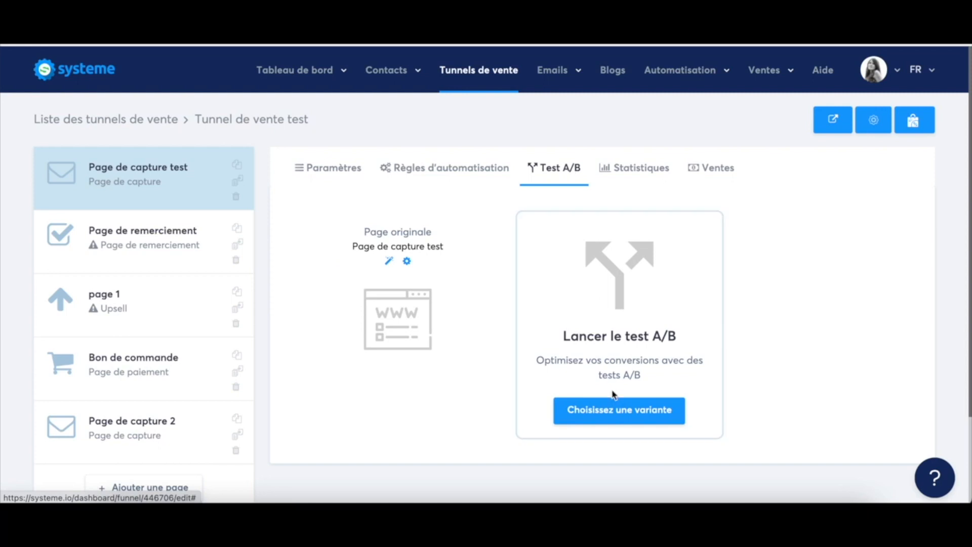
pyautogui.click(610, 412)
pyautogui.click(455, 265)
pyautogui.click(433, 314)
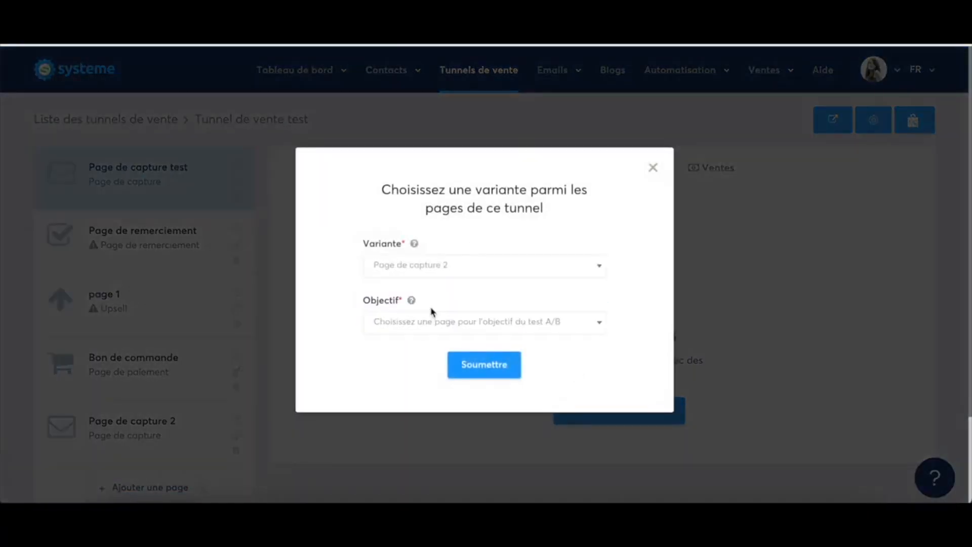
pyautogui.click(468, 328)
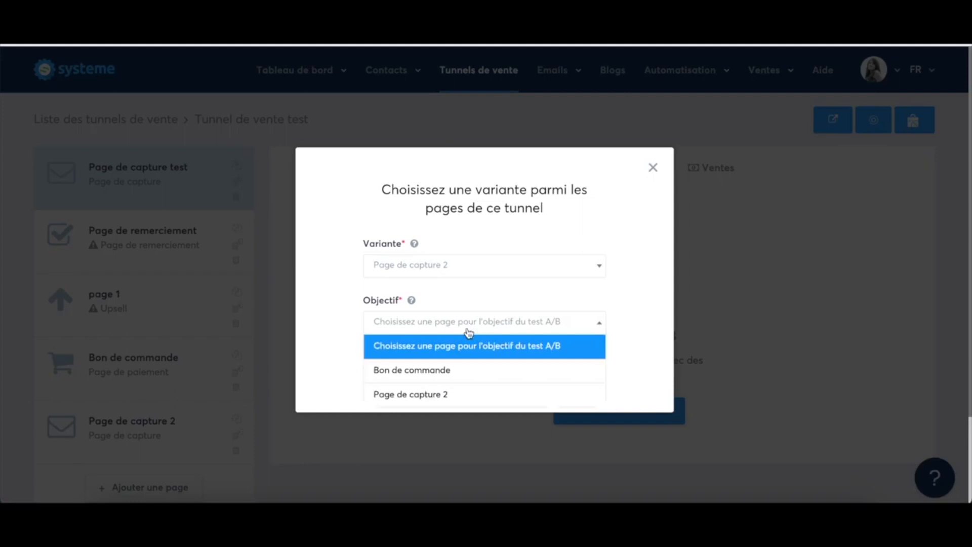
pyautogui.click(445, 368)
pyautogui.click(427, 316)
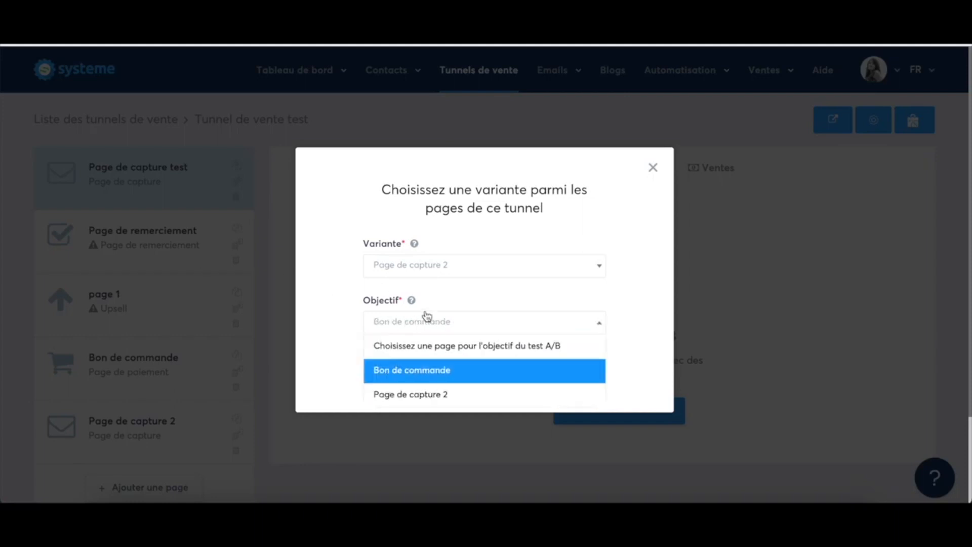
pyautogui.click(411, 374)
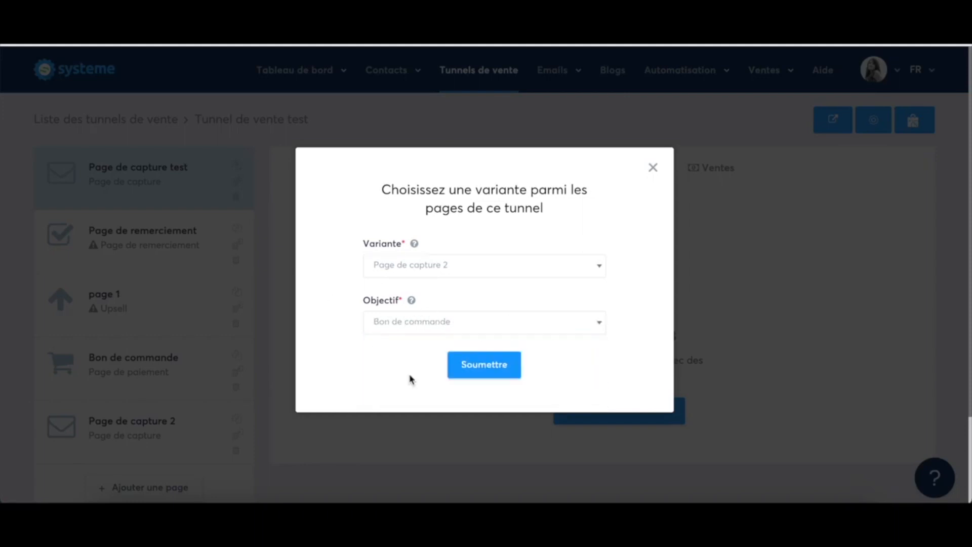
pyautogui.click(483, 364)
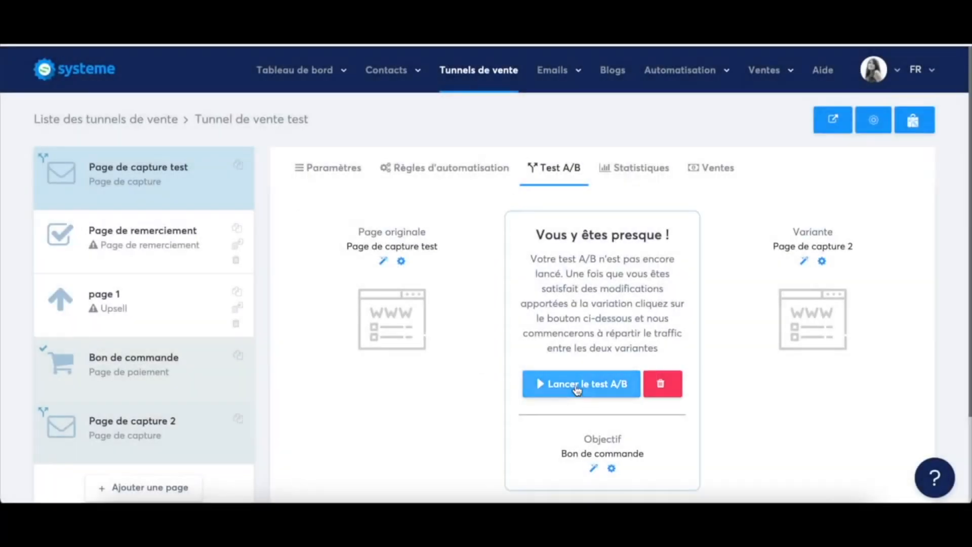
# Step: Review the test funnel's statistics and its sales
pyautogui.click(636, 168)
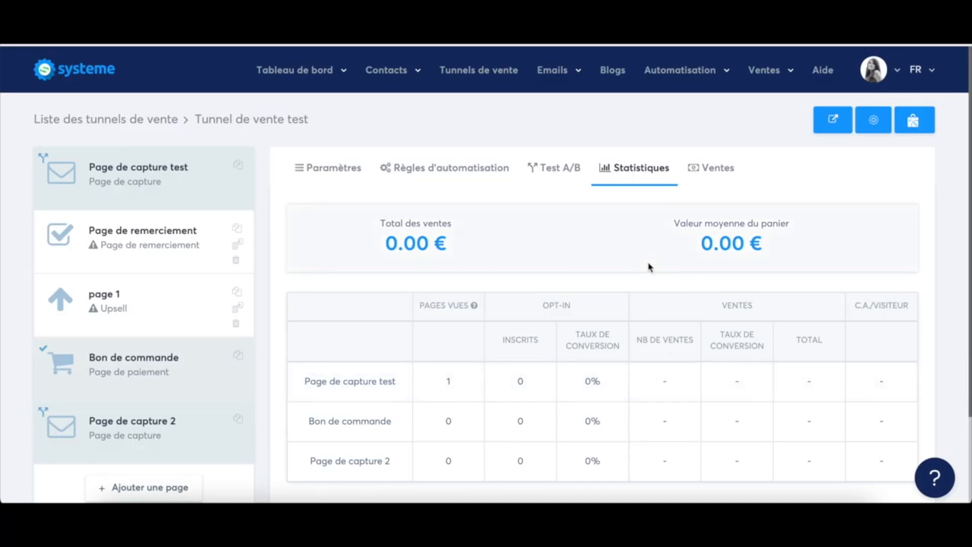
pyautogui.click(709, 172)
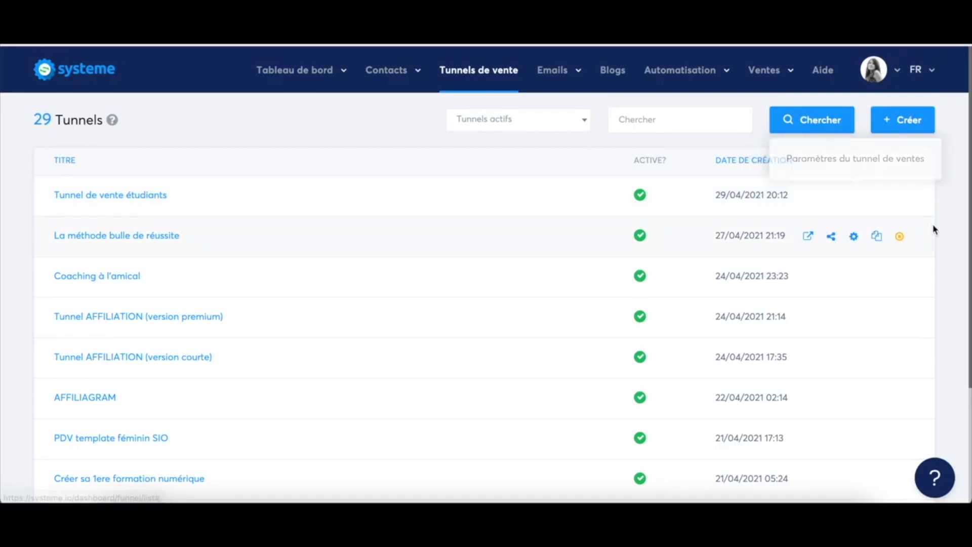
# Step: Look through the newsletters list, the campaigns list and the email statistics
pyautogui.moveTo(556, 71)
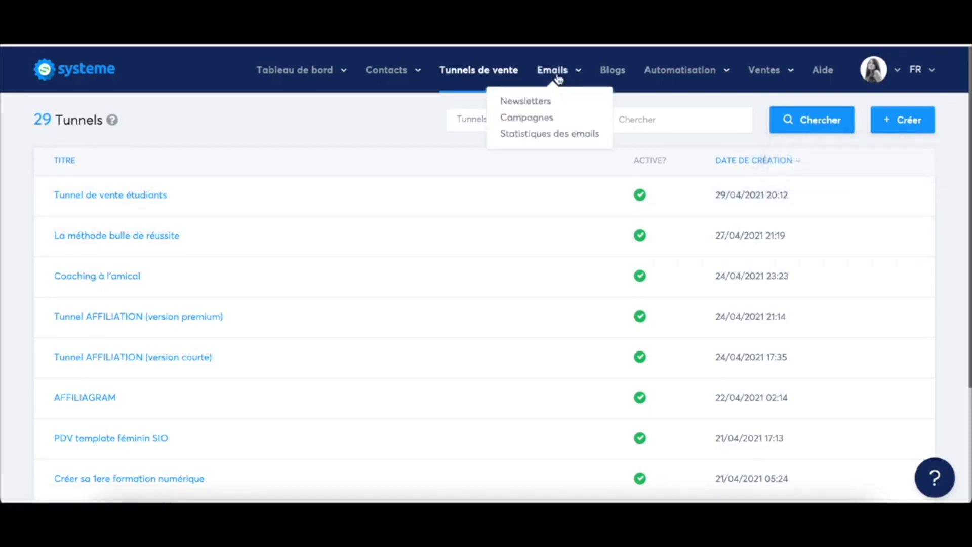
pyautogui.click(539, 104)
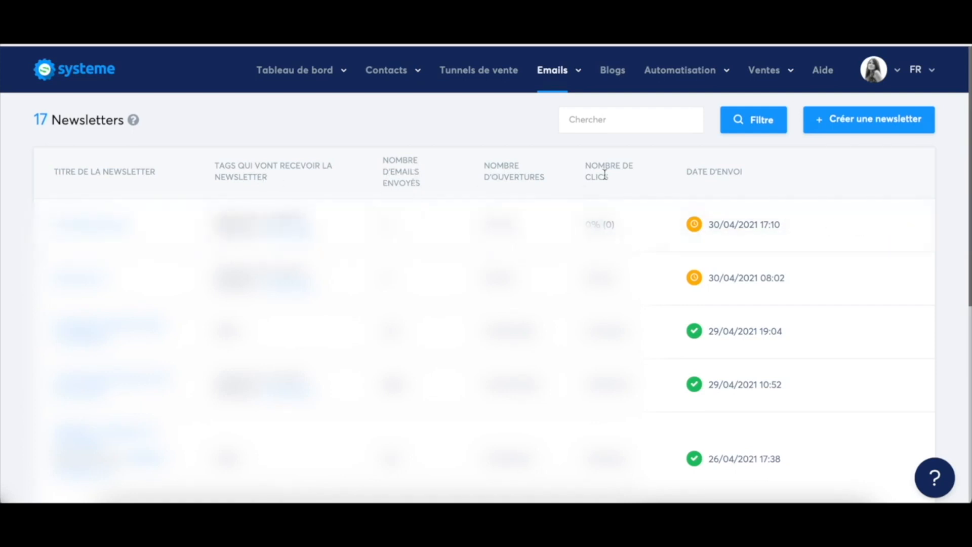
pyautogui.moveTo(561, 85)
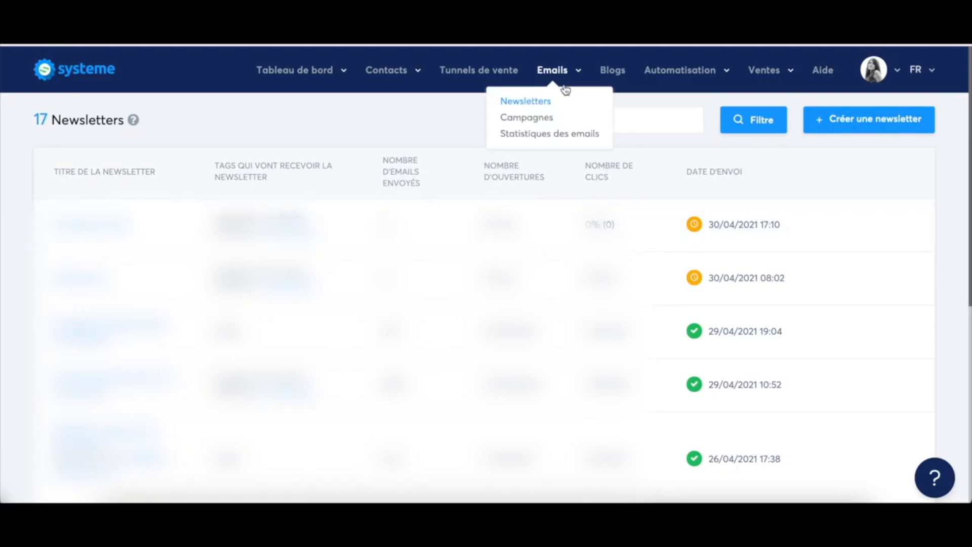
pyautogui.click(530, 120)
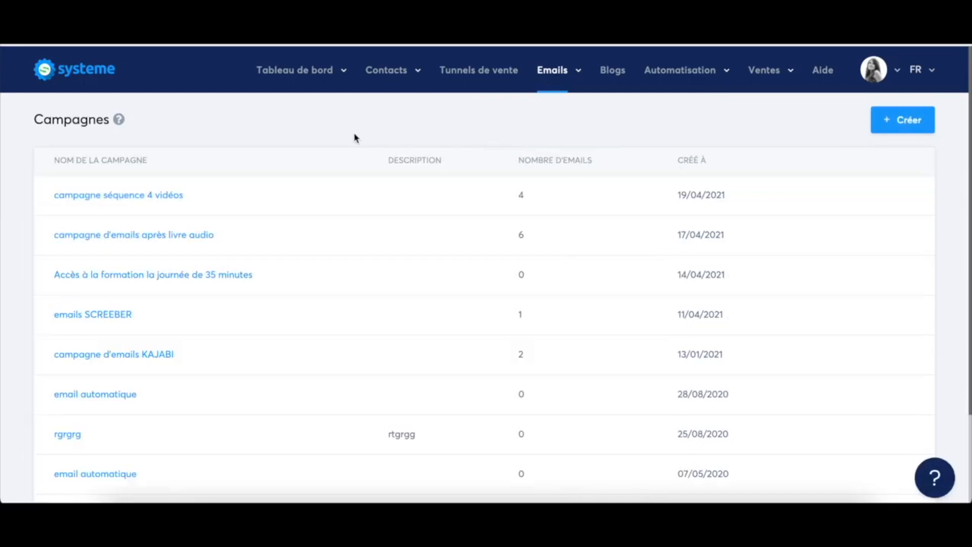
pyautogui.moveTo(547, 81)
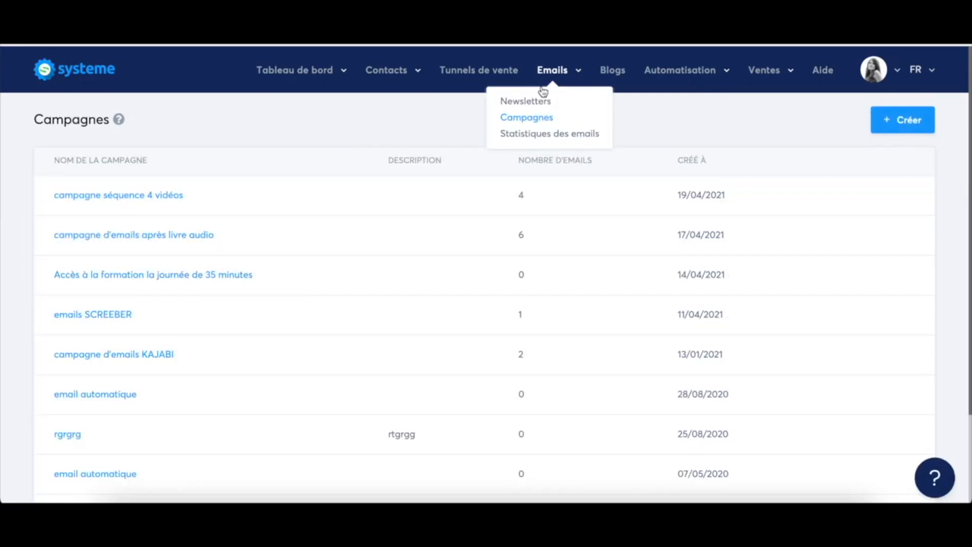
pyautogui.click(534, 135)
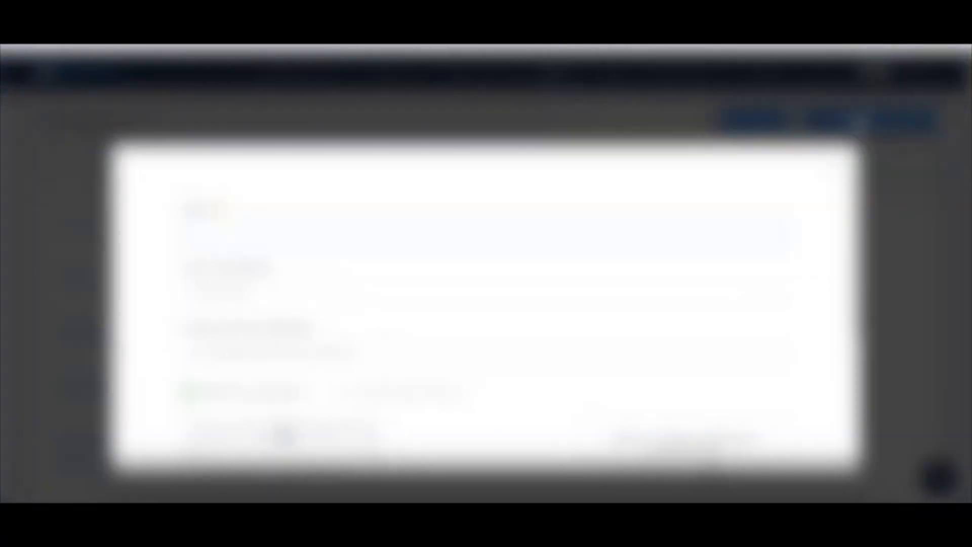
# Step: Create a newsletter with the subject "jnfkjdnfkdnf" using the classic editor
pyautogui.write('jnfkjdnfkdnf')
pyautogui.scroll(-1, 363, 289)
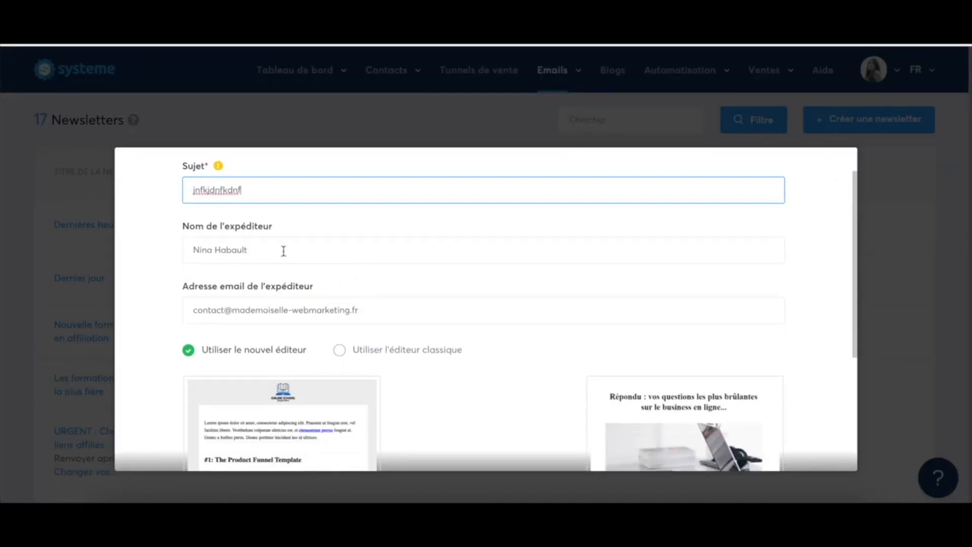
pyautogui.scroll(-1, 313, 295)
pyautogui.scroll(-2, 314, 253)
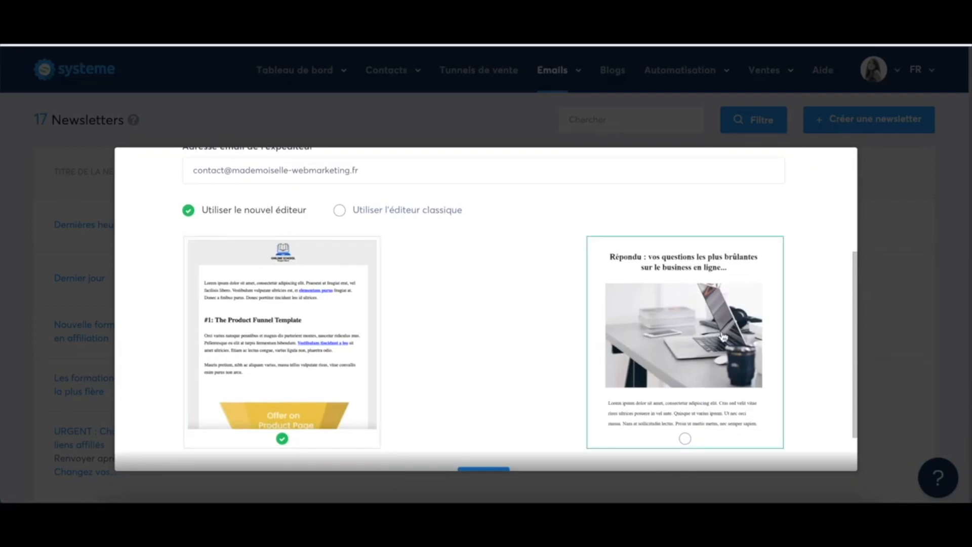
pyautogui.click(339, 211)
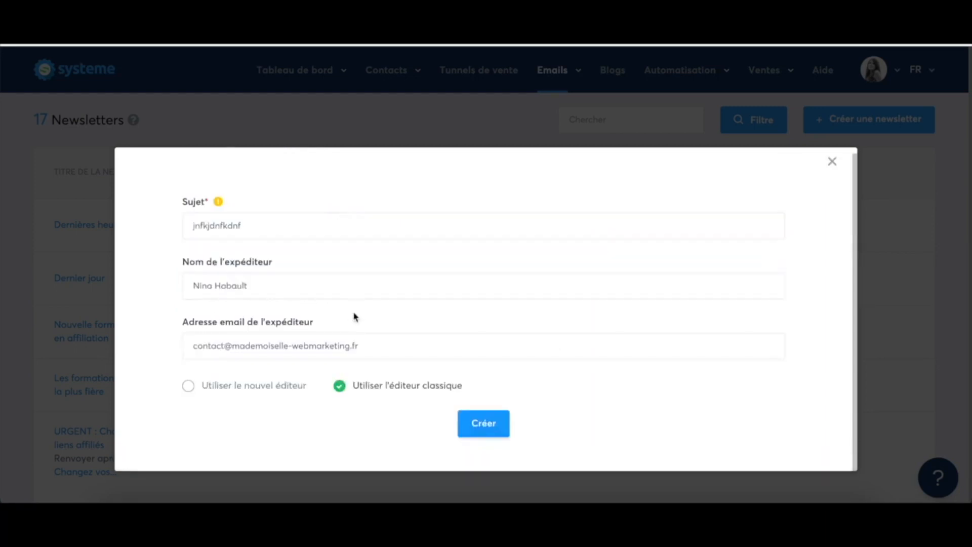
pyautogui.click(484, 423)
# Step: Write the newsletter body as two lines: "slndjsncjksnckndscdcdc" and "sfnsjfnsonosncods"
pyautogui.write('slndjsncjksnckndscdcdc ')
pyautogui.write('sfnsjfnsonosncods')
pyautogui.scroll(-2, 425, 350)
pyautogui.scroll(2, 428, 351)
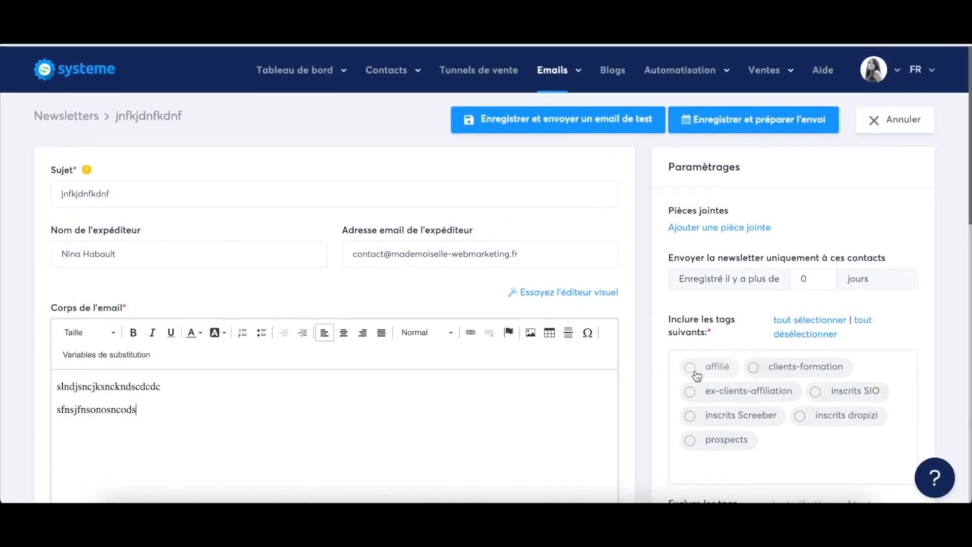
# Step: Include the "inscrits dropizi" tag as the newsletter's recipients, save it, and go to its sending options
pyautogui.click(751, 368)
pyautogui.click(753, 371)
pyautogui.click(799, 416)
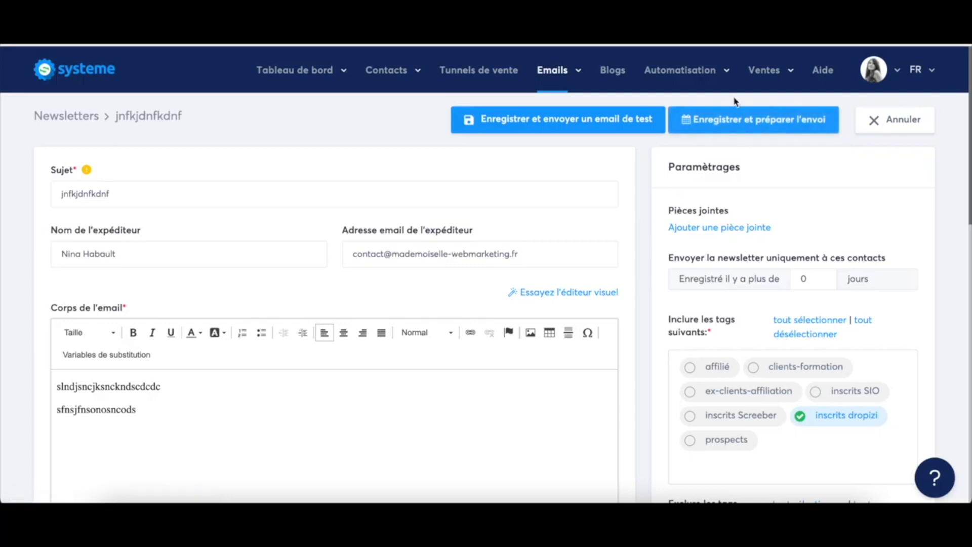
pyautogui.click(730, 130)
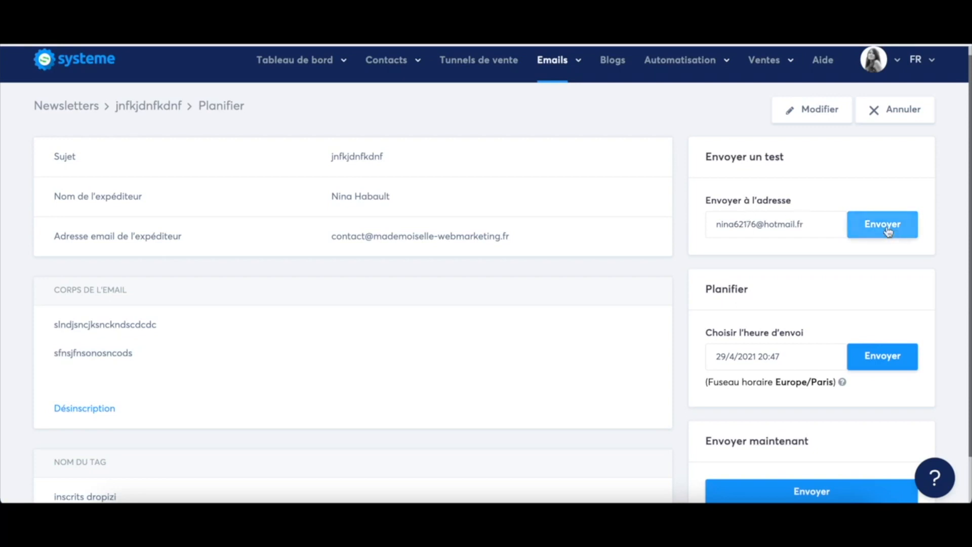
pyautogui.scroll(-1, 808, 310)
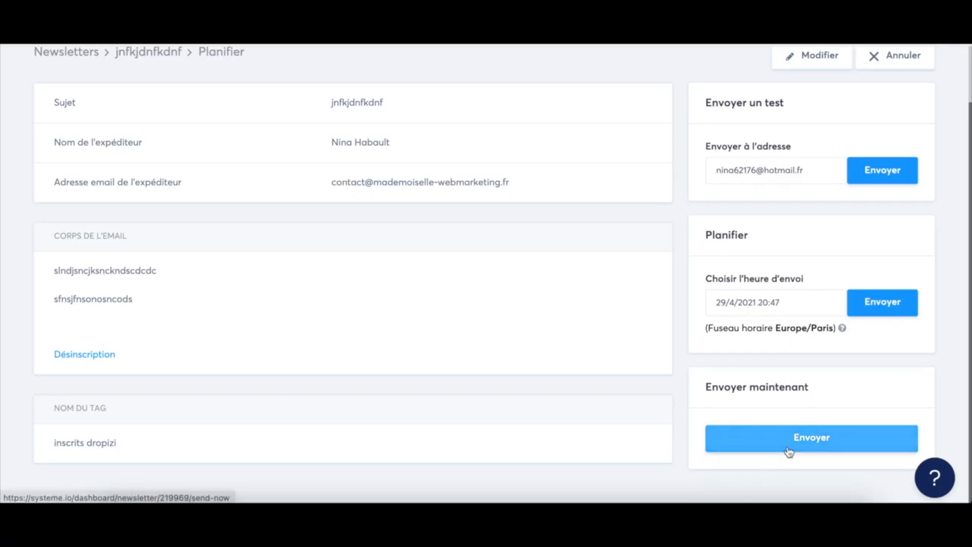
pyautogui.scroll(1, 701, 334)
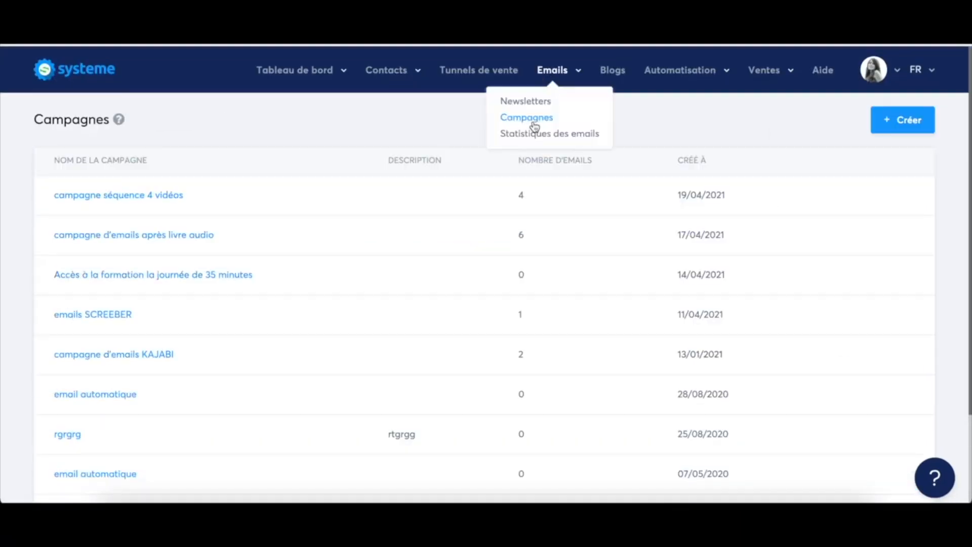
# Step: Create an email campaign named "campagne automatique après inscription page de capture"
pyautogui.click(904, 120)
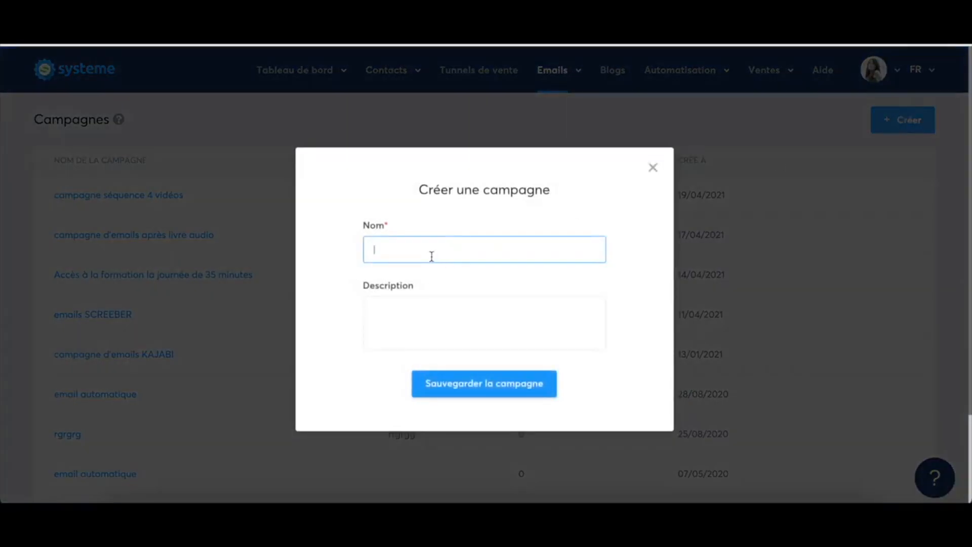
pyautogui.write('campagne automatique après ins')
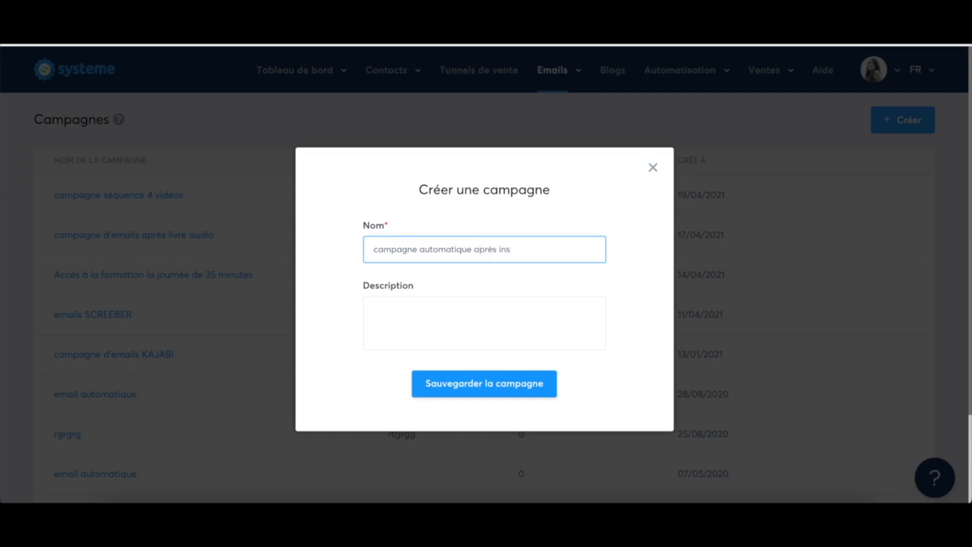
pyautogui.write('cription page de capture')
pyautogui.click(461, 391)
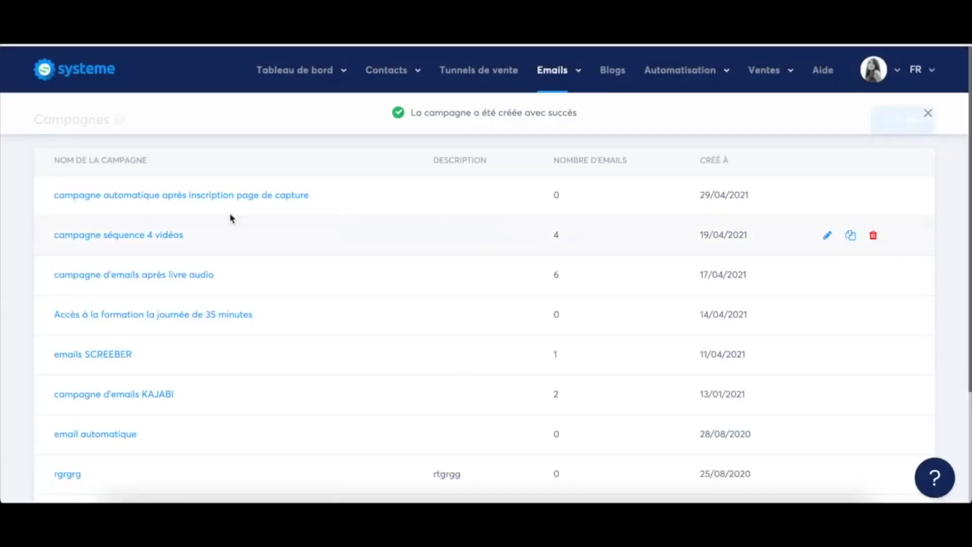
# Step: Start a first step in the new campaign and write its email body as two lines: "sdncjksnckndkcnkc" and "zèifjozfez"
pyautogui.click(156, 196)
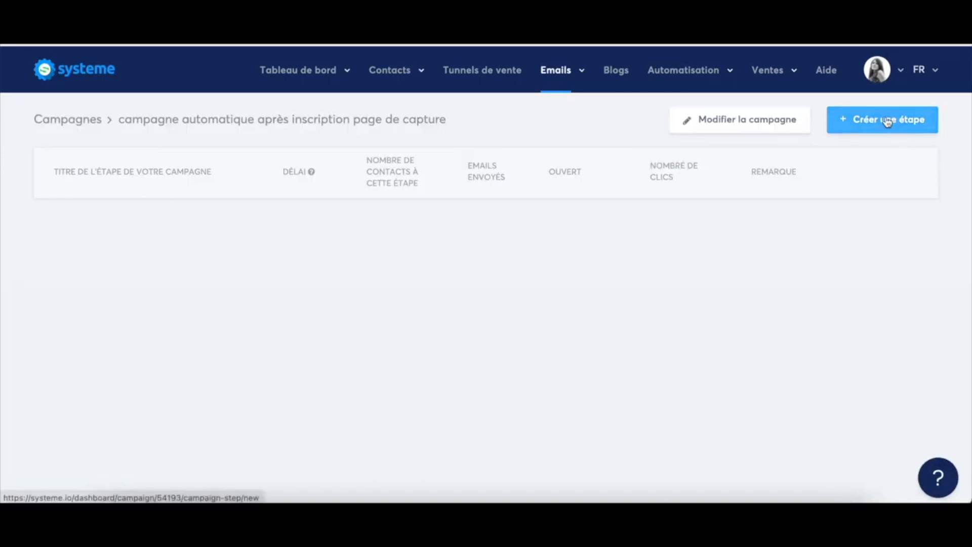
pyautogui.click(888, 121)
pyautogui.click(214, 399)
pyautogui.write('sdncjksnckndkcnkc')
pyautogui.press('Return')
pyautogui.write('zèifjozfez')
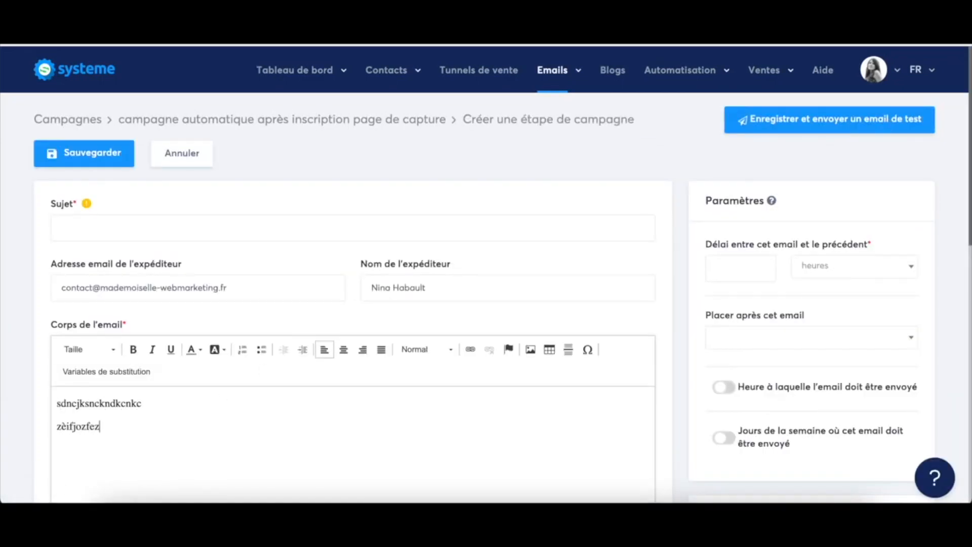
# Step: Set the email's subject to "email 1" and its delay to 0, and save it with a test email
pyautogui.click(127, 228)
pyautogui.write('email 1')
pyautogui.click(741, 268)
pyautogui.write('0')
pyautogui.click(813, 129)
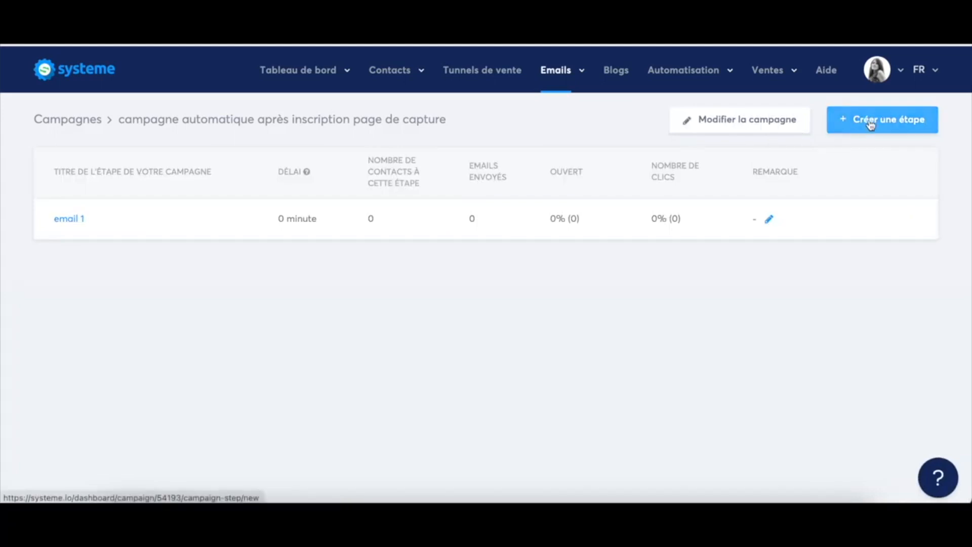
# Step: Start a second campaign step with the subject "jsdnckjsnckjndskc" and the body "sdkcjnskjcnkjsnckjsdc"
pyautogui.click(871, 124)
pyautogui.click(217, 226)
pyautogui.write('jsdnckjsnckjndskc')
pyautogui.click(276, 441)
pyautogui.write('sdkcjnskjcnkjsnckjsdc')
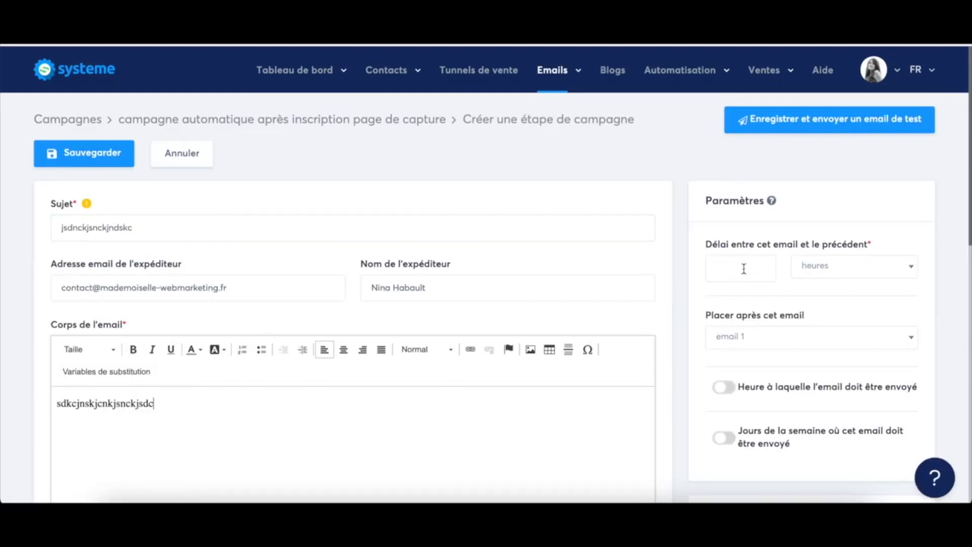
# Step: Set the second email's delay to 24 hours, place it after "email 1", and save it with a test email
pyautogui.click(743, 268)
pyautogui.write('24')
pyautogui.click(808, 344)
pyautogui.click(766, 368)
pyautogui.click(836, 120)
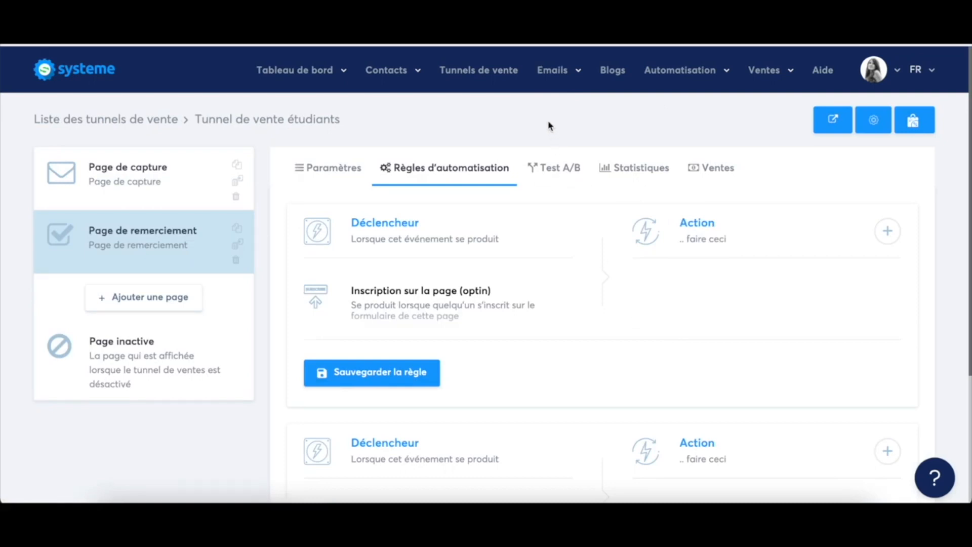
# Step: Add an action to the Page de capture optin rule that subscribes contacts to "campagne automatique après inscription page de capture"
pyautogui.click(161, 187)
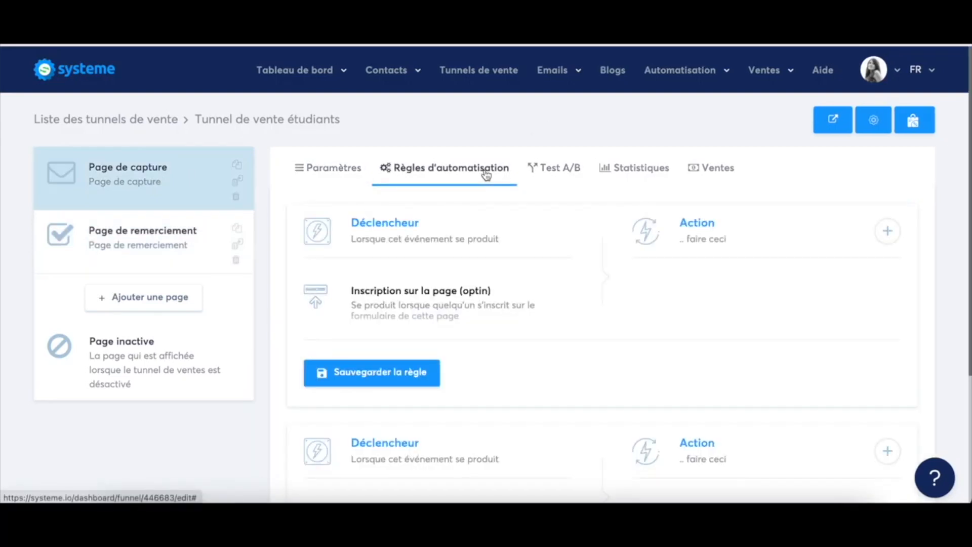
pyautogui.click(888, 231)
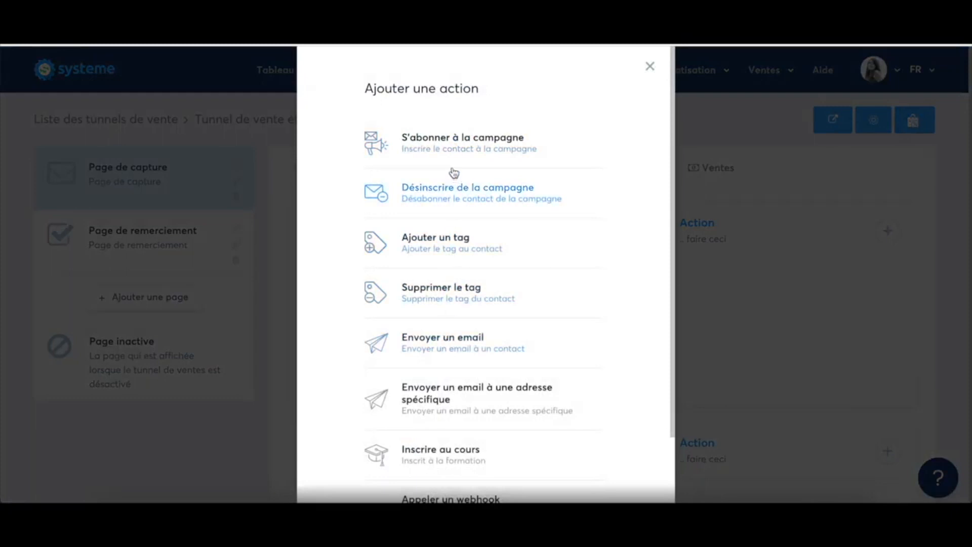
pyautogui.click(444, 142)
pyautogui.click(798, 349)
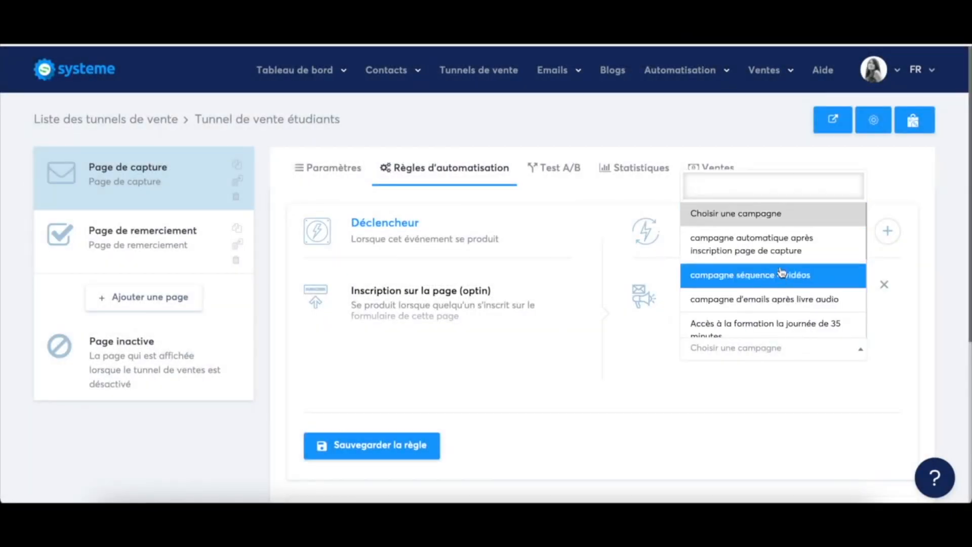
pyautogui.click(746, 252)
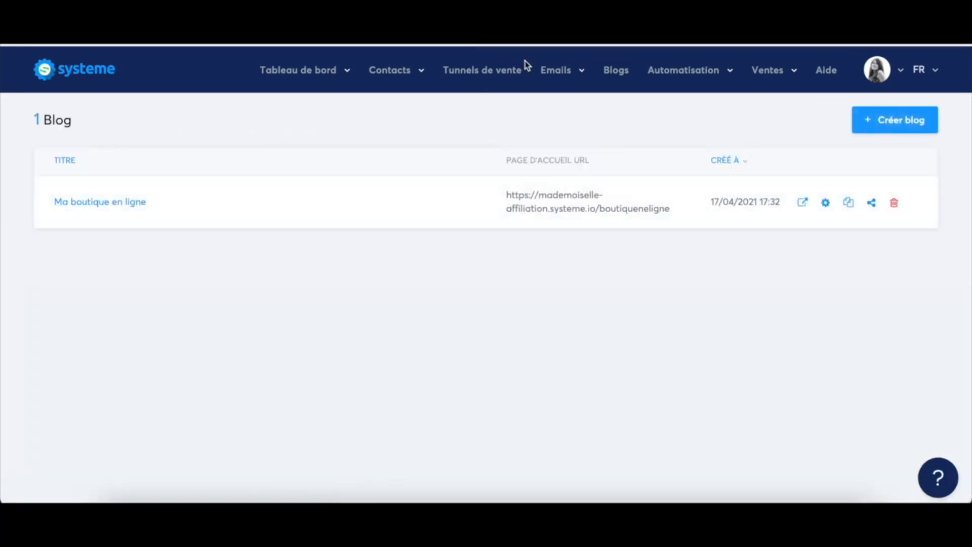
# Step: Look through the published "Ma boutique en ligne" blog page, dismiss its email sign-up popup, and open the blog in the dashboard
pyautogui.moveTo(694, 79)
pyautogui.moveTo(508, 195)
pyautogui.click(804, 202)
pyautogui.scroll(-6, 835, 355)
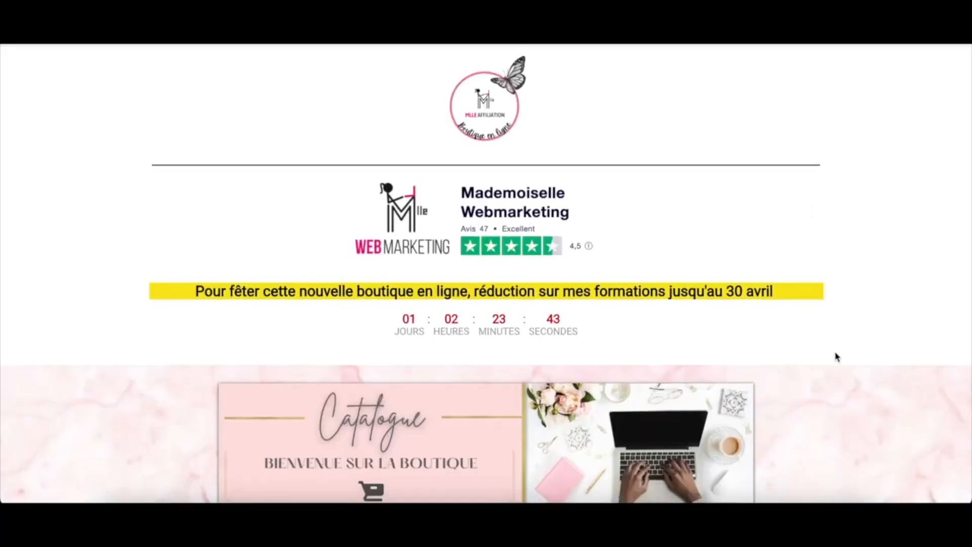
pyautogui.scroll(-20, 836, 357)
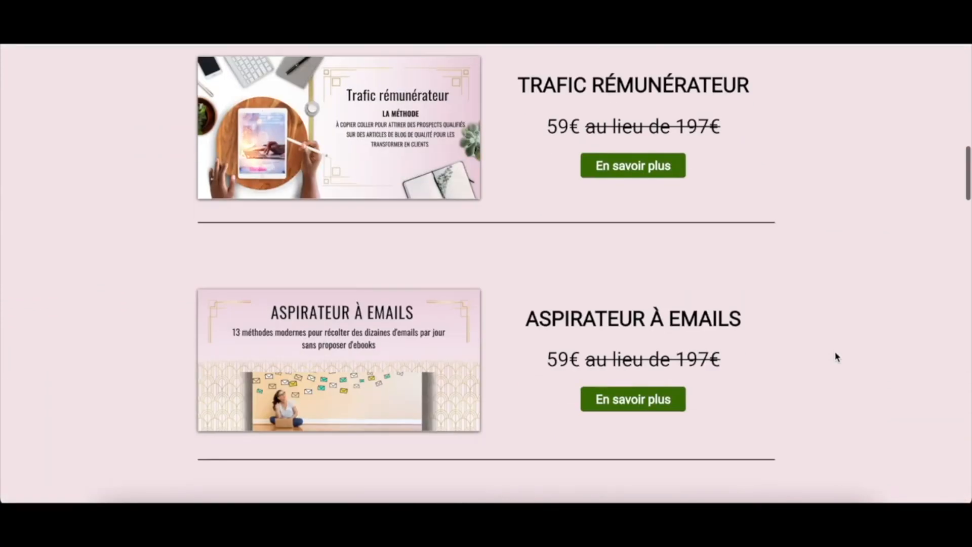
pyautogui.scroll(-20, 837, 357)
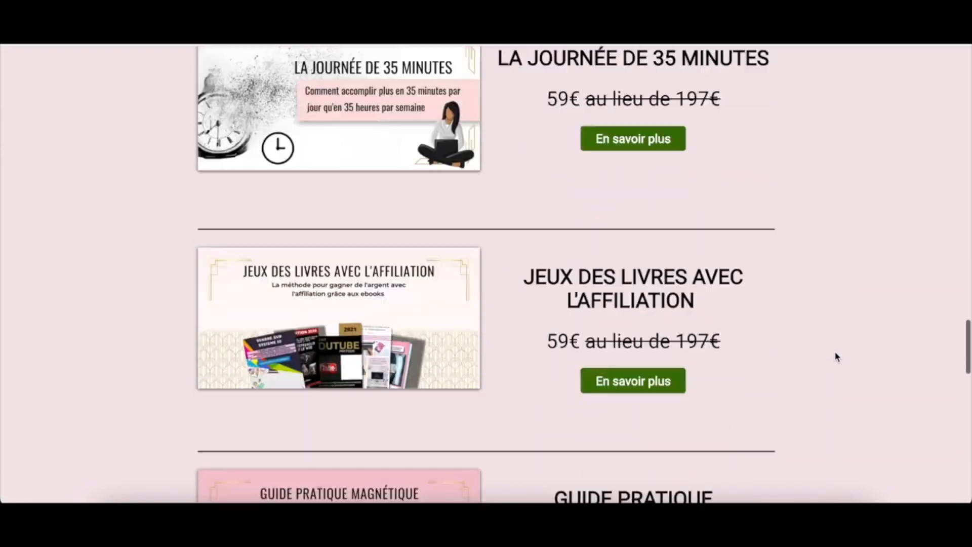
pyautogui.scroll(-8, 837, 357)
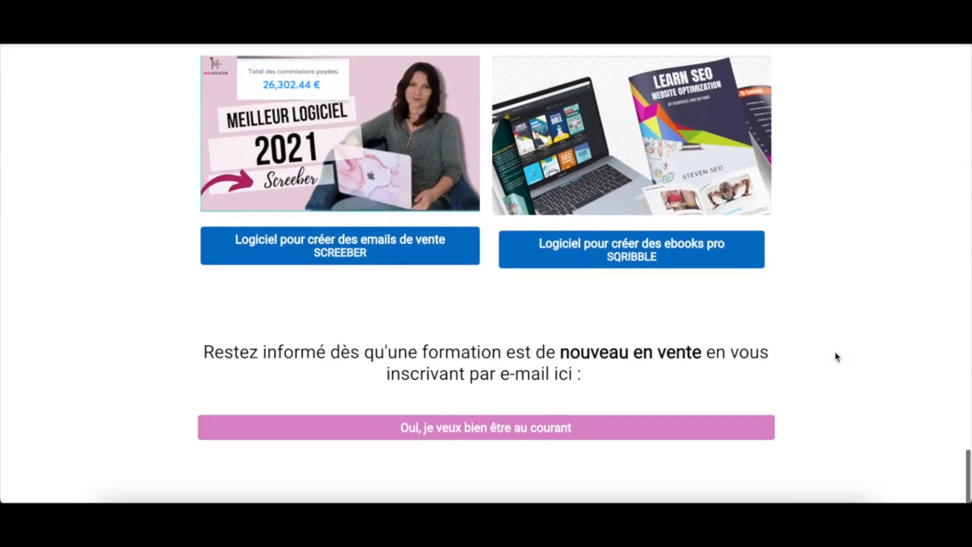
pyautogui.scroll(20, 836, 357)
pyautogui.scroll(-2, 836, 357)
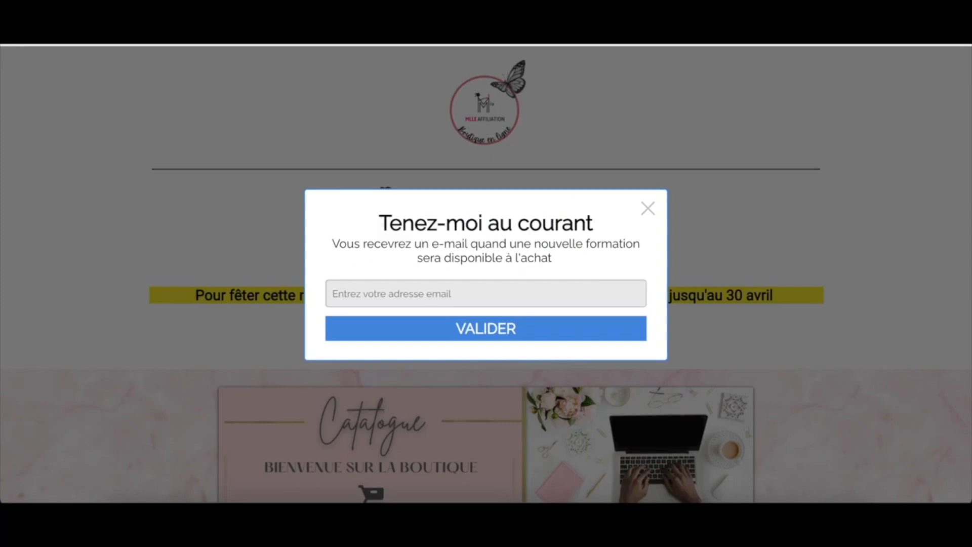
pyautogui.click(649, 208)
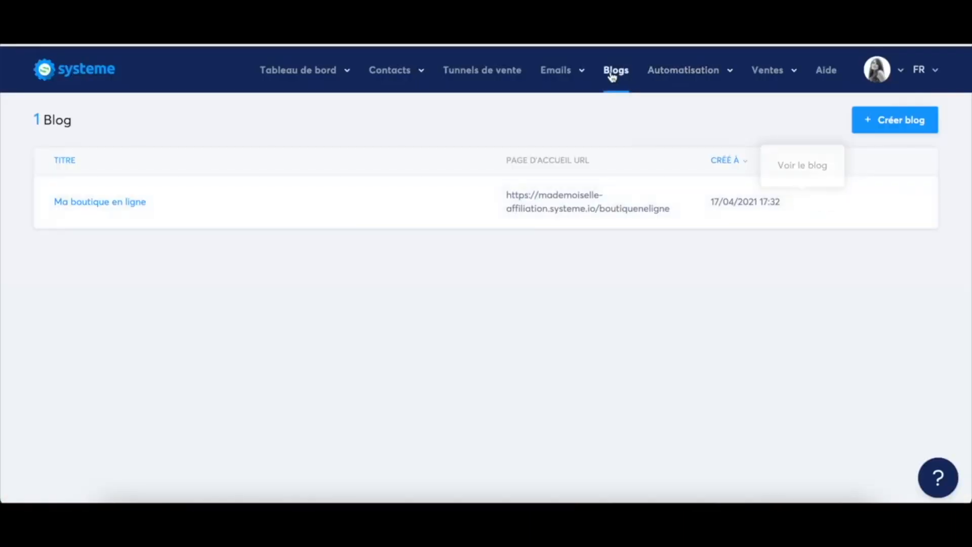
pyautogui.click(79, 207)
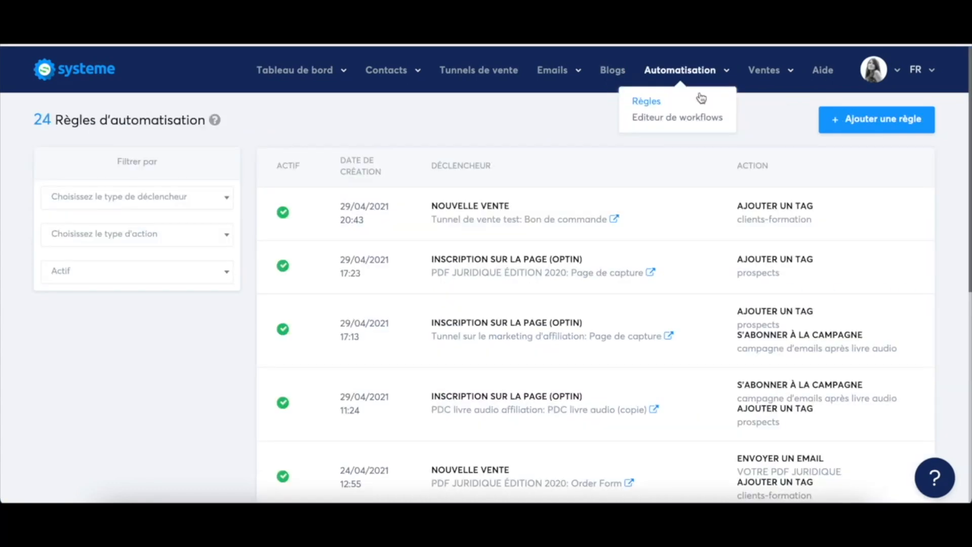
# Step: Examine the automation rules list and the workflows page
pyautogui.moveTo(666, 94)
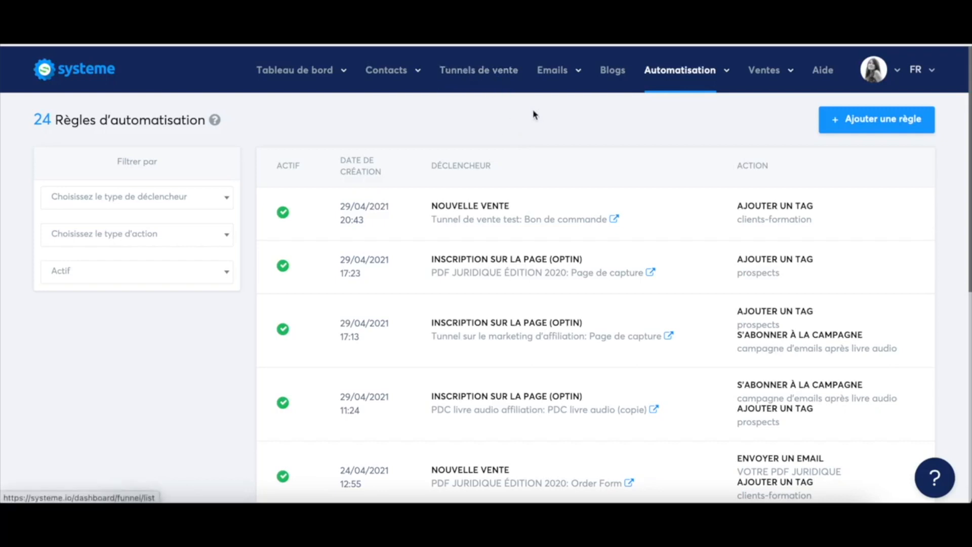
pyautogui.moveTo(715, 72)
pyautogui.click(681, 117)
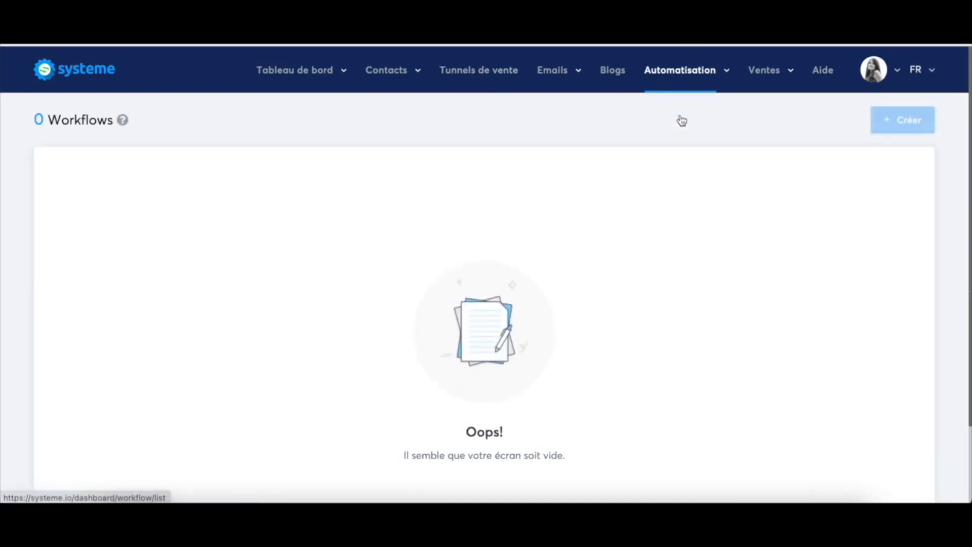
pyautogui.moveTo(664, 63)
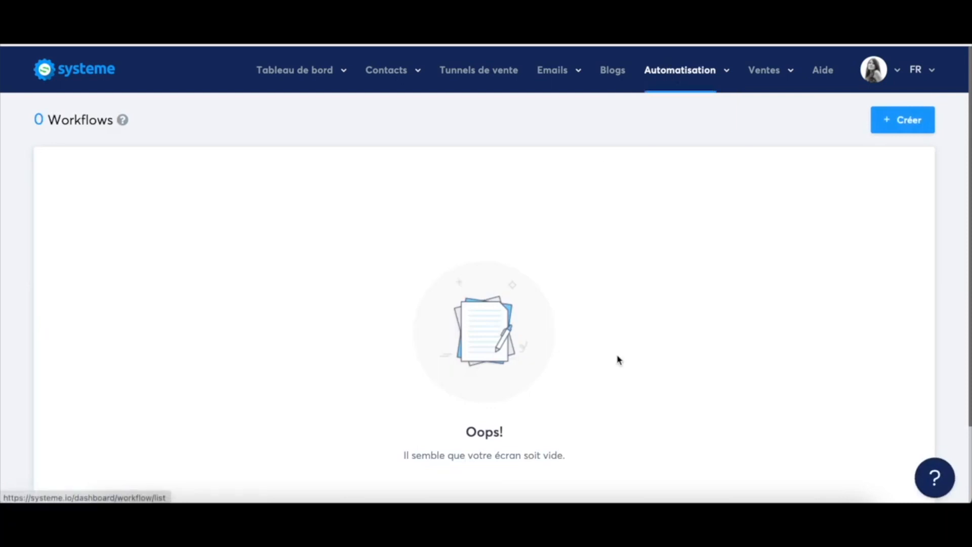
pyautogui.scroll(-2, 656, 365)
pyautogui.scroll(2, 655, 365)
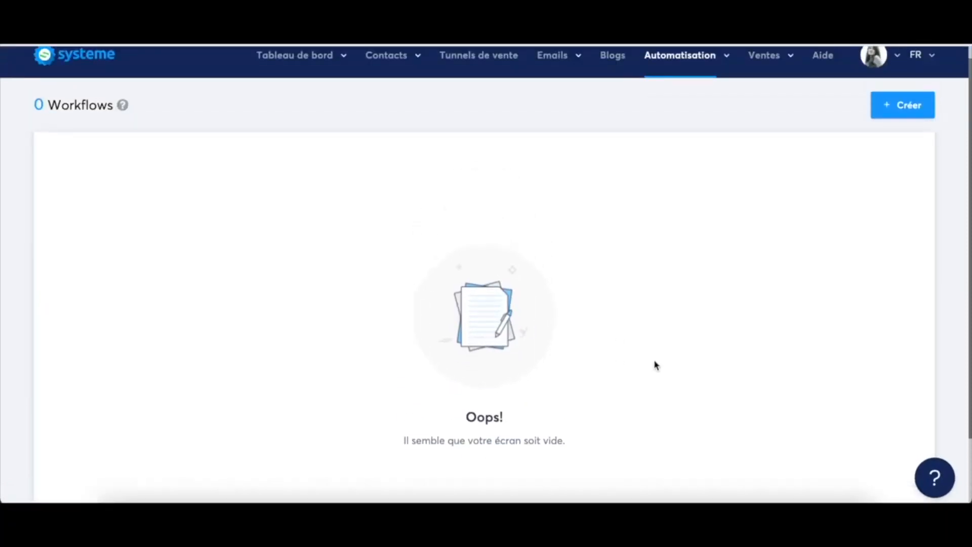
pyautogui.moveTo(124, 120)
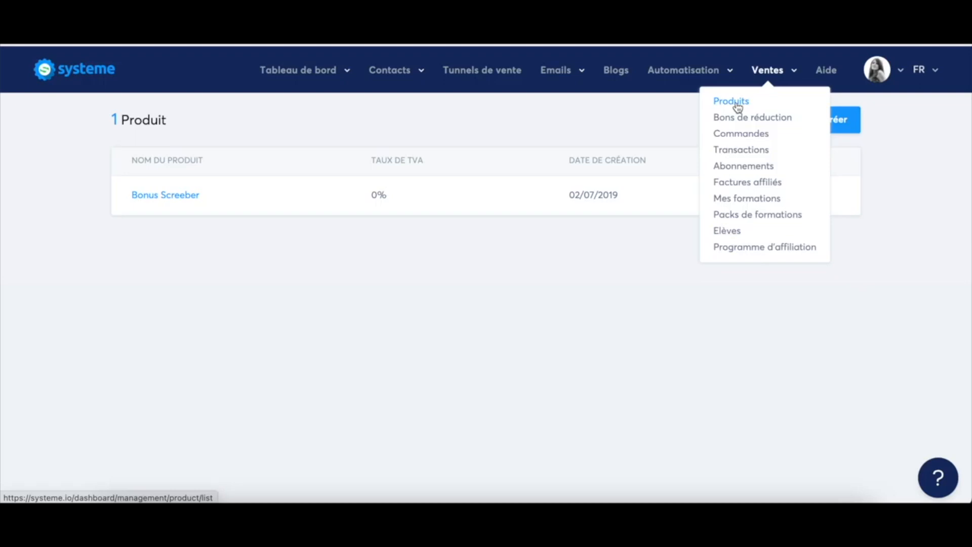
# Step: Examine the fields and reduction types offered by the form for creating a new discount coupon
pyautogui.click(739, 117)
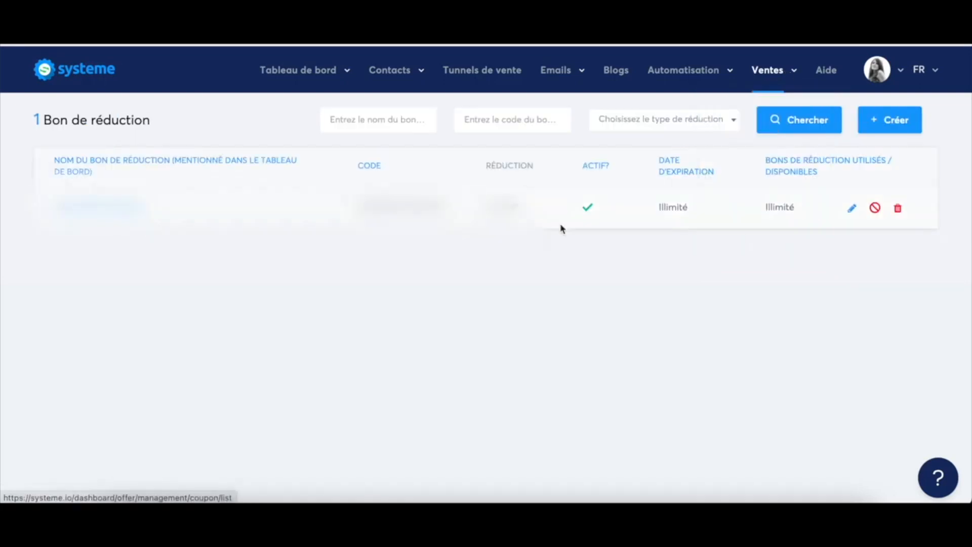
pyautogui.click(904, 125)
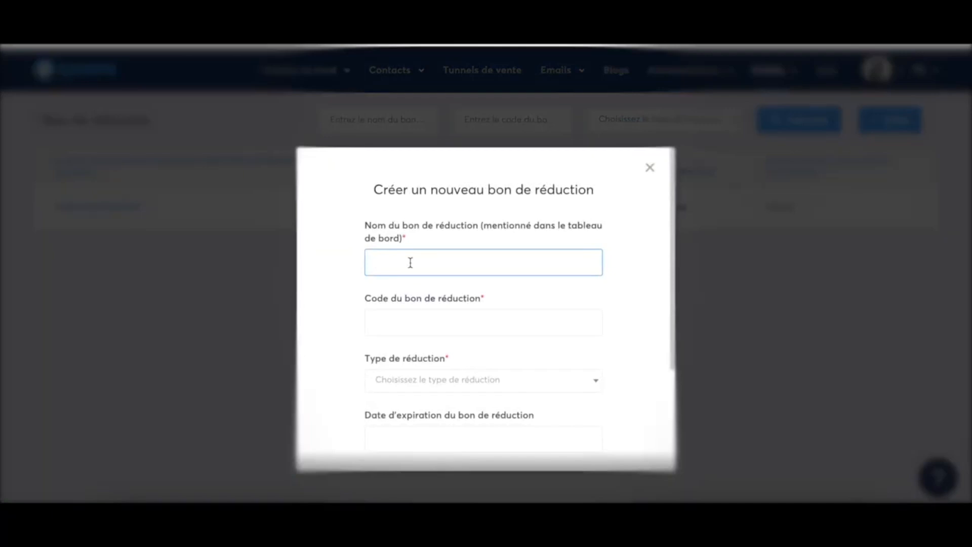
pyautogui.scroll(-2, 400, 325)
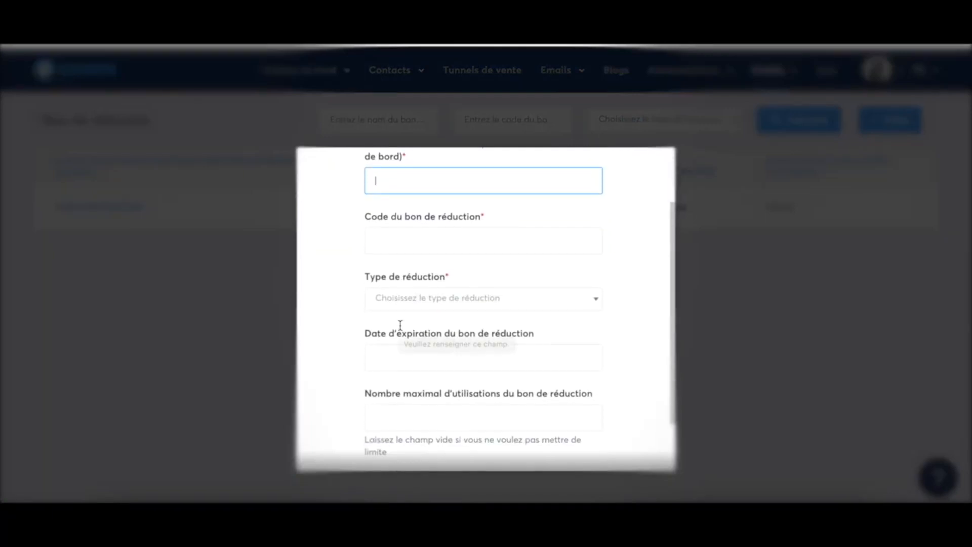
pyautogui.scroll(-1, 430, 304)
pyautogui.click(465, 264)
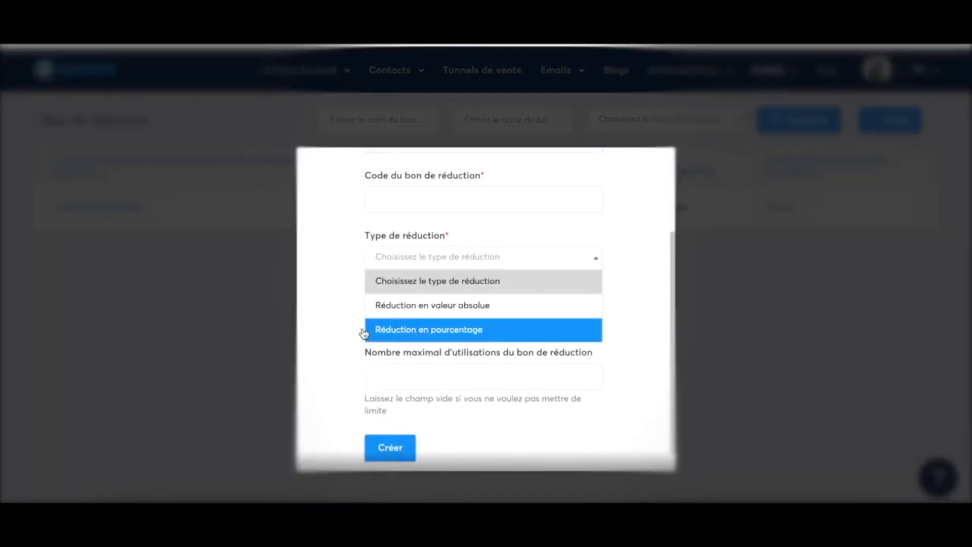
pyautogui.click(344, 345)
pyautogui.scroll(-1, 423, 349)
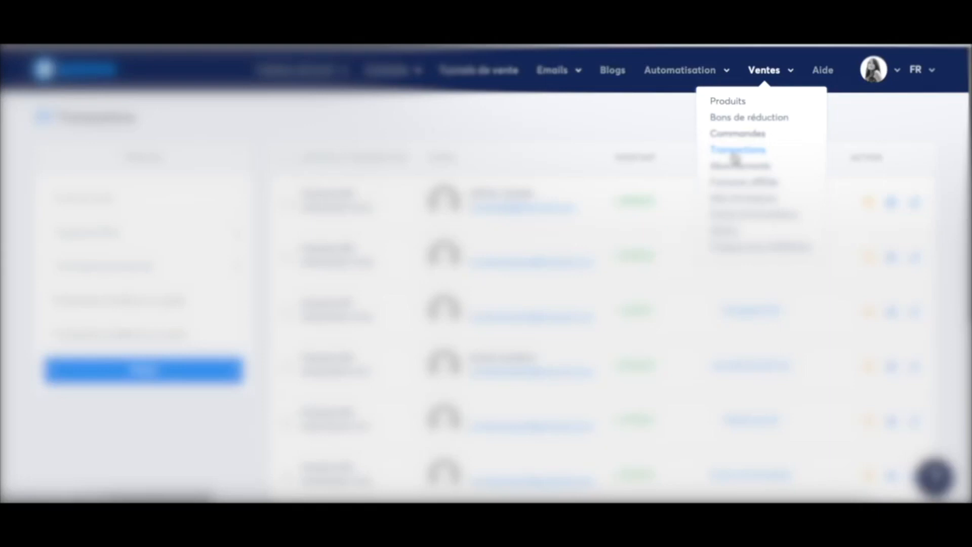
# Step: Look at the subscriptions page and the list of courses in the sales section
pyautogui.click(738, 167)
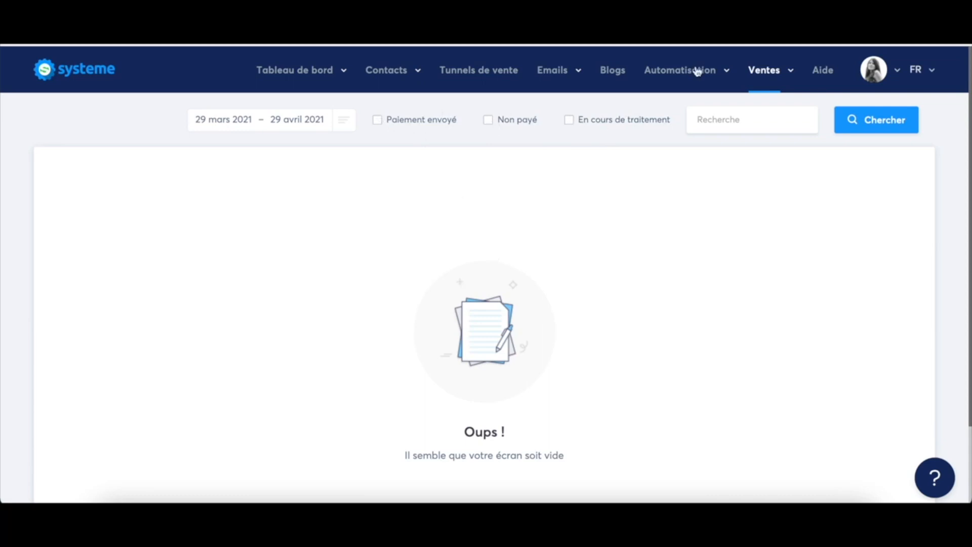
pyautogui.moveTo(765, 70)
pyautogui.click(737, 200)
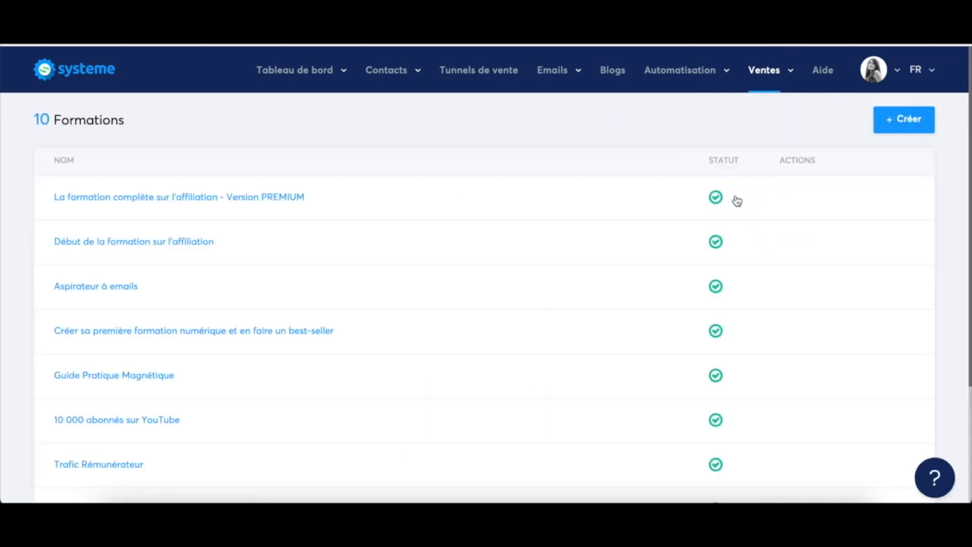
pyautogui.moveTo(765, 65)
# Step: Start a new course, naming it "formation test" and entering "suifsifibis" as its description
pyautogui.click(907, 126)
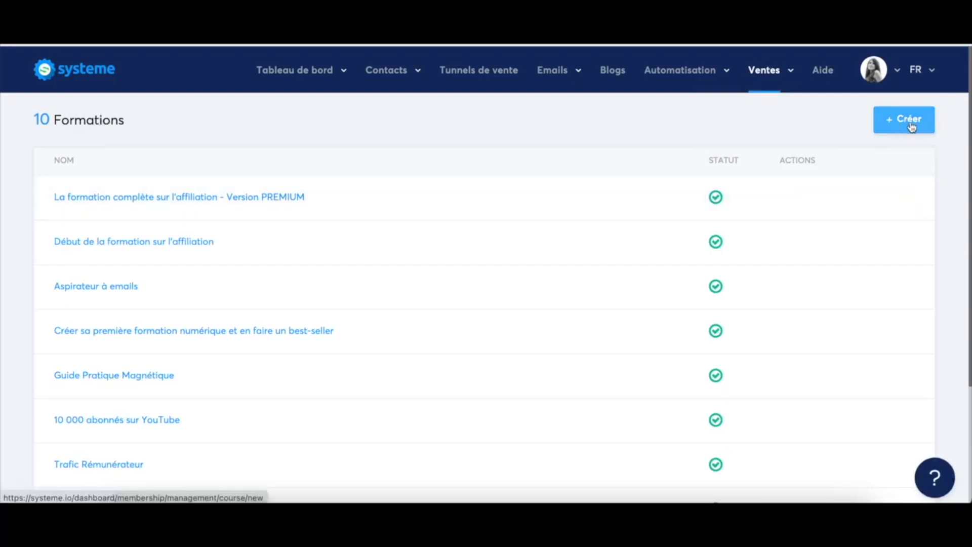
pyautogui.click(323, 193)
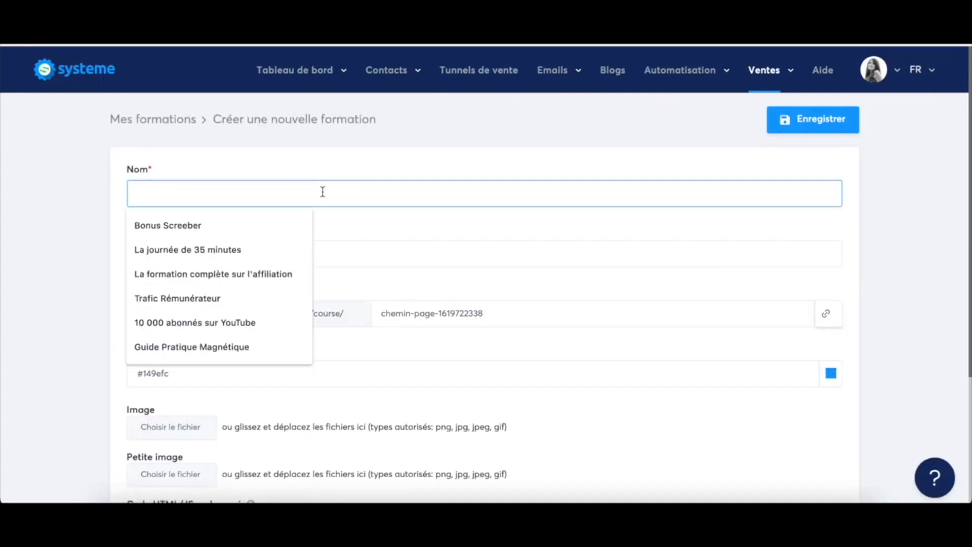
pyautogui.write('formation test')
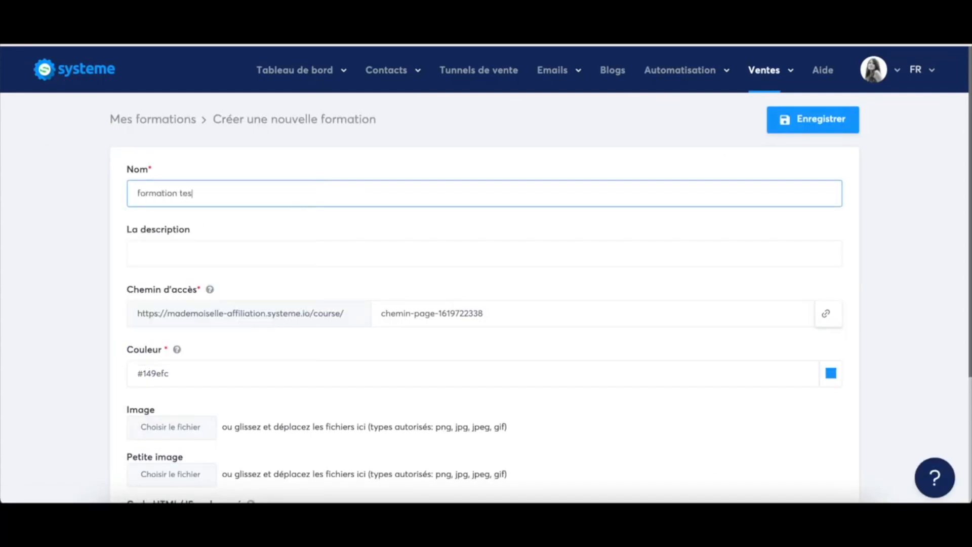
pyautogui.click(313, 244)
pyautogui.write('suifsifibis')
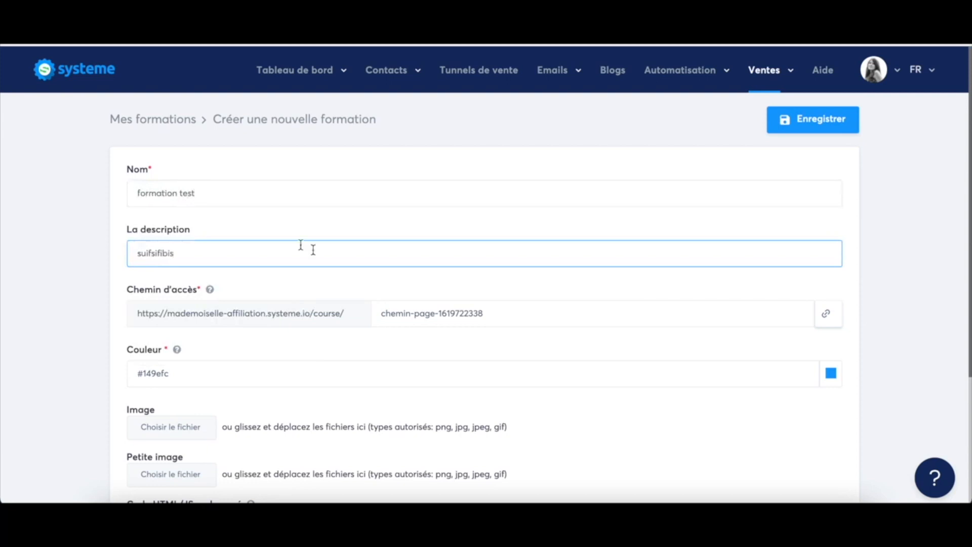
pyautogui.scroll(-2, 417, 311)
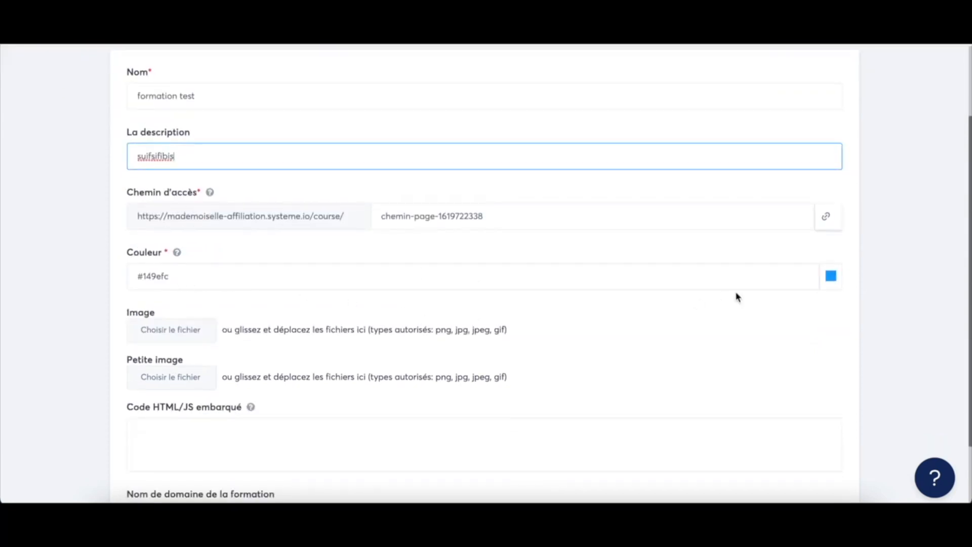
pyautogui.click(832, 278)
pyautogui.click(400, 335)
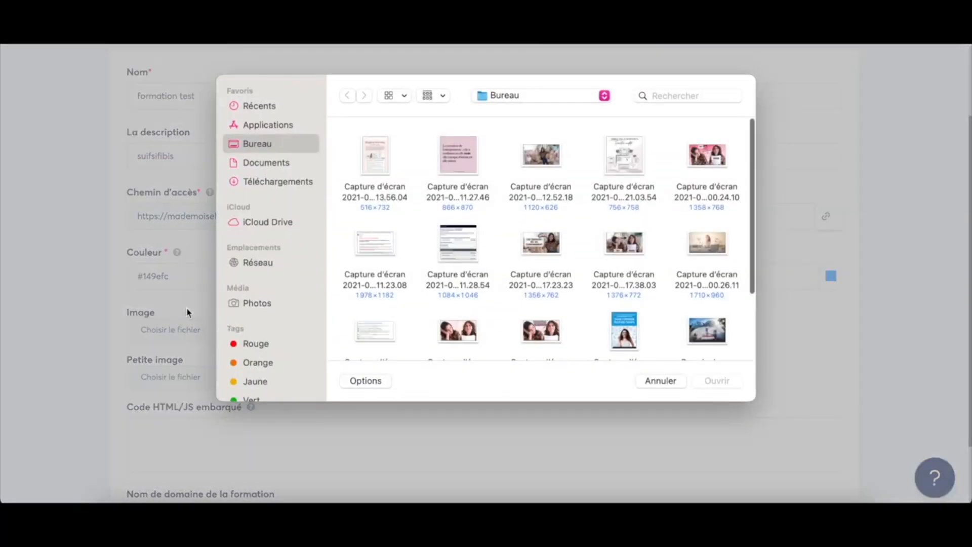
pyautogui.click(647, 379)
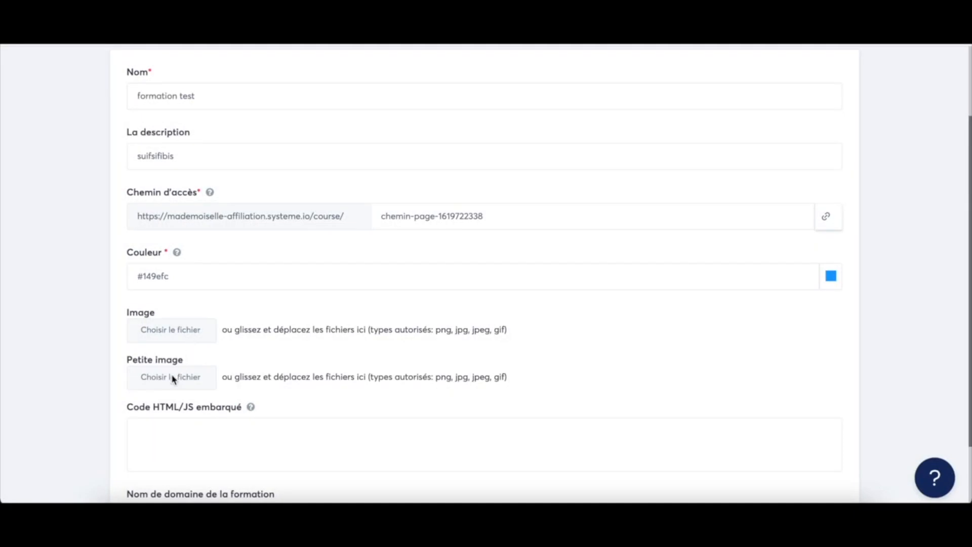
# Step: Save the new "formation test" course with its default path, colour and domain
pyautogui.scroll(-2, 291, 379)
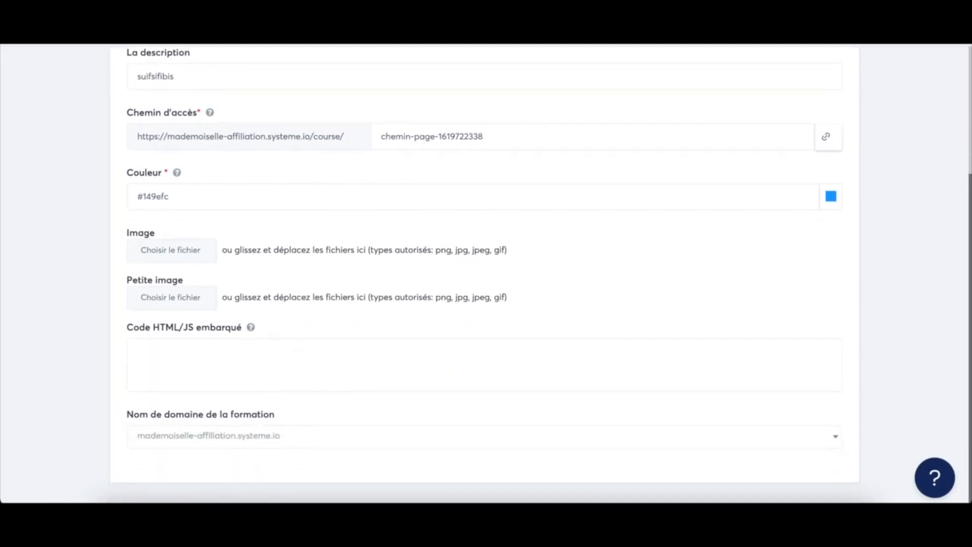
pyautogui.scroll(4, 790, 195)
pyautogui.click(837, 128)
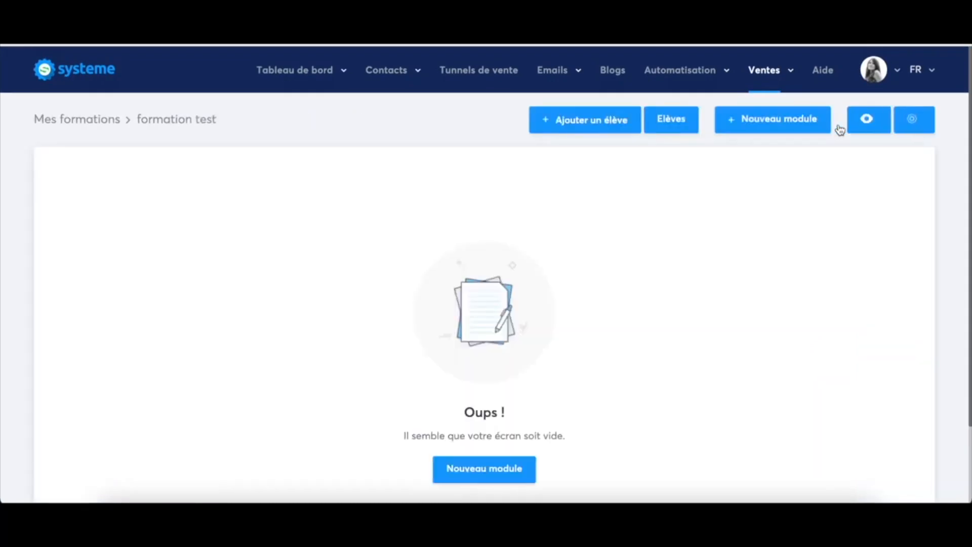
# Step: Add a module named "chapitre 1" to the course, keeping its title displayed to students
pyautogui.scroll(-1, 580, 372)
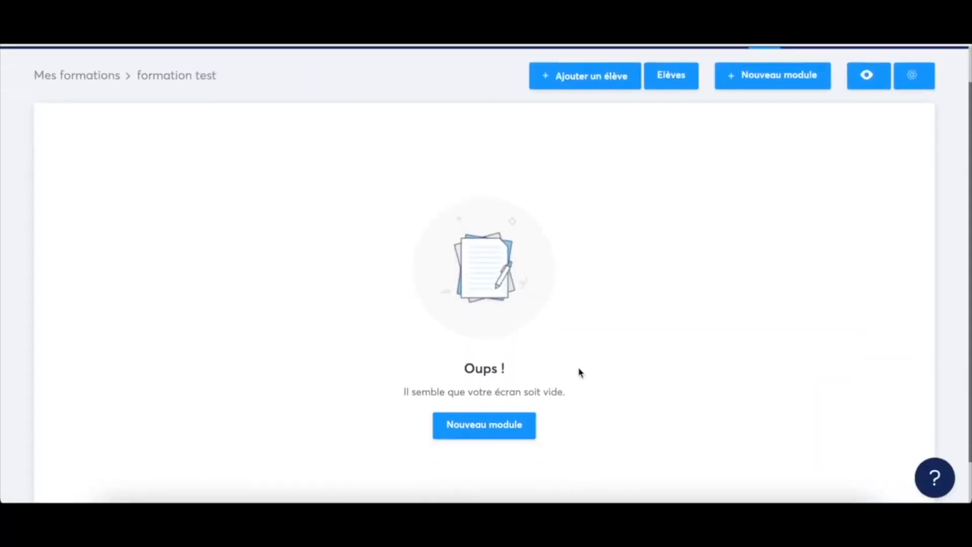
pyautogui.scroll(1, 581, 372)
pyautogui.click(770, 109)
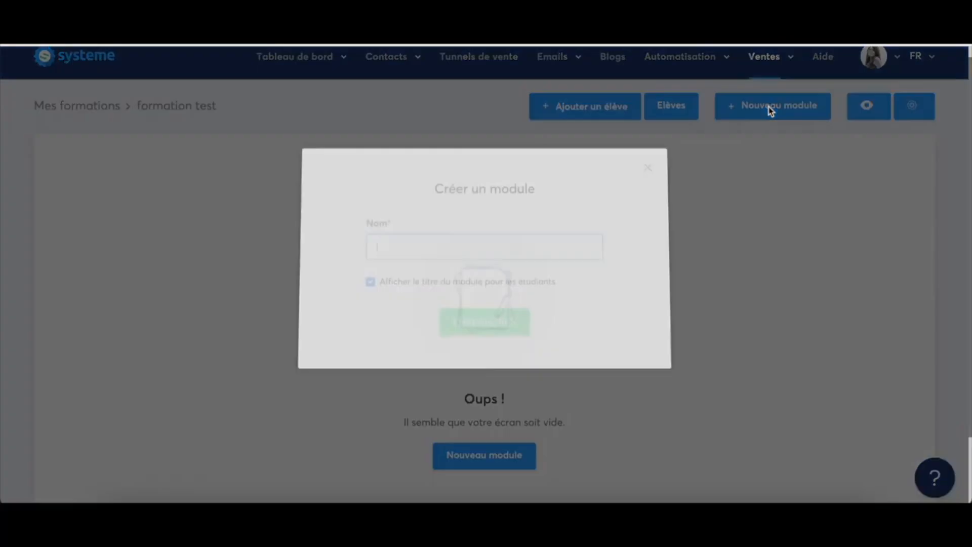
pyautogui.write('chapitre 1')
pyautogui.click(446, 325)
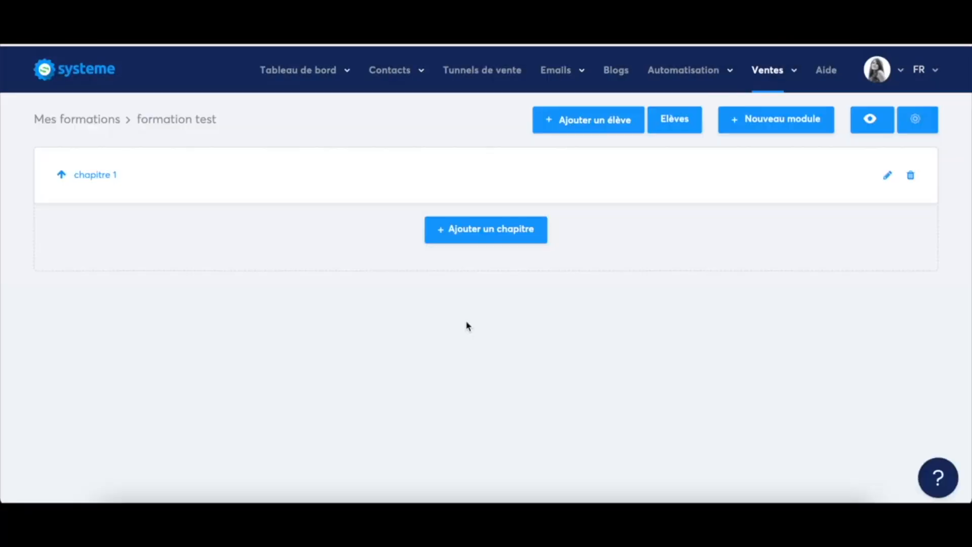
# Step: Add a chapter named "video 1" to the module, with Video as its page type
pyautogui.click(472, 236)
pyautogui.write('video 1')
pyautogui.scroll(-1, 524, 339)
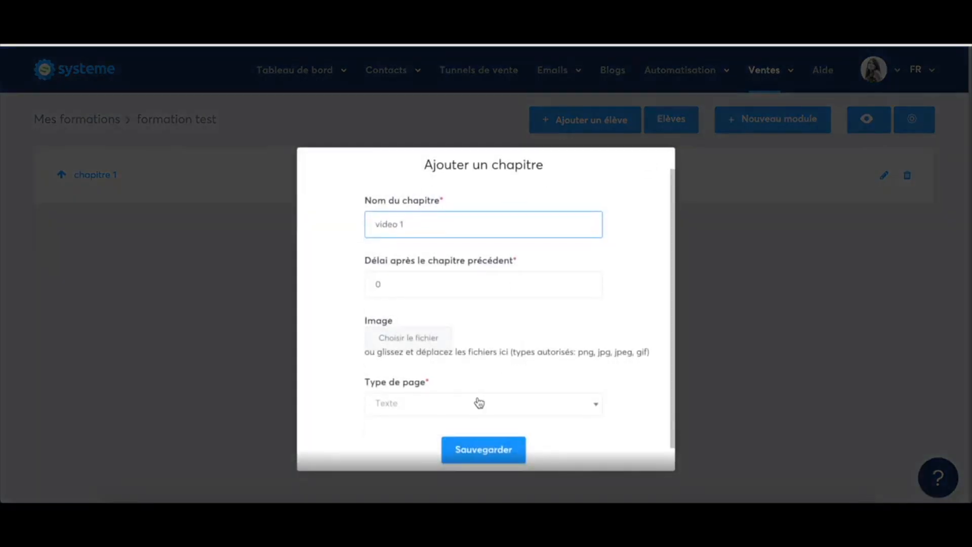
pyautogui.scroll(-1, 478, 403)
pyautogui.click(445, 376)
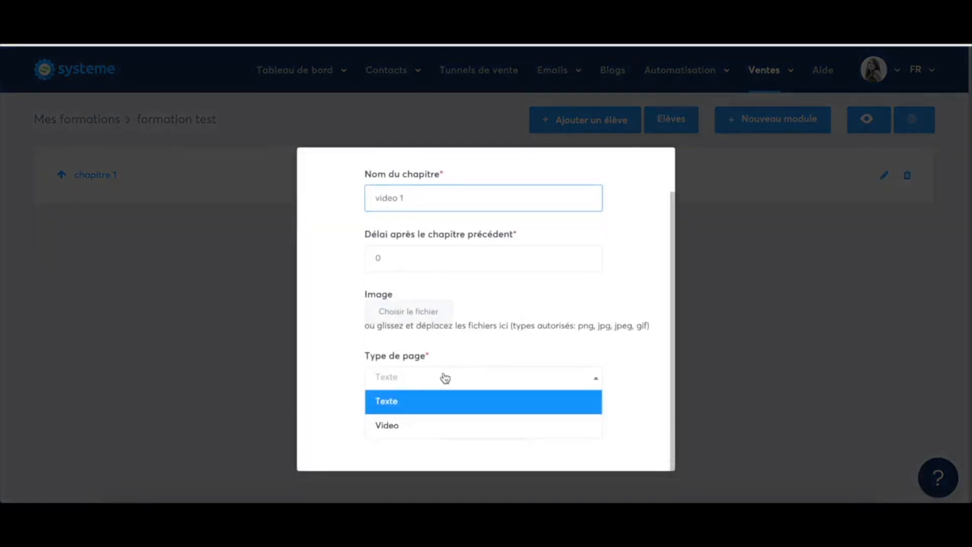
pyautogui.click(405, 425)
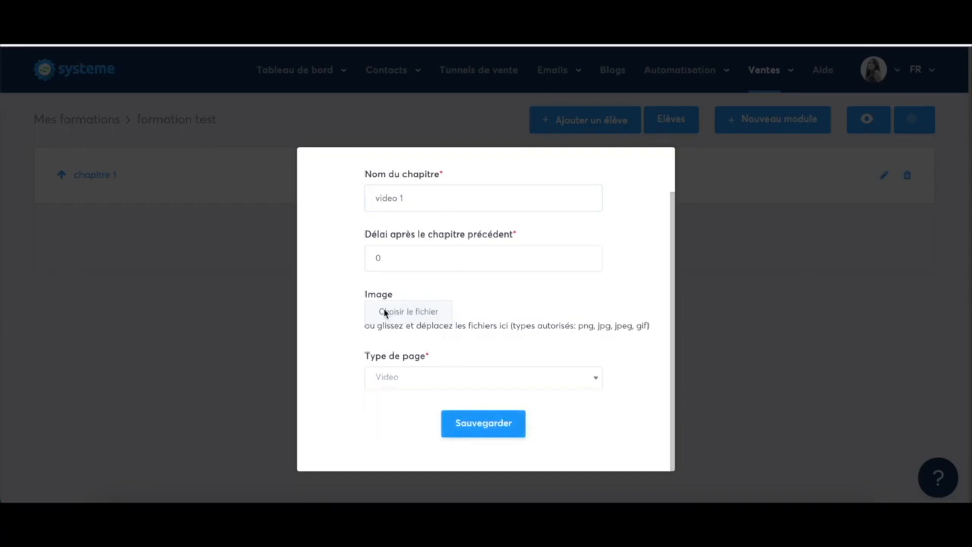
pyautogui.click(486, 428)
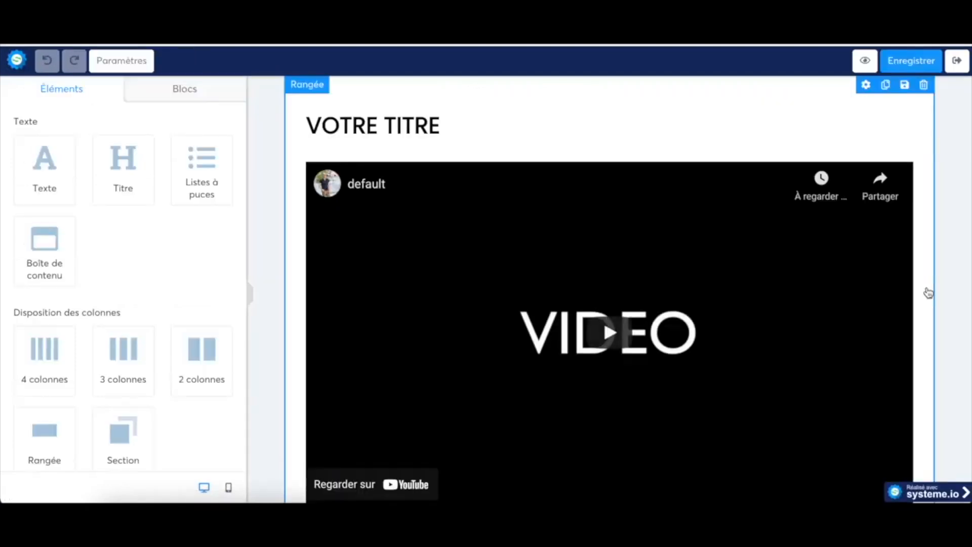
# Step: Examine the settings and available video types of the video element on the chapter page
pyautogui.scroll(-5, 751, 299)
pyautogui.scroll(4, 761, 196)
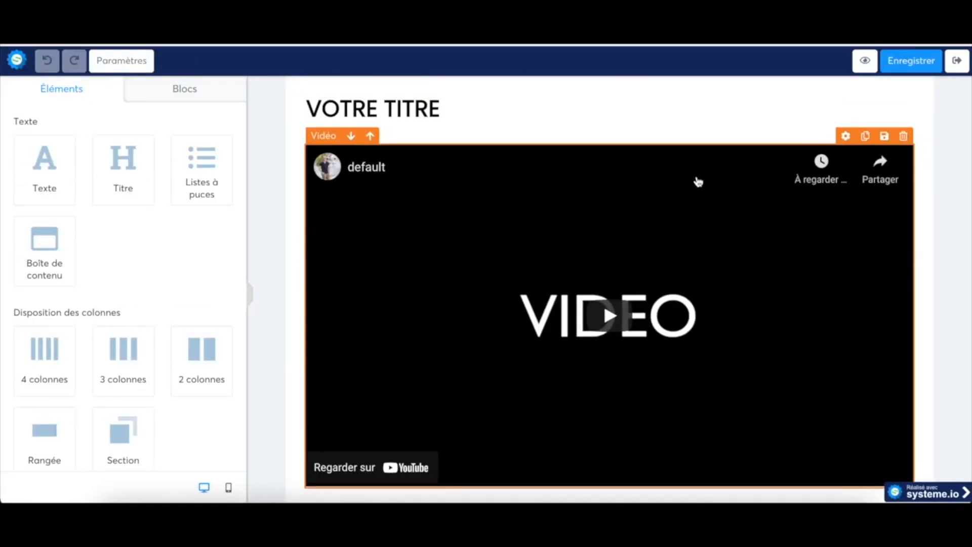
pyautogui.click(613, 180)
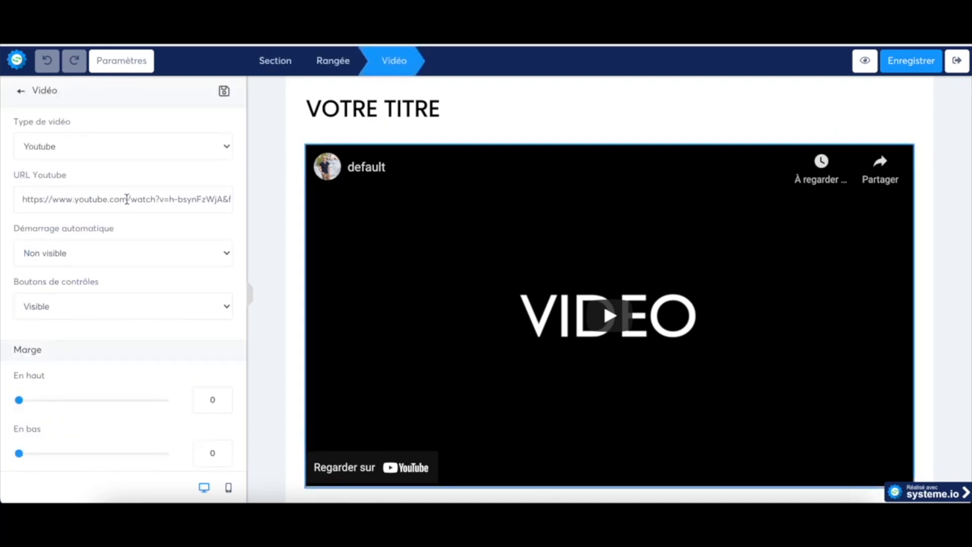
pyautogui.click(133, 144)
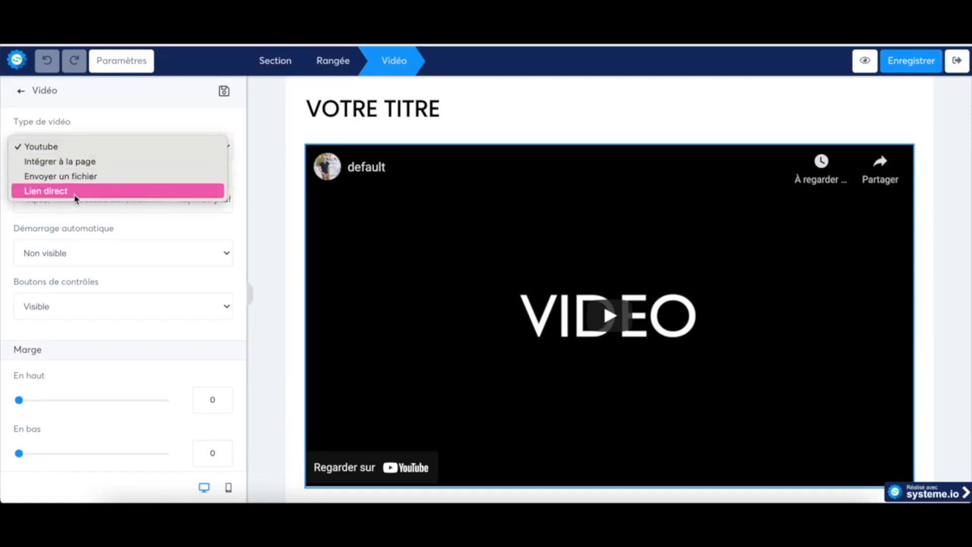
pyautogui.click(120, 232)
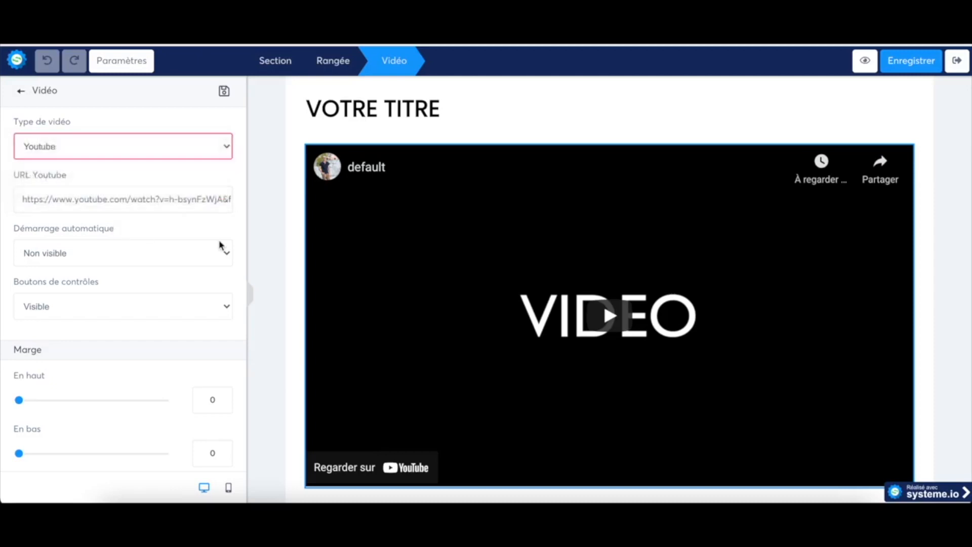
# Step: Save the "video 1" chapter page and exit the page editor to the course outline
pyautogui.scroll(-4, 176, 348)
pyautogui.scroll(-3, 176, 349)
pyautogui.scroll(6, 176, 348)
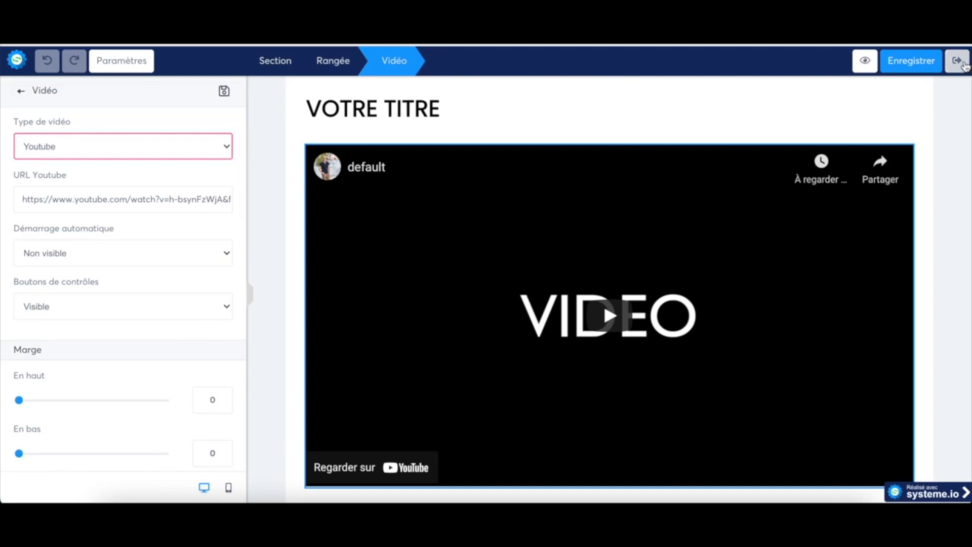
pyautogui.click(922, 65)
pyautogui.click(957, 61)
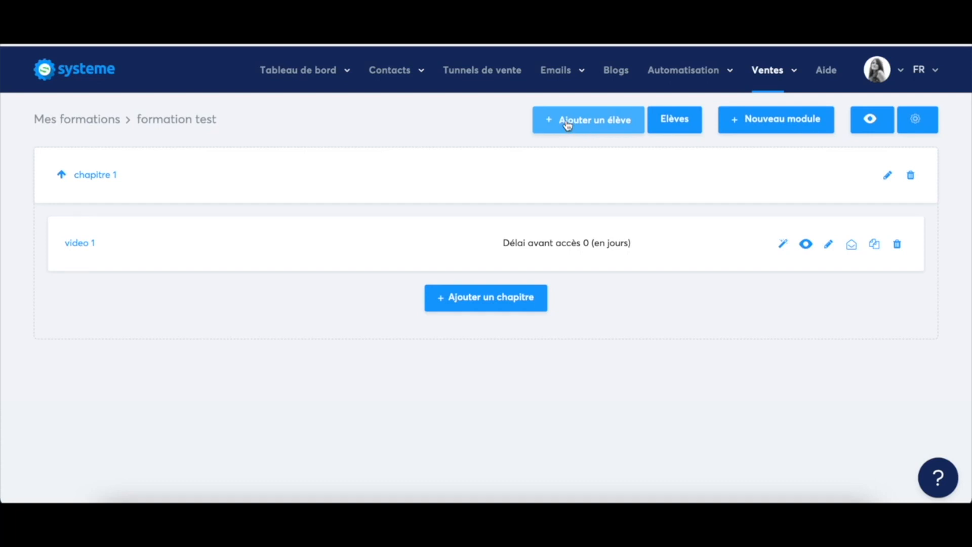
# Step: Preview the "formation test" course as students see it, including its "video 1" chapter
pyautogui.click(884, 130)
pyautogui.scroll(-1, 664, 304)
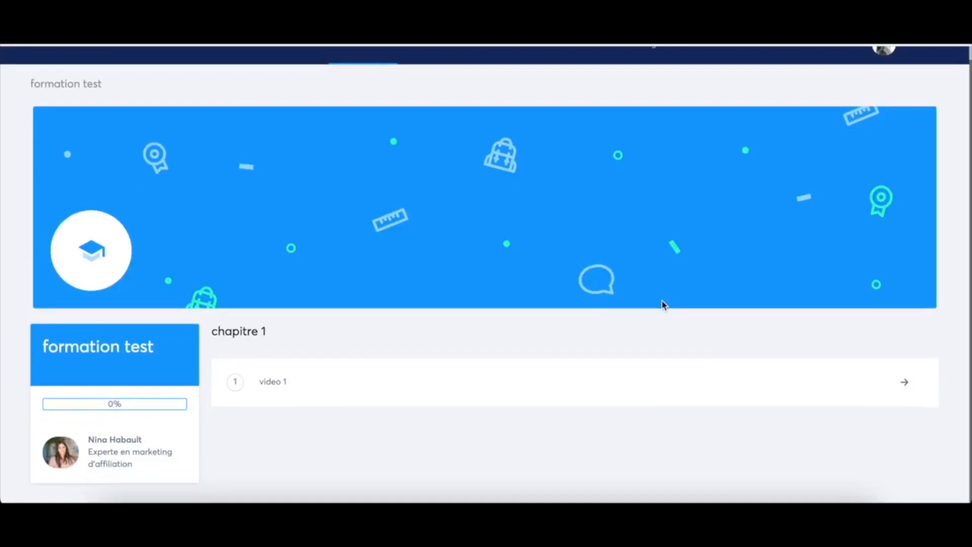
pyautogui.scroll(1, 664, 304)
pyautogui.click(278, 394)
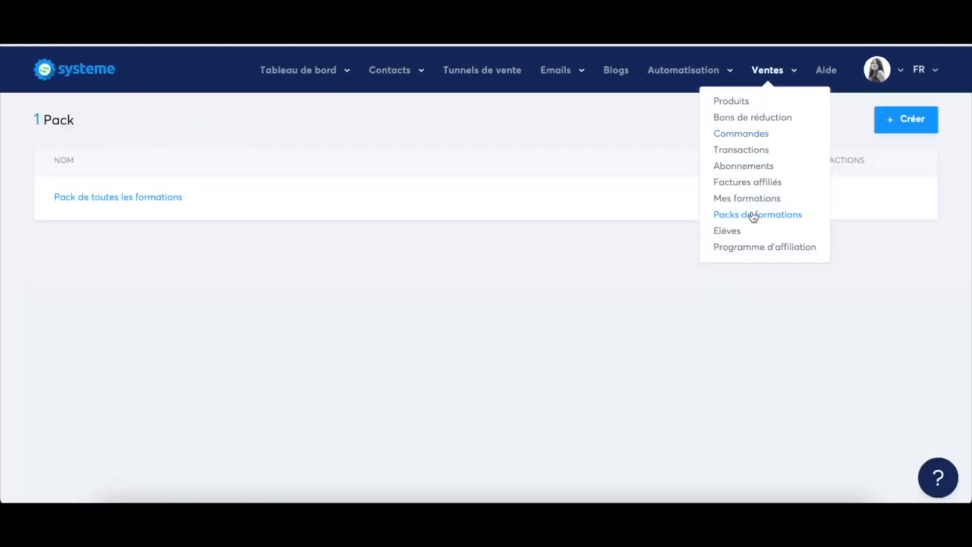
# Step: View the list of course packs in the sales section
pyautogui.click(742, 216)
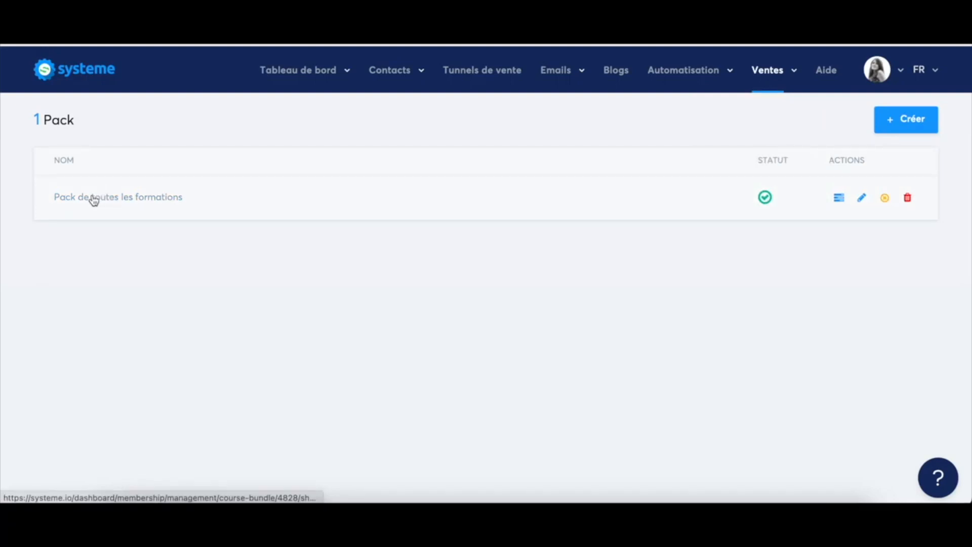
pyautogui.moveTo(766, 90)
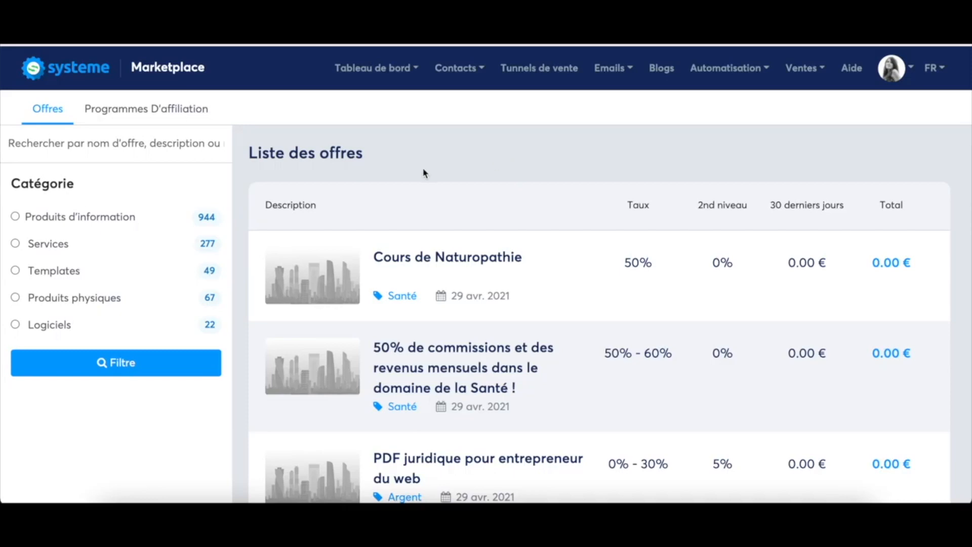
# Step: Search the marketplace offers for "poker" and look through the matching offers
pyautogui.click(360, 67)
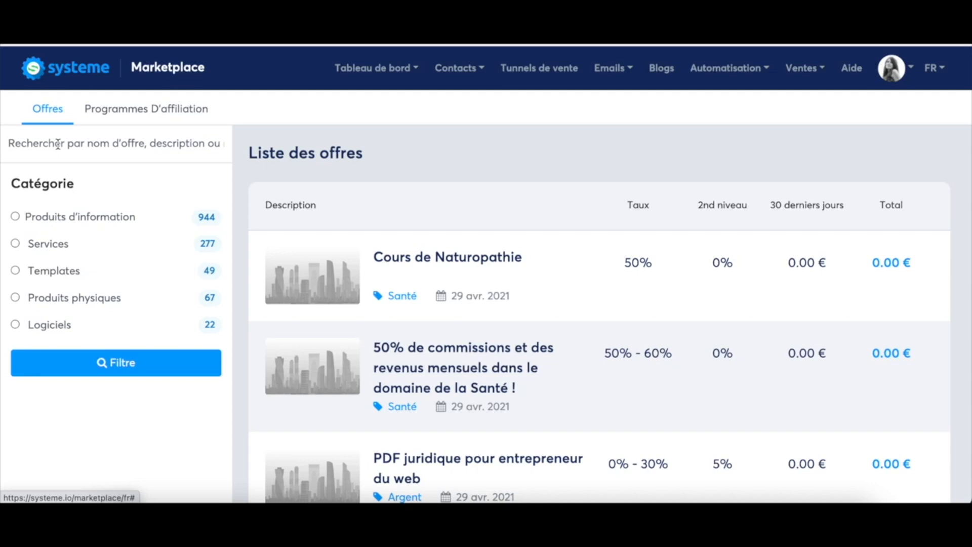
pyautogui.write('poker')
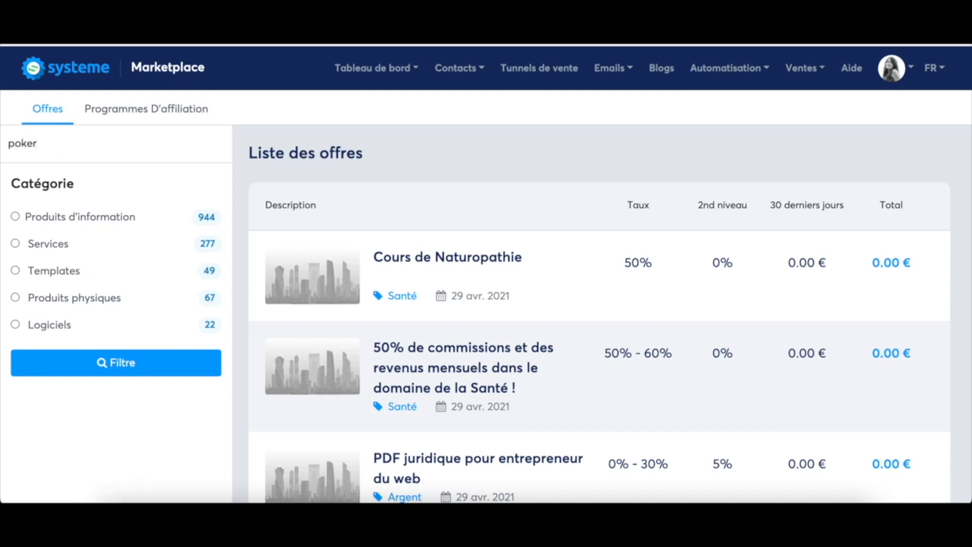
pyautogui.click(101, 371)
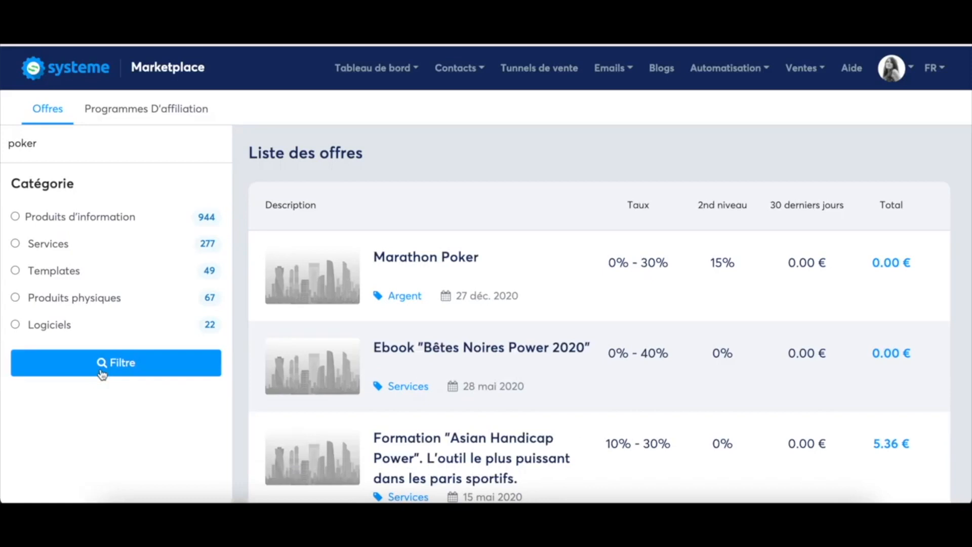
pyautogui.scroll(-2, 397, 360)
pyautogui.scroll(1, 398, 358)
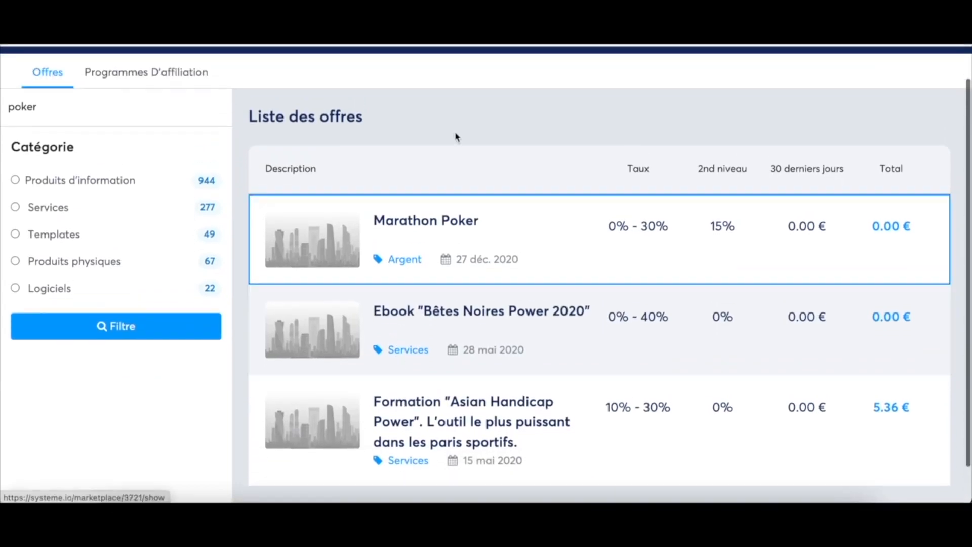
pyautogui.scroll(1, 482, 202)
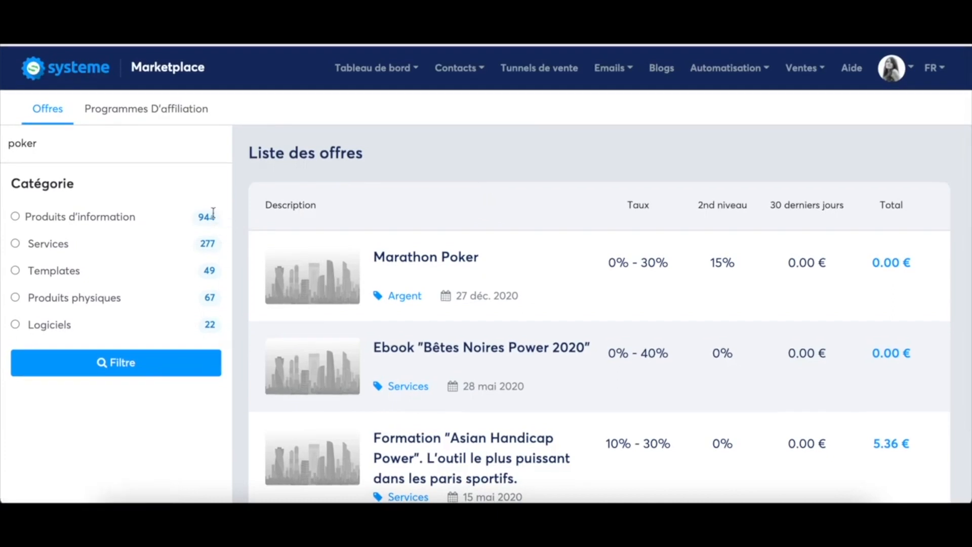
pyautogui.scroll(-2, 486, 375)
pyautogui.scroll(2, 486, 373)
# Step: Open the student-side list of courses from the dashboard section and look through it
pyautogui.moveTo(385, 76)
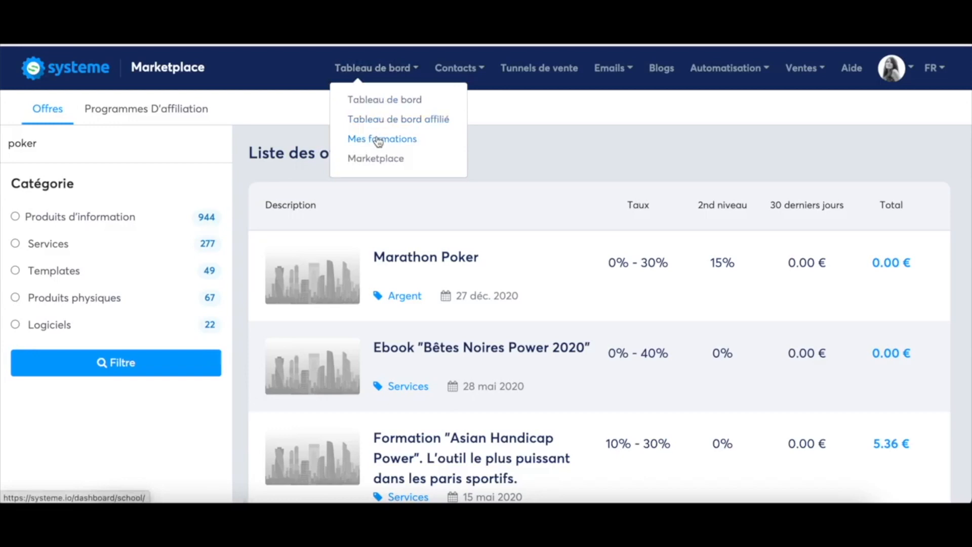
pyautogui.click(379, 141)
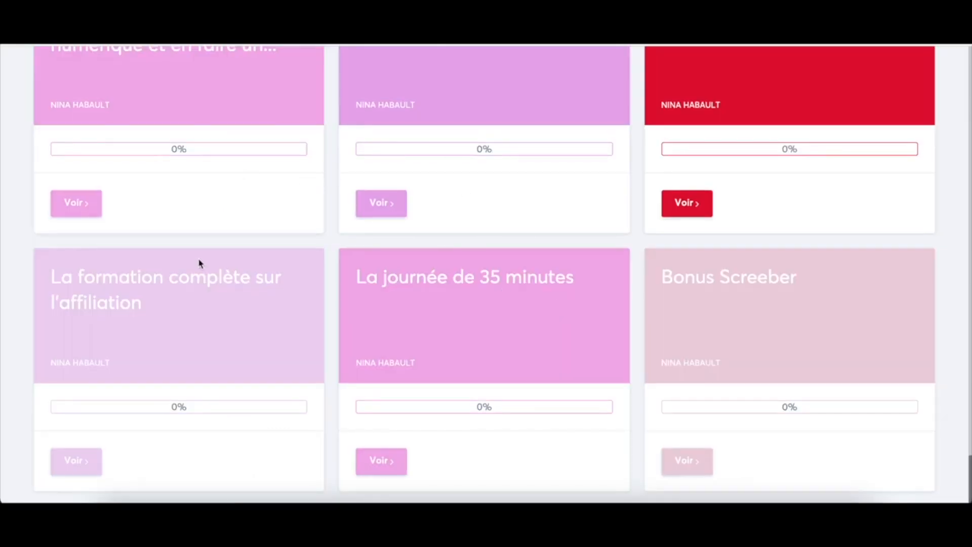
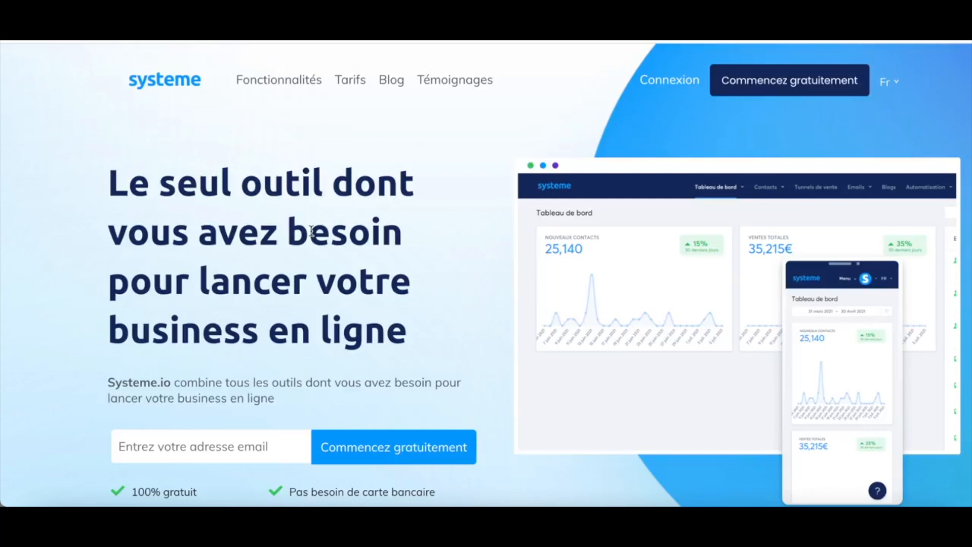
# Step: Open the pricing page of the public site and compare the monthly plans' prices, limits and included features
pyautogui.click(349, 81)
pyautogui.scroll(-2, 363, 251)
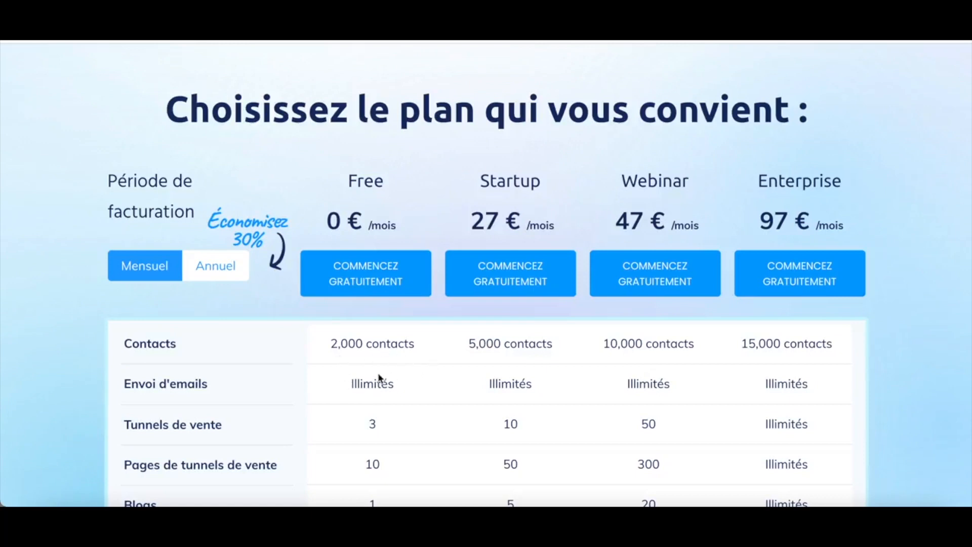
pyautogui.scroll(-8, 379, 403)
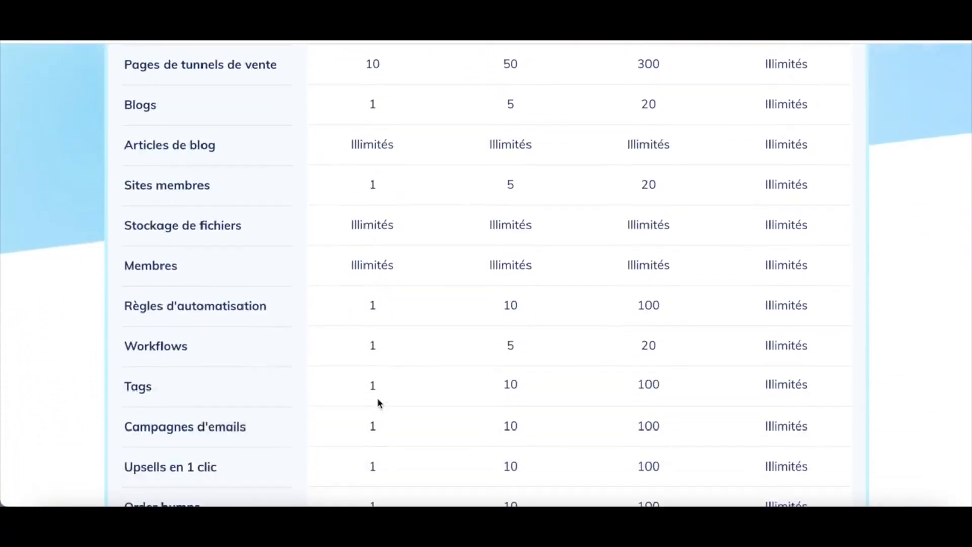
pyautogui.scroll(-9, 379, 403)
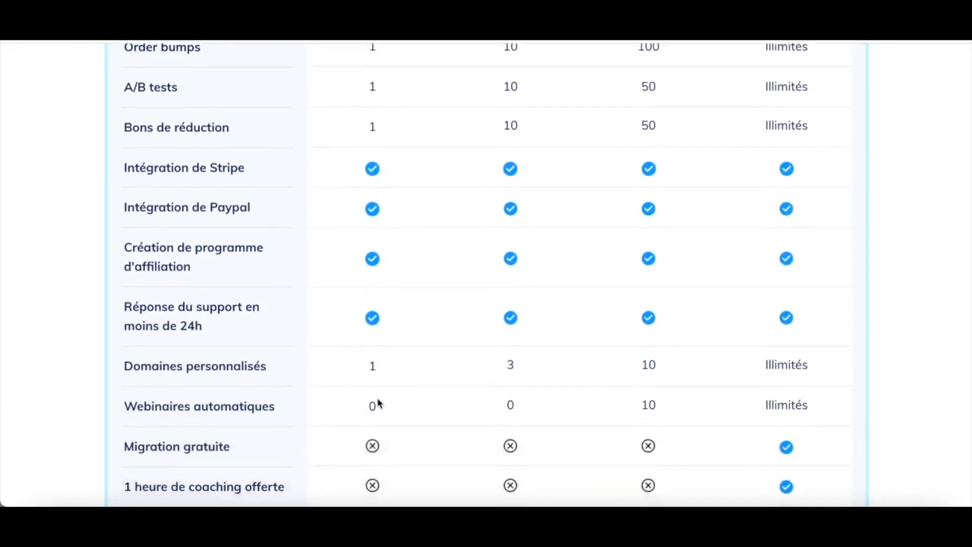
pyautogui.scroll(15, 379, 403)
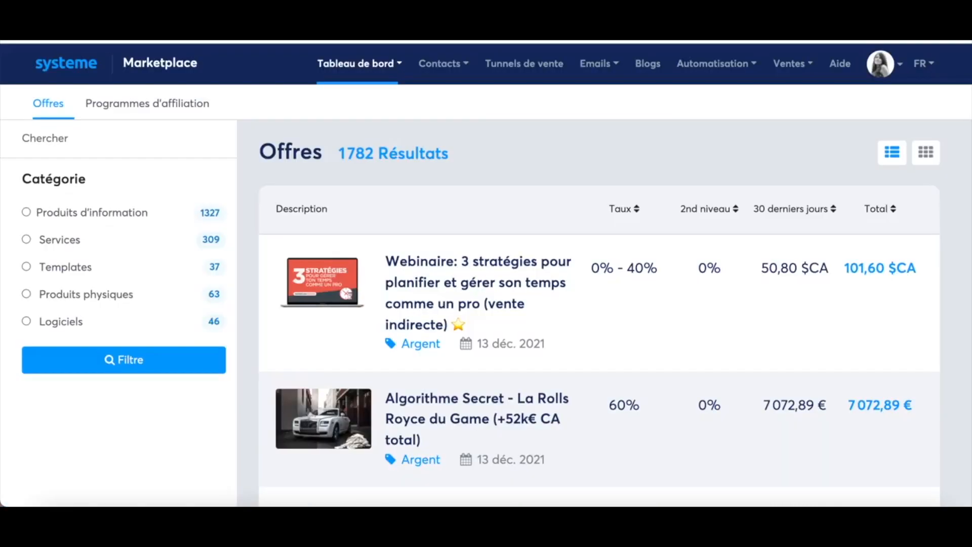
# Step: Look over the marketplace offers and filter them to the Logiciels category
pyautogui.moveTo(368, 68)
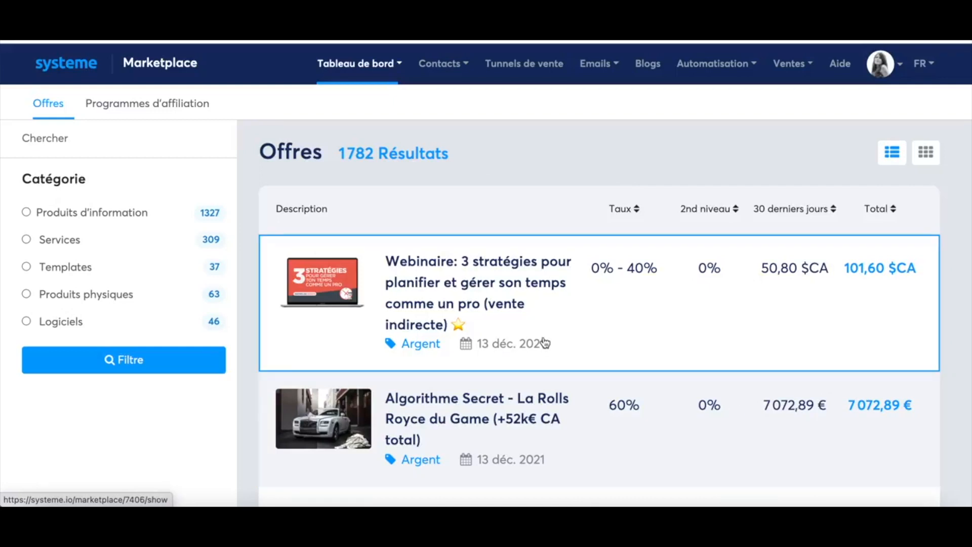
pyautogui.scroll(-10, 540, 345)
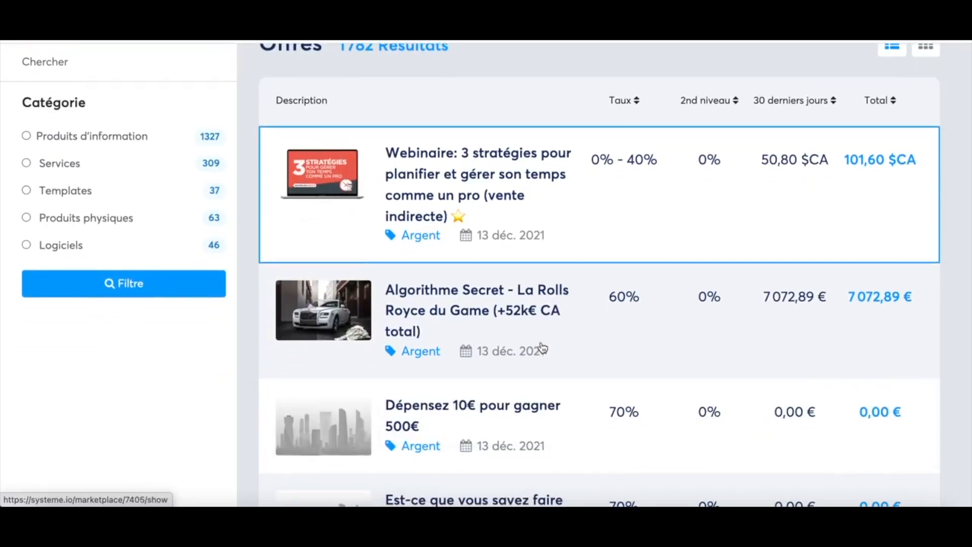
pyautogui.scroll(-12, 543, 348)
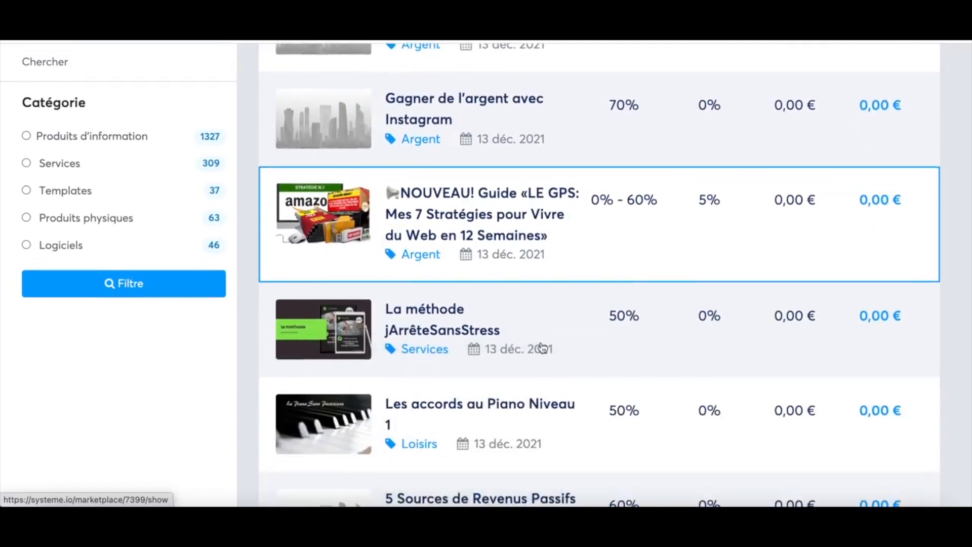
pyautogui.scroll(20, 543, 347)
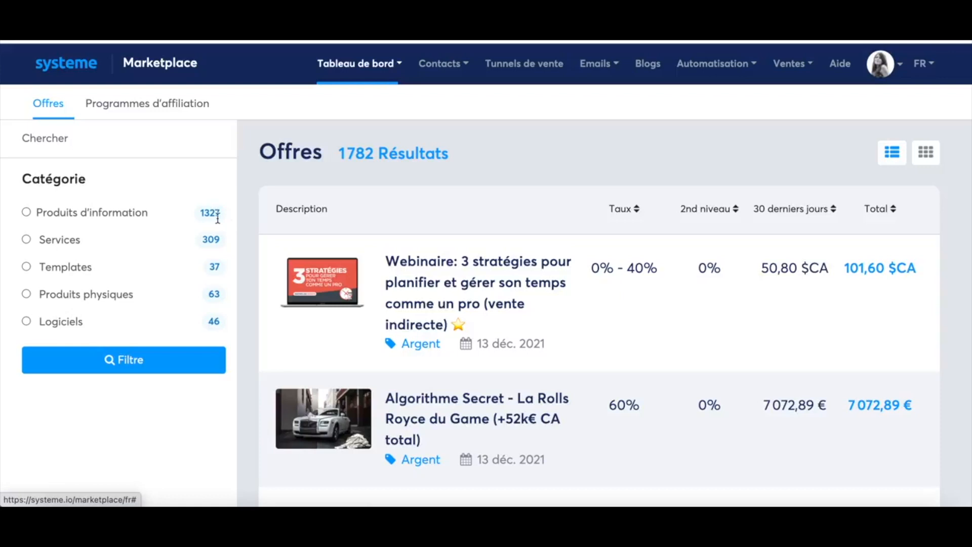
pyautogui.click(27, 321)
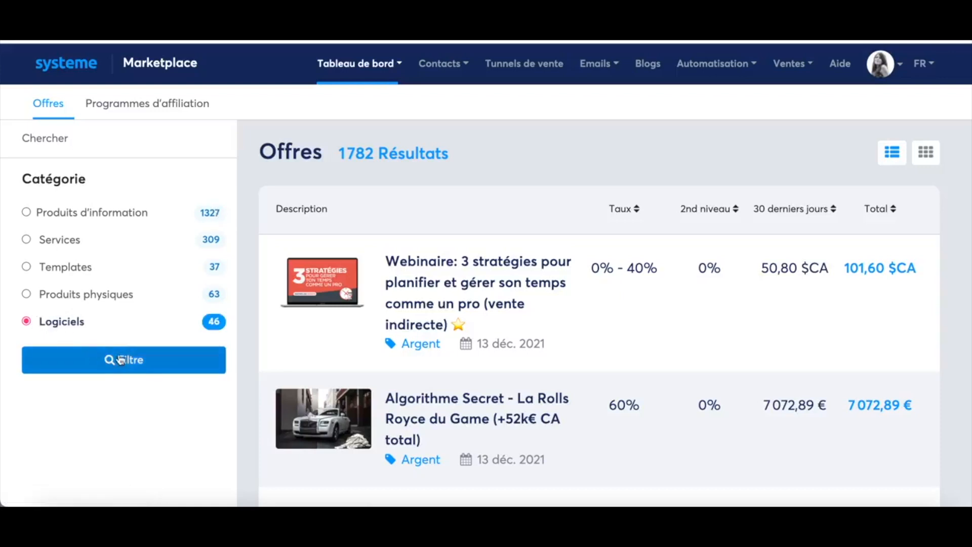
pyautogui.click(139, 365)
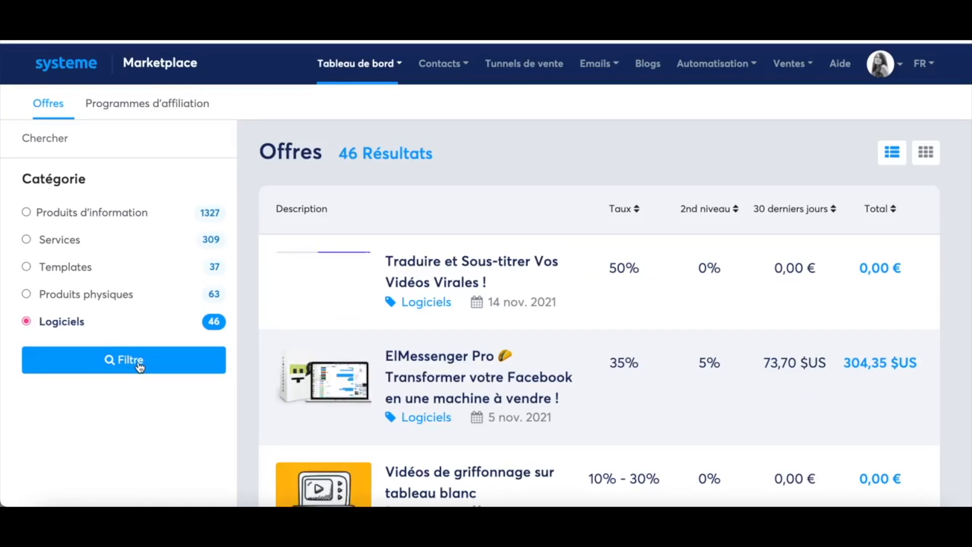
# Step: Sort the software offers by total commissions earned, highest first, and look through the sorted list
pyautogui.scroll(-2, 427, 369)
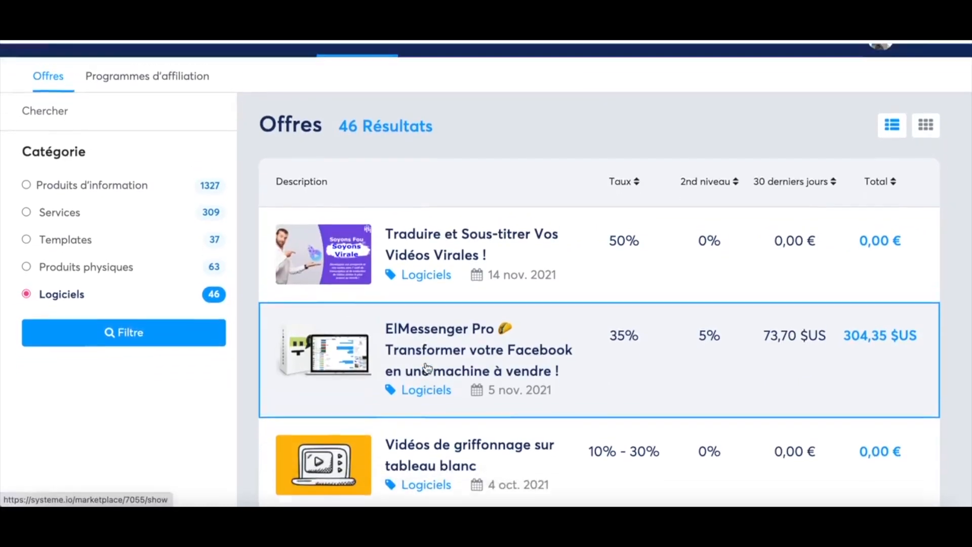
pyautogui.scroll(1, 428, 368)
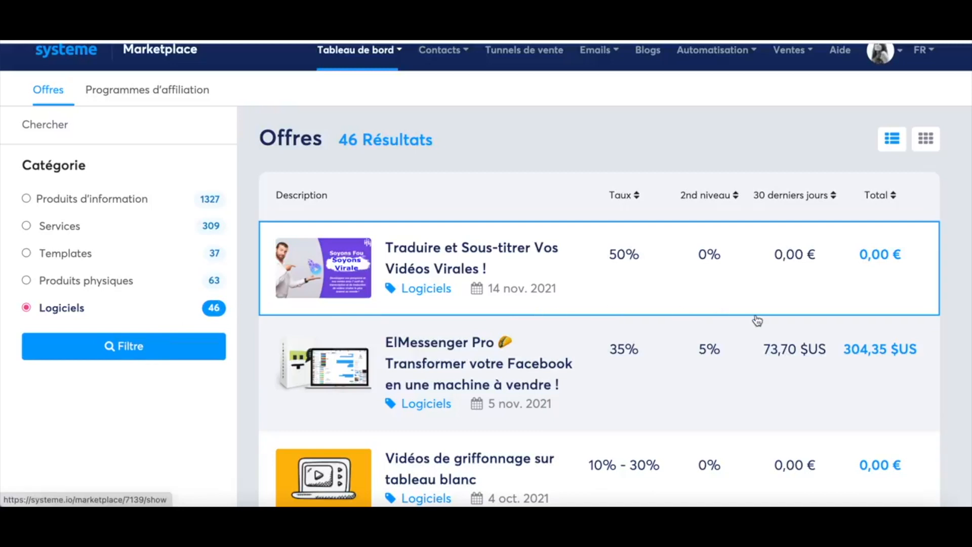
pyautogui.click(894, 198)
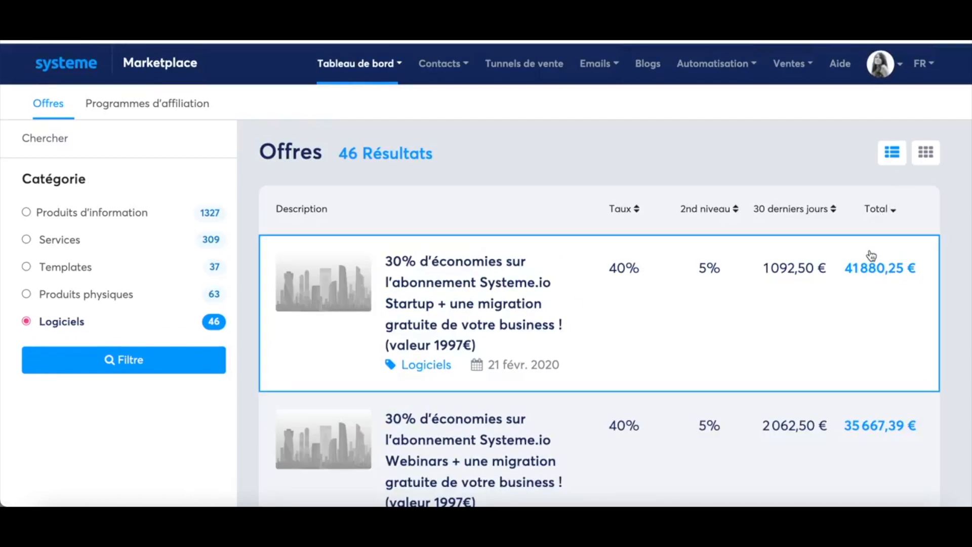
pyautogui.scroll(-2, 858, 316)
pyautogui.scroll(-2, 858, 316)
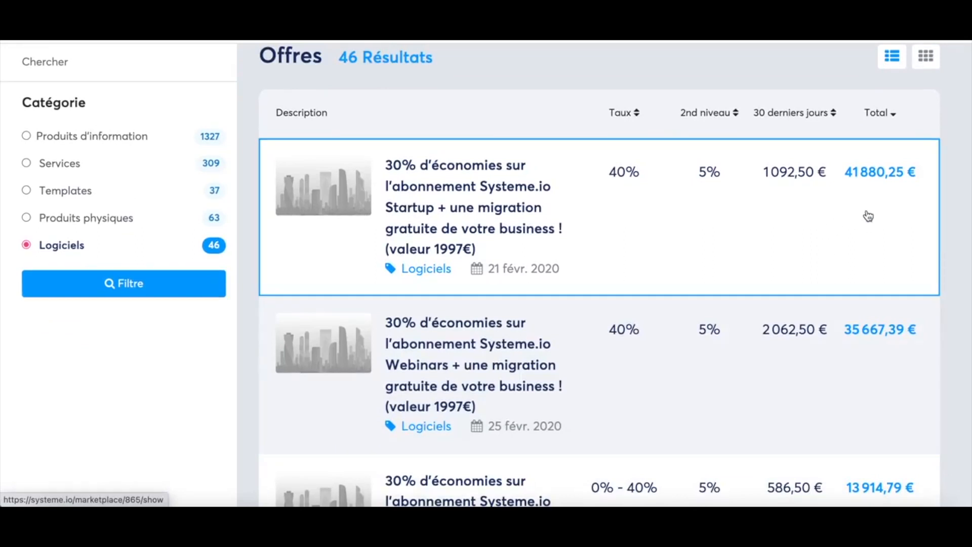
pyautogui.scroll(-15, 868, 216)
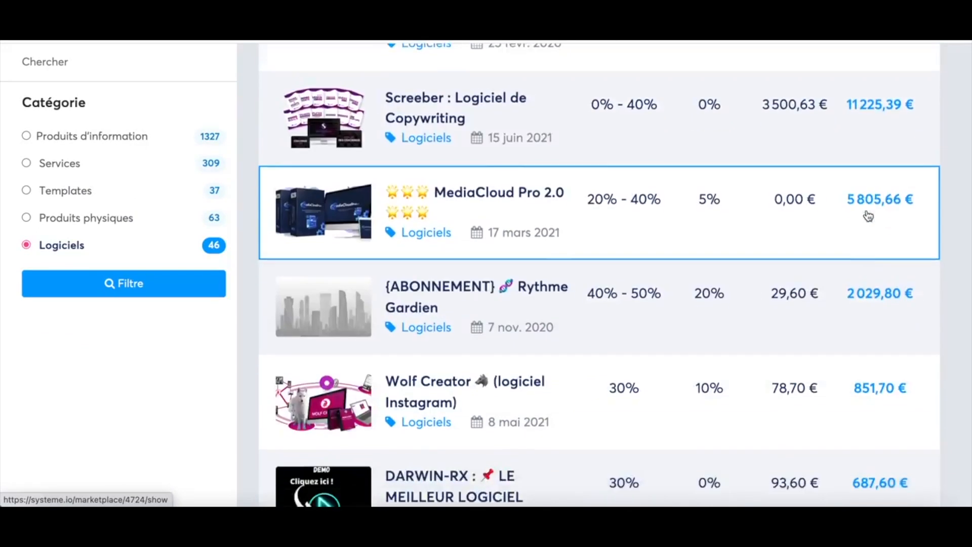
pyautogui.scroll(20, 868, 216)
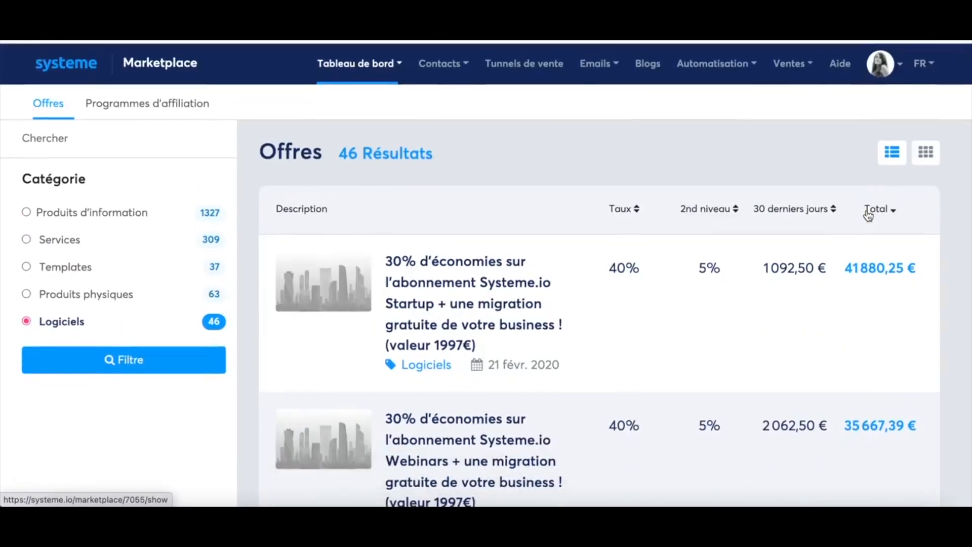
# Step: View the details of the 30% Systeme.io Startup subscription offer and return to the offers list
pyautogui.scroll(-3, 486, 280)
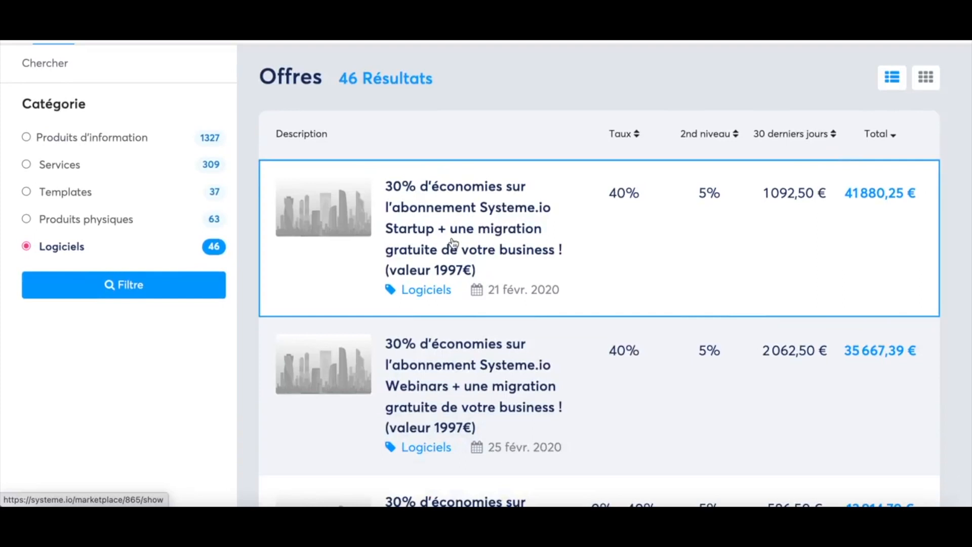
pyautogui.click(452, 244)
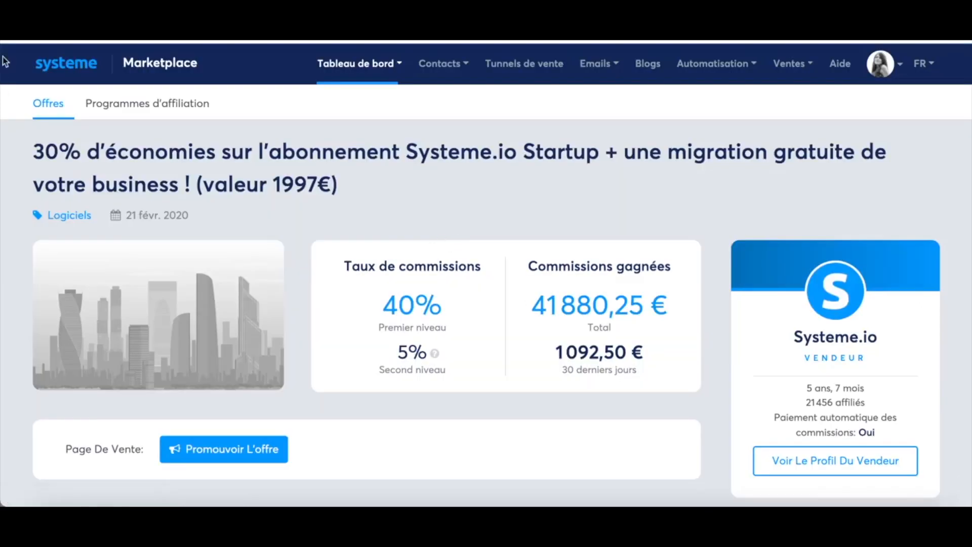
pyautogui.hotkey('alt', 'Left')
# Step: Compare the commissions of the top software offers and open the Screeber : Logiciel de Copywriting offer
pyautogui.scroll(-7, 802, 388)
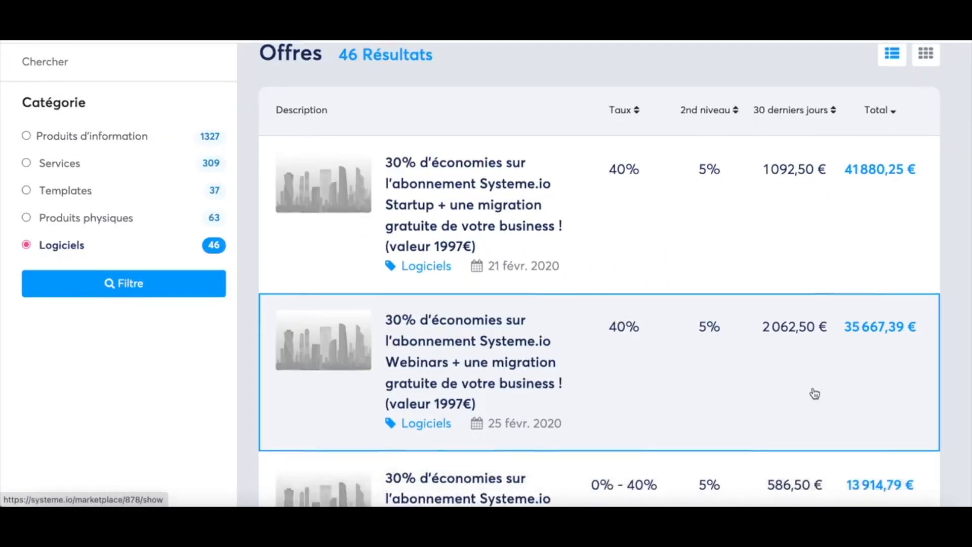
pyautogui.scroll(-2, 813, 393)
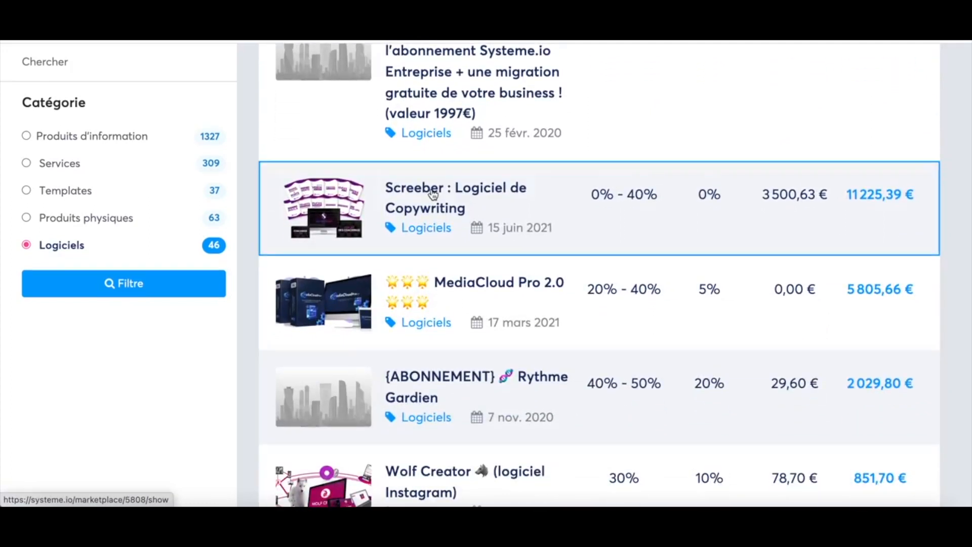
pyautogui.scroll(2, 880, 205)
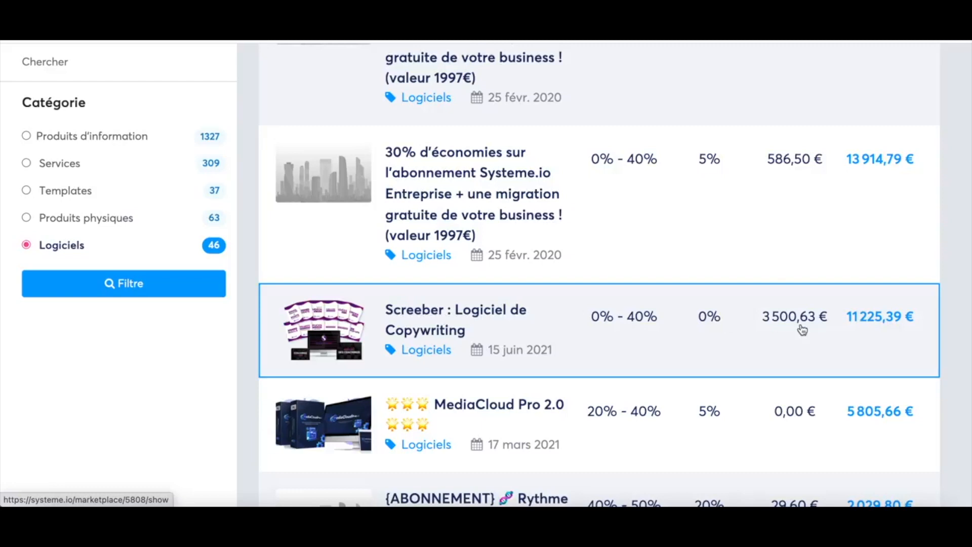
pyautogui.scroll(7, 796, 327)
pyautogui.scroll(-7, 796, 299)
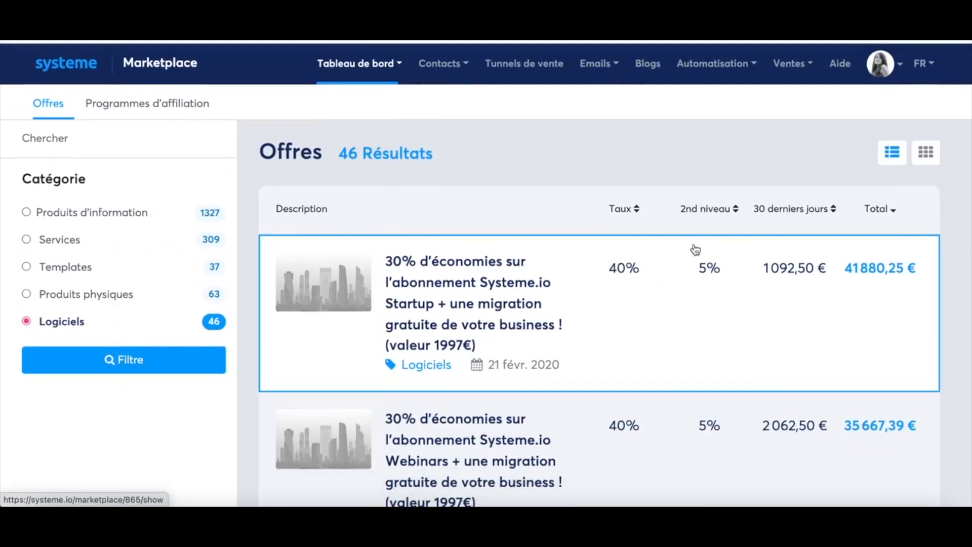
pyautogui.scroll(-10, 716, 393)
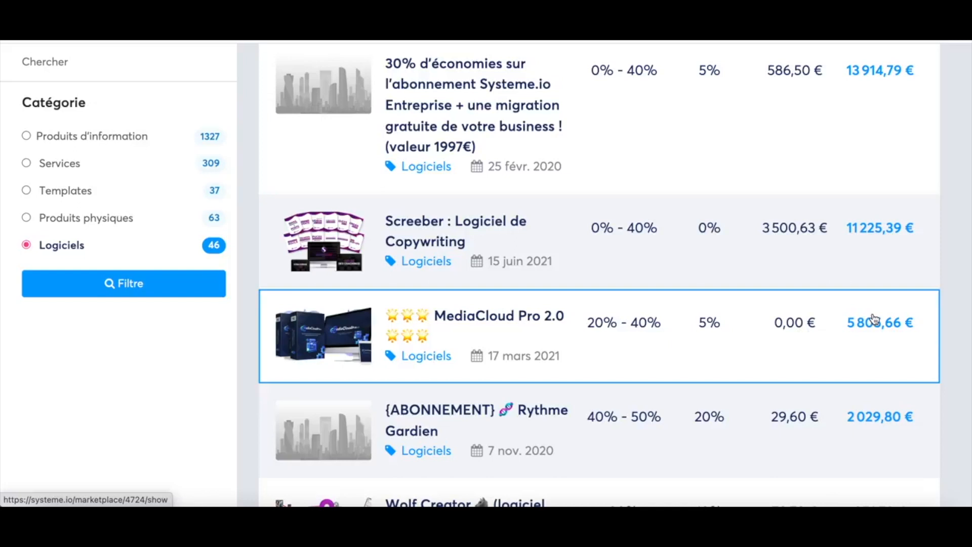
pyautogui.scroll(3, 551, 345)
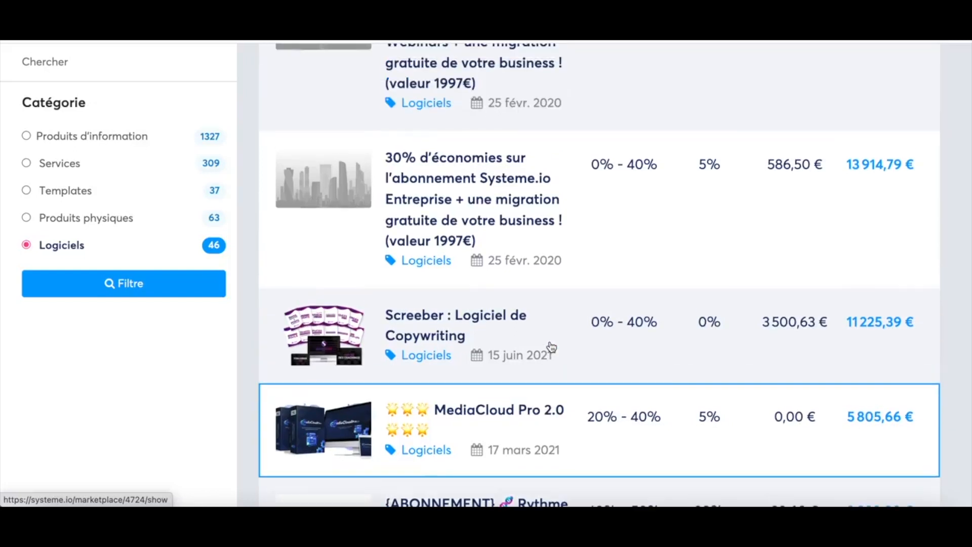
pyautogui.scroll(-2, 551, 347)
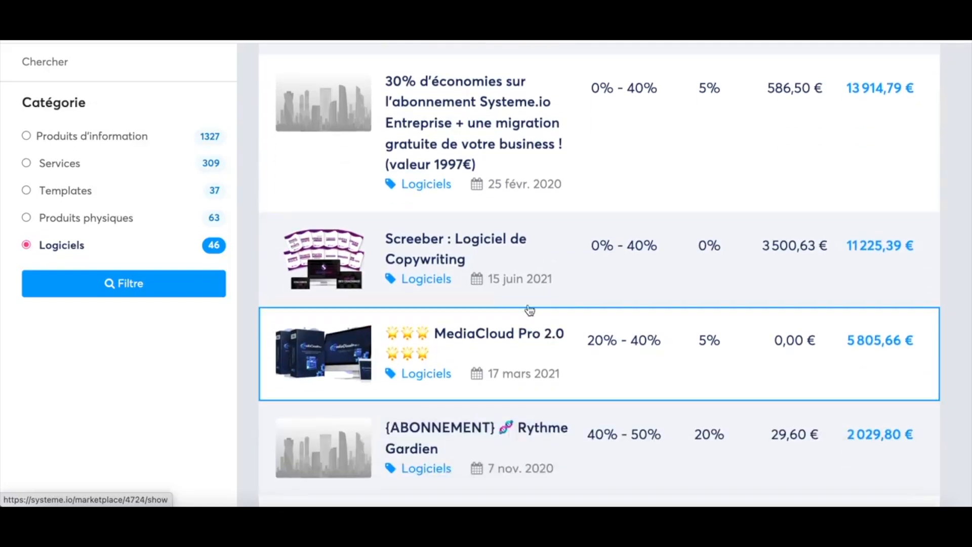
pyautogui.click(435, 249)
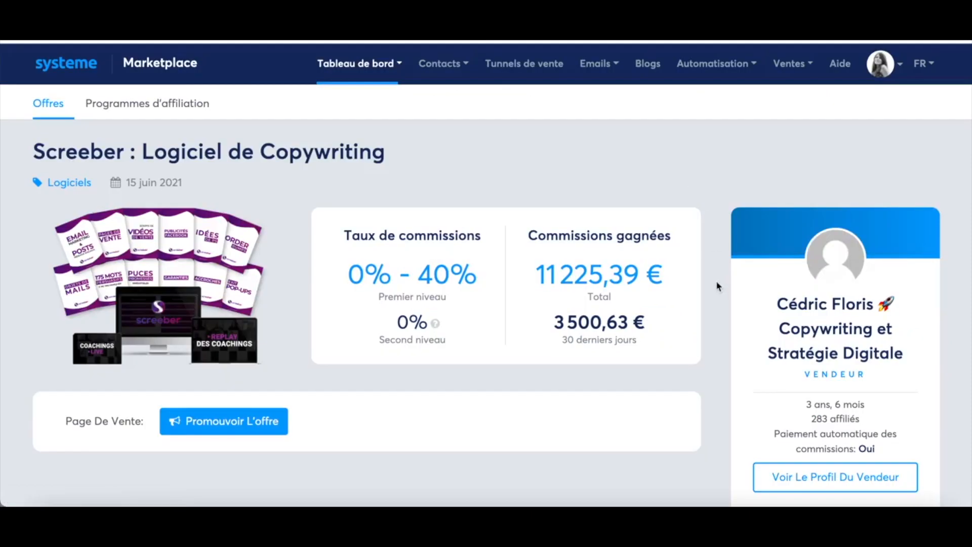
# Step: Check the Screeber offer's publication date, commission rates, earned commissions and vendor details
pyautogui.moveTo(126, 182); pyautogui.dragTo(185, 187)
pyautogui.click(207, 180)
pyautogui.scroll(-2, 569, 306)
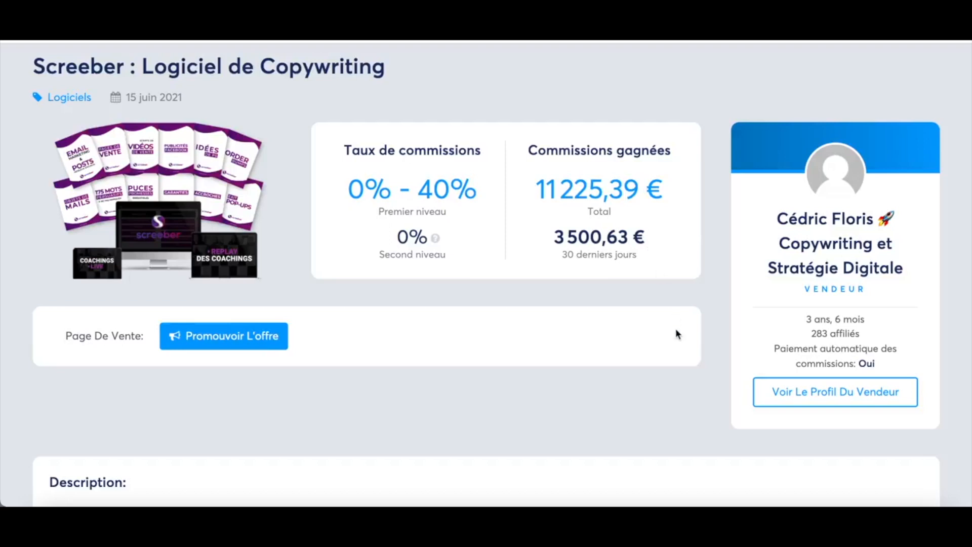
pyautogui.scroll(-1, 676, 330)
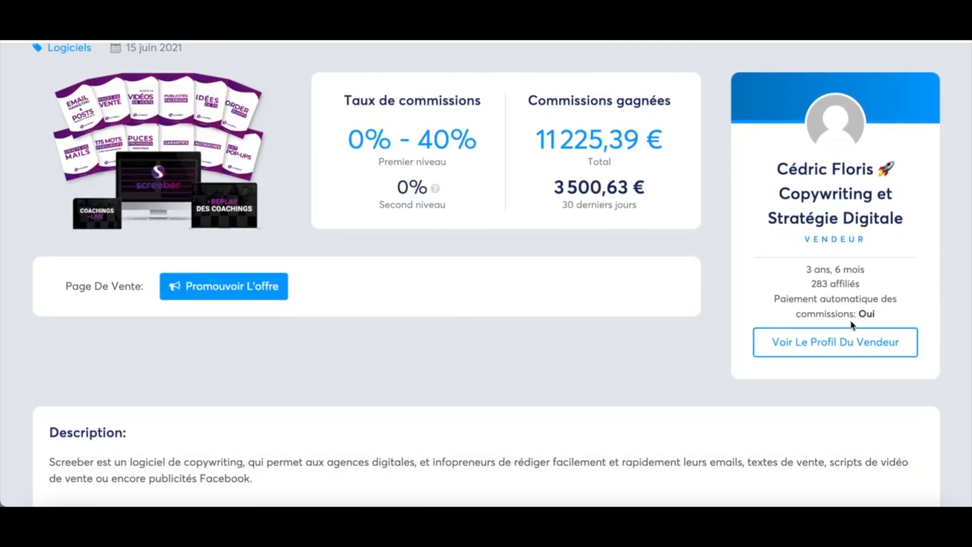
# Step: Skim the Screeber description and read its product overview and triple objective
pyautogui.scroll(-14, 851, 309)
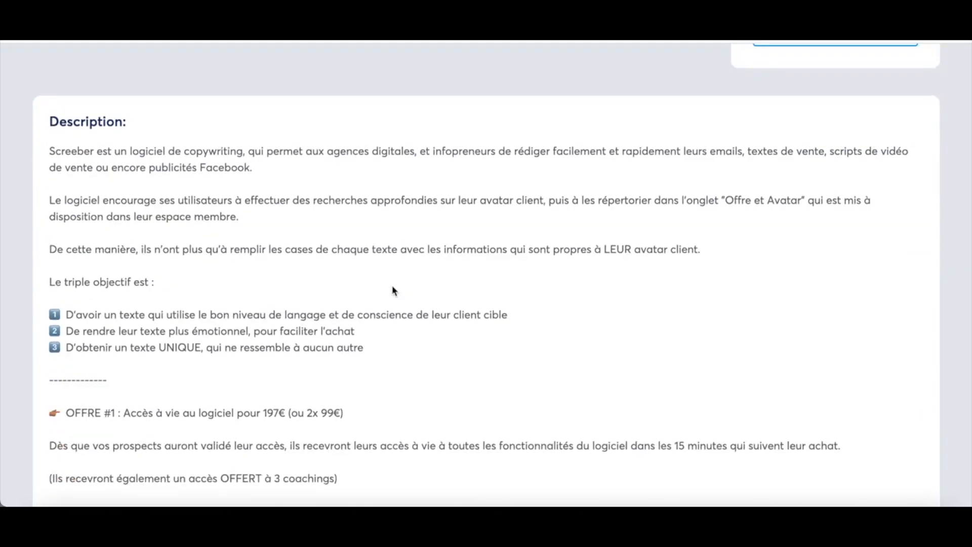
pyautogui.scroll(-7, 394, 291)
pyautogui.scroll(14, 393, 288)
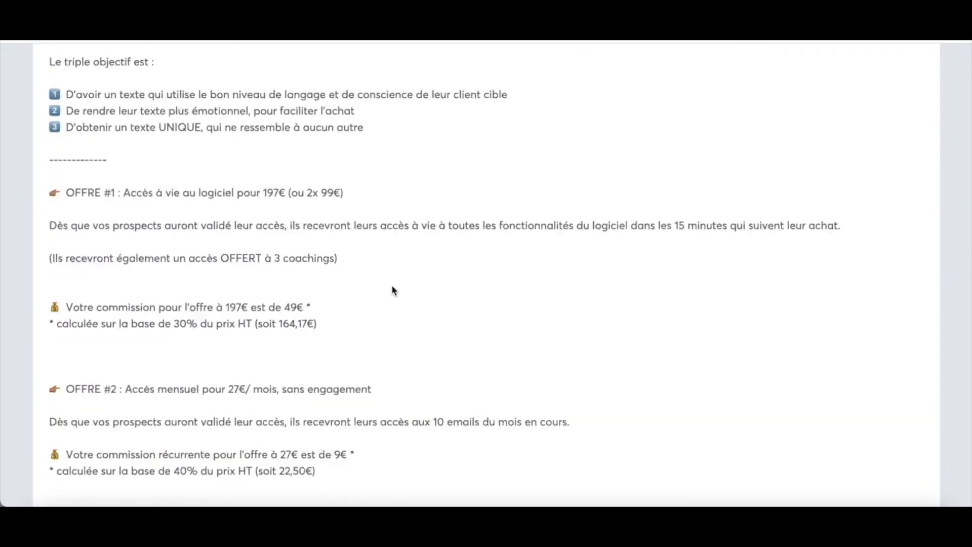
pyautogui.scroll(-2, 393, 288)
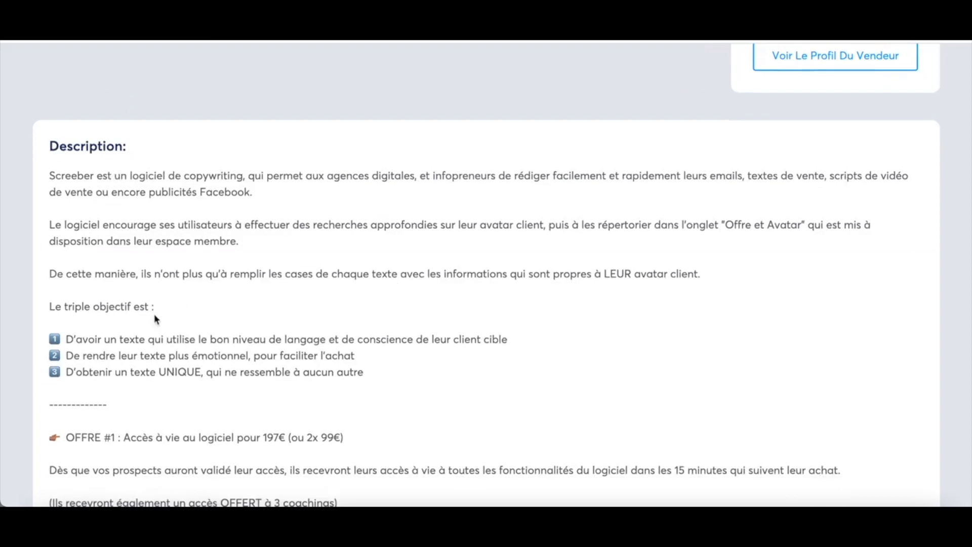
# Step: Compare the terms and affiliate commissions of OFFRE #1 and OFFRE #2 in the Screeber description
pyautogui.scroll(-5, 152, 330)
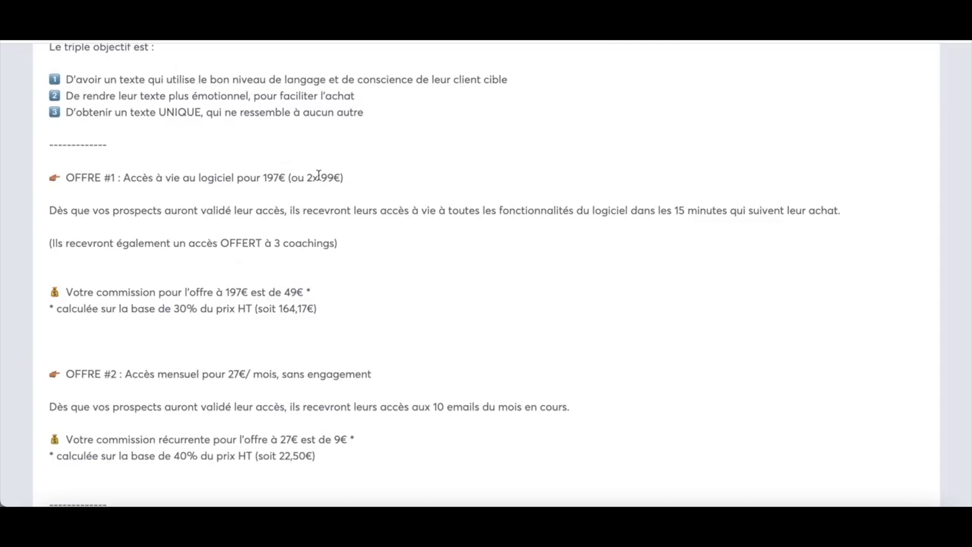
pyautogui.scroll(-2, 265, 219)
pyautogui.scroll(-1, 264, 223)
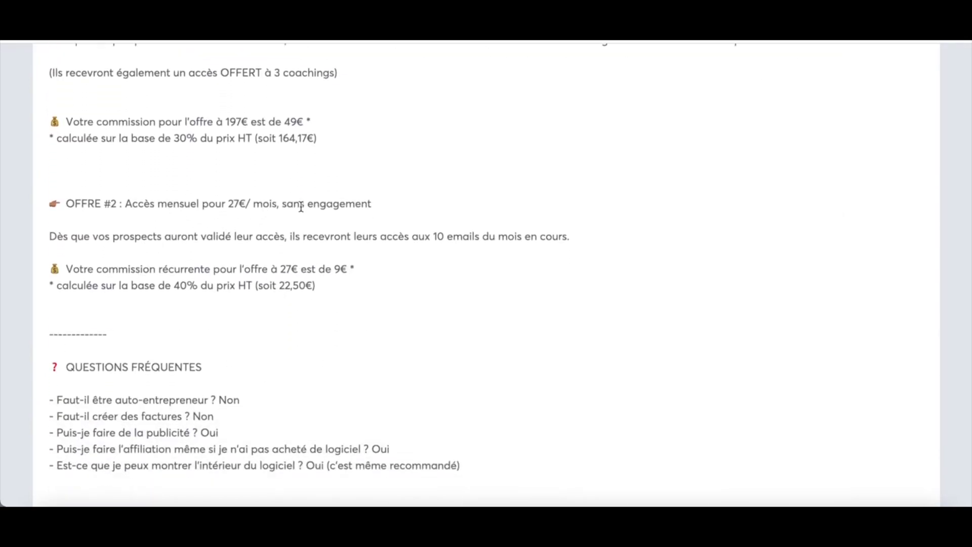
pyautogui.scroll(-2, 299, 209)
pyautogui.scroll(4, 304, 301)
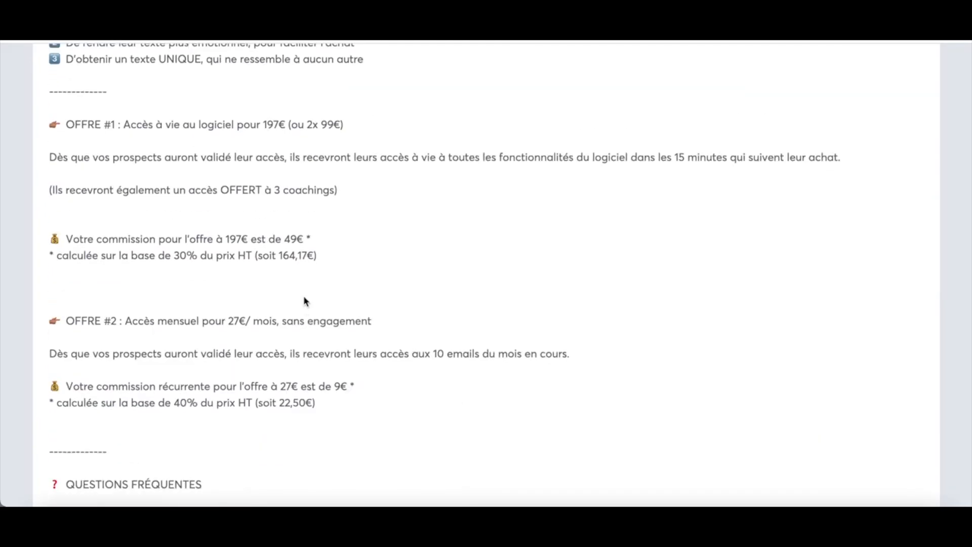
pyautogui.scroll(-4, 304, 300)
pyautogui.scroll(2, 303, 298)
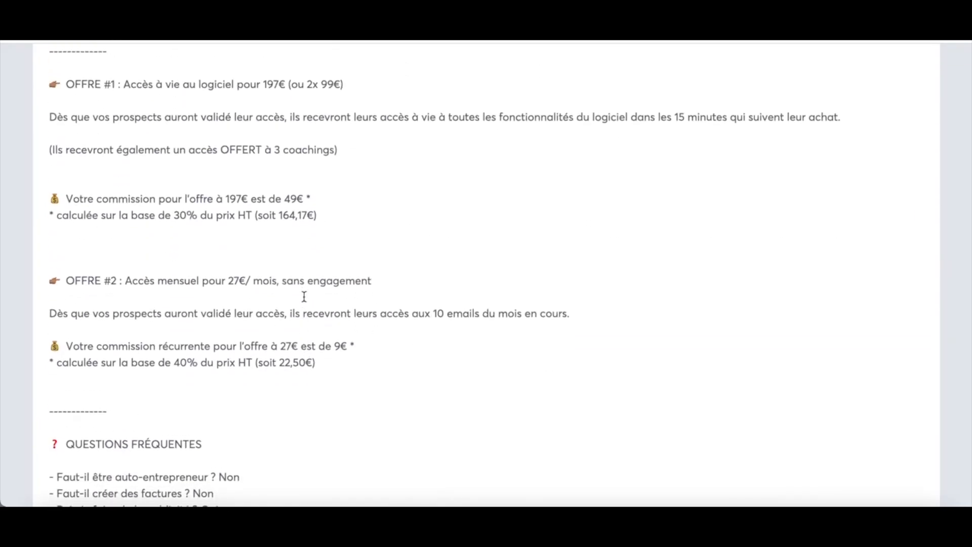
pyautogui.scroll(-1, 304, 296)
pyautogui.scroll(1, 156, 190)
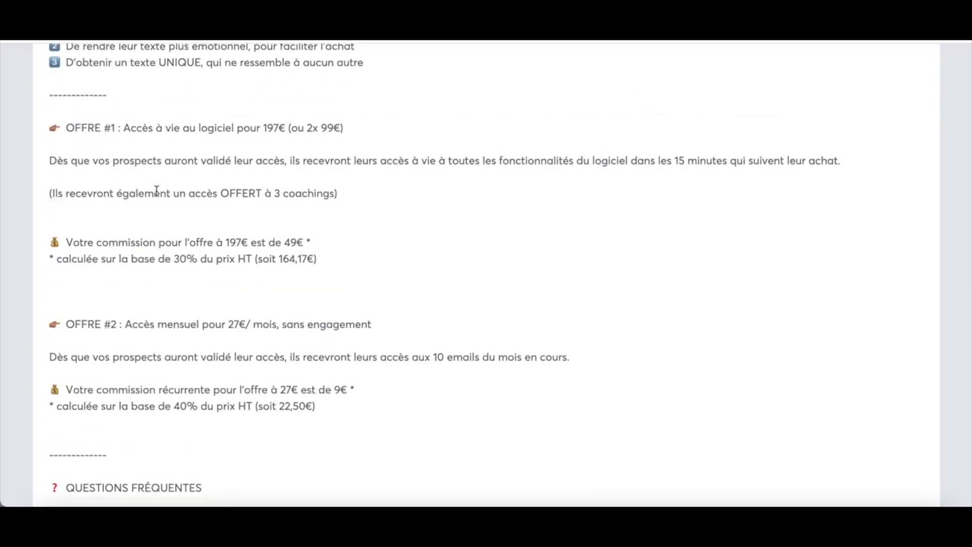
# Step: Highlight the commission line and its calculation basis for the 197€ lifetime offer
pyautogui.moveTo(173, 257); pyautogui.dragTo(304, 242)
pyautogui.click(271, 258)
pyautogui.click(265, 242)
pyautogui.scroll(-1, 335, 252)
pyautogui.click(335, 252)
# Step: Read the frequently asked questions and payment notes, and return to the start of the Screeber offer page
pyautogui.scroll(-5, 335, 252)
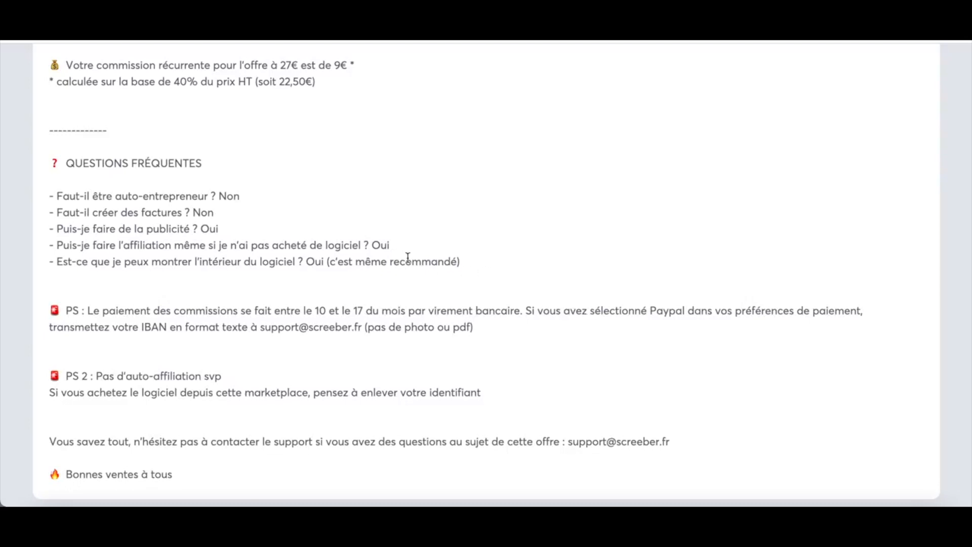
pyautogui.scroll(-1, 408, 257)
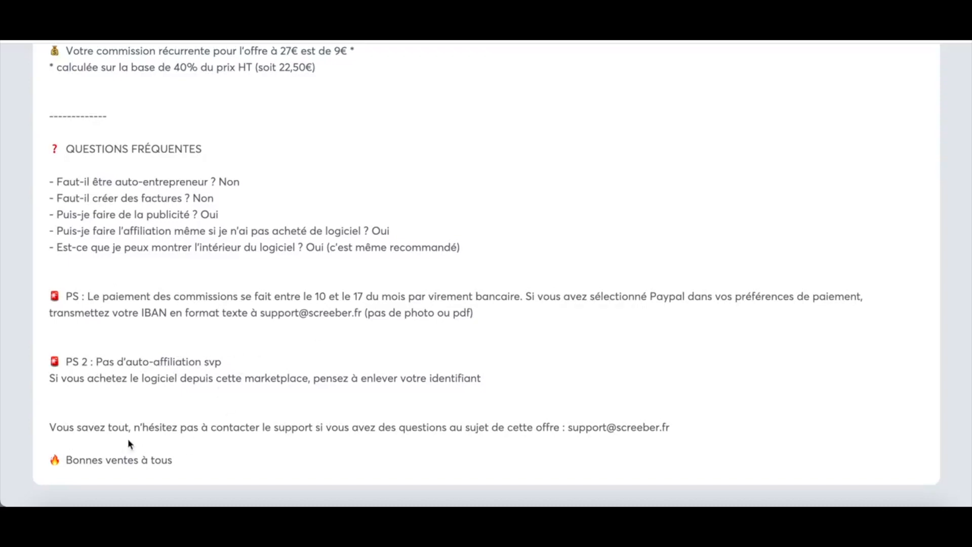
pyautogui.scroll(15, 127, 439)
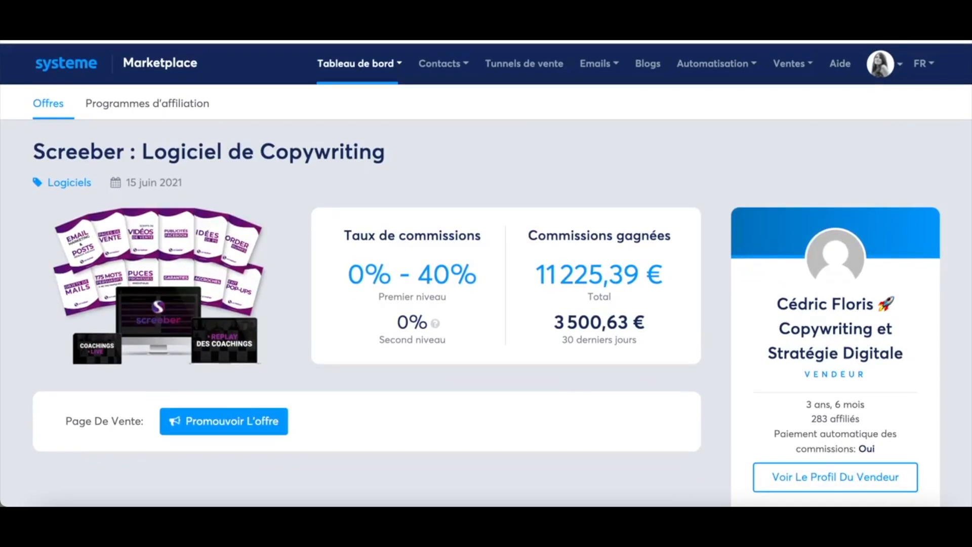
# Step: Return to the Logiciels offer list and open the Wolf Creator (logiciel Instagram) offer
pyautogui.hotkey('alt', 'Left')
pyautogui.scroll(2, 599, 367)
pyautogui.scroll(-4, 599, 367)
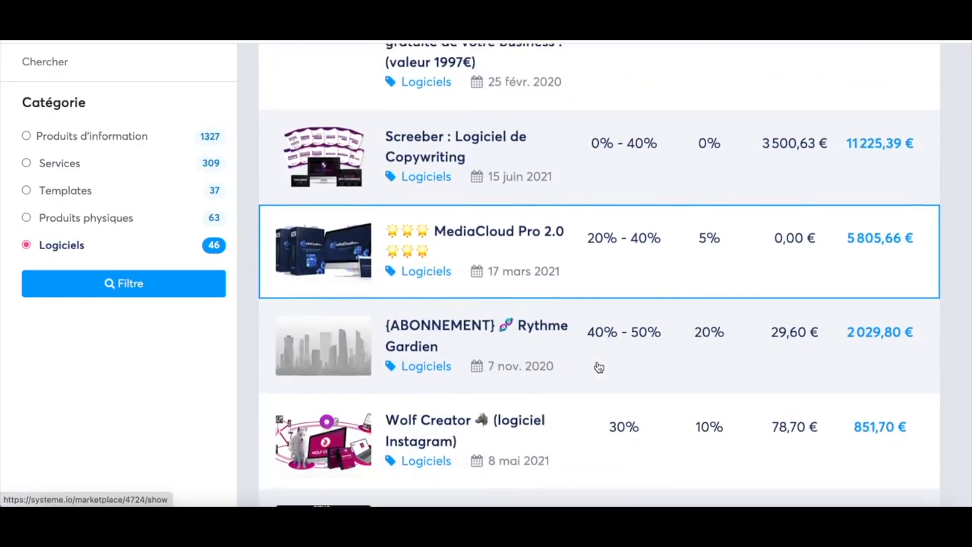
pyautogui.scroll(-3, 599, 367)
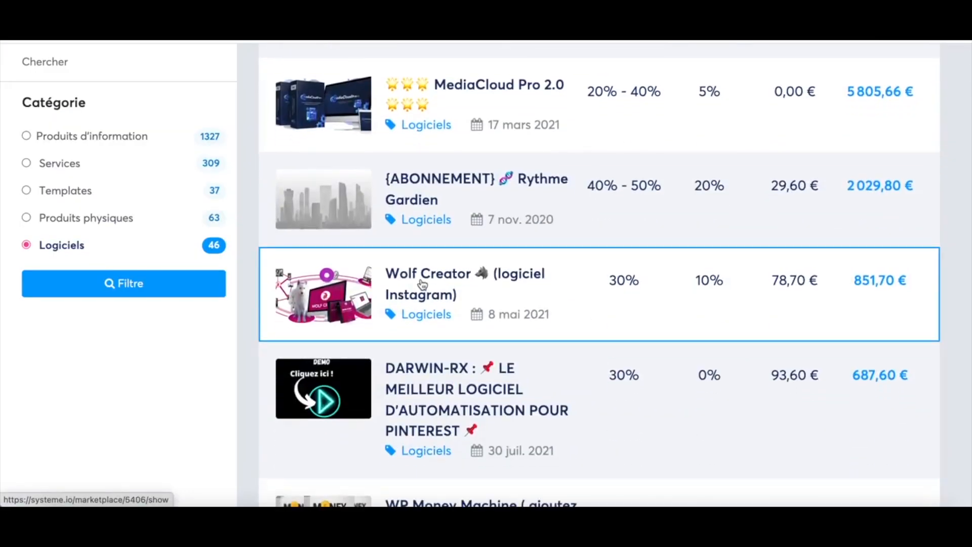
pyautogui.click(421, 283)
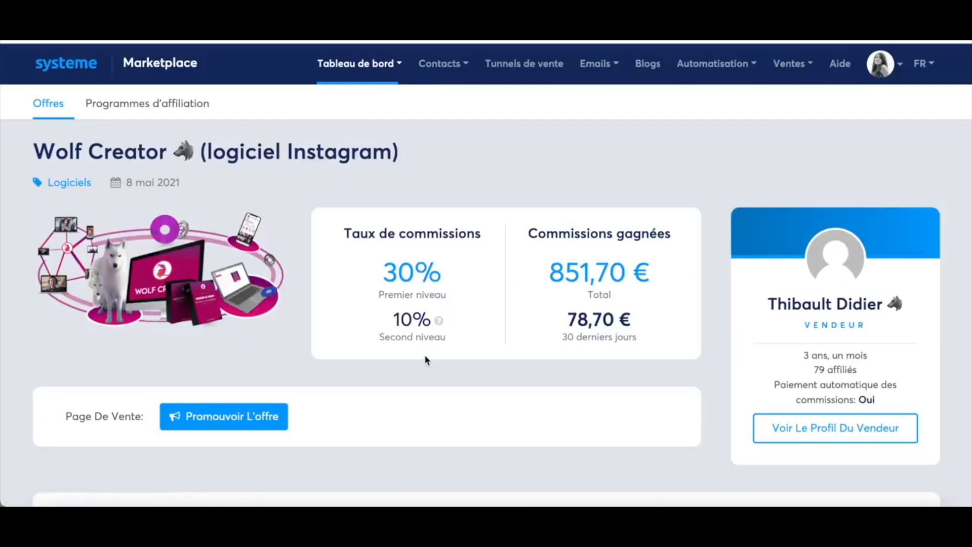
# Step: Read the Wolf Creator description, covering the access prices, commission levels, upsell, included features and affiliate bonuses
pyautogui.scroll(-1, 424, 358)
pyautogui.scroll(-6, 424, 236)
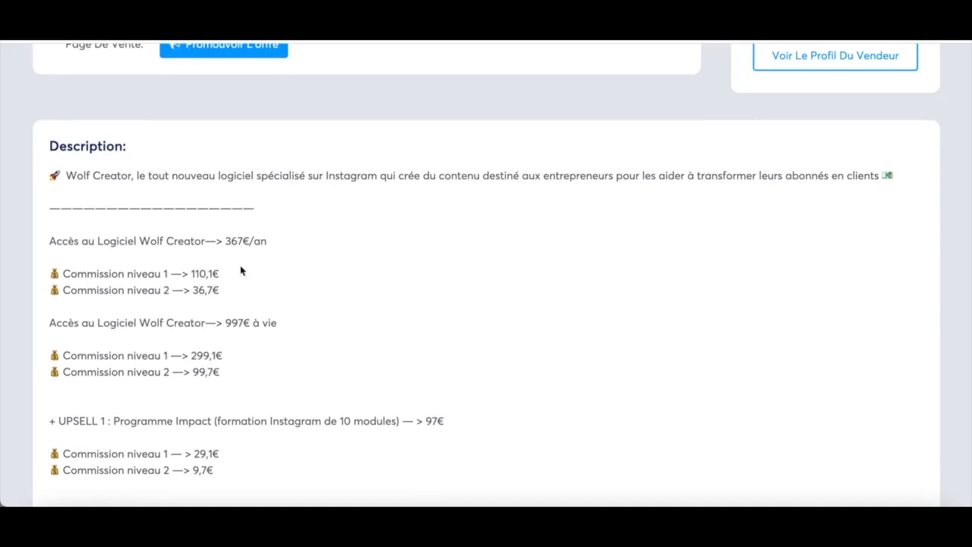
pyautogui.scroll(-4, 271, 323)
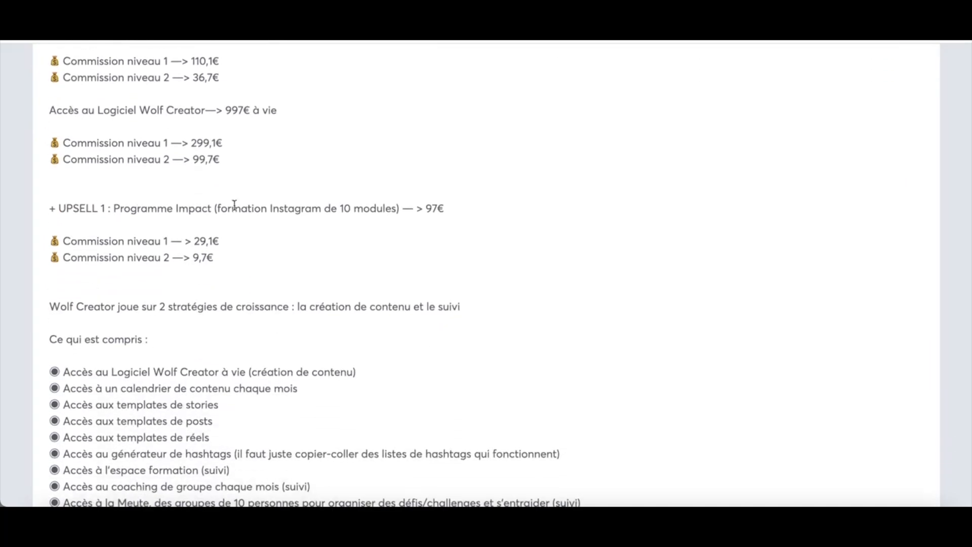
pyautogui.scroll(-3, 236, 316)
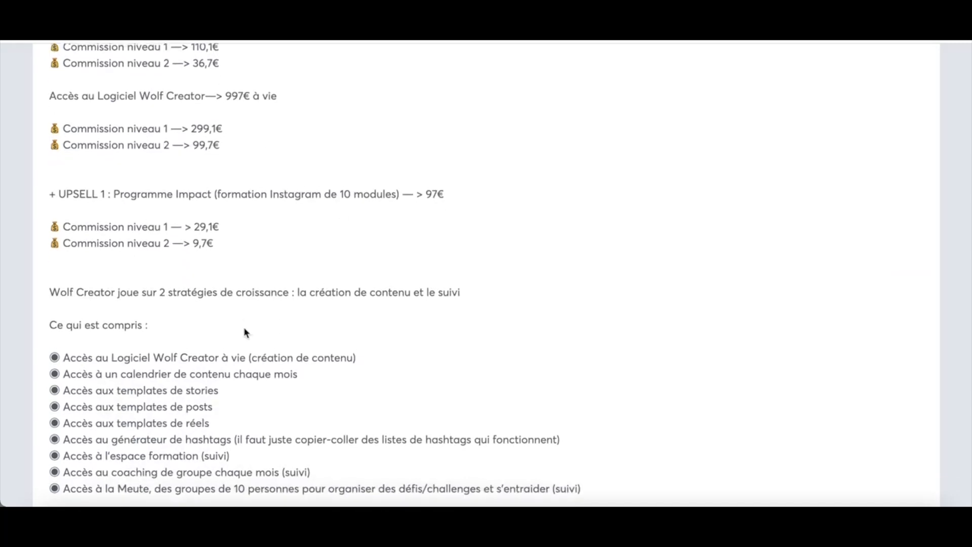
pyautogui.scroll(-2, 245, 331)
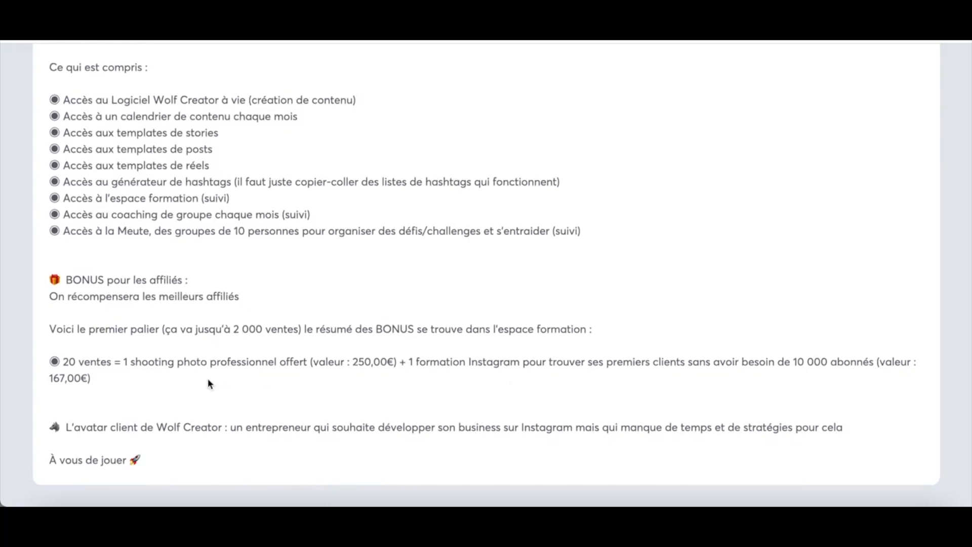
pyautogui.scroll(15, 316, 350)
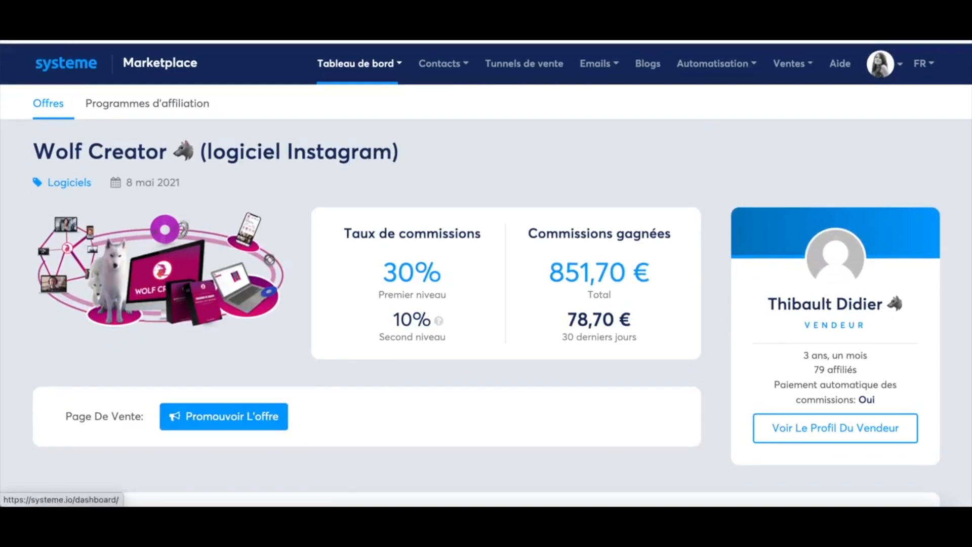
# Step: Go back to the marketplace offer list and select the Produits d'information category
pyautogui.hotkey('alt', 'Left')
pyautogui.scroll(12, 111, 130)
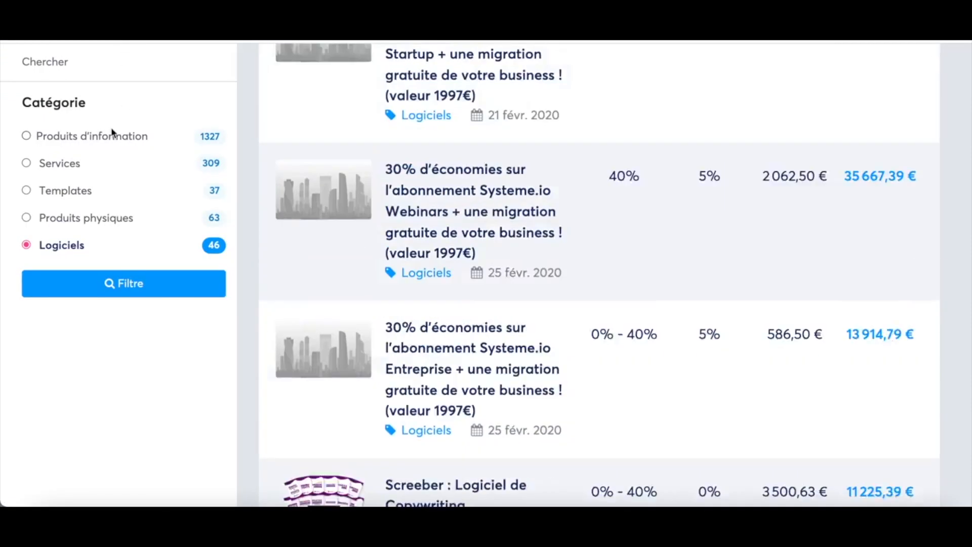
pyautogui.click(29, 135)
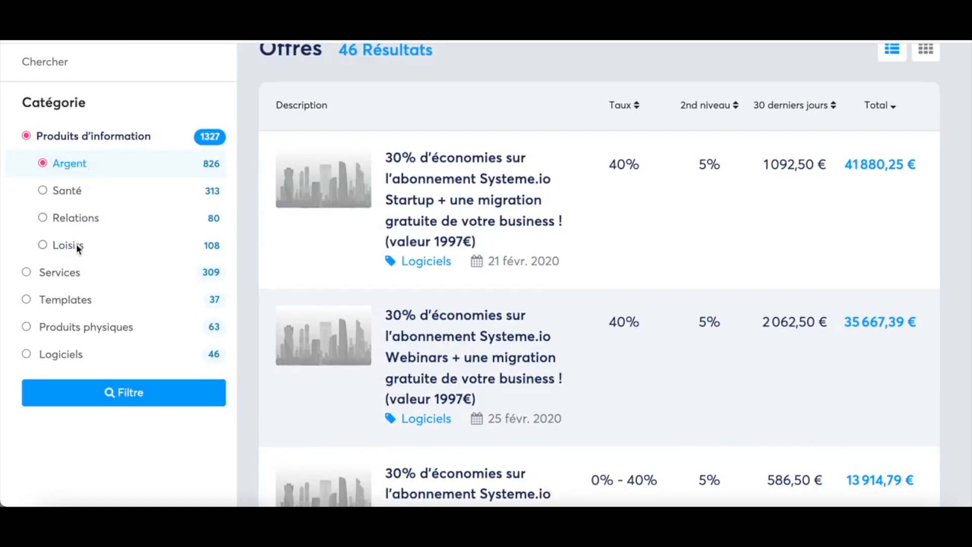
# Step: Search for "guitare" and filter the offers by the Loisirs subcategory
pyautogui.scroll(3, 76, 244)
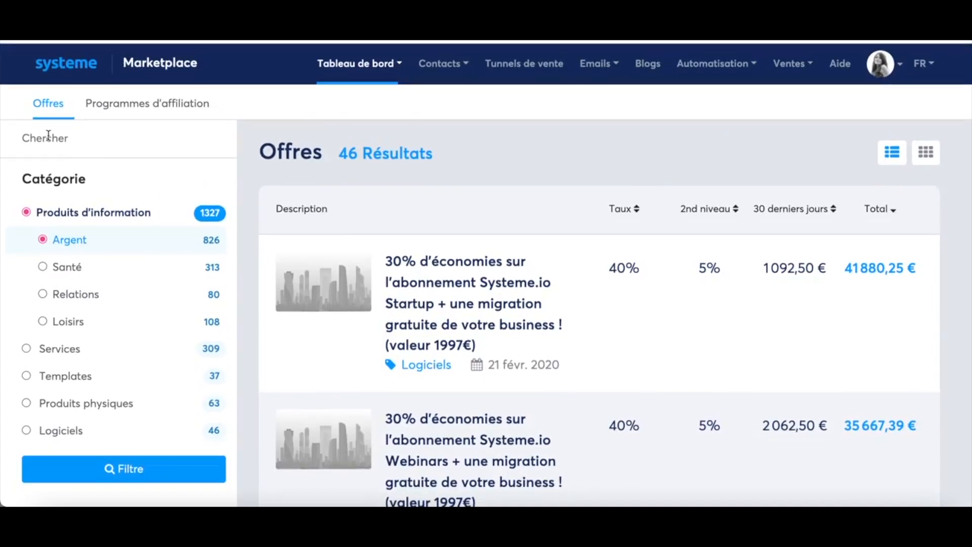
pyautogui.click(73, 138)
pyautogui.write('guitare')
pyautogui.press('Return')
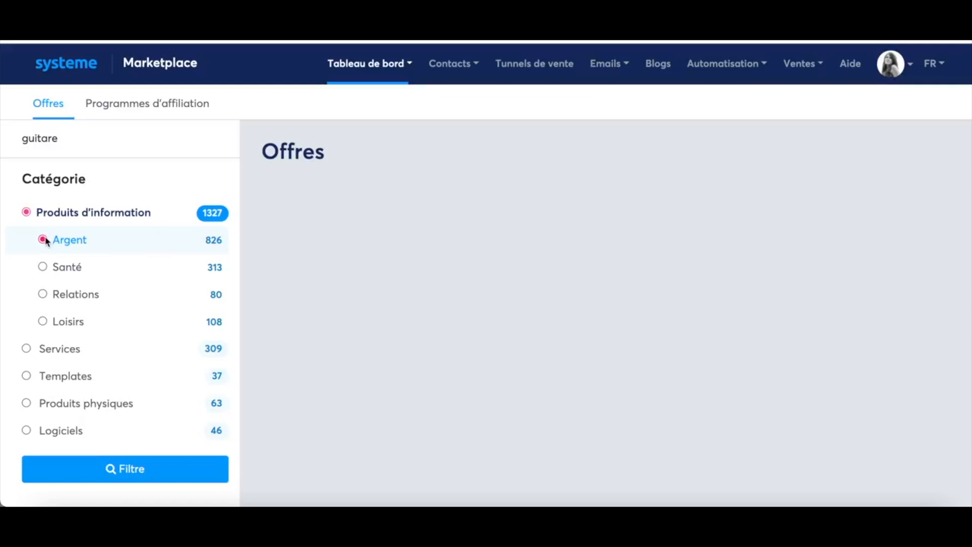
pyautogui.click(46, 321)
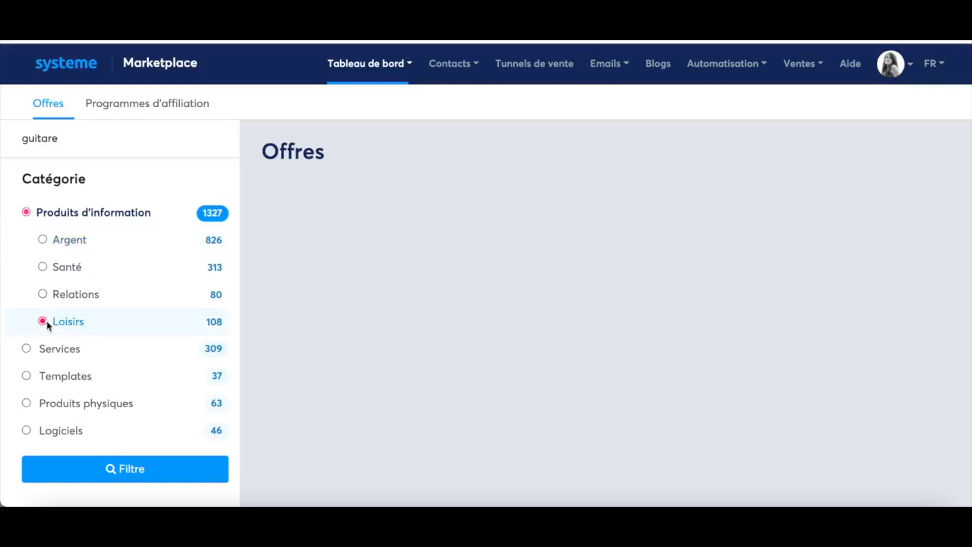
pyautogui.click(131, 468)
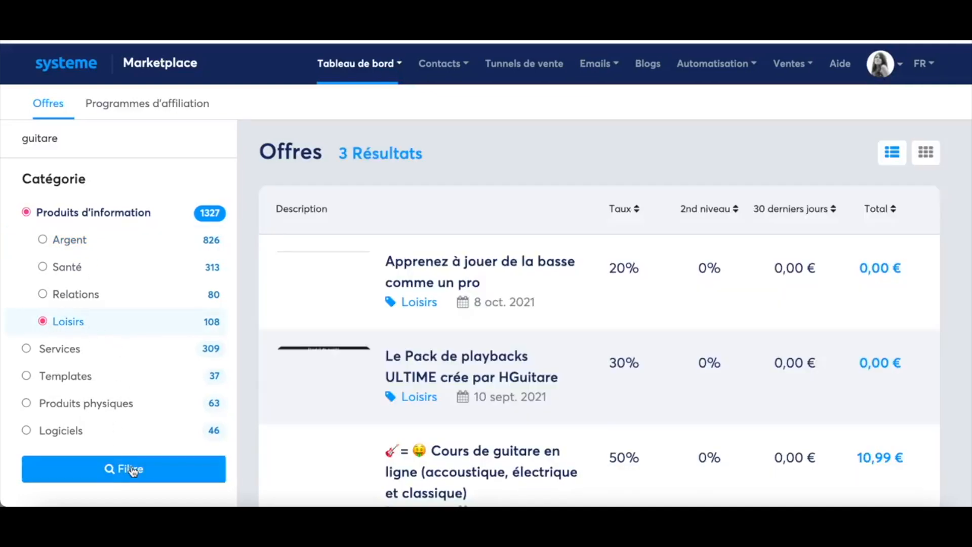
# Step: Open the Cours de guitare en ligne offer and read its commission rates, vendor details and description
pyautogui.scroll(-2, 547, 309)
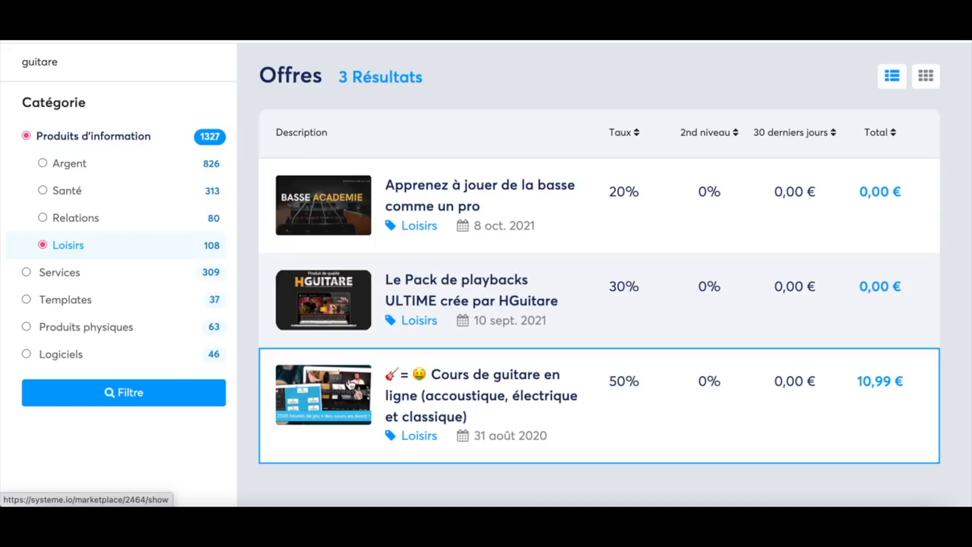
pyautogui.click(479, 383)
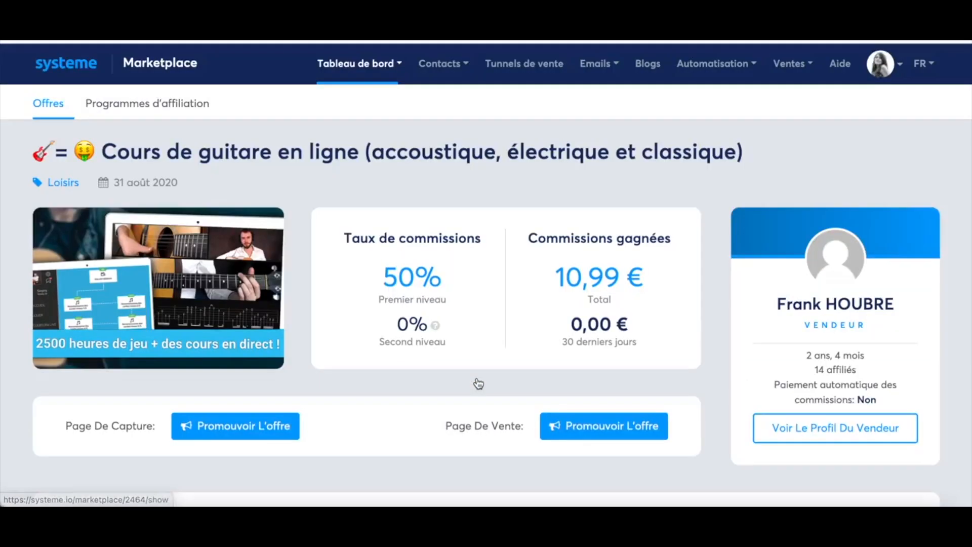
pyautogui.scroll(-2, 339, 382)
pyautogui.scroll(-2, 337, 381)
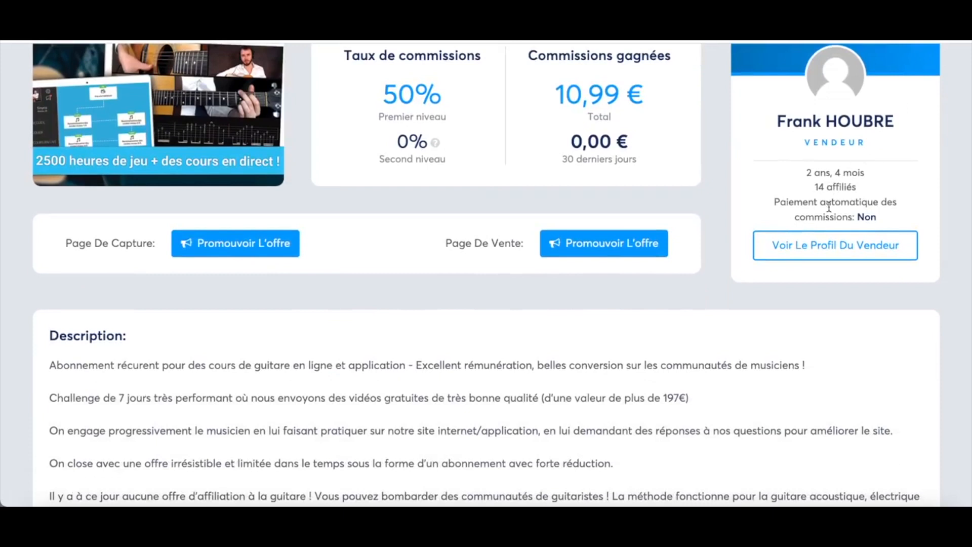
pyautogui.scroll(-1, 613, 325)
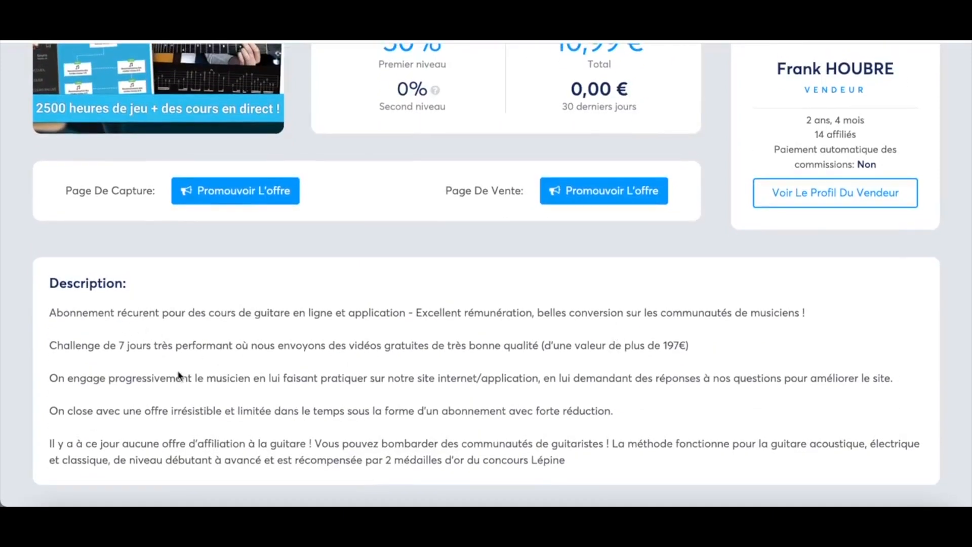
pyautogui.scroll(4, 421, 337)
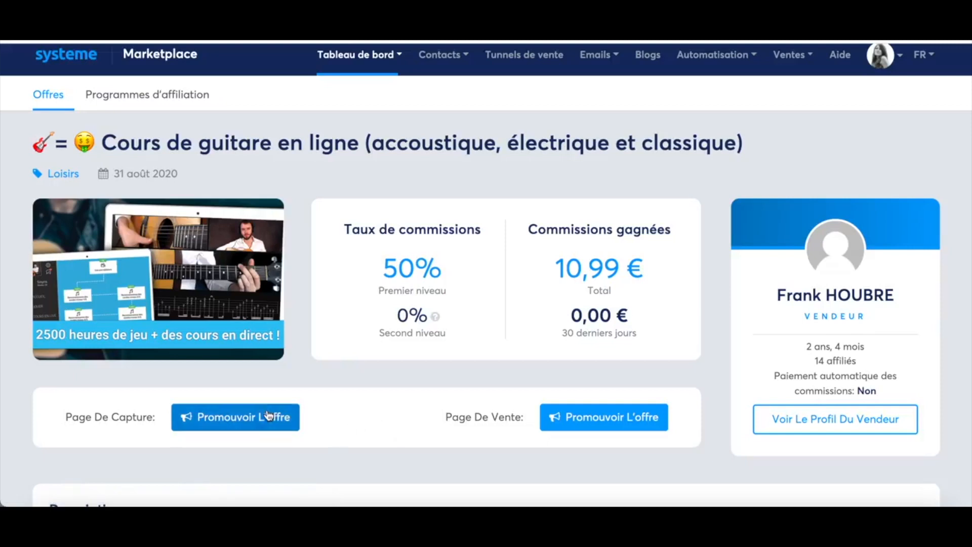
# Step: Open the guitar offer's capture page, review its testimonials and dismiss the challenge sign-up form
pyautogui.click(237, 417)
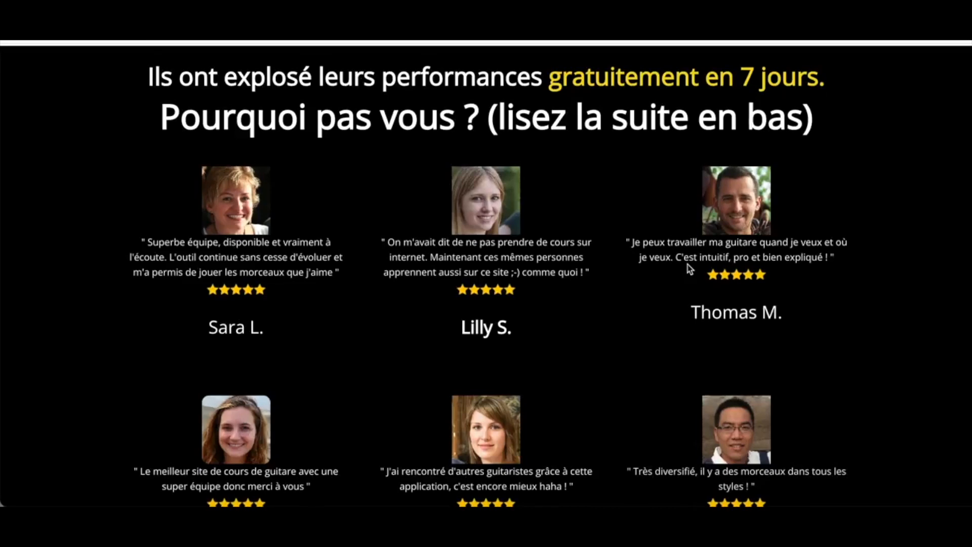
pyautogui.scroll(-10, 688, 265)
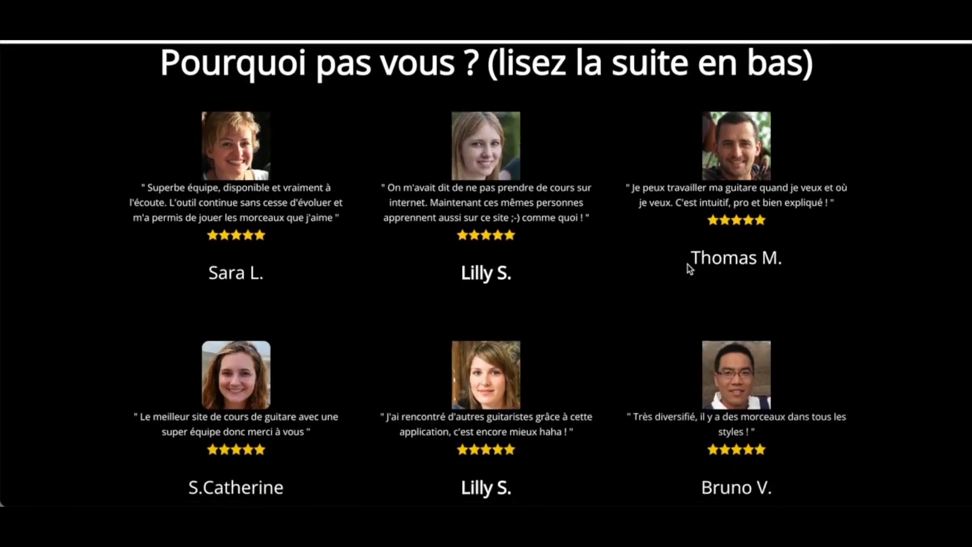
pyautogui.scroll(10, 687, 254)
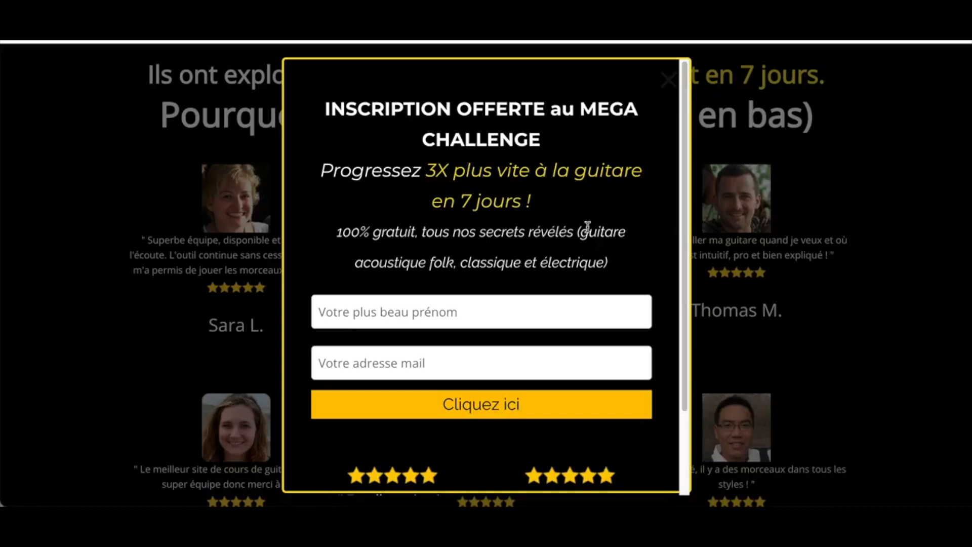
pyautogui.click(668, 79)
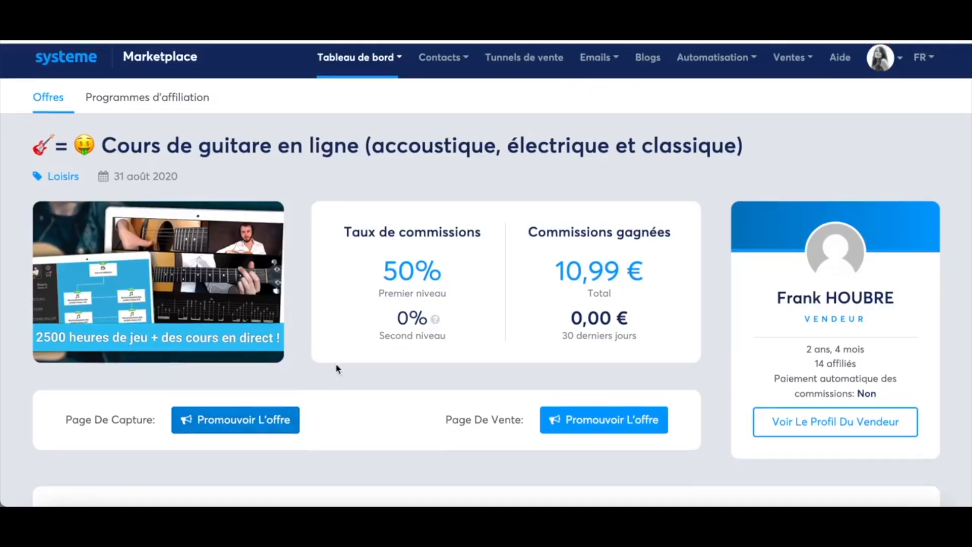
# Step: Open the guitar offer's sales page, review its subscription price and refund guarantee, and return to the marketplace offer
pyautogui.scroll(-2, 299, 393)
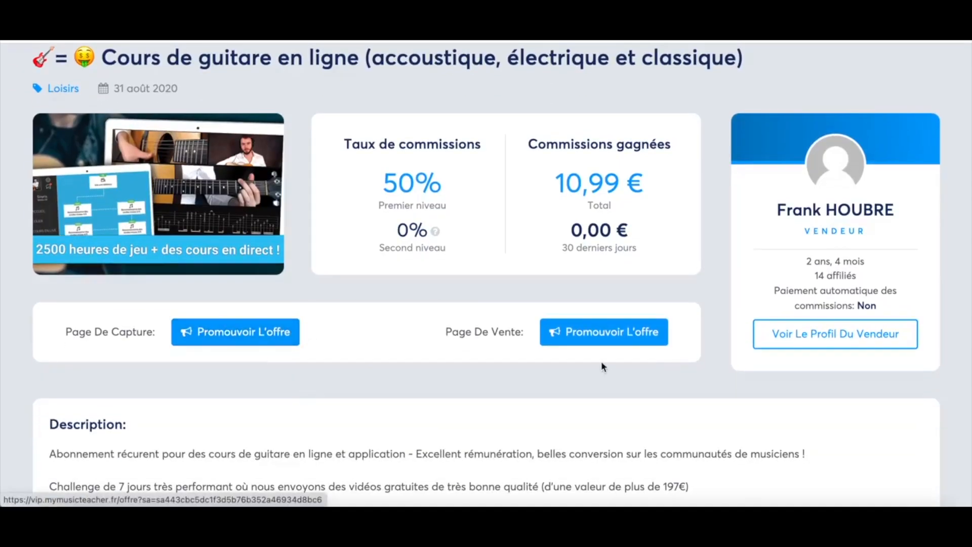
pyautogui.click(258, 332)
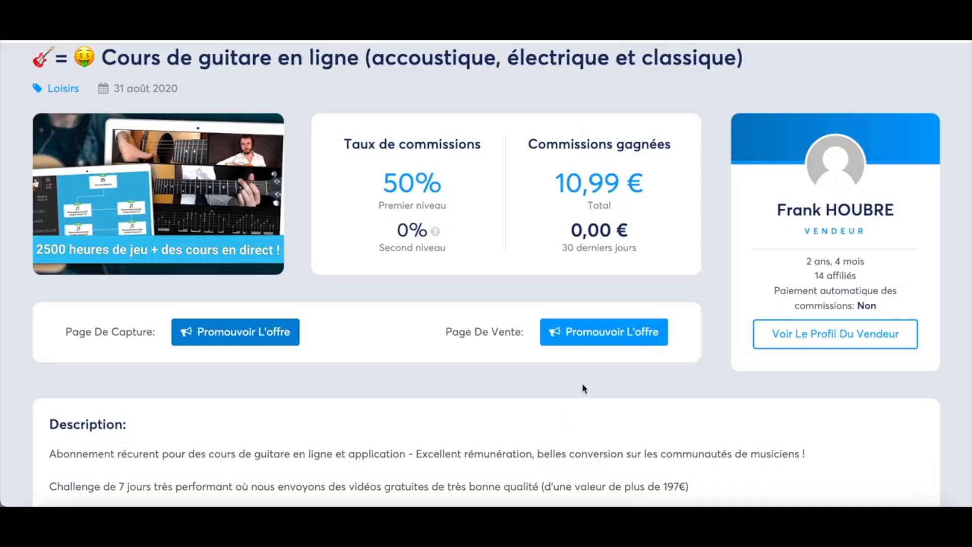
pyautogui.click(589, 329)
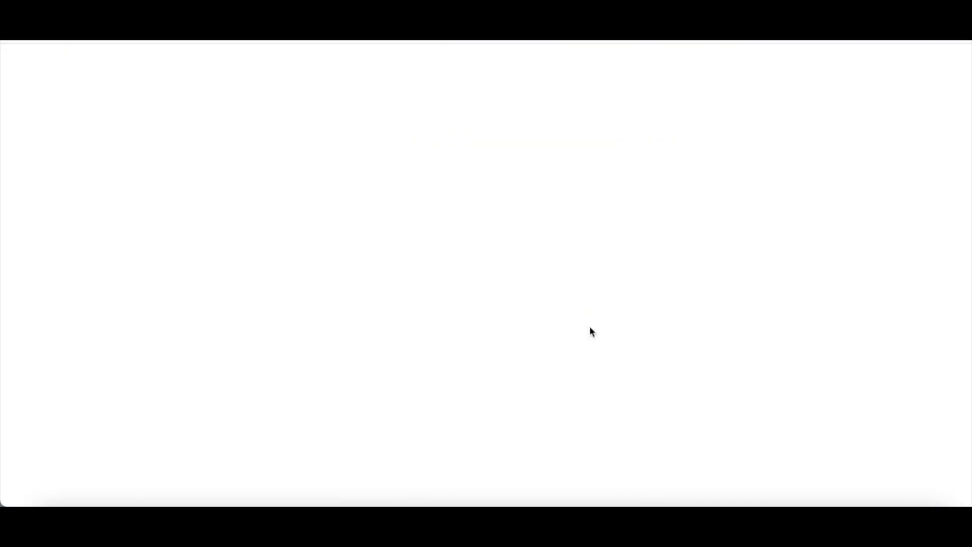
pyautogui.scroll(-5, 316, 310)
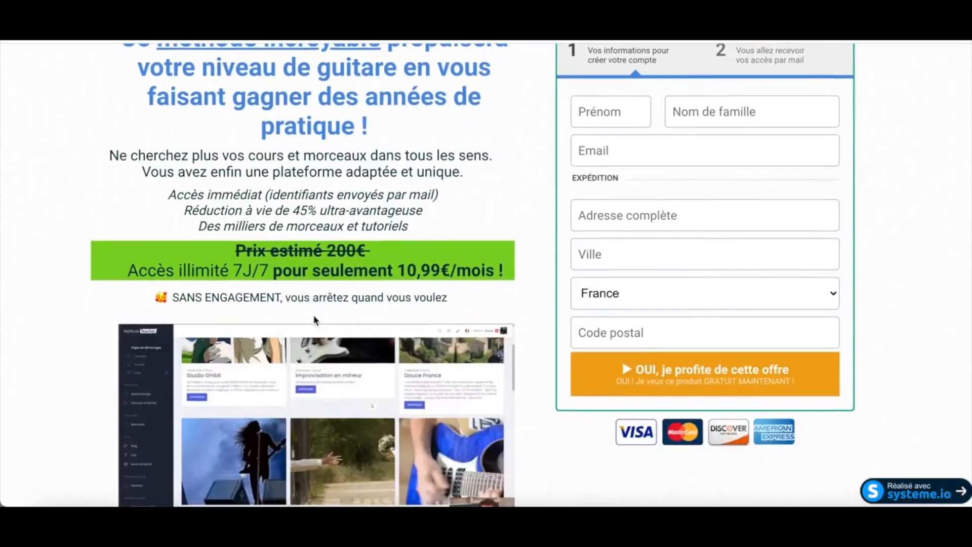
pyautogui.scroll(-10, 455, 353)
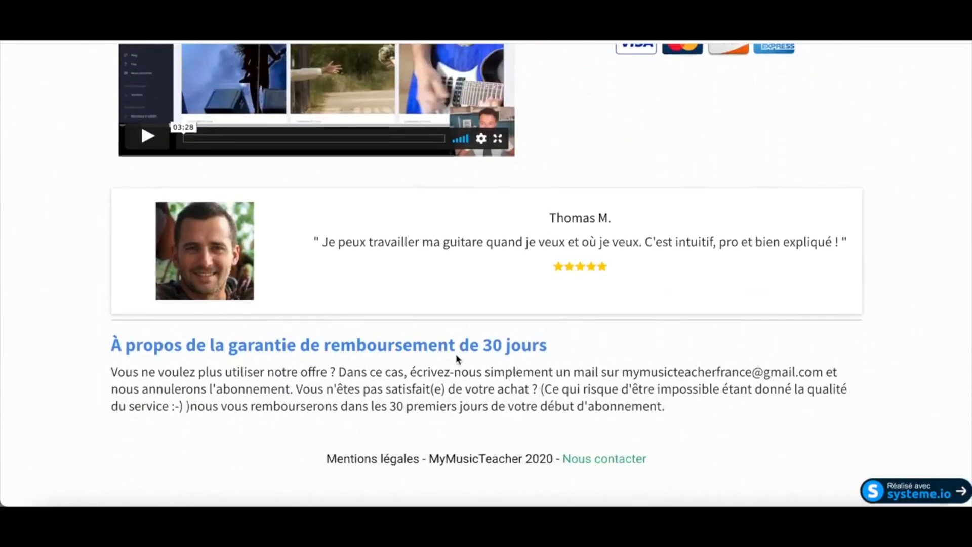
pyautogui.scroll(12, 456, 353)
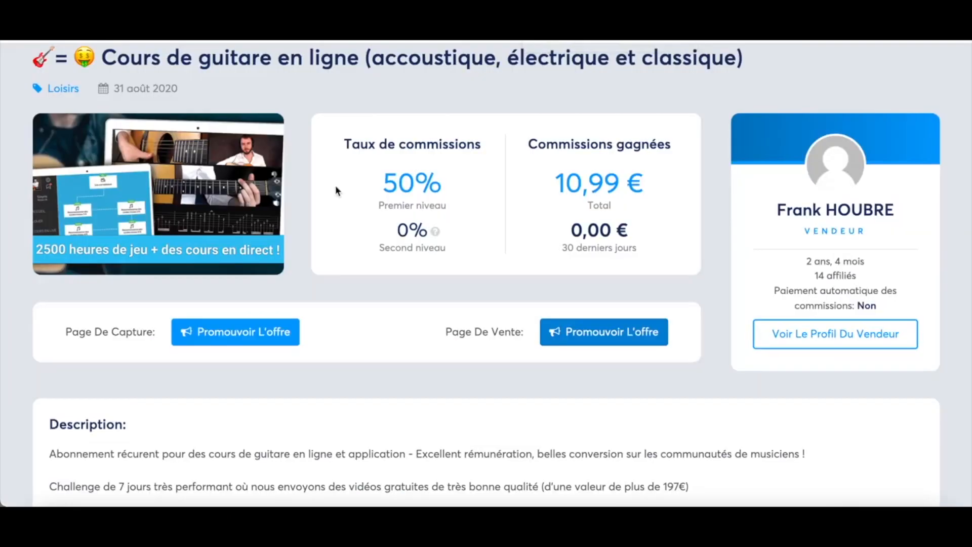
pyautogui.scroll(2, 335, 185)
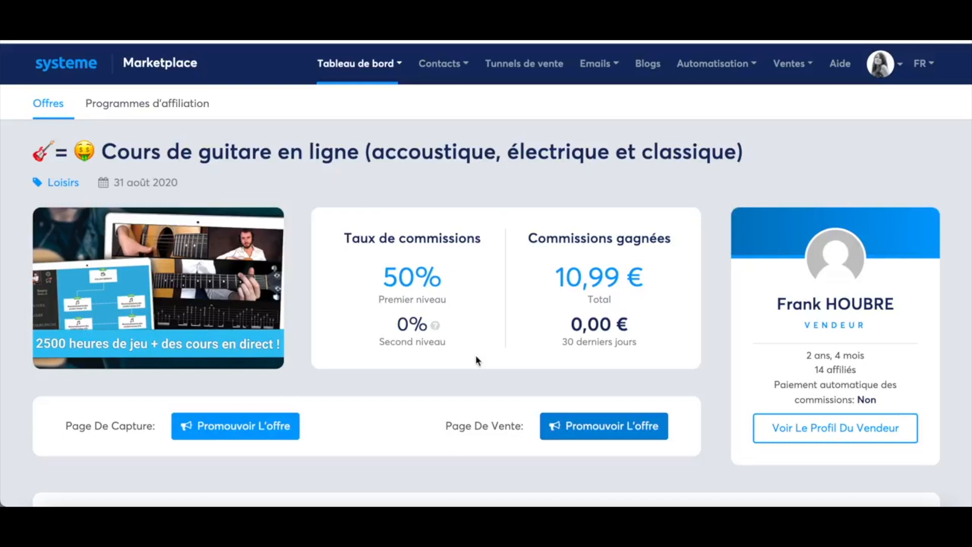
# Step: Open the affiliate dashboard and examine the total and pending commissions in the general statistics
pyautogui.click(375, 74)
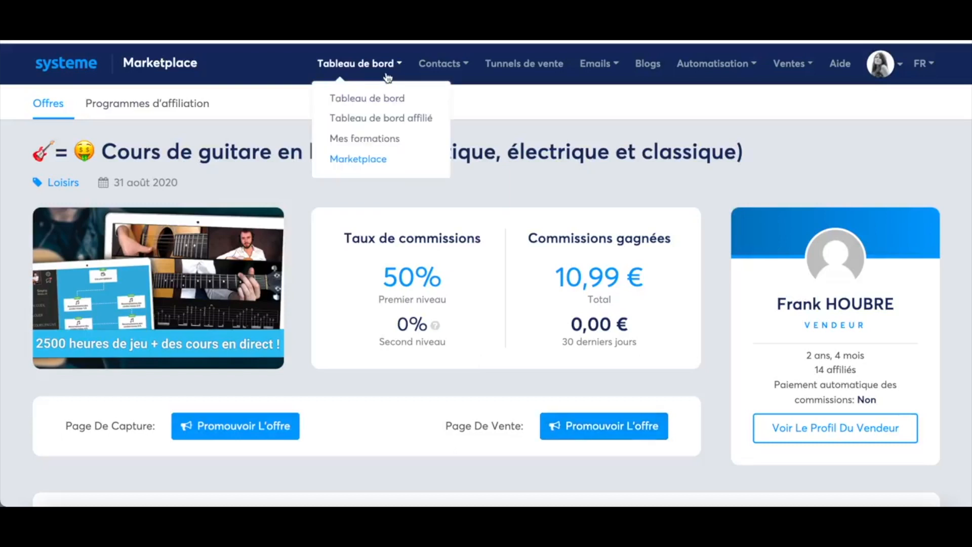
pyautogui.click(364, 119)
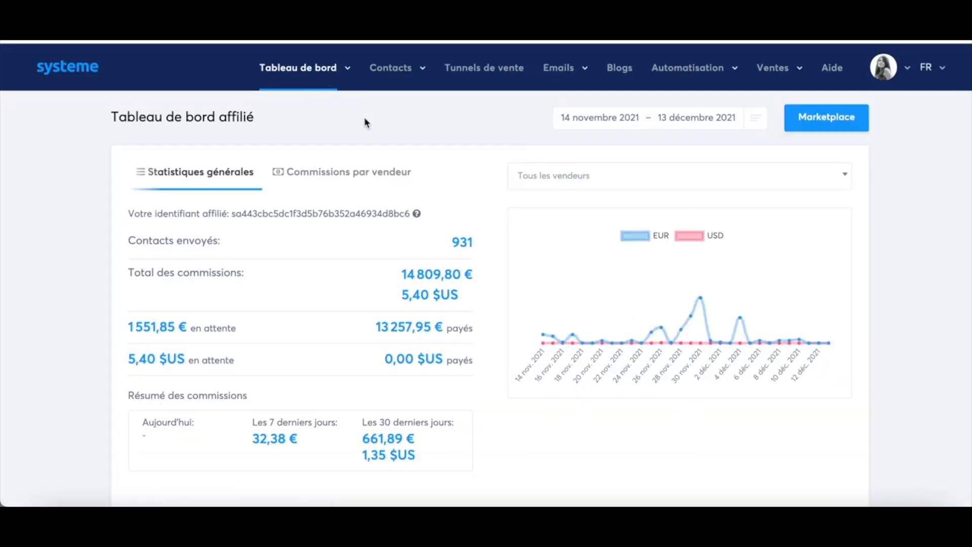
pyautogui.scroll(-1, 306, 301)
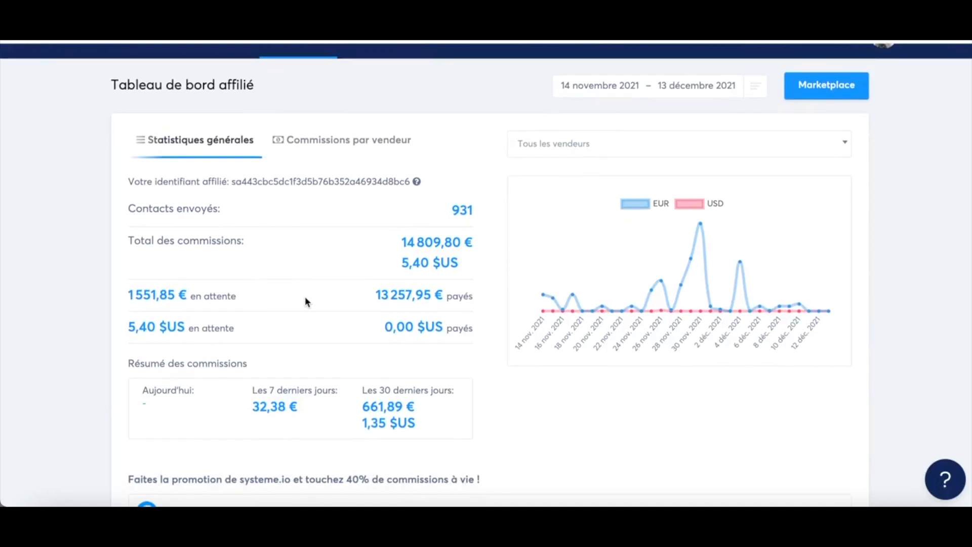
pyautogui.moveTo(278, 293); pyautogui.dragTo(298, 249)
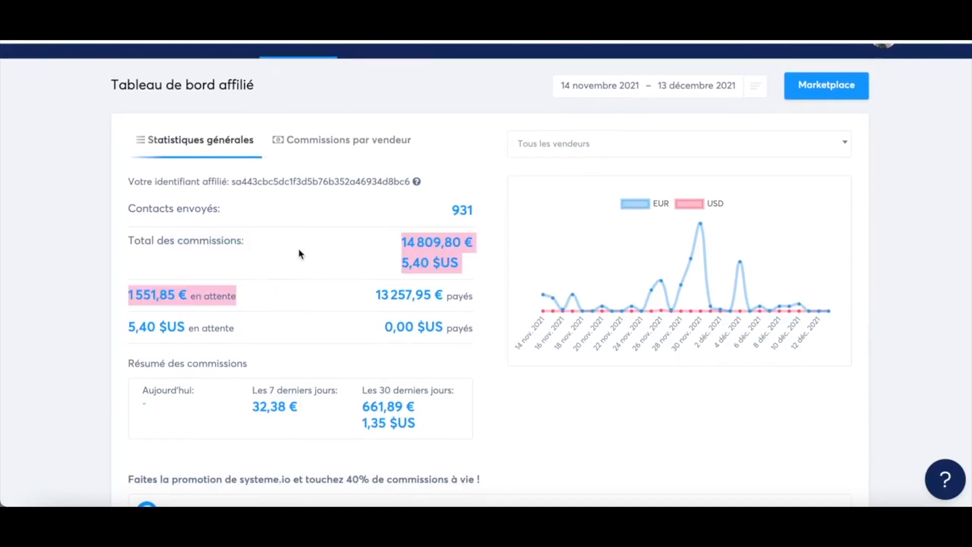
pyautogui.click(234, 243)
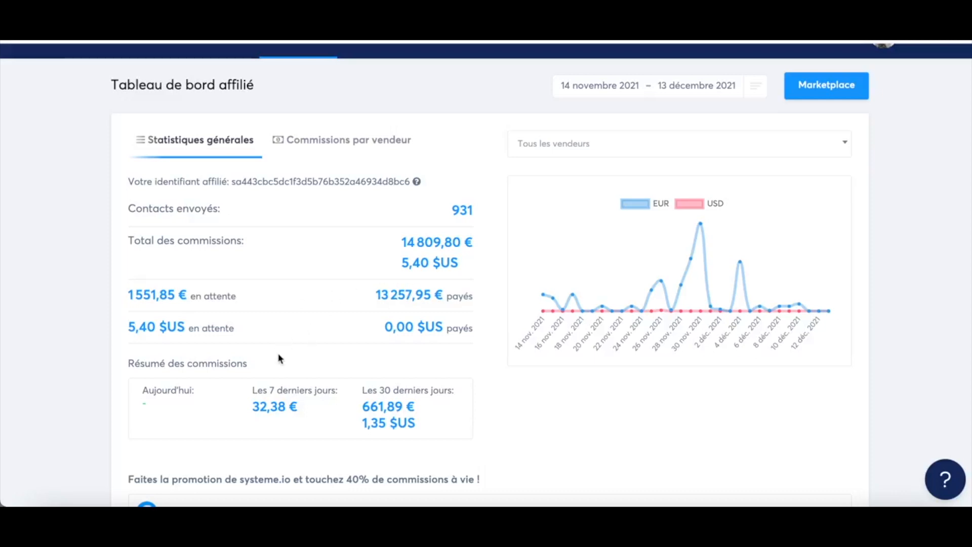
# Step: Review the recent commission summary, the EUR and USD chart and the affiliate link section of the dashboard
pyautogui.scroll(-1, 278, 365)
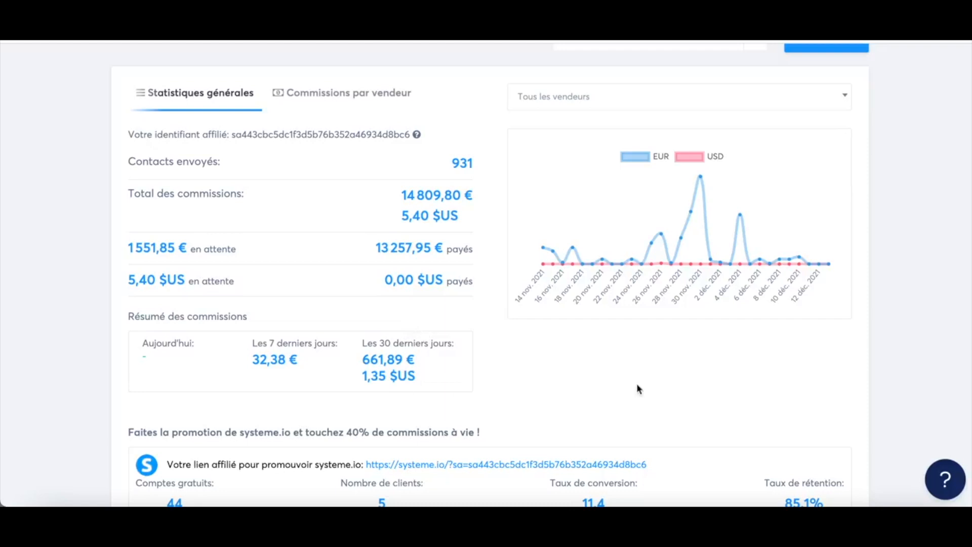
pyautogui.scroll(1, 638, 387)
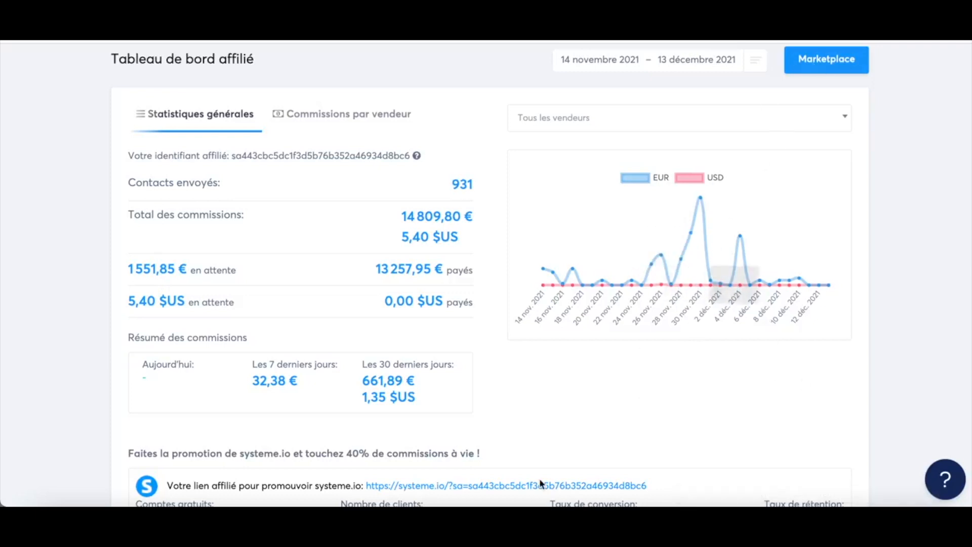
pyautogui.scroll(3, 658, 392)
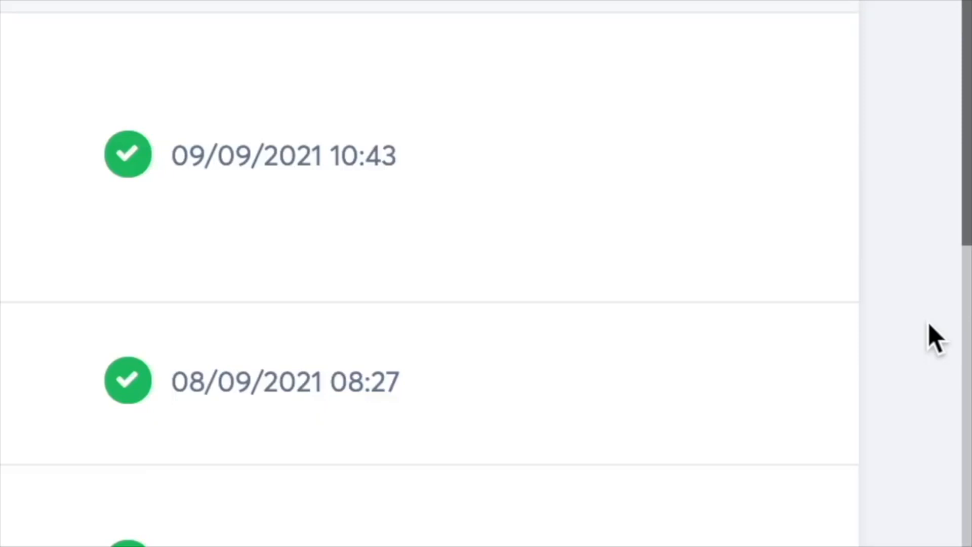
# Step: Open the resend form for the newsletter sent on 08/09/2021 at 08:27, read its options and close it without sending
pyautogui.moveTo(716, 394)
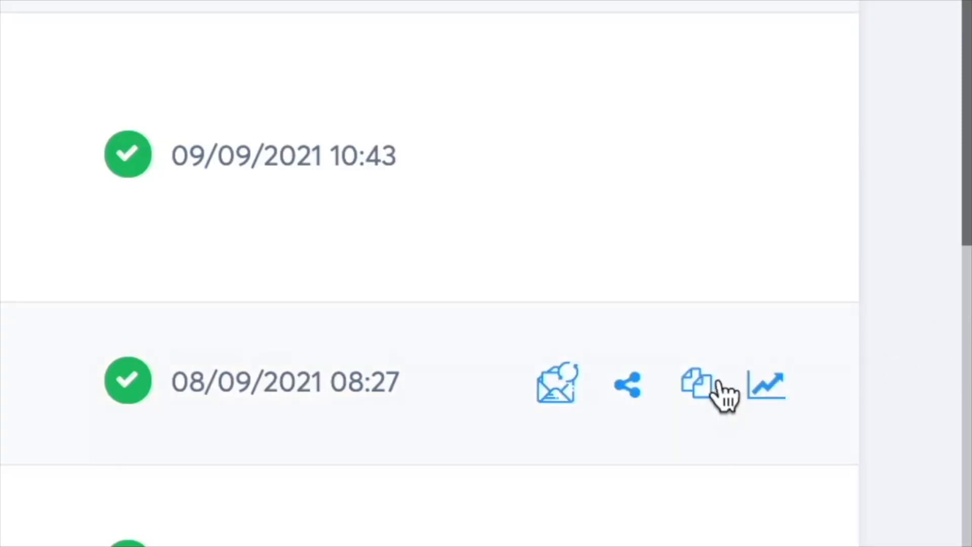
pyautogui.click(563, 394)
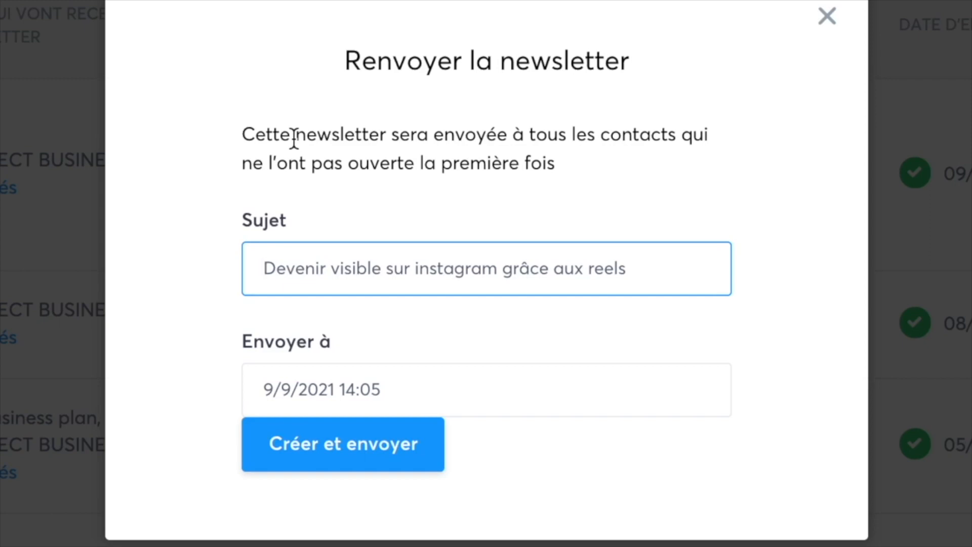
pyautogui.click(827, 16)
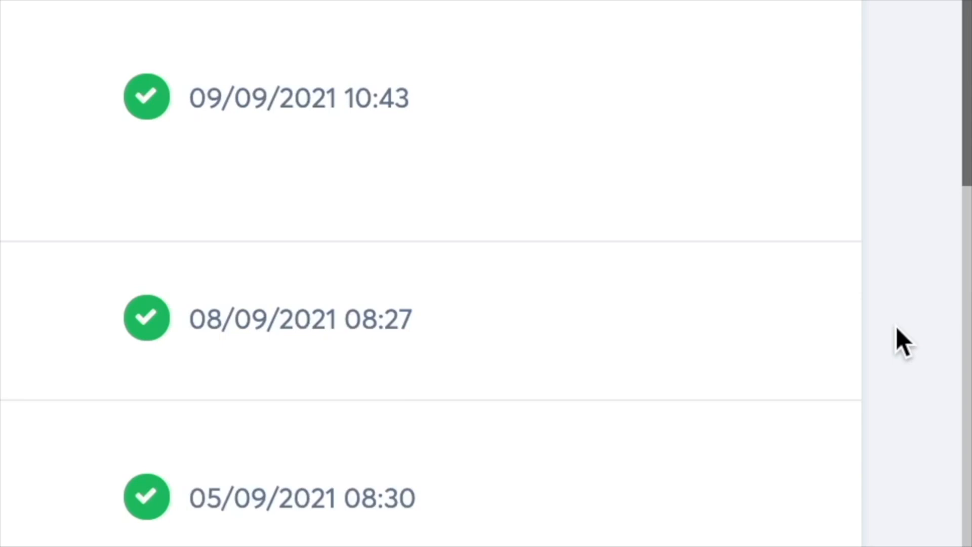
pyautogui.moveTo(732, 305)
pyautogui.moveTo(559, 325)
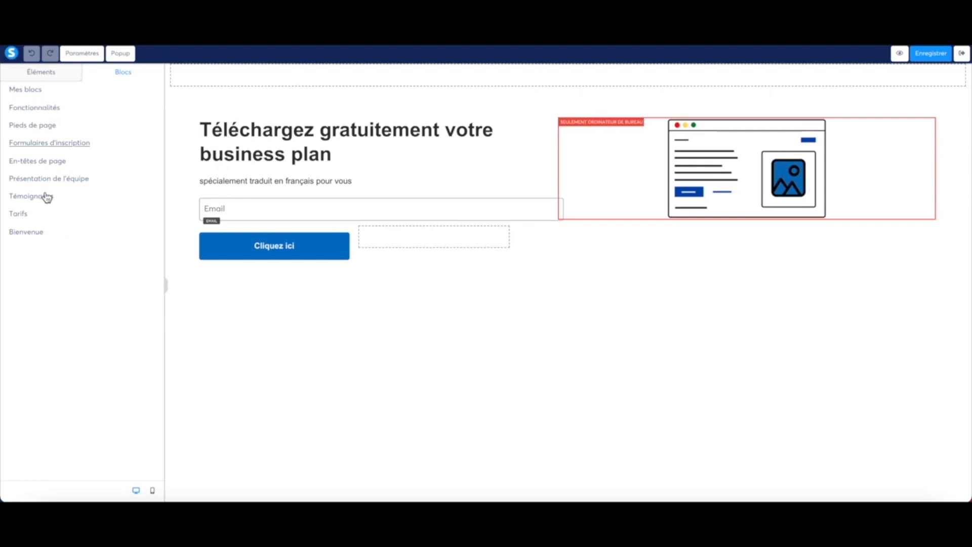
# Step: Browse the saved blocks in the page editor, examining the pricing, FAQ, promo, benefits and testimonial sections
pyautogui.click(31, 91)
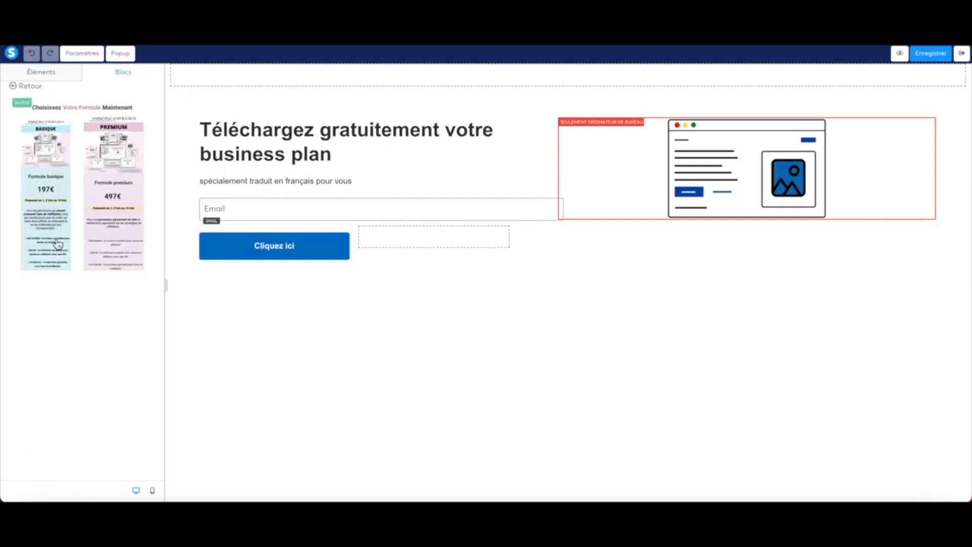
pyautogui.scroll(-5, 87, 257)
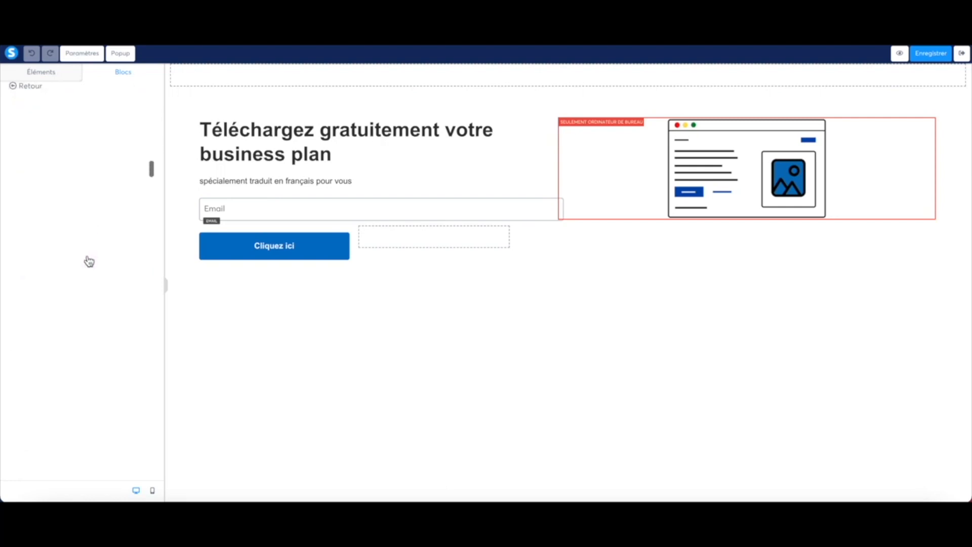
pyautogui.scroll(5, 88, 260)
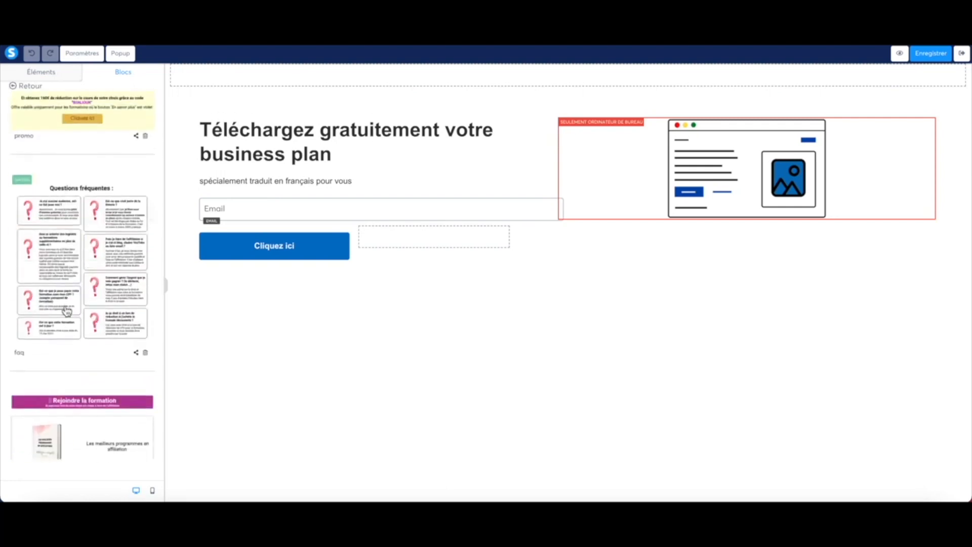
pyautogui.scroll(3, 87, 319)
pyautogui.scroll(-2, 87, 320)
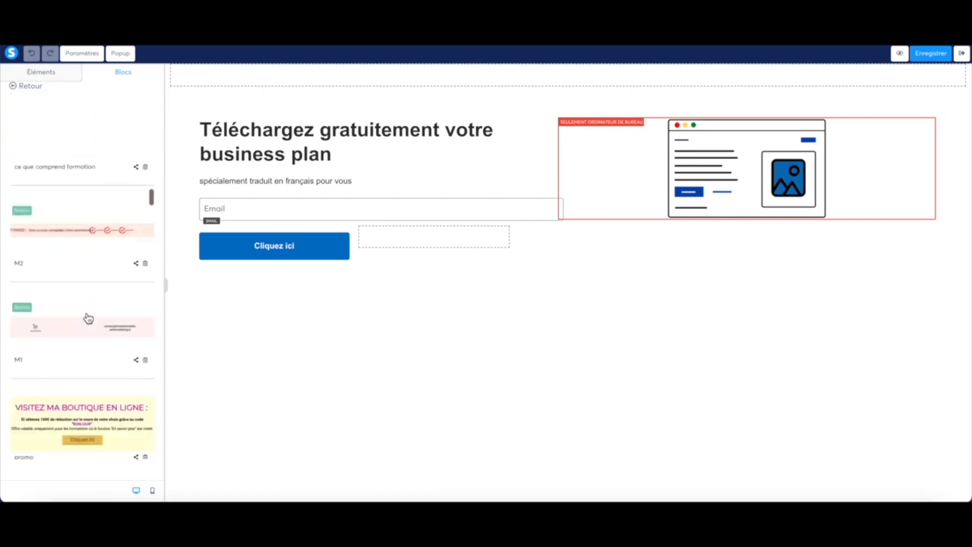
pyautogui.scroll(-5, 76, 330)
pyautogui.scroll(-10, 76, 330)
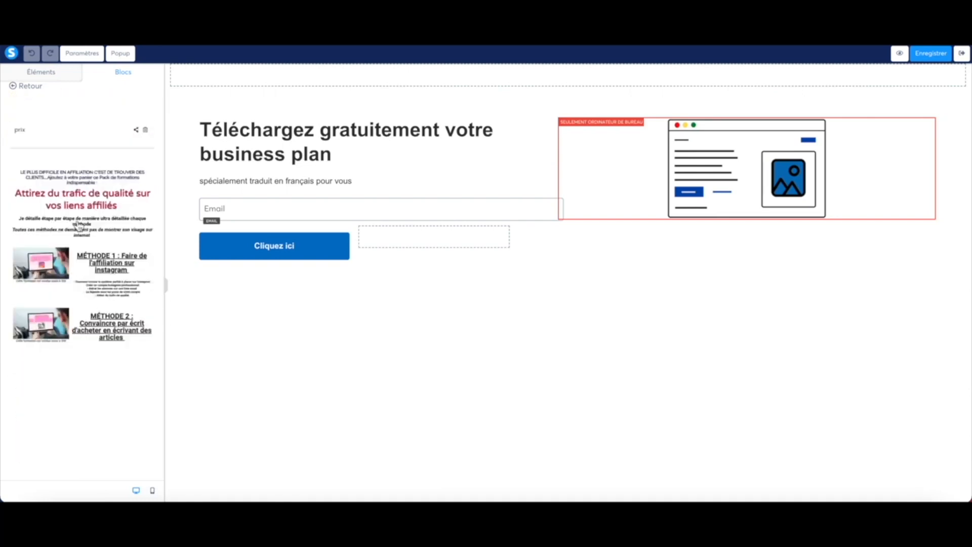
pyautogui.scroll(-5, 82, 378)
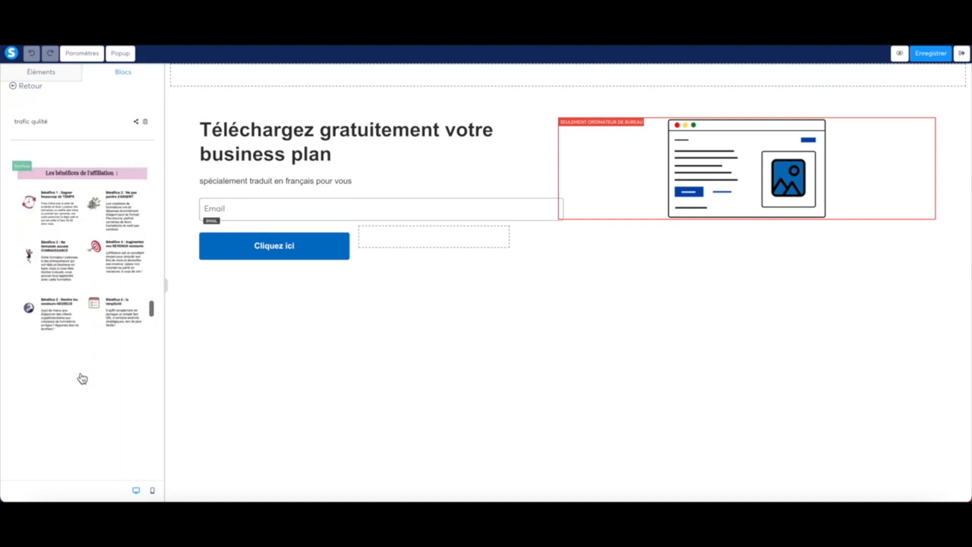
pyautogui.scroll(-5, 83, 379)
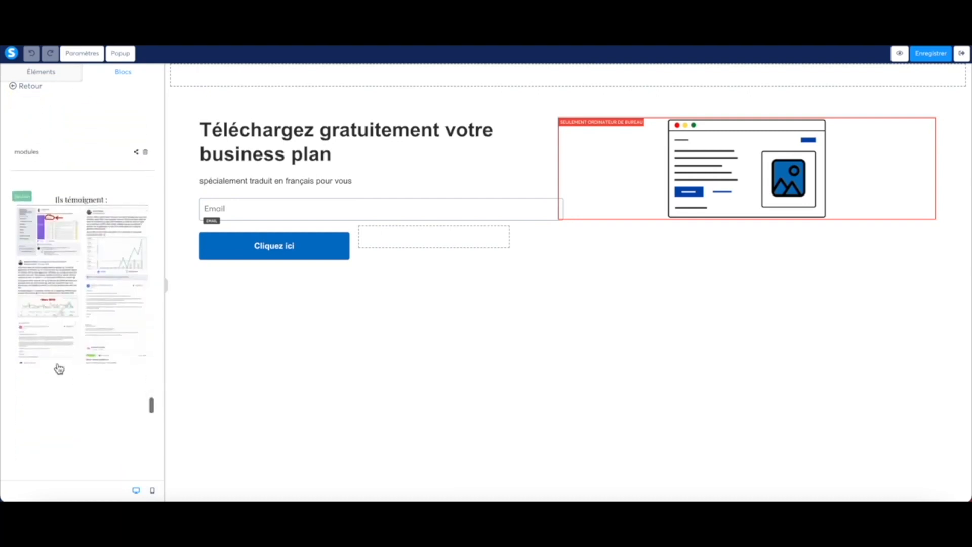
pyautogui.scroll(-10, 59, 354)
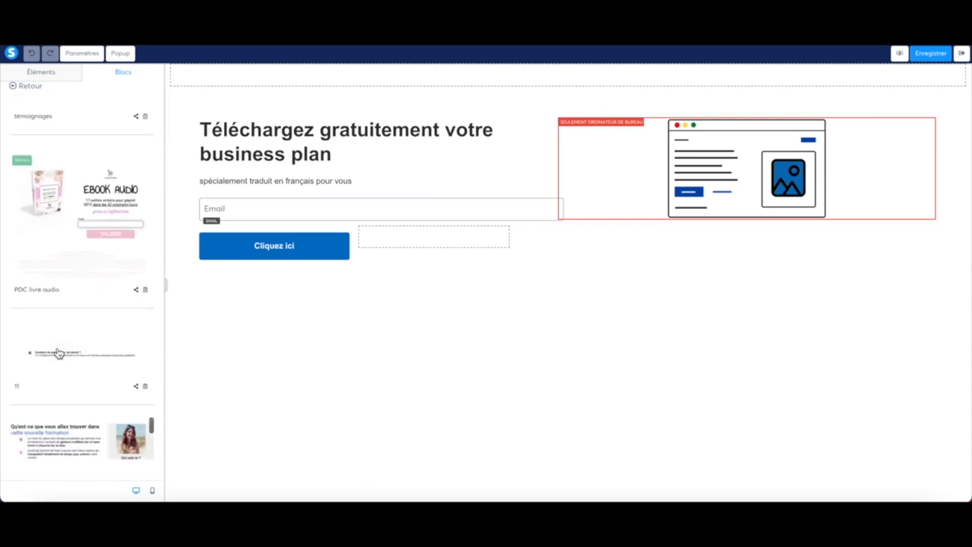
pyautogui.scroll(-6, 59, 322)
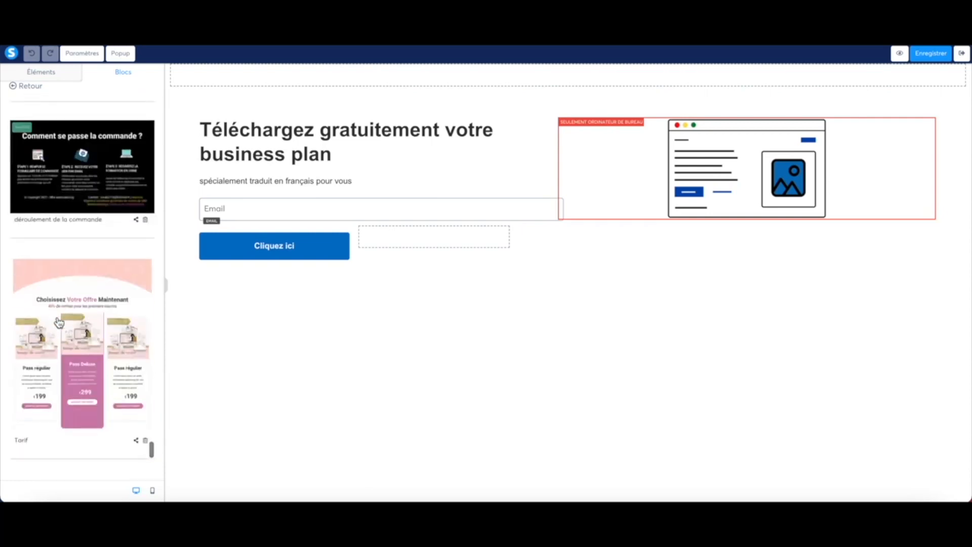
pyautogui.scroll(11, 59, 323)
# Step: Add an empty section to the page below the business plan sign-up form
pyautogui.click(480, 346)
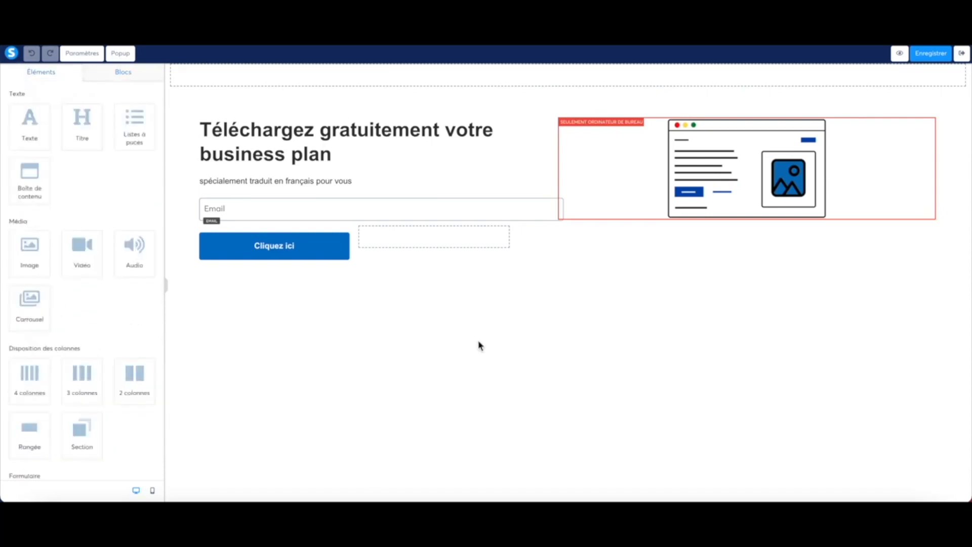
pyautogui.scroll(-1, 131, 323)
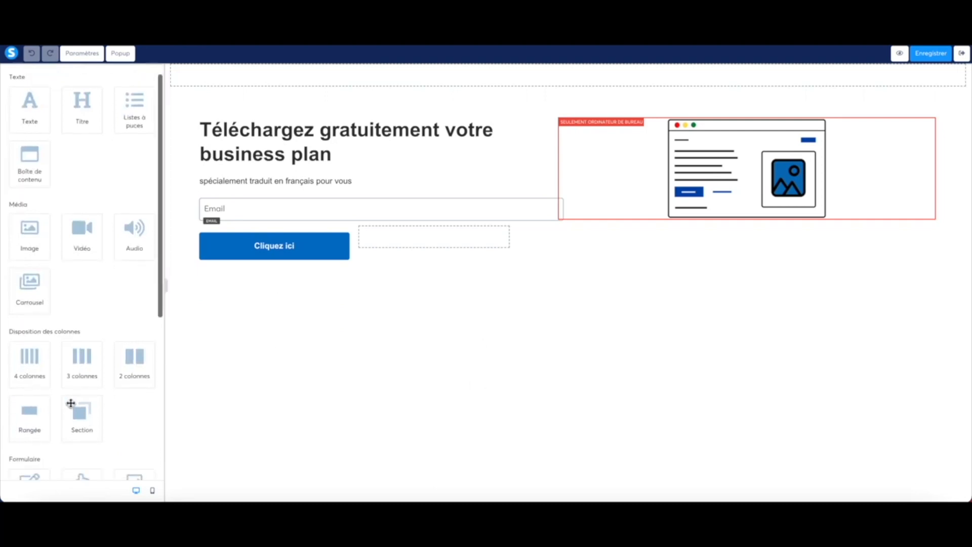
pyautogui.moveTo(80, 413); pyautogui.dragTo(393, 326)
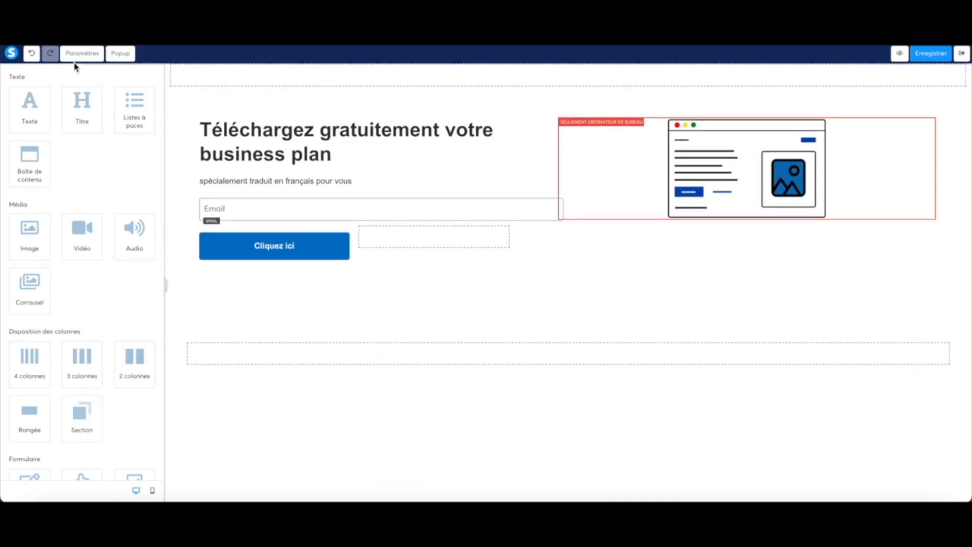
# Step: Insert the saved block "Les bénéfices de l'affiliation" below the empty section and check it on the page
pyautogui.scroll(1, 96, 152)
pyautogui.click(122, 77)
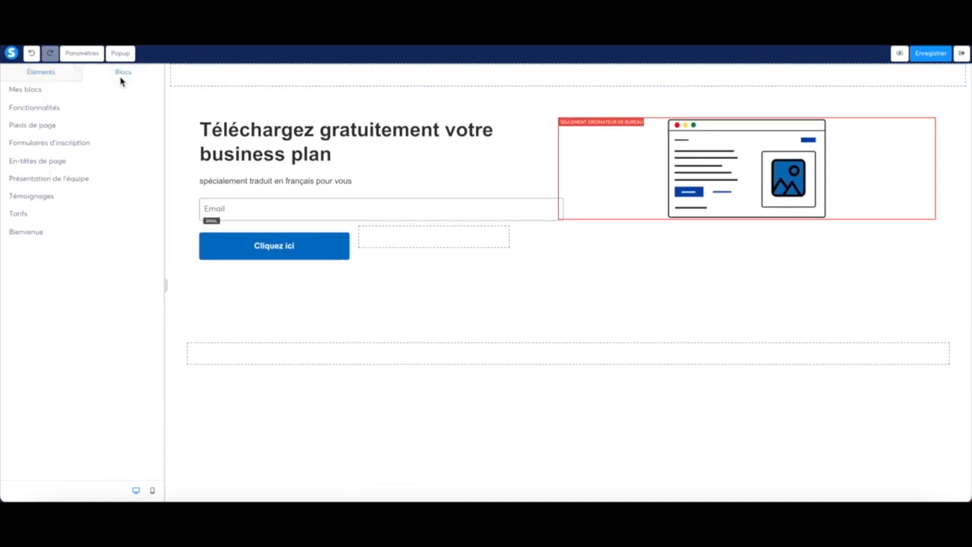
pyautogui.click(23, 90)
pyautogui.scroll(-5, 65, 360)
pyautogui.scroll(-12, 67, 361)
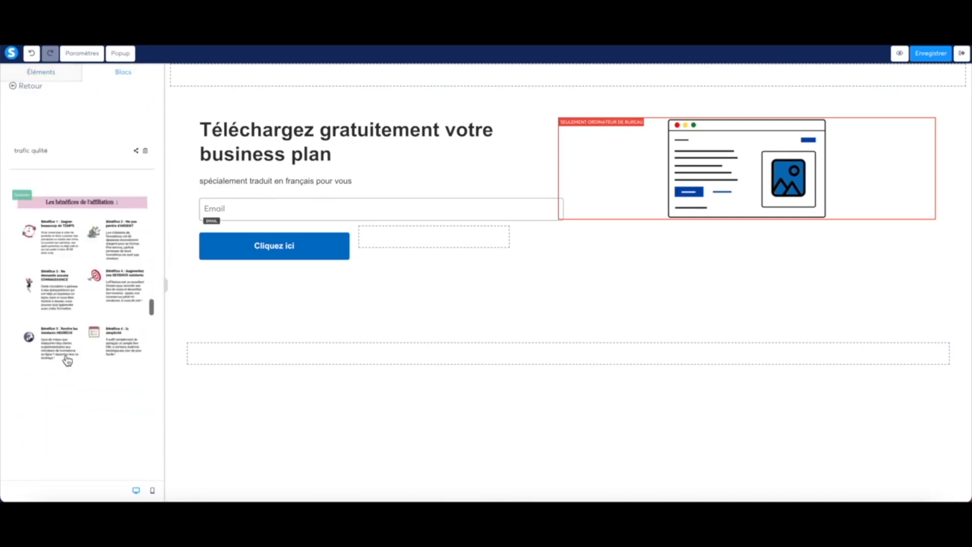
pyautogui.scroll(-1, 67, 361)
pyautogui.moveTo(59, 267); pyautogui.dragTo(338, 397)
pyautogui.scroll(-9, 547, 454)
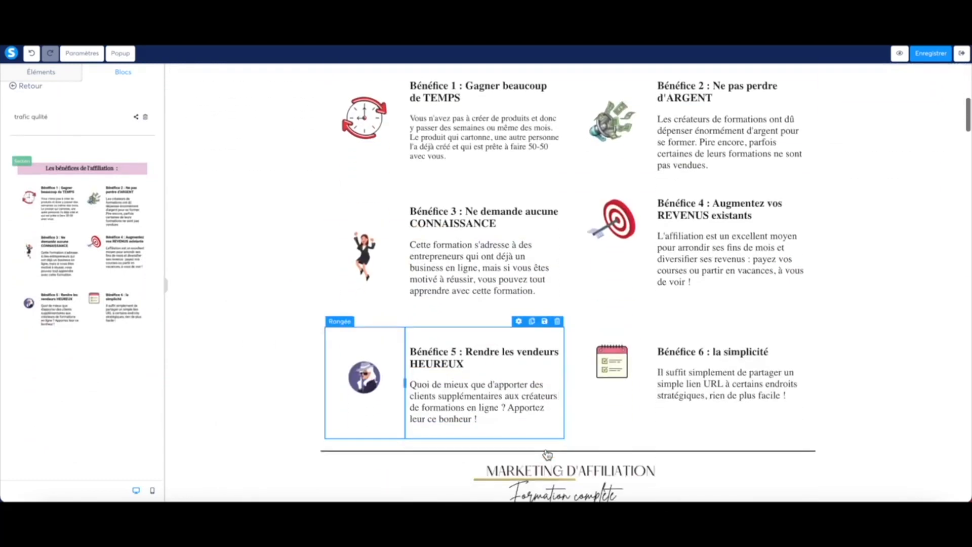
pyautogui.scroll(-10, 679, 340)
pyautogui.scroll(20, 680, 341)
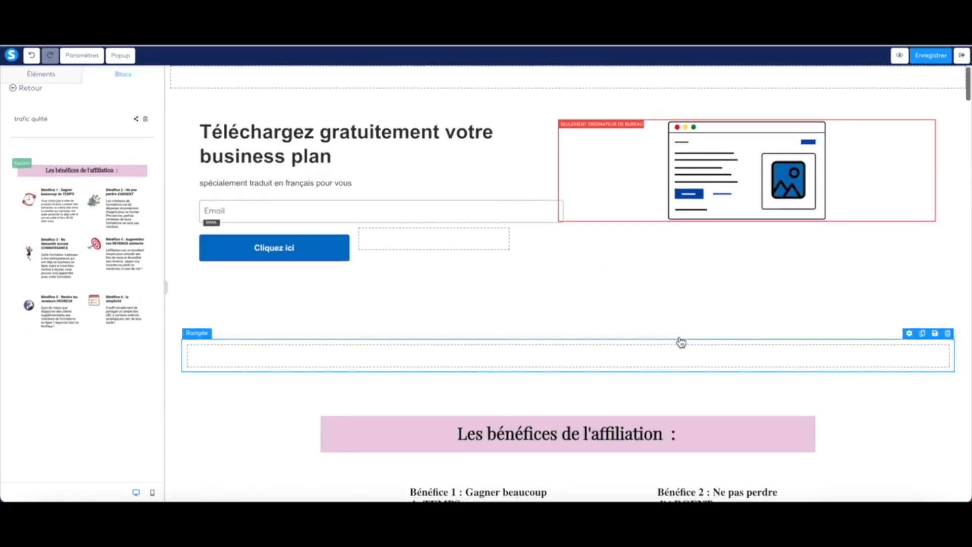
pyautogui.scroll(-6, 681, 342)
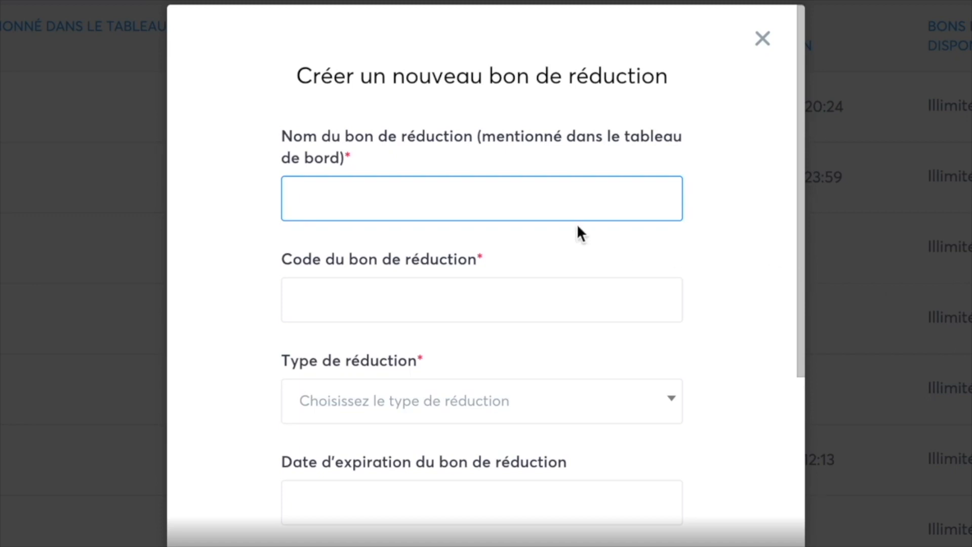
# Step: Fill in a new discount coupon with SEPTEMBRE2021 as name and code, and an absolute-value reduction of 50 in Euro
pyautogui.write('SEPTEMBRE2021')
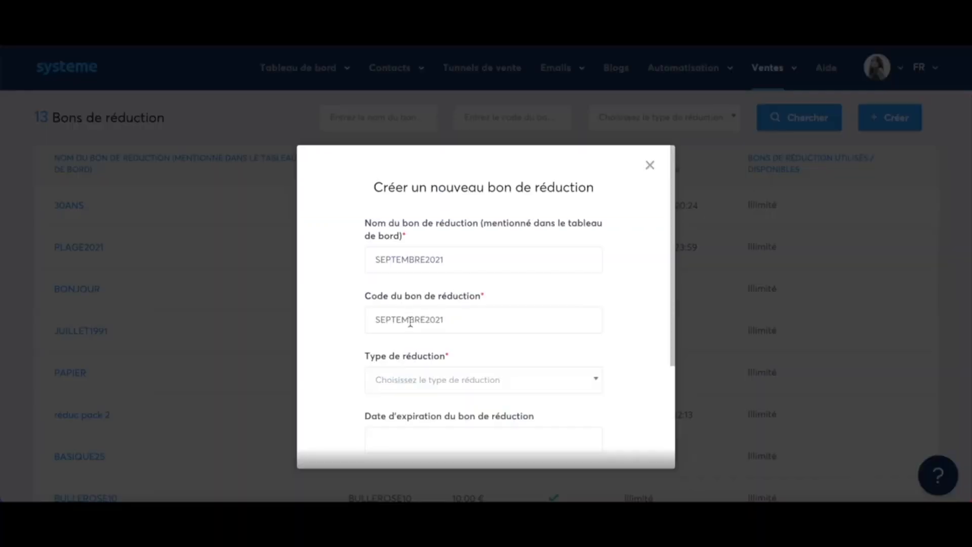
pyautogui.scroll(-3, 411, 321)
pyautogui.click(447, 308)
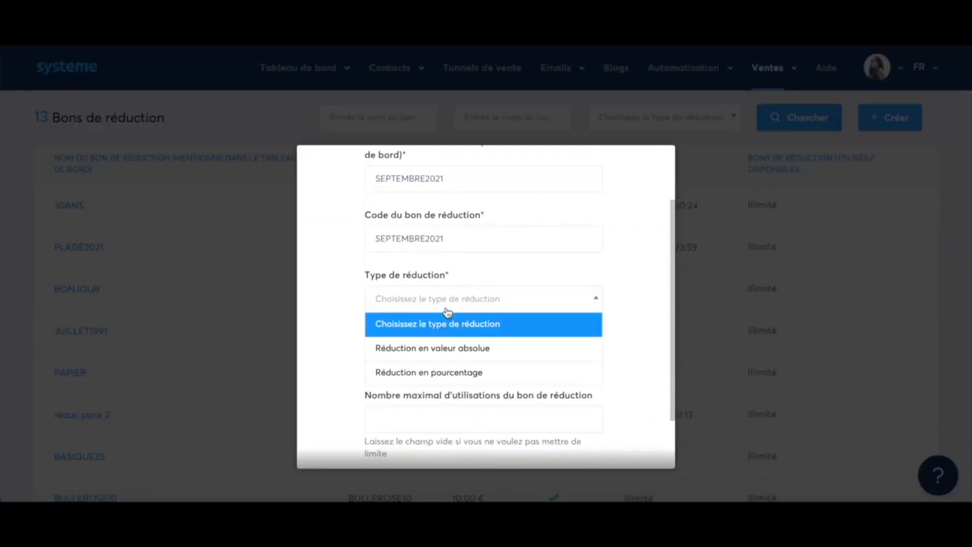
pyautogui.click(466, 359)
pyautogui.click(392, 360)
pyautogui.write('5')
pyautogui.click(489, 391)
pyautogui.scroll(-2, 515, 387)
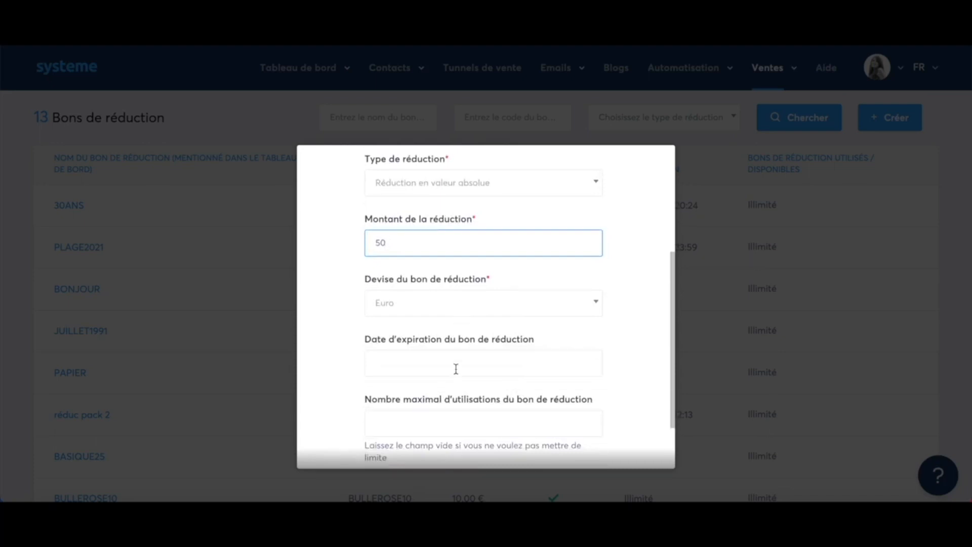
# Step: Review the coupon form's optional expiration date and maximum number of uses, leaving both blank
pyautogui.scroll(-2, 456, 369)
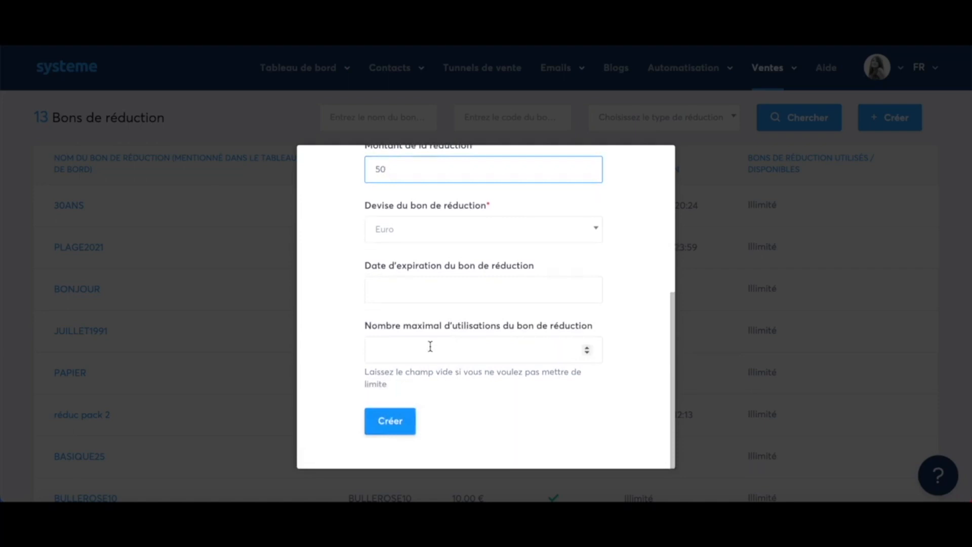
pyautogui.scroll(1, 386, 400)
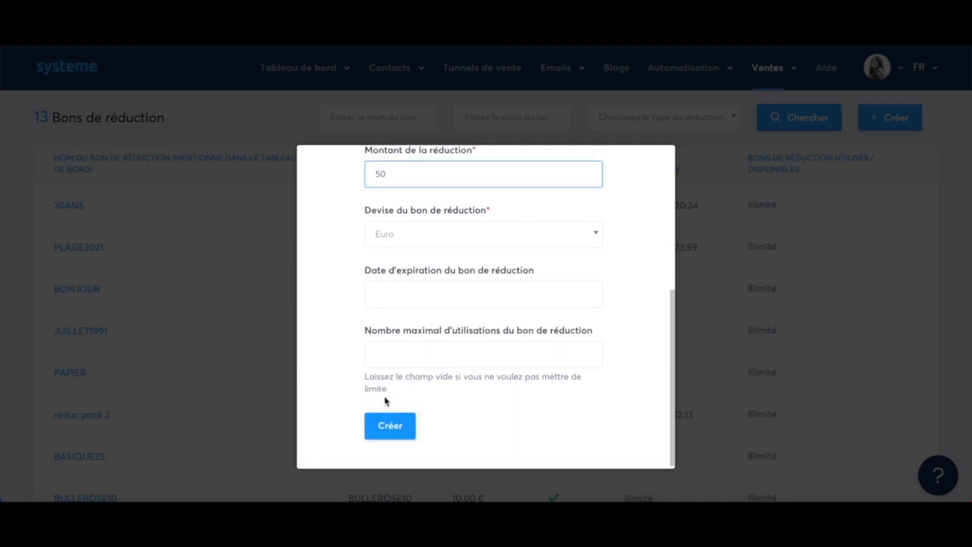
pyautogui.scroll(3, 566, 390)
pyautogui.scroll(3, 566, 389)
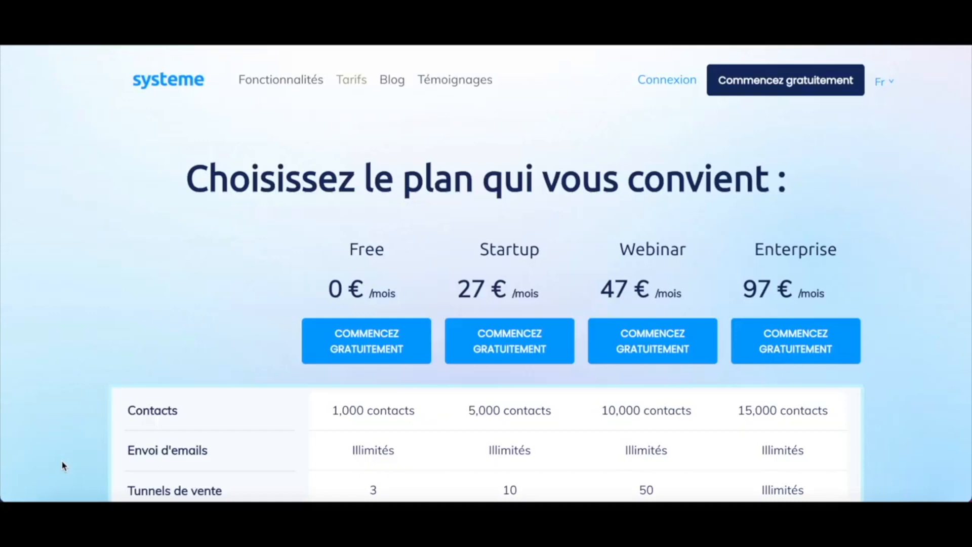
# Step: Compare the contact, funnel, blog, member site and automation limits of the Free, Startup, Webinar and Enterprise plans
pyautogui.scroll(-1, 64, 463)
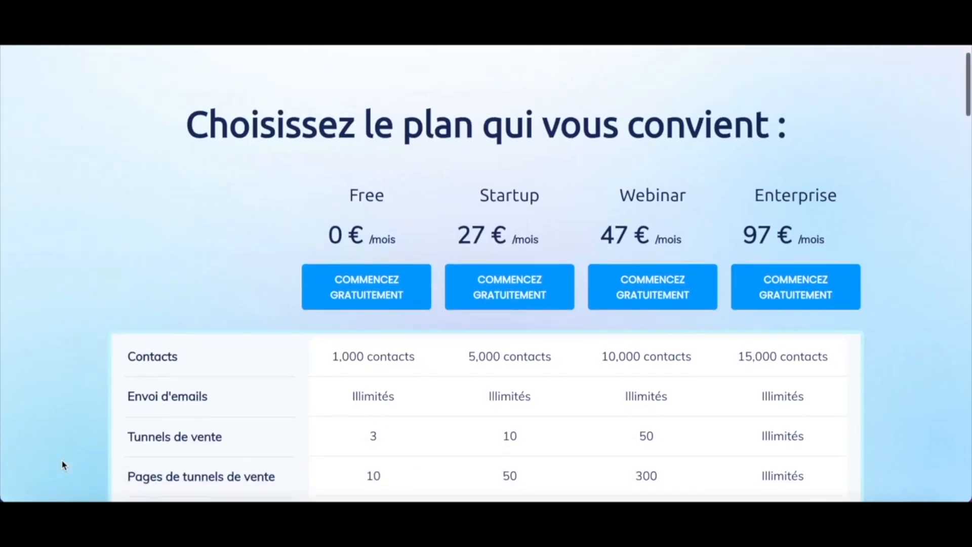
pyautogui.scroll(-2, 360, 346)
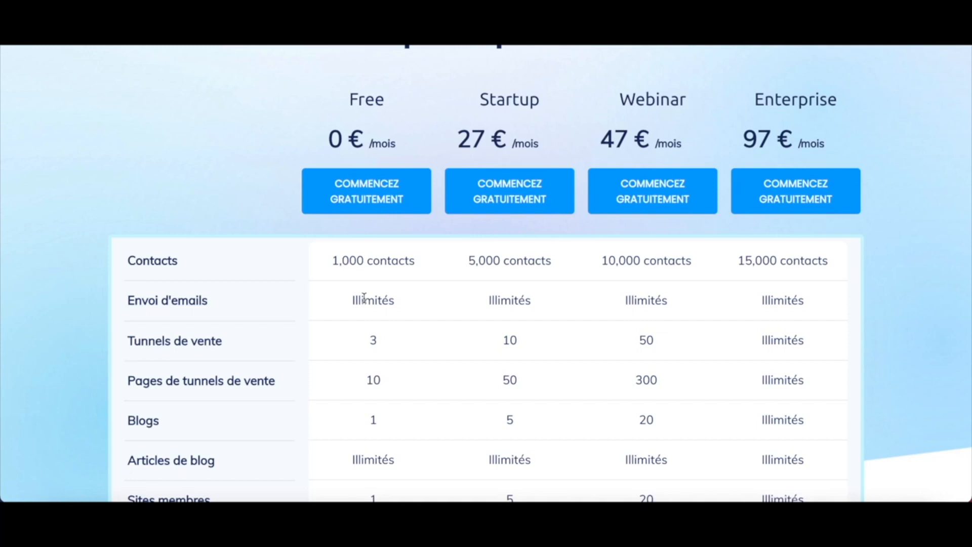
pyautogui.scroll(-2, 364, 299)
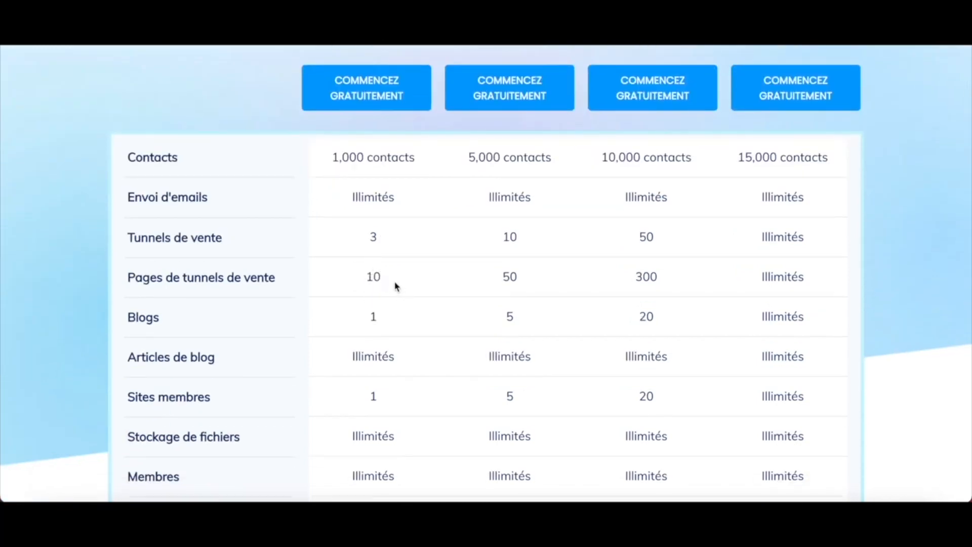
pyautogui.scroll(-1, 396, 285)
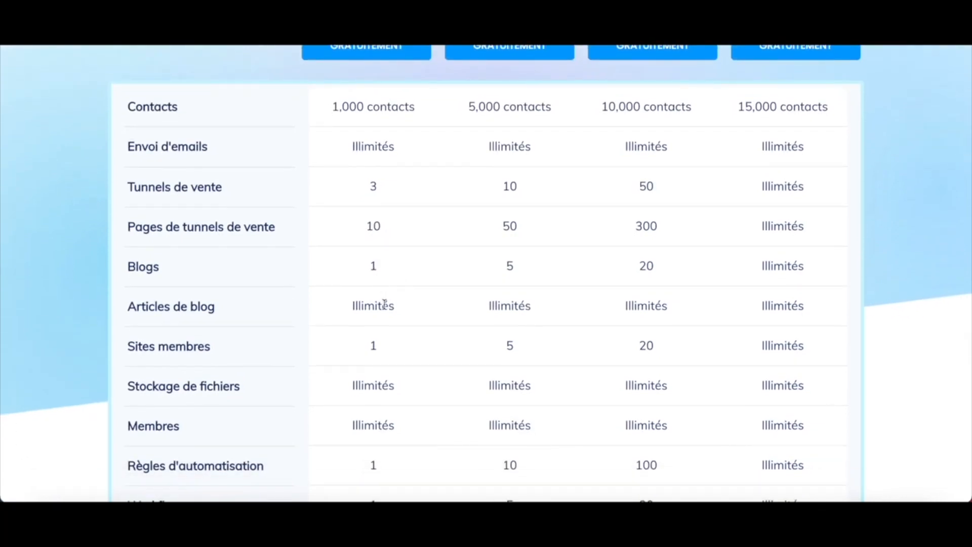
pyautogui.scroll(-2, 409, 319)
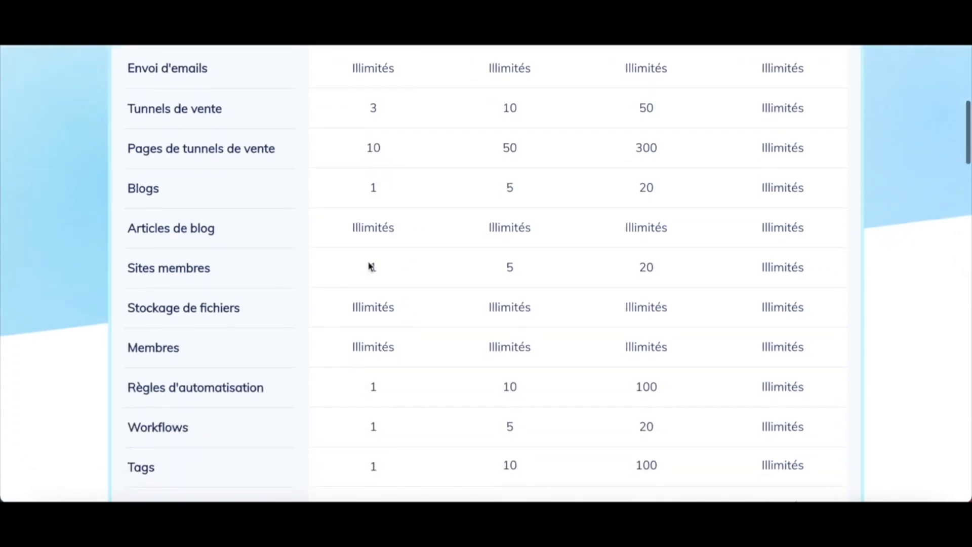
# Step: Compare the four plans' limits for workflows, tags, email campaigns, upsells, A/B tests, payment integrations, custom domains, automatic webinars, migration and coaching
pyautogui.scroll(-1, 393, 320)
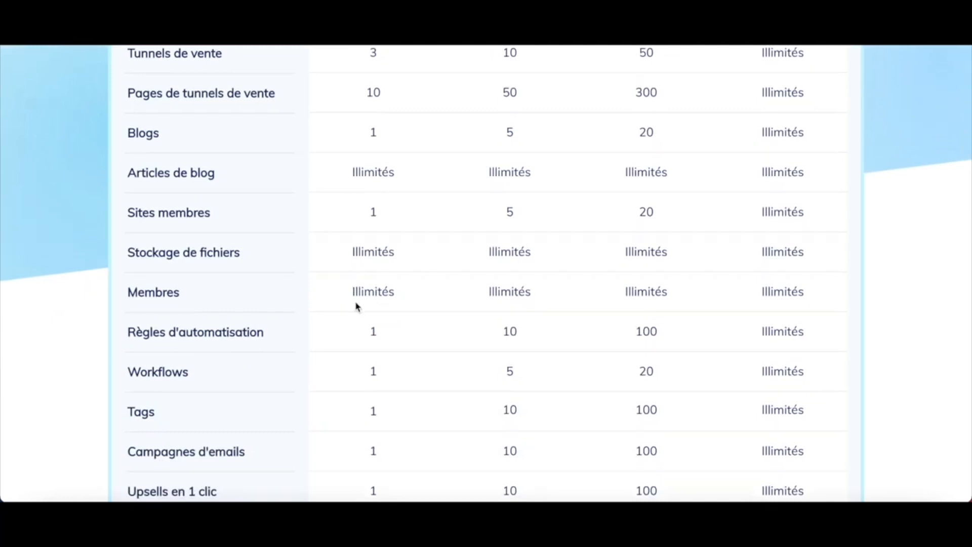
pyautogui.scroll(-2, 420, 366)
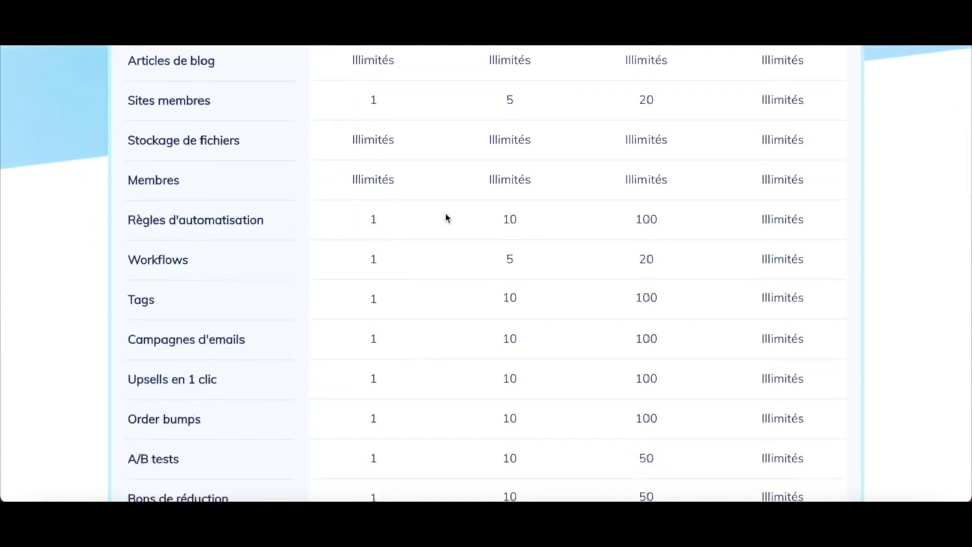
pyautogui.scroll(-3, 398, 383)
pyautogui.scroll(-1, 398, 383)
pyautogui.scroll(1, 398, 383)
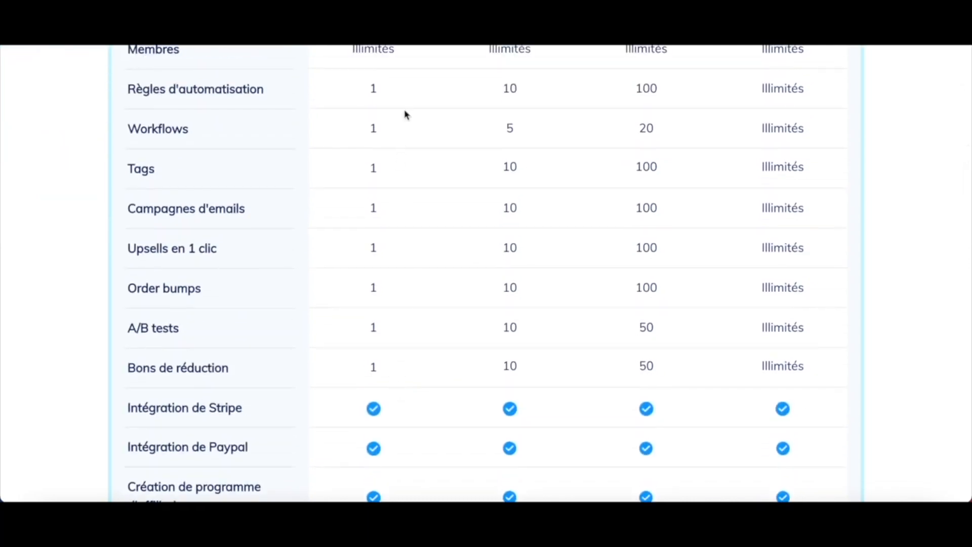
pyautogui.scroll(-1, 402, 352)
pyautogui.scroll(-2, 402, 352)
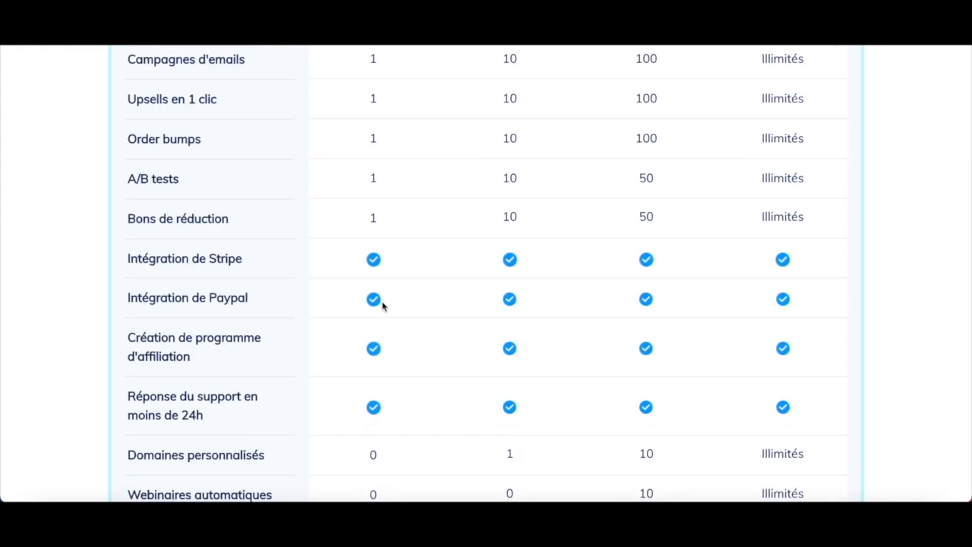
pyautogui.scroll(-2, 401, 372)
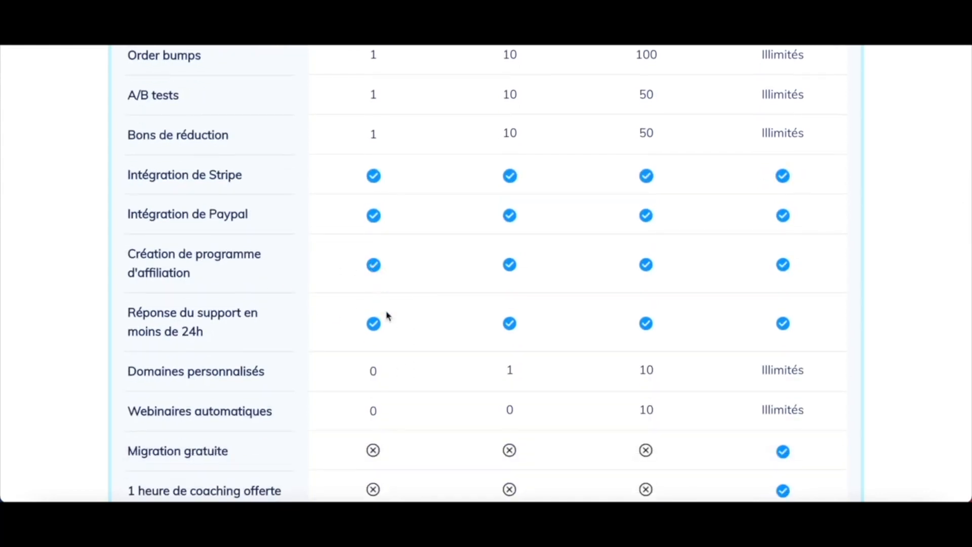
pyautogui.scroll(-1, 390, 324)
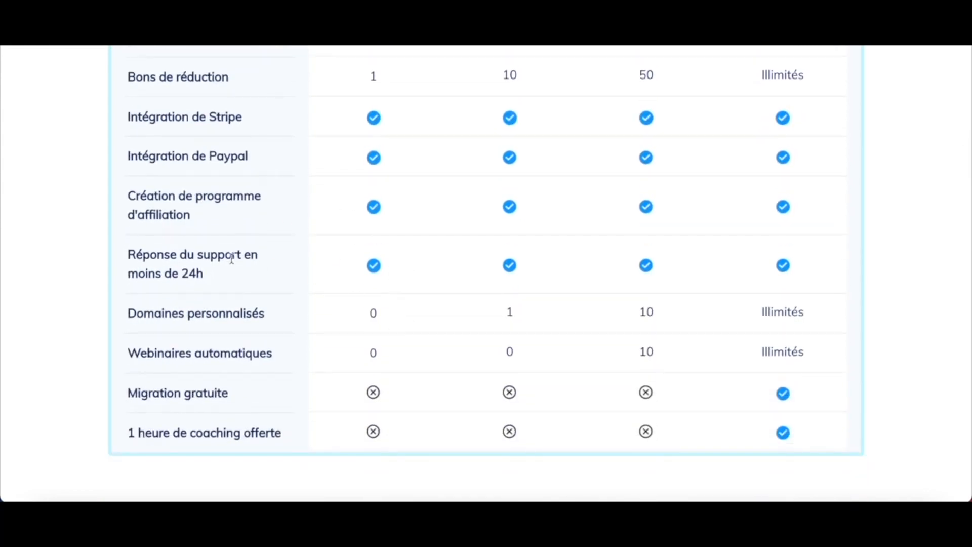
# Step: Return to the plan headings and compare the monthly prices of the Free, Startup, Webinar and Enterprise plans
pyautogui.scroll(1, 420, 332)
pyautogui.scroll(10, 418, 332)
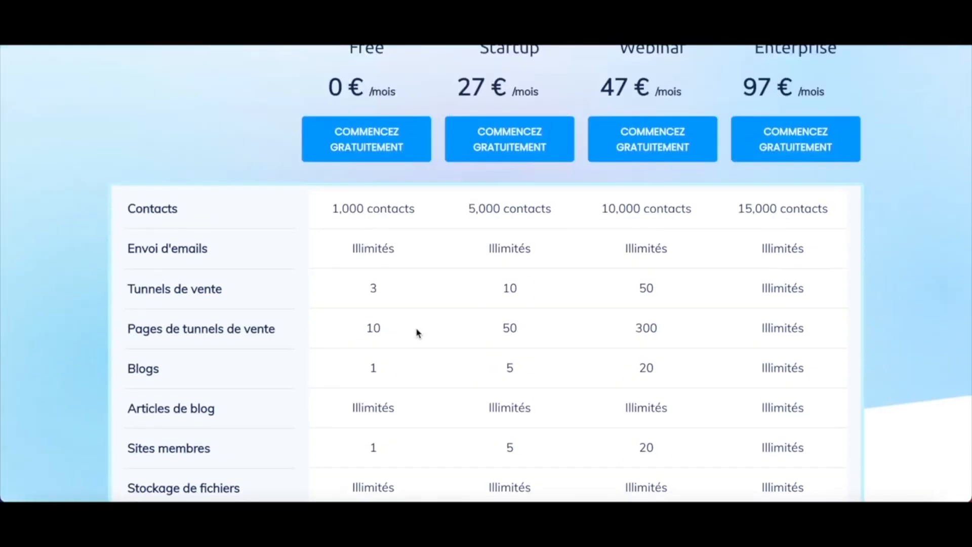
pyautogui.scroll(4, 418, 333)
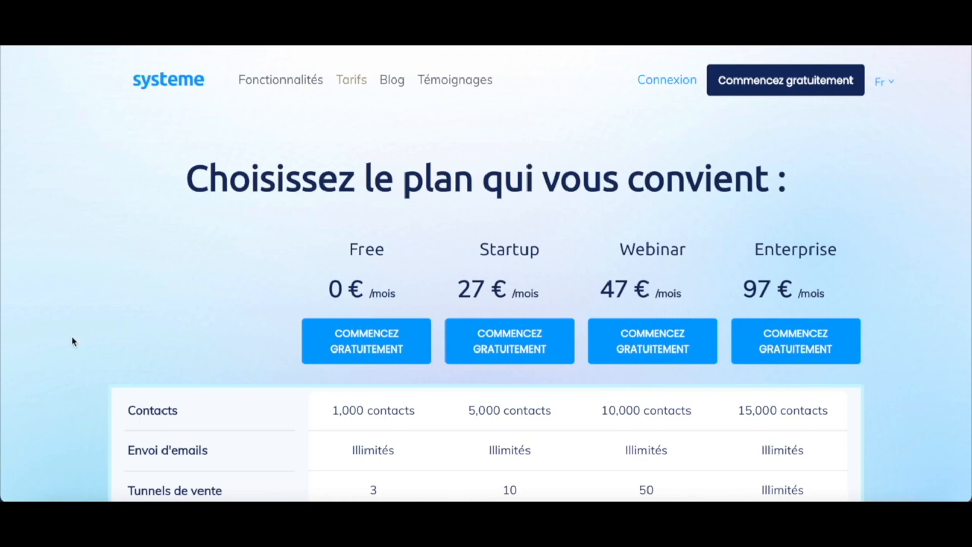
pyautogui.scroll(-2, 72, 335)
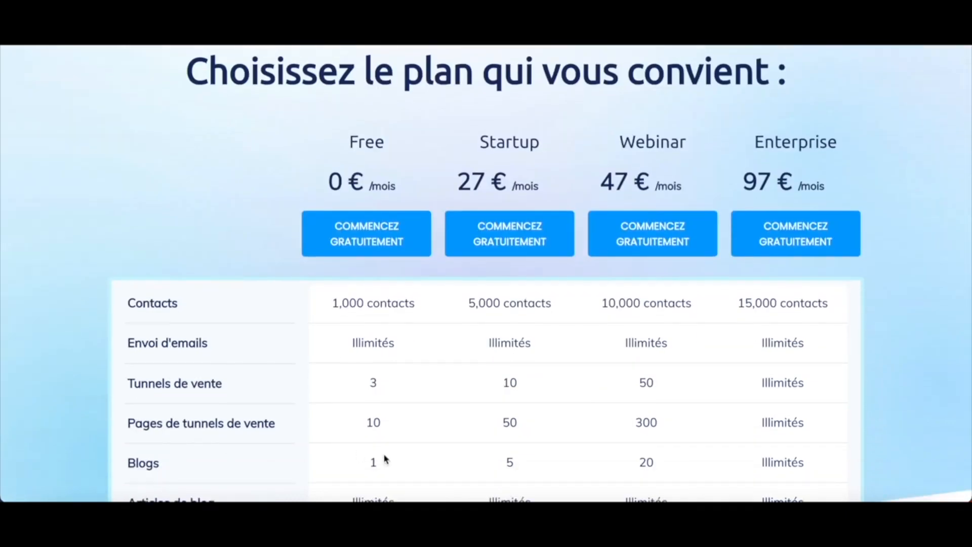
pyautogui.scroll(3, 390, 458)
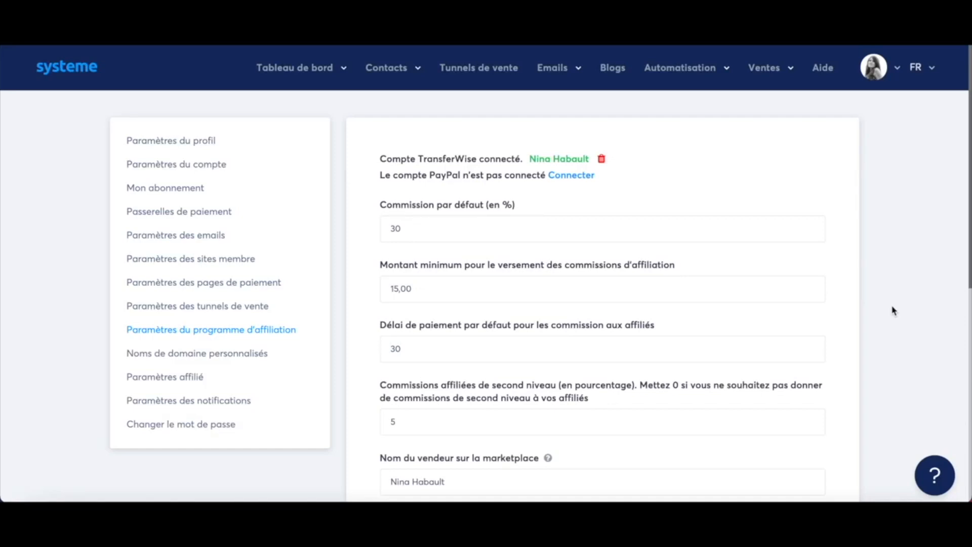
# Step: Review the affiliate program settings for default commission, minimum payout, payment delay, second-level commission and external-page affiliate links
pyautogui.click(901, 71)
pyautogui.scroll(-1, 886, 377)
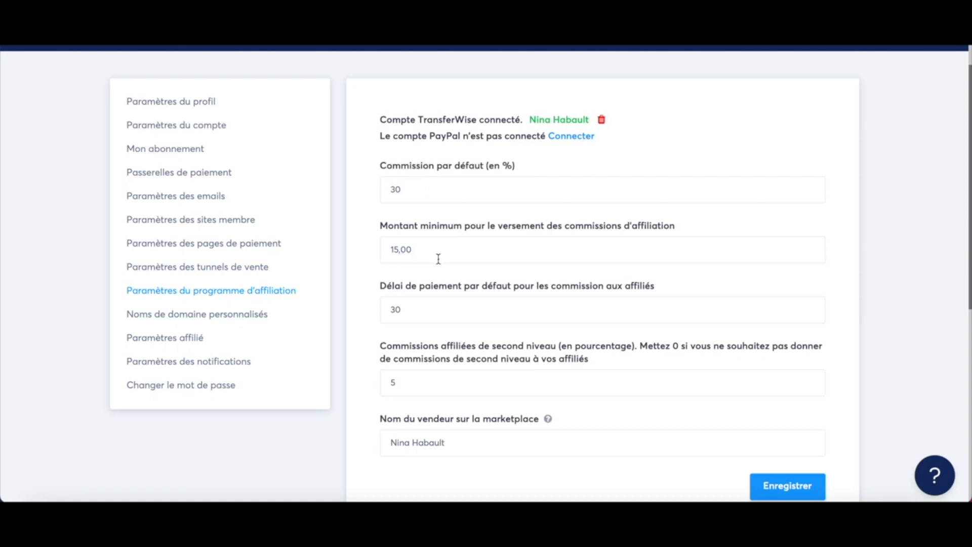
pyautogui.scroll(-1, 425, 304)
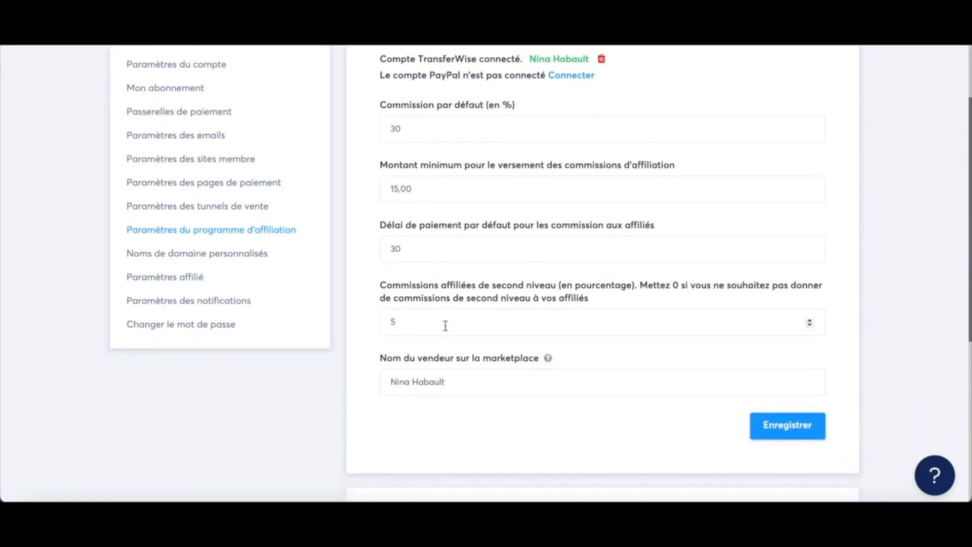
pyautogui.scroll(-3, 911, 256)
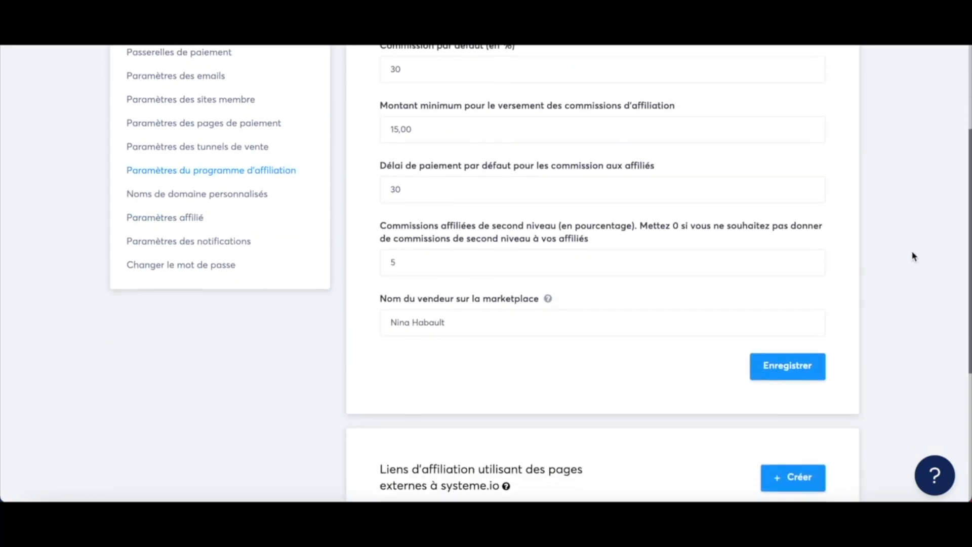
pyautogui.scroll(-2, 911, 255)
pyautogui.scroll(8, 911, 254)
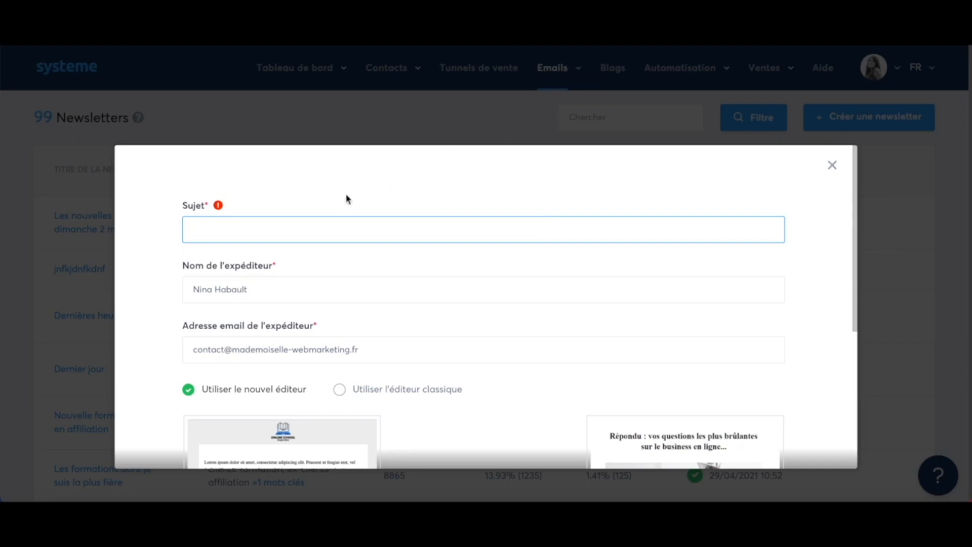
# Step: Create a newsletter with the subject SJFJKSDS, comparing the new and classic editor options and choosing the classic editor
pyautogui.write('SJFJKSDS')
pyautogui.scroll(-3, 310, 352)
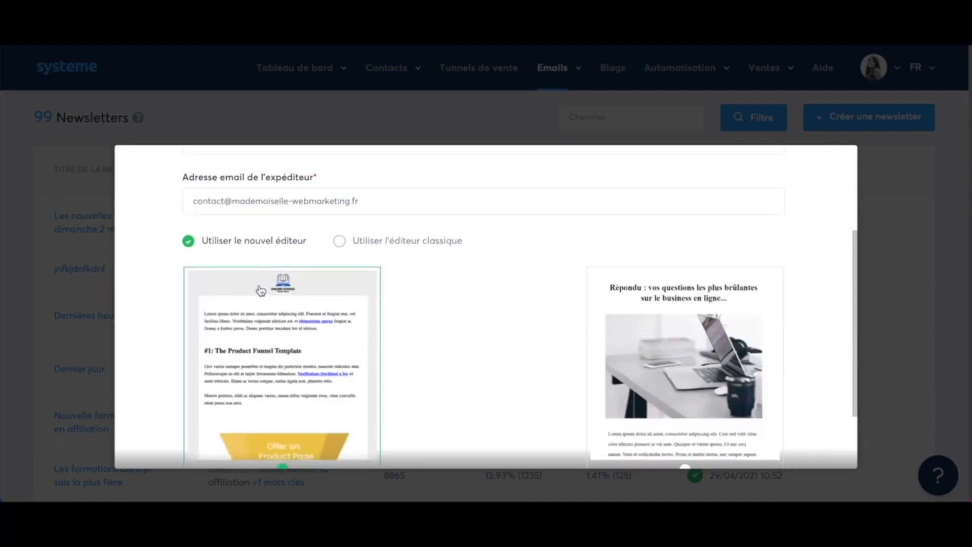
pyautogui.scroll(-1, 275, 365)
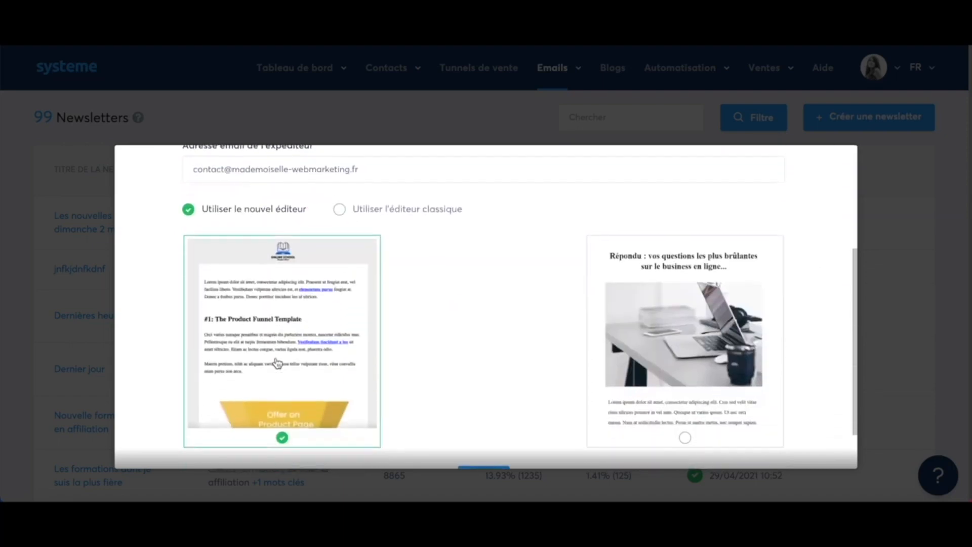
pyautogui.click(339, 208)
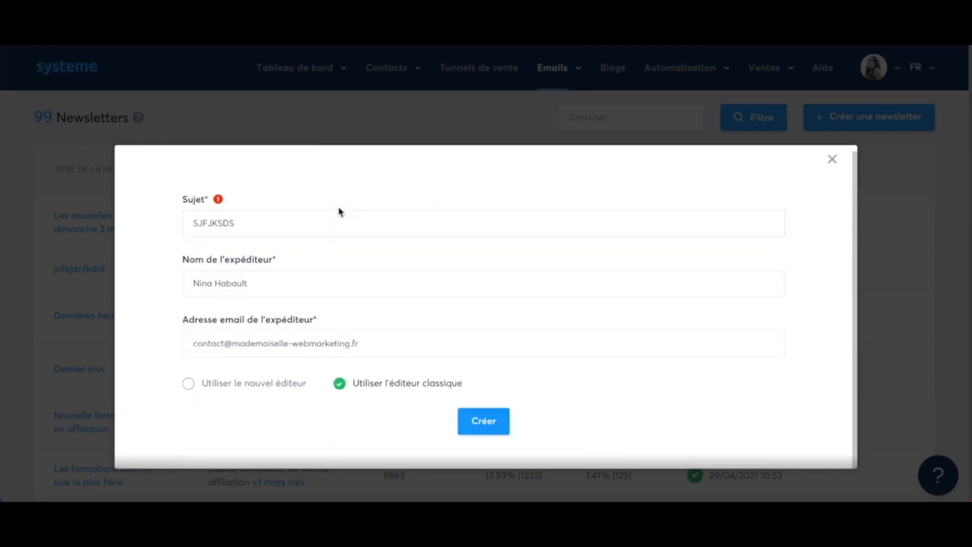
pyautogui.click(188, 383)
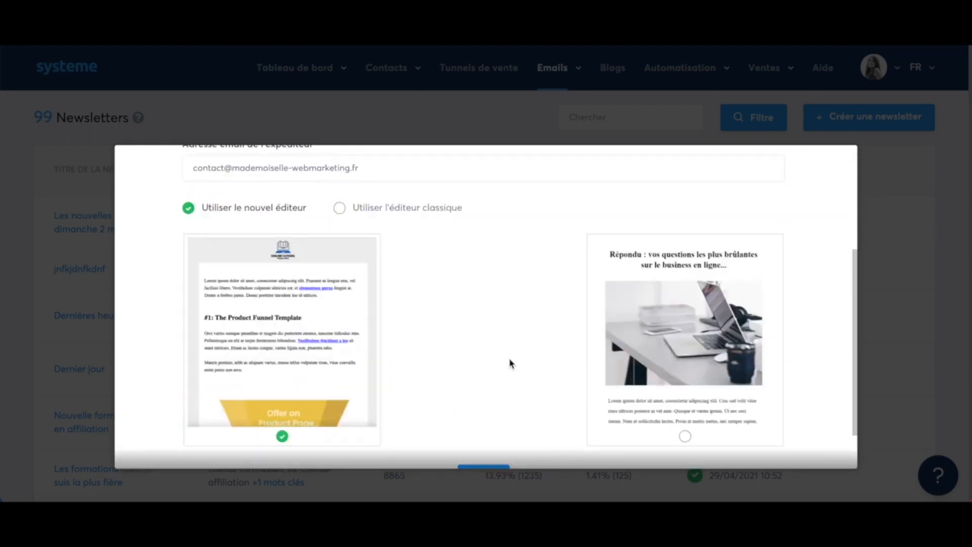
pyautogui.click(341, 209)
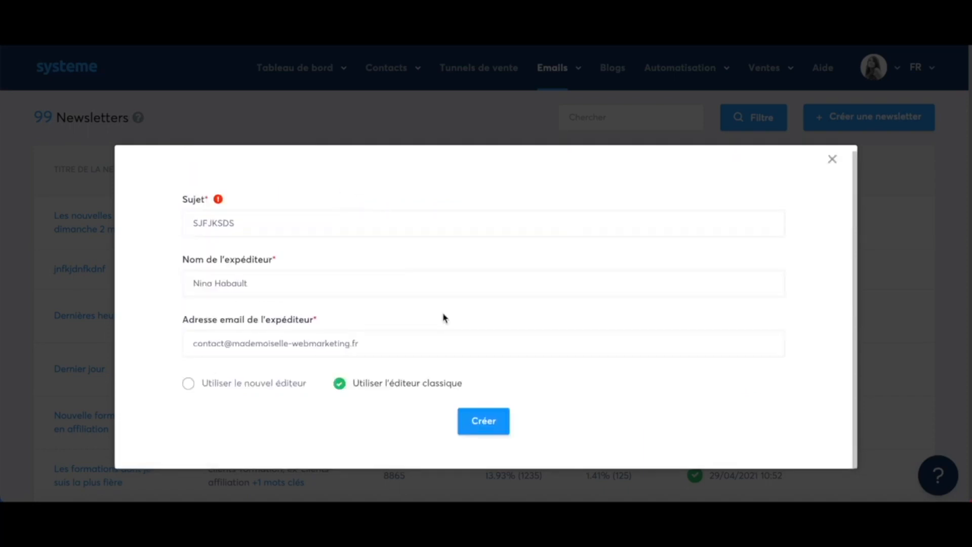
pyautogui.click(486, 431)
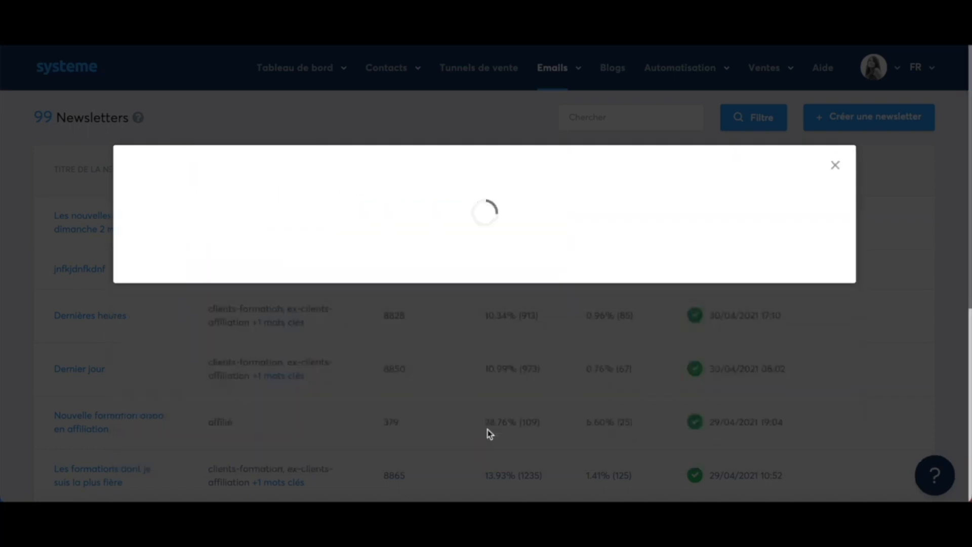
# Step: Fill the newsletter body with three lines of placeholder text: JQNDJKQSNDDS, QOJDJKQHDJZ and JQNDKJLNSJK
pyautogui.click(205, 406)
pyautogui.write('JQNDJKQSNDDS')
pyautogui.press('Return')
pyautogui.write('QOJDJKQHDJZ')
pyautogui.press('Return')
pyautogui.write('JQNDKJLNSJK')
pyautogui.scroll(-1, 346, 402)
pyautogui.scroll(1, 346, 402)
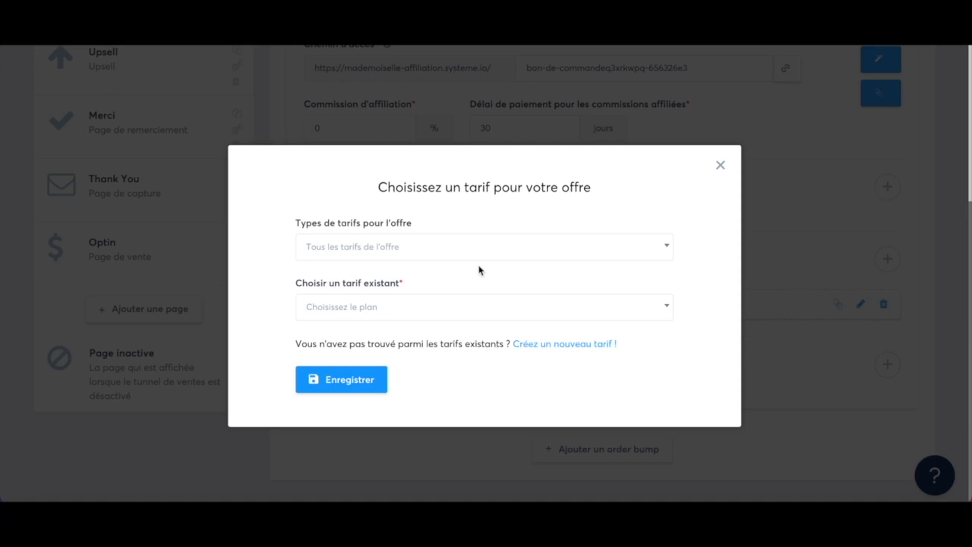
# Step: Start a new price for the order form's offer and set its type to "Paiement en plusieurs fois"
pyautogui.click(536, 345)
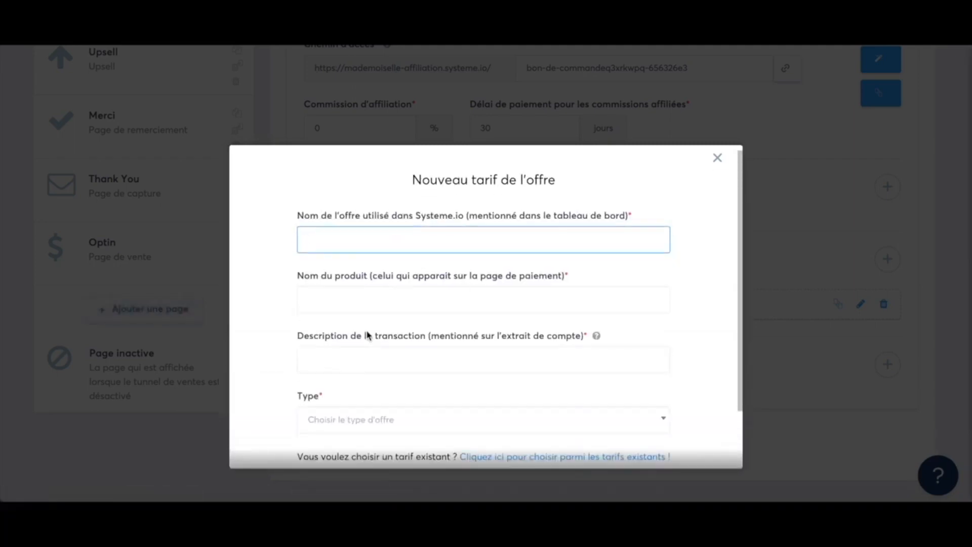
pyautogui.scroll(-2, 367, 334)
pyautogui.scroll(2, 367, 333)
pyautogui.scroll(-2, 367, 334)
pyautogui.click(391, 354)
pyautogui.click(370, 444)
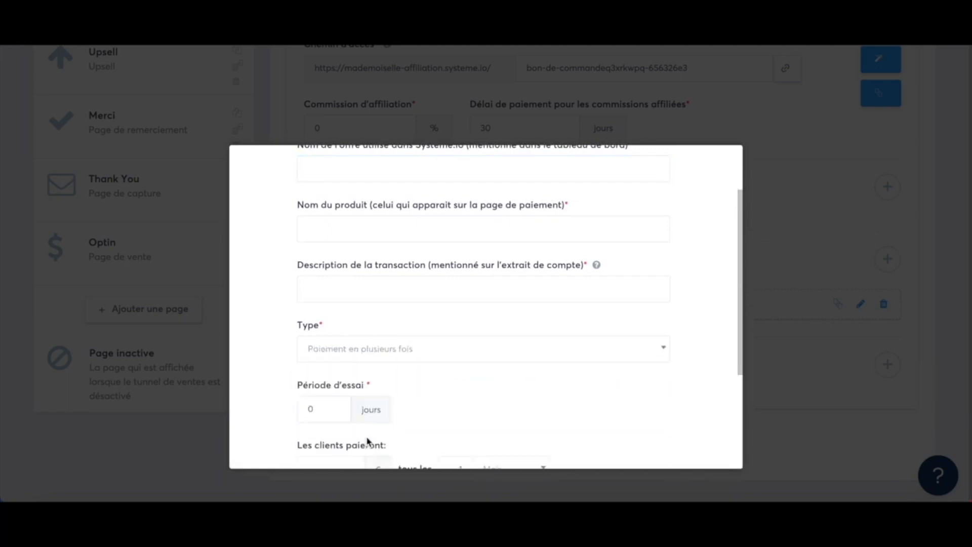
pyautogui.scroll(-3, 471, 339)
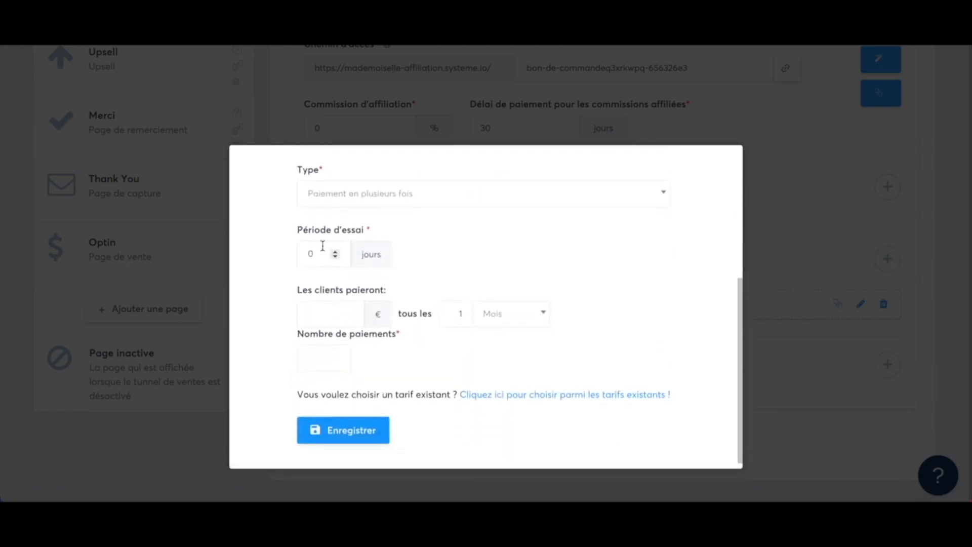
# Step: Set the instalments to 37 € every 1 month with 5 payments, and look over the price form
pyautogui.click(320, 312)
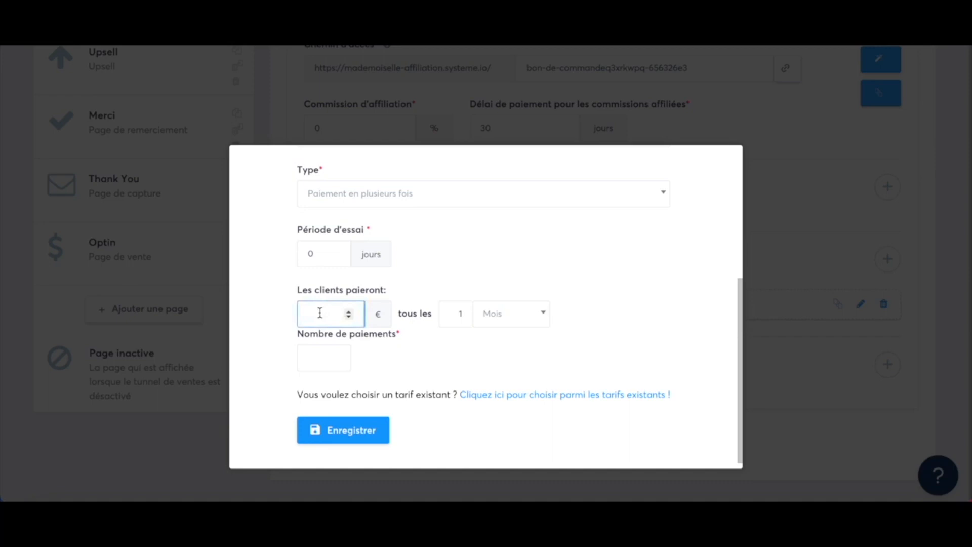
pyautogui.write('37')
pyautogui.click(462, 314)
pyautogui.click(331, 357)
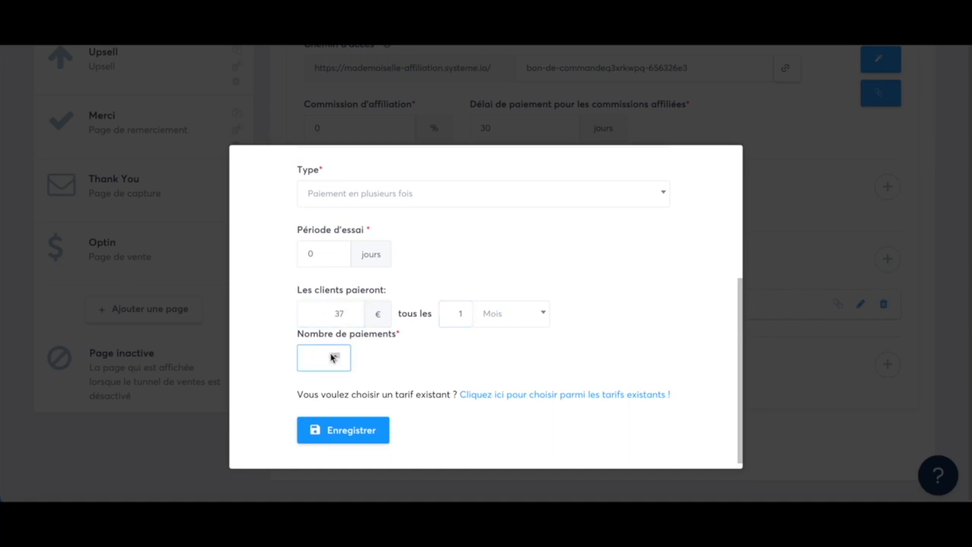
pyautogui.write('3')
pyautogui.scroll(4, 444, 334)
pyautogui.scroll(1, 445, 335)
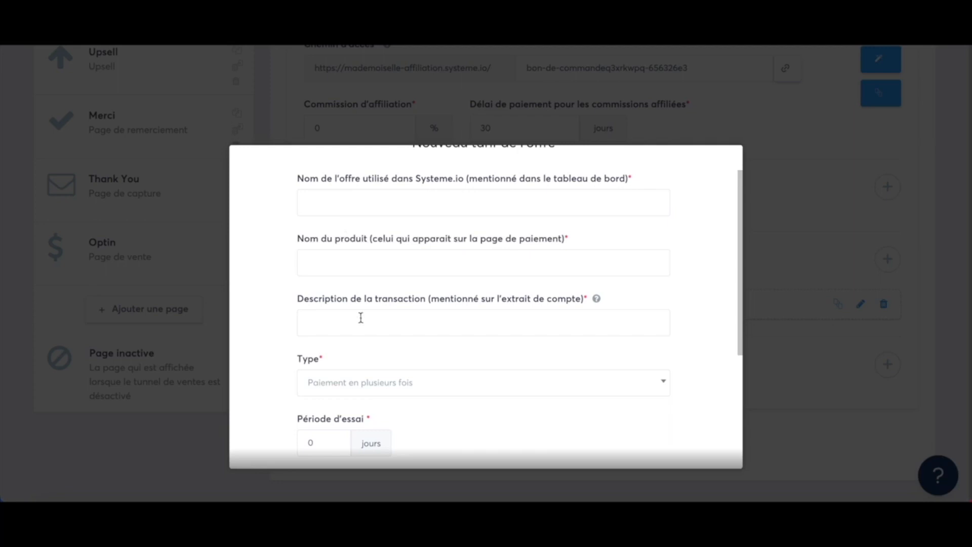
pyautogui.scroll(-1, 360, 317)
pyautogui.scroll(-3, 428, 307)
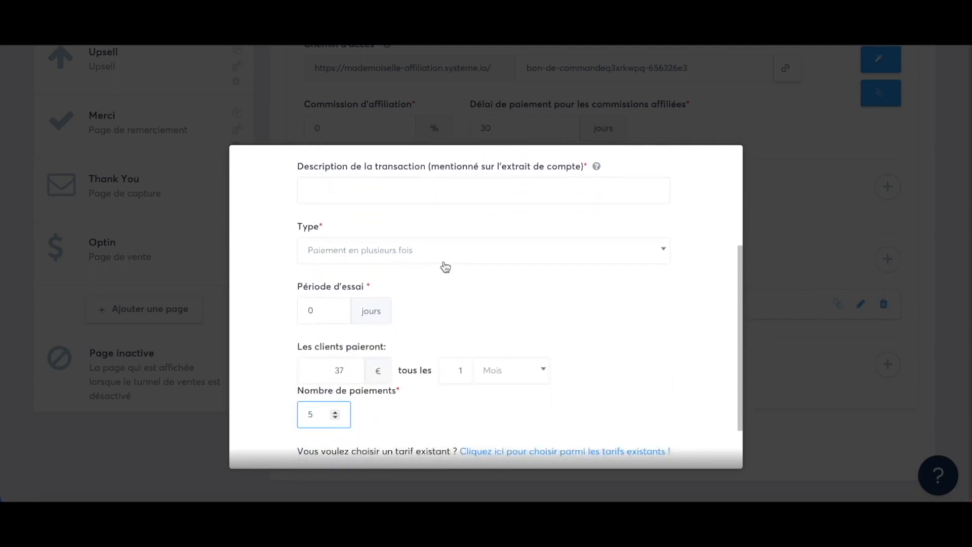
pyautogui.scroll(-2, 460, 332)
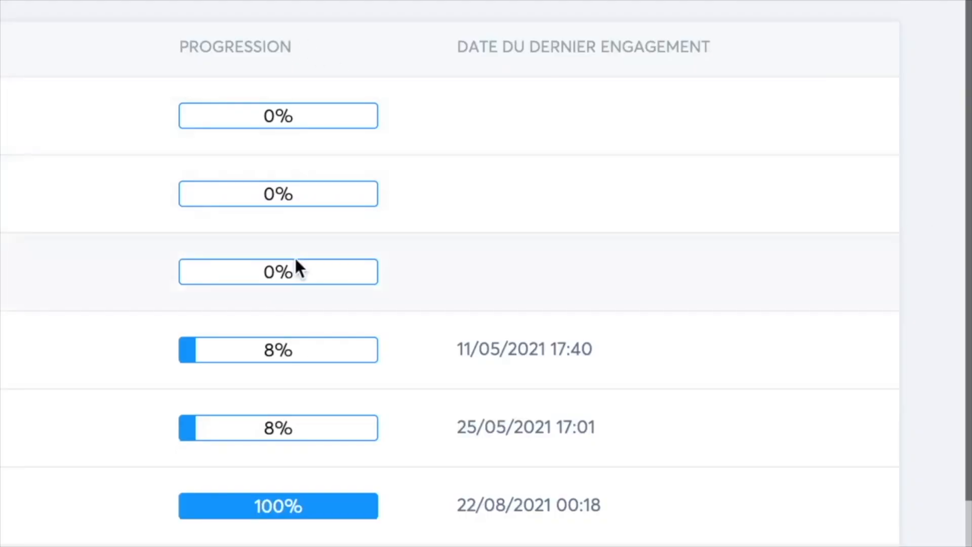
# Step: Examine the progress percentages and last engagement dates in the course participants list
pyautogui.scroll(-5, 290, 408)
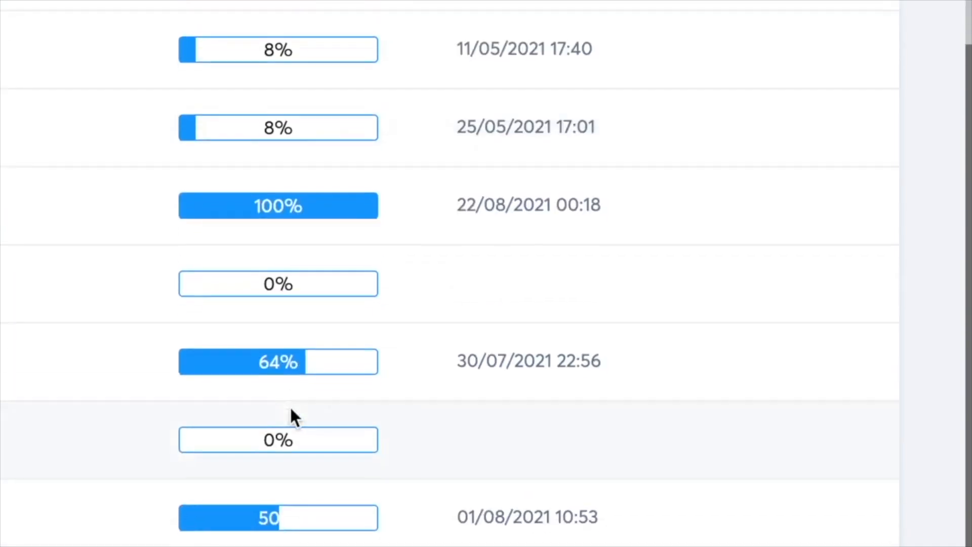
pyautogui.scroll(5, 292, 417)
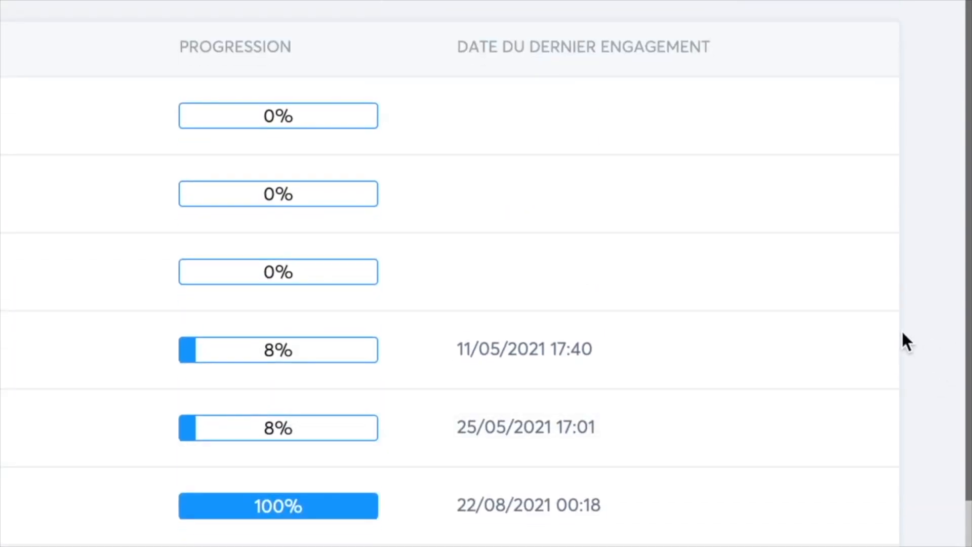
pyautogui.scroll(-3, 904, 334)
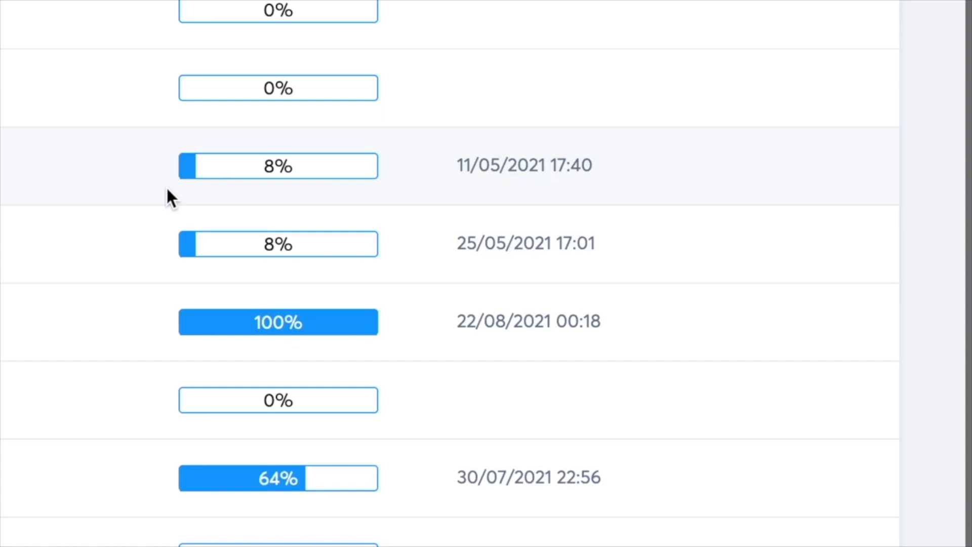
pyautogui.scroll(2, 246, 170)
pyautogui.scroll(-4, 246, 169)
pyautogui.scroll(1, 246, 169)
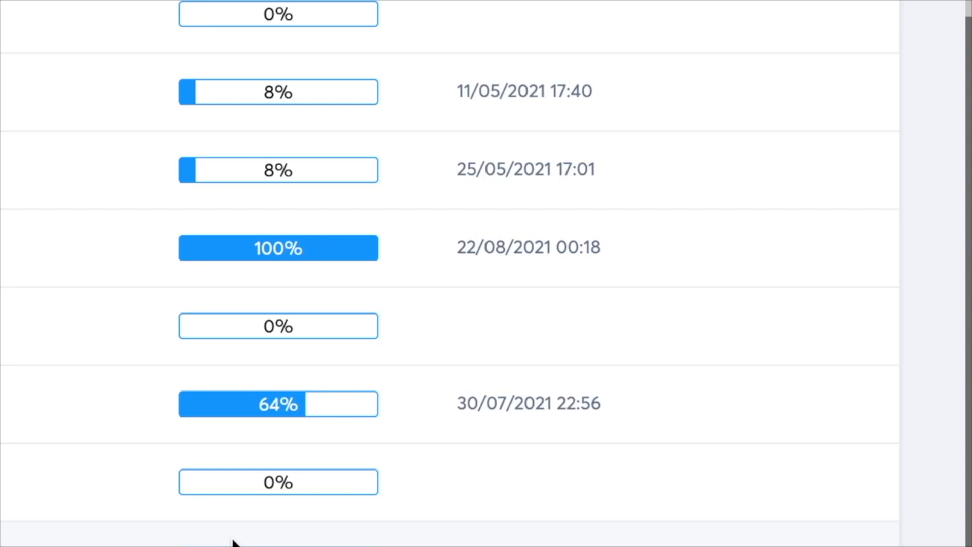
pyautogui.scroll(5, 233, 543)
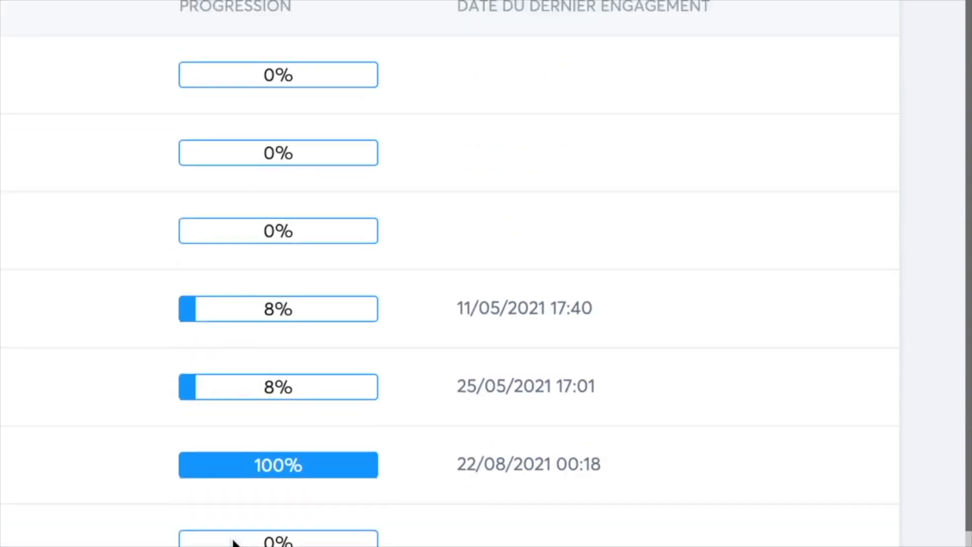
pyautogui.scroll(-5, 490, 484)
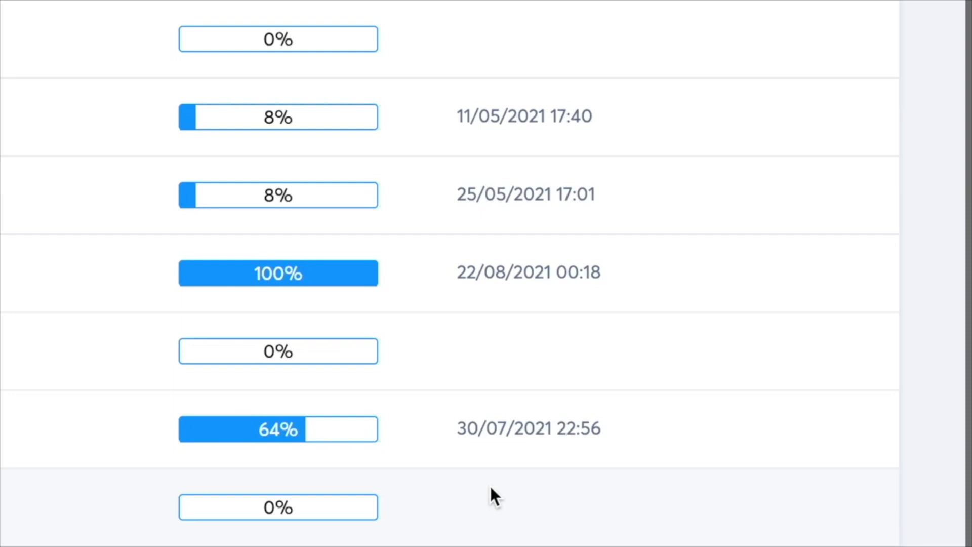
# Step: Look through more participants' completion rates and last engagement dates in the course's student list
pyautogui.scroll(3, 491, 488)
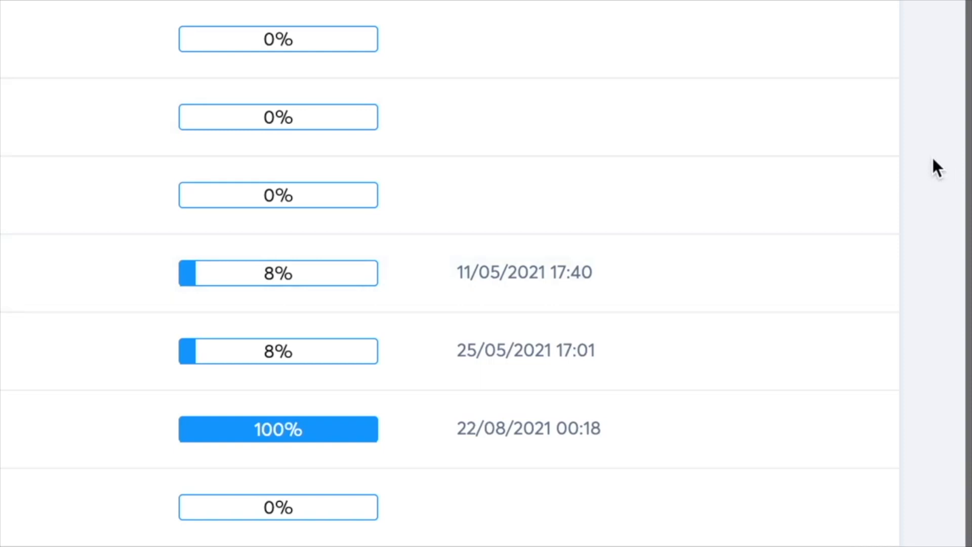
pyautogui.scroll(-3, 934, 161)
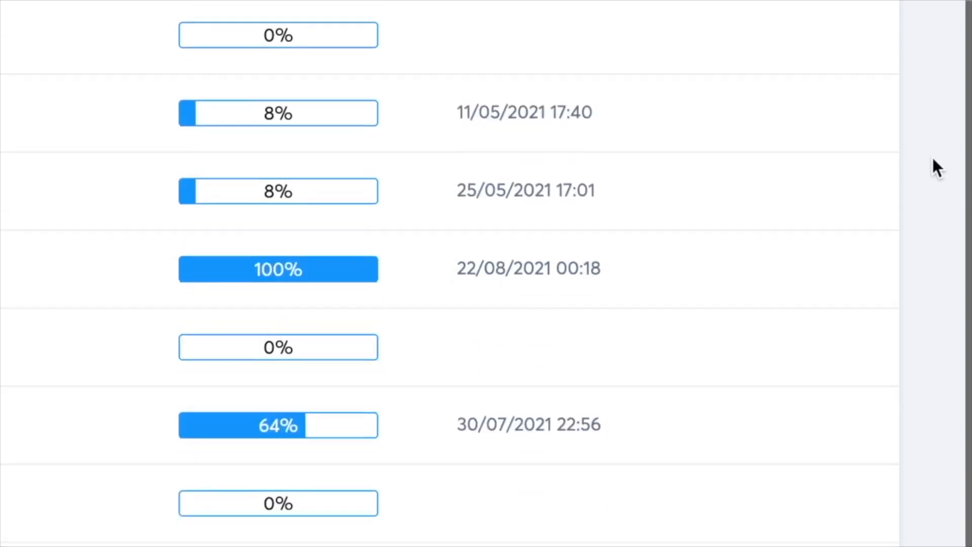
pyautogui.scroll(5, 934, 161)
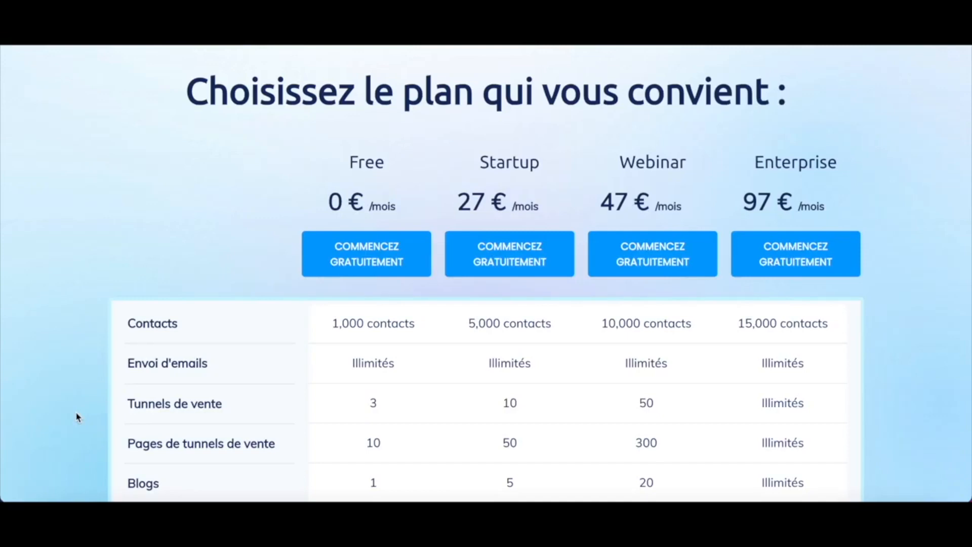
# Step: Compare the feature limits of the Free, Startup, Webinar and Enterprise plans, including the row on support response within 24 hours
pyautogui.scroll(-9, 77, 417)
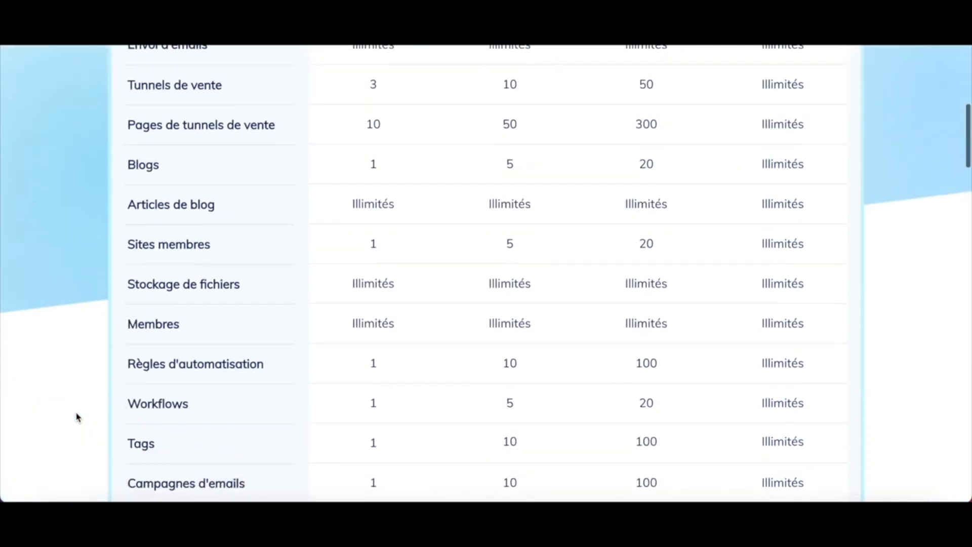
pyautogui.scroll(-7, 77, 417)
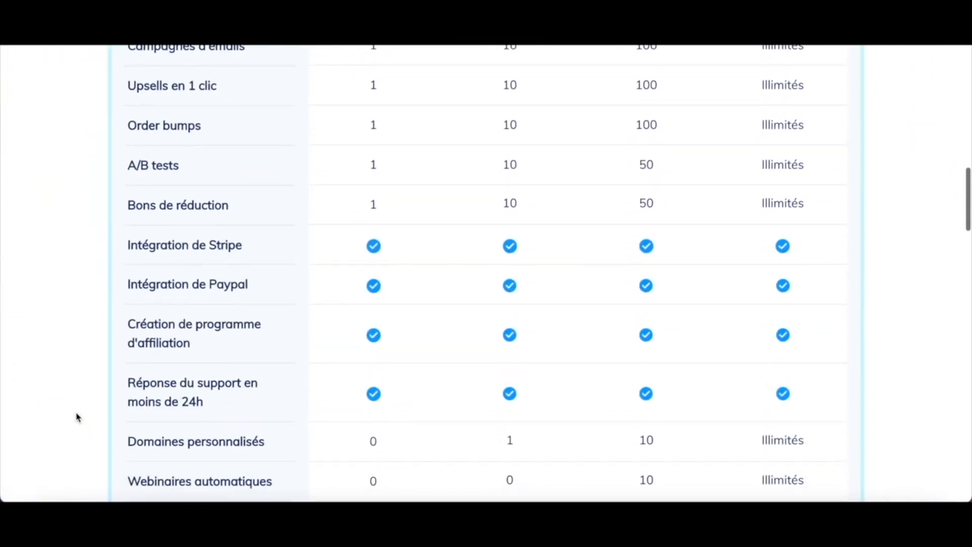
pyautogui.moveTo(207, 347); pyautogui.dragTo(128, 310)
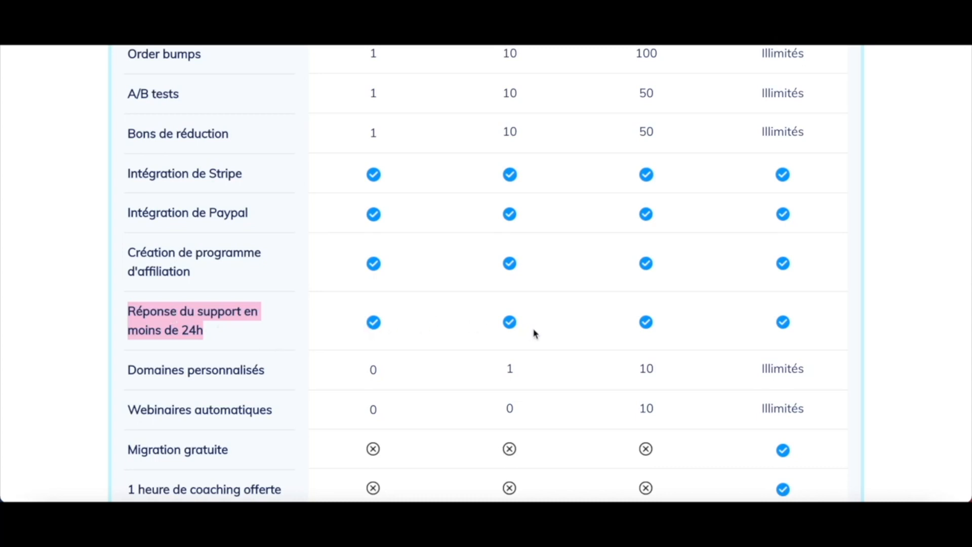
pyautogui.scroll(10, 260, 322)
pyautogui.scroll(5, 260, 321)
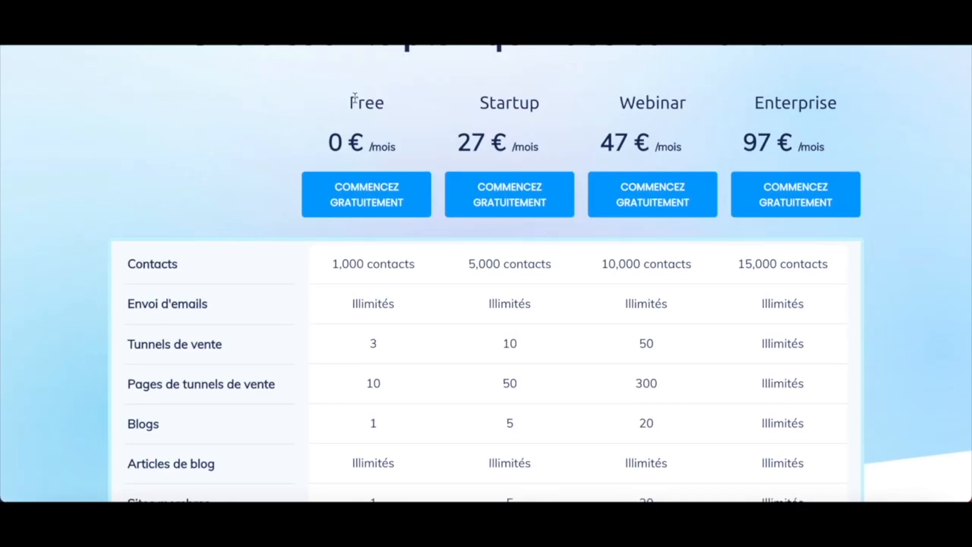
pyautogui.scroll(-15, 887, 397)
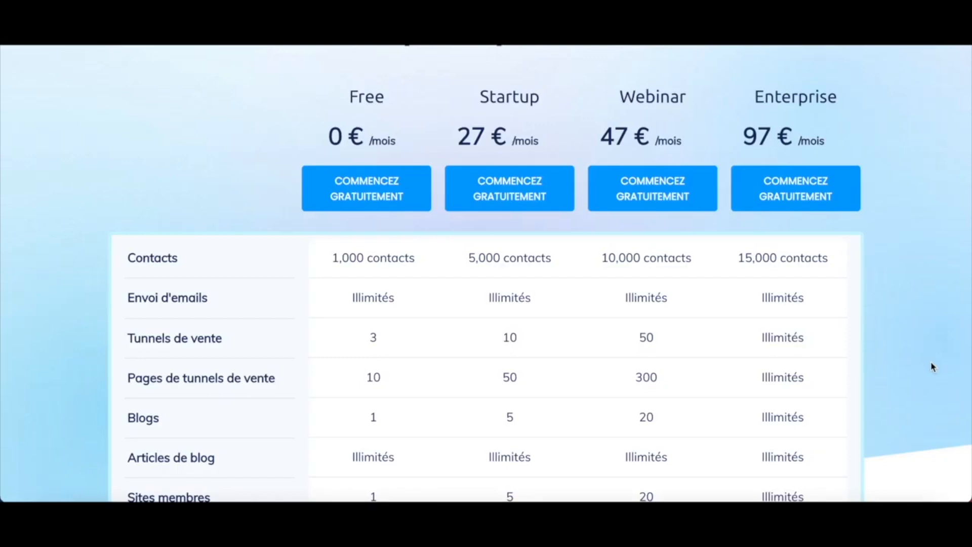
# Step: Review the plan names and monthly prices at the head of the pricing table
pyautogui.moveTo(844, 145); pyautogui.dragTo(336, 98)
pyautogui.click(289, 96)
pyautogui.scroll(-3, 508, 416)
pyautogui.scroll(3, 506, 419)
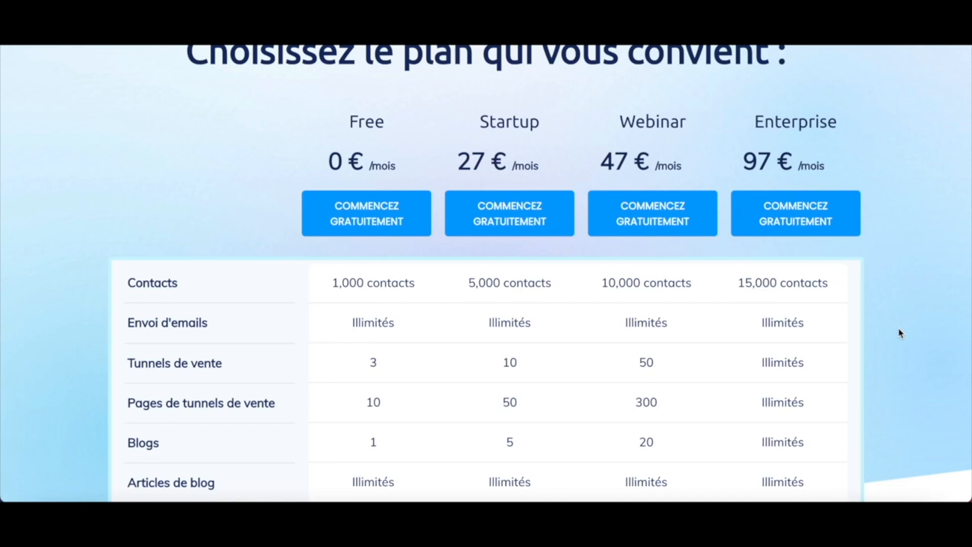
pyautogui.scroll(2, 901, 333)
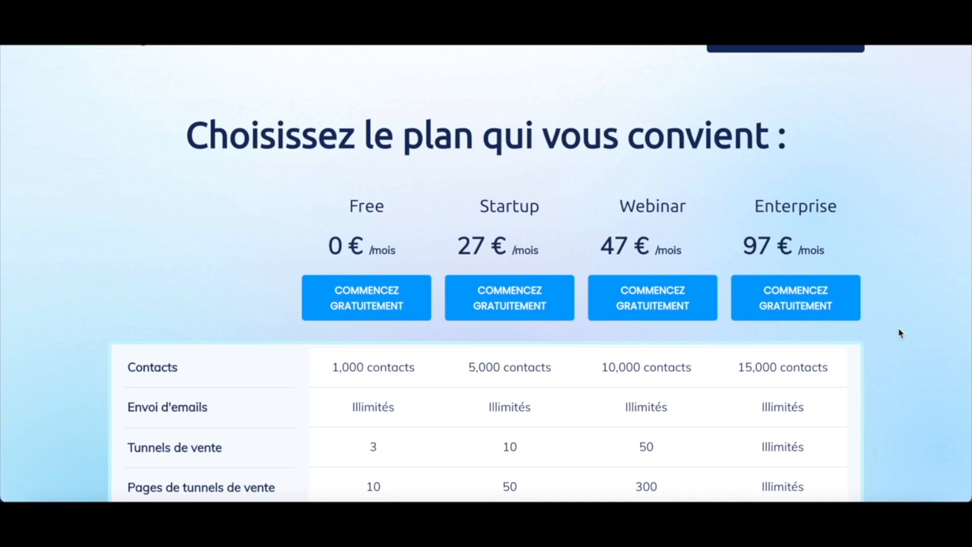
pyautogui.scroll(-1, 901, 333)
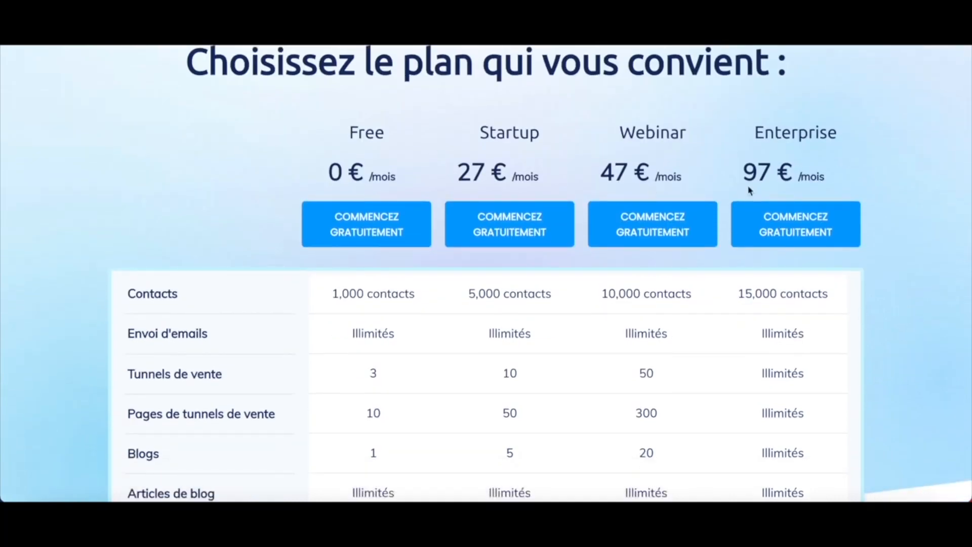
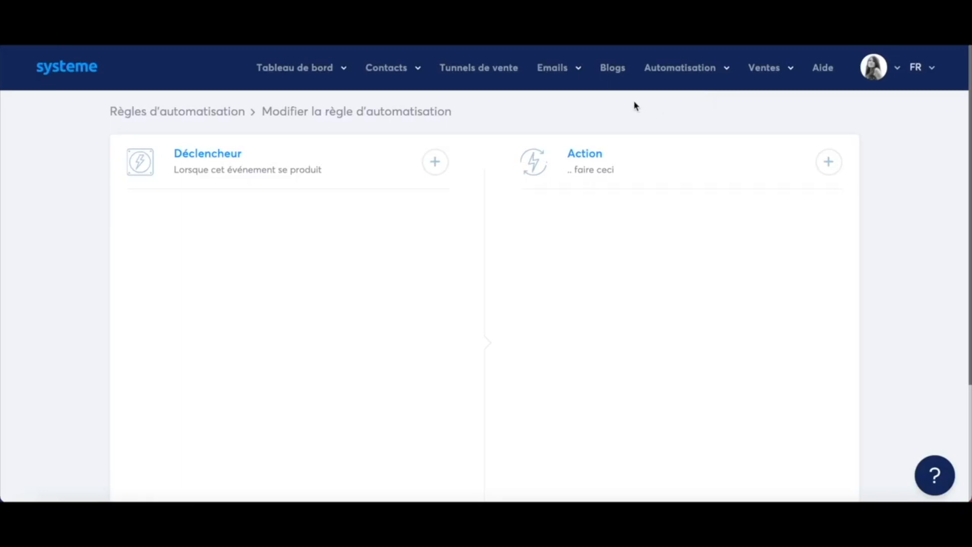
# Step: Add a "Nouvelle vente" trigger to the automation rule for the ASPIRATEUR À EMAILS funnel and its Order step
pyautogui.click(727, 69)
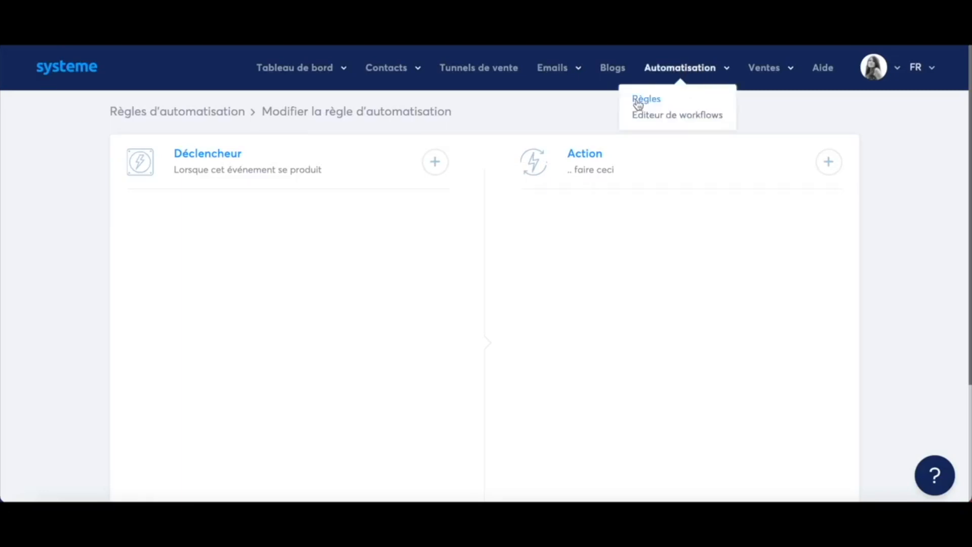
pyautogui.click(434, 162)
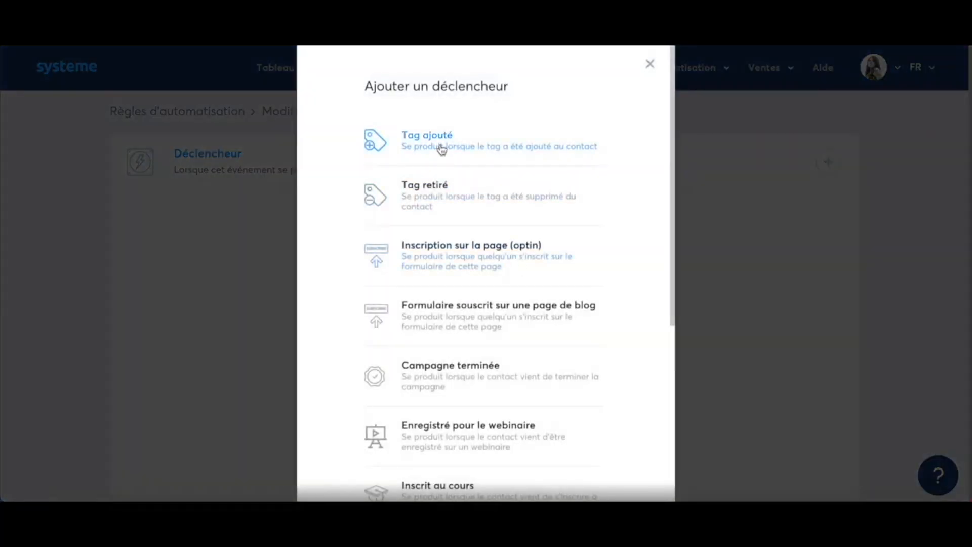
pyautogui.scroll(-4, 449, 336)
pyautogui.scroll(-2, 448, 336)
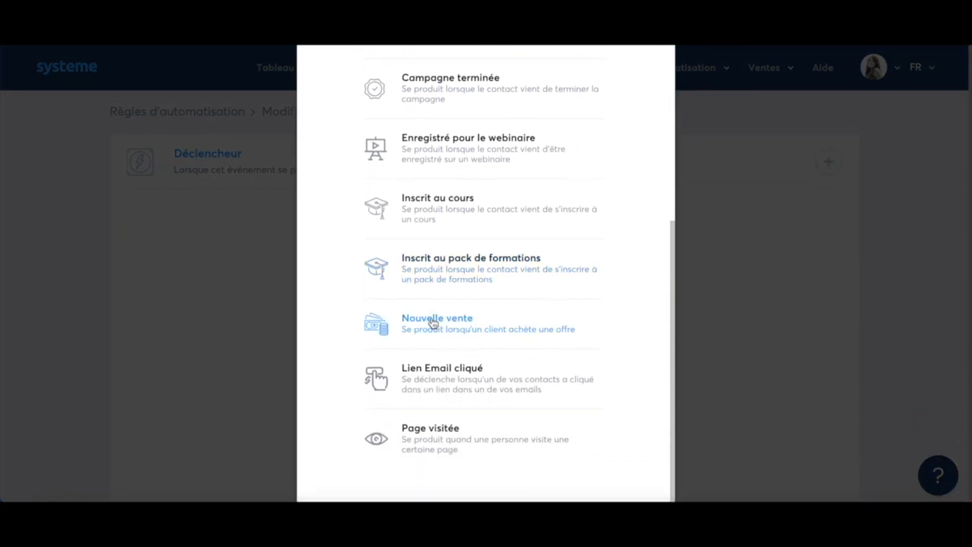
pyautogui.click(433, 324)
pyautogui.click(347, 288)
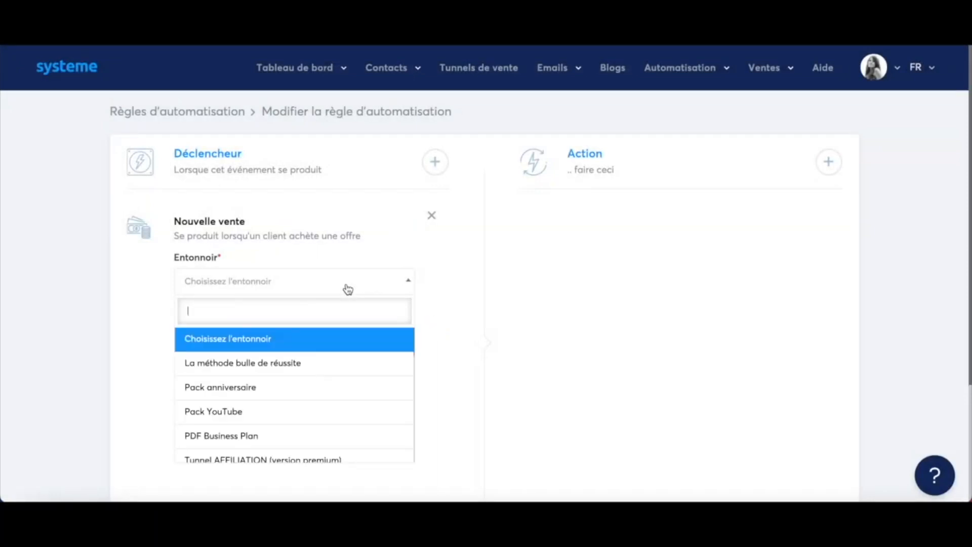
pyautogui.scroll(-3, 289, 386)
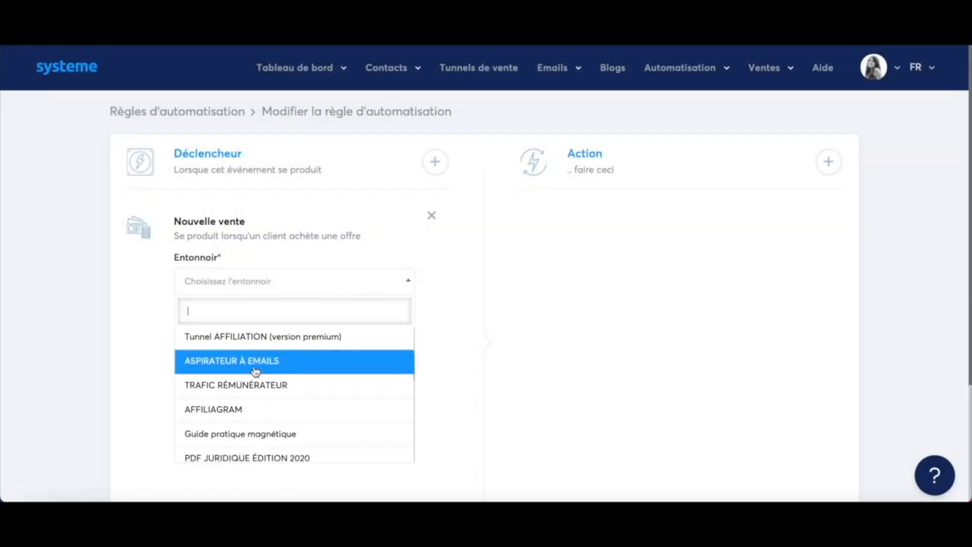
pyautogui.click(256, 371)
pyautogui.click(267, 339)
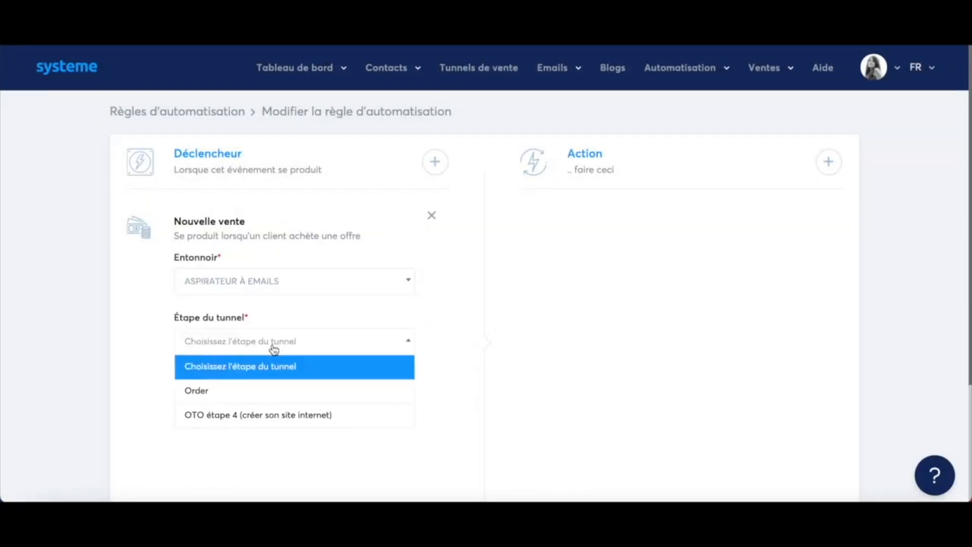
pyautogui.click(246, 392)
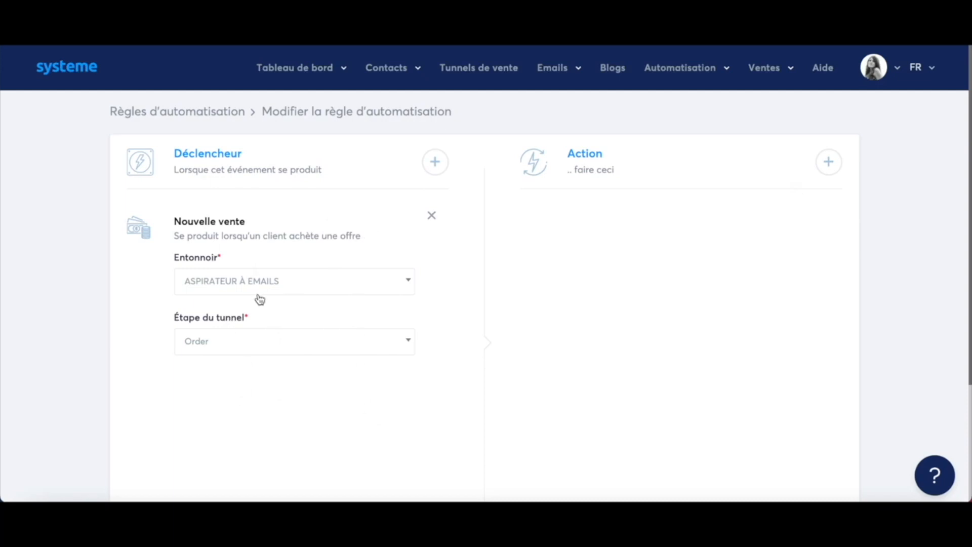
# Step: Add a "Désinscrire de la campagne" action to the rule and look through the available campaigns without choosing one
pyautogui.click(829, 163)
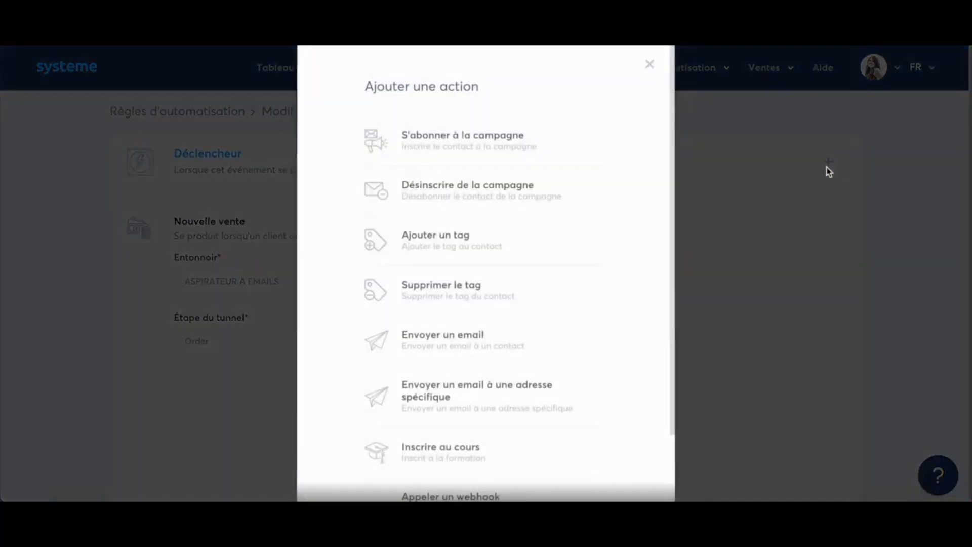
pyautogui.click(443, 186)
pyautogui.click(625, 288)
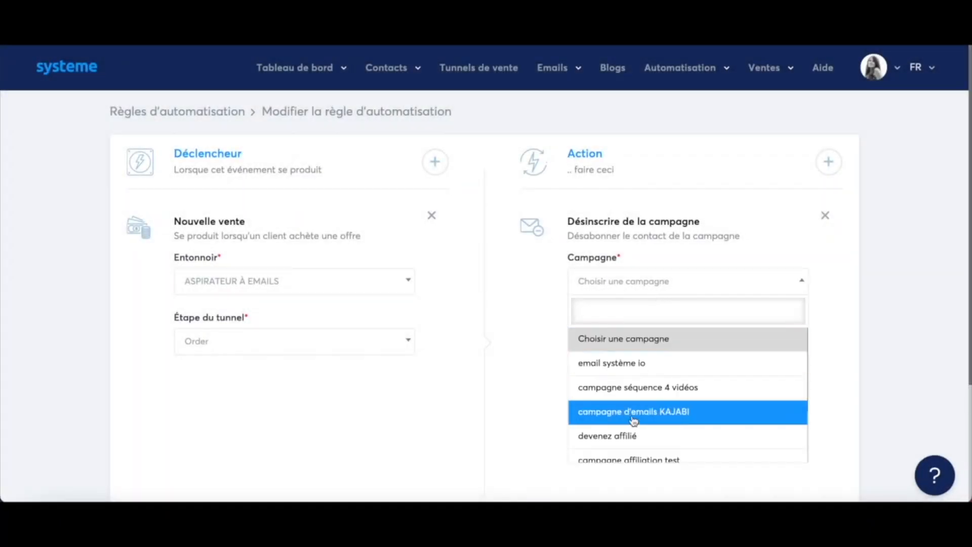
pyautogui.scroll(-2, 633, 420)
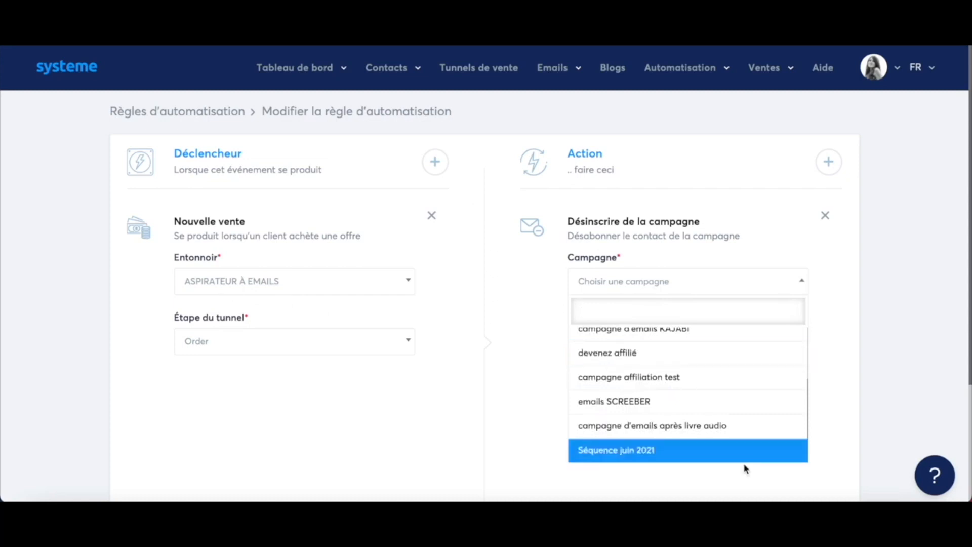
pyautogui.scroll(2, 732, 380)
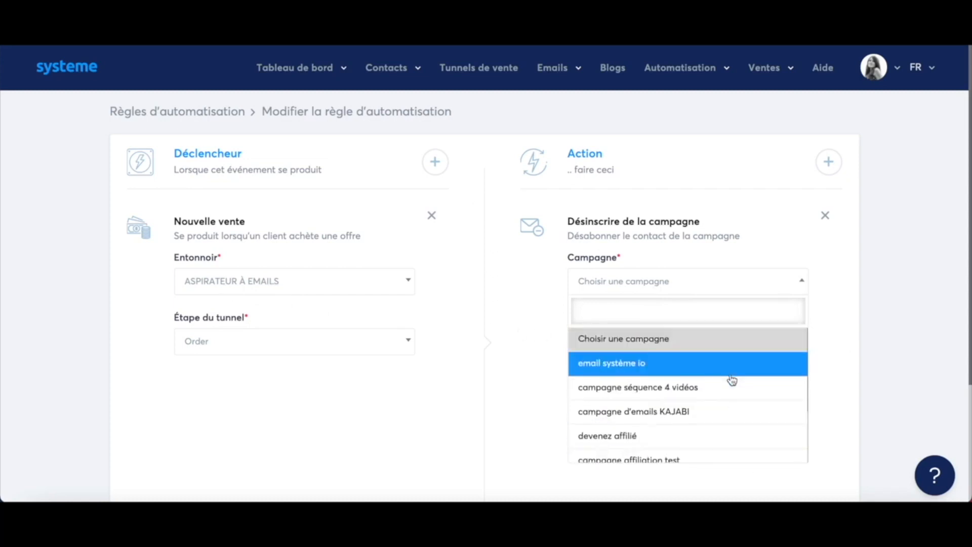
pyautogui.click(524, 354)
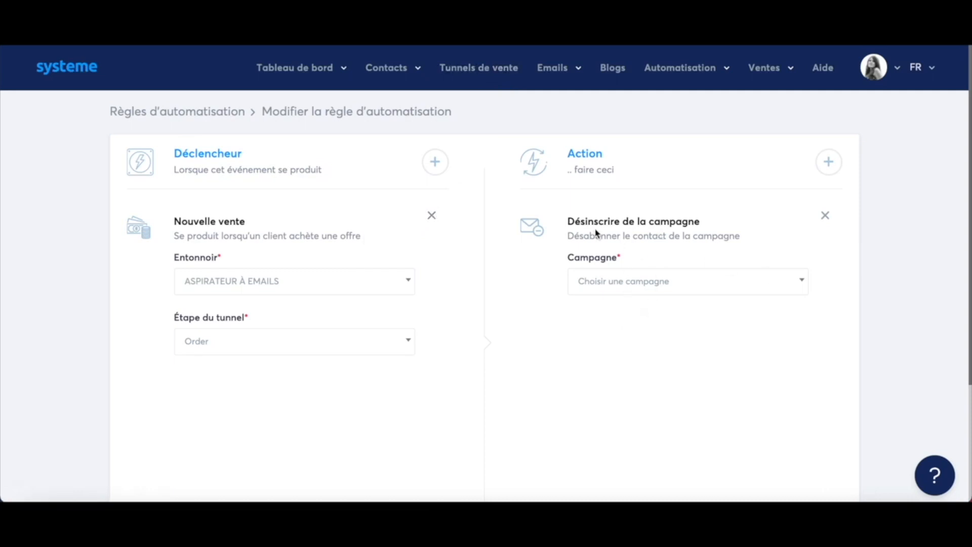
# Step: Remove the new-sale trigger and the campaign unsubscribe action from the automation rule
pyautogui.click(431, 217)
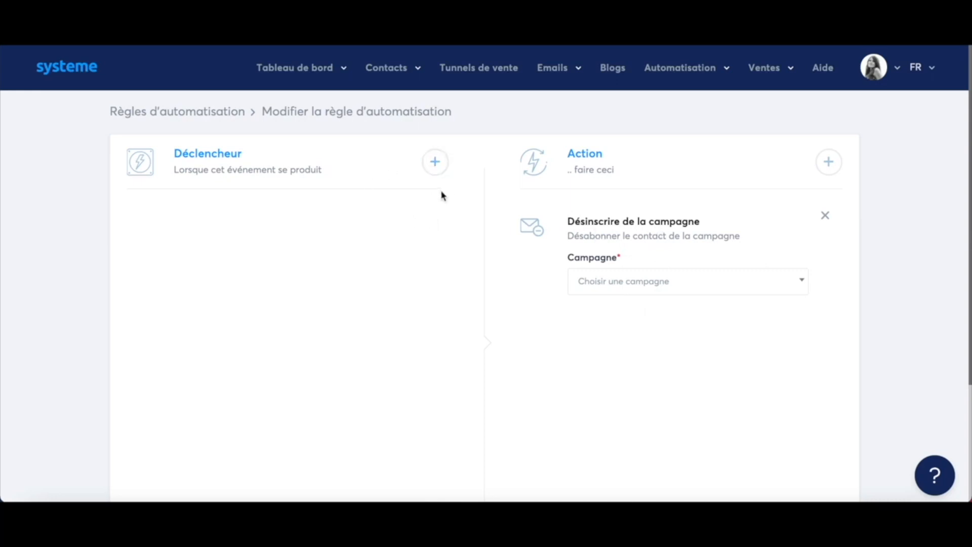
pyautogui.click(825, 216)
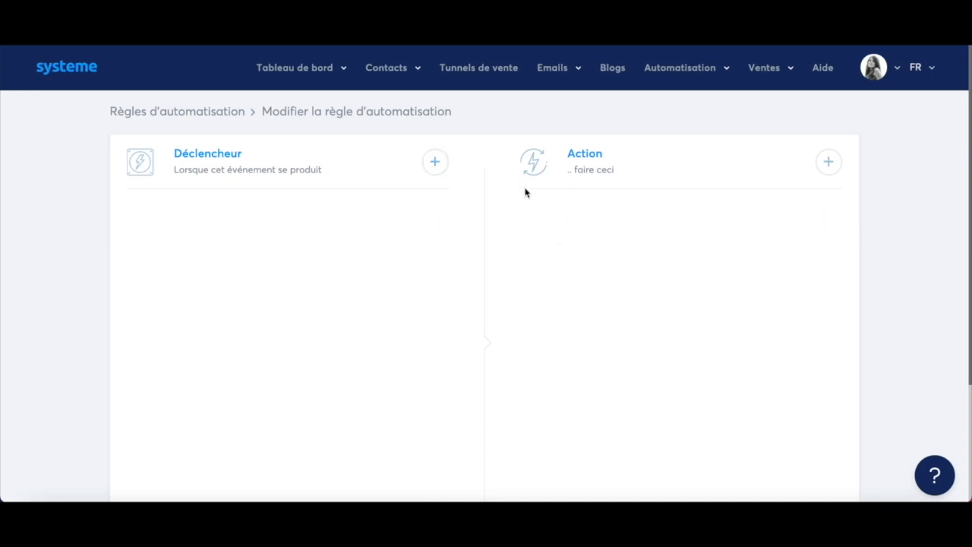
# Step: Open the choice of actions for the automation rule and look through all the available types
pyautogui.click(829, 162)
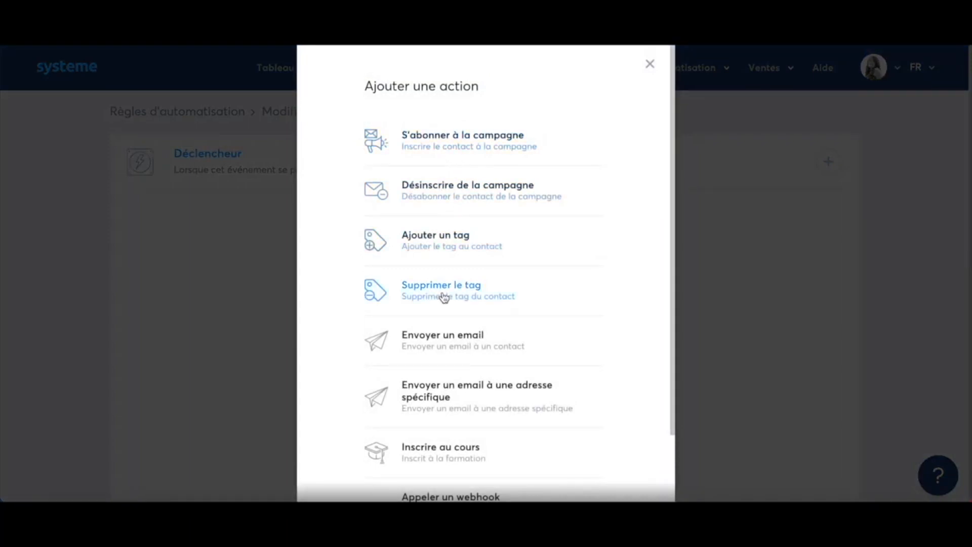
pyautogui.scroll(-2, 444, 298)
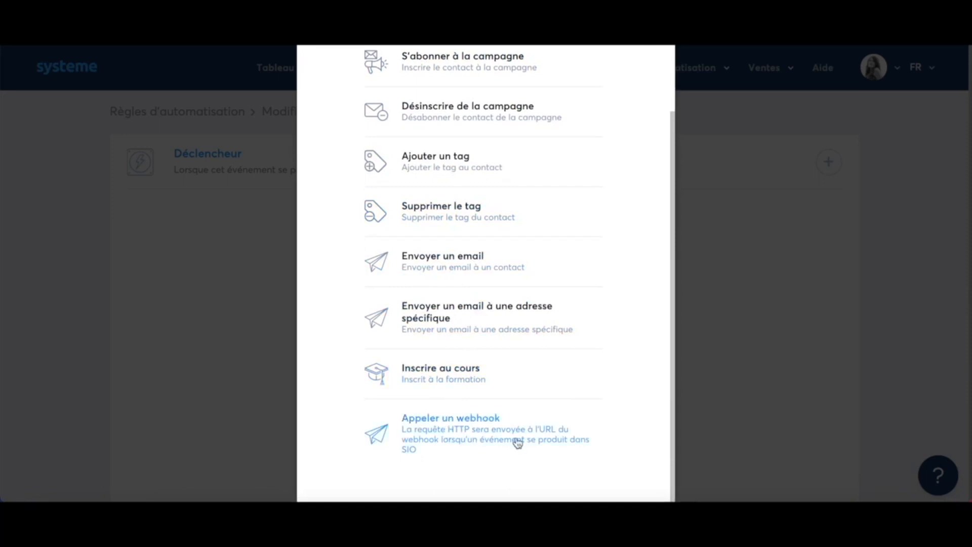
pyautogui.scroll(2, 578, 310)
pyautogui.scroll(-2, 578, 311)
pyautogui.scroll(2, 578, 311)
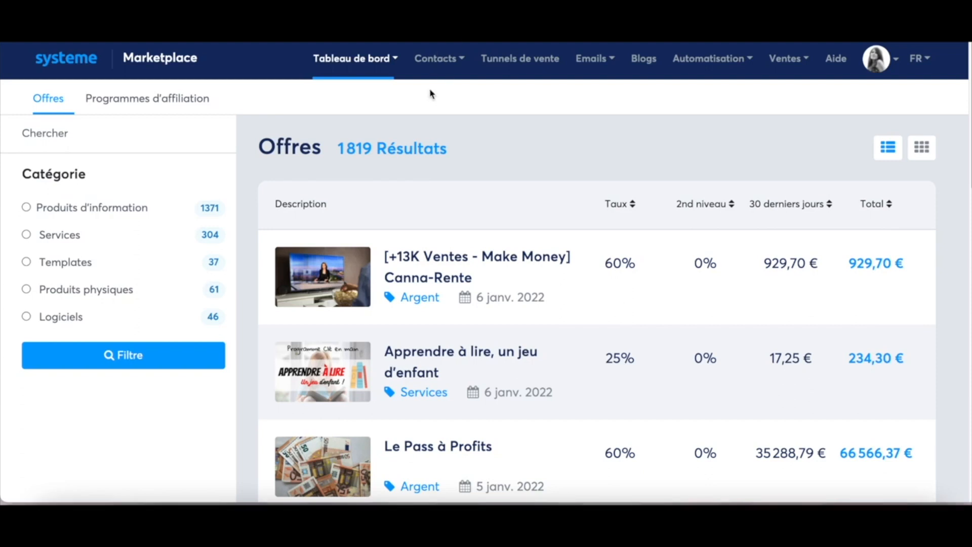
# Step: Enter "clients formations" as the name of a new contact tag
pyautogui.moveTo(441, 63)
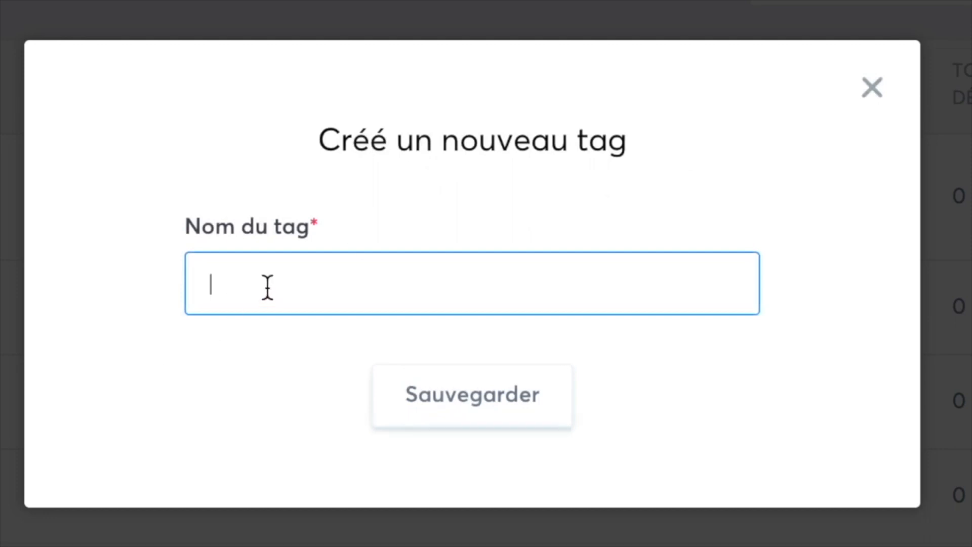
pyautogui.write('clients formations ')
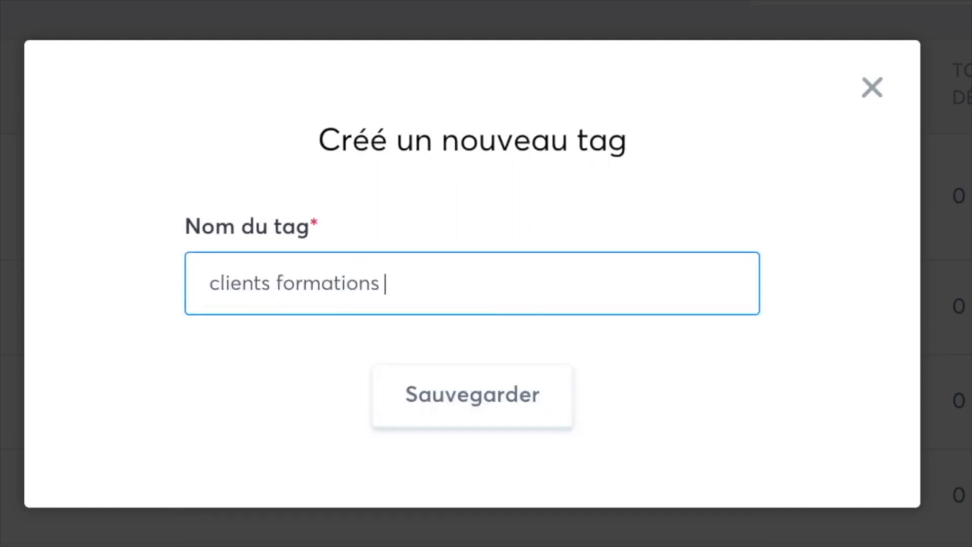
# Step: Name the new sales funnel "TDV produit J", choose the "Construisez votre audience" type and keep Euro as its currency
pyautogui.write('J')
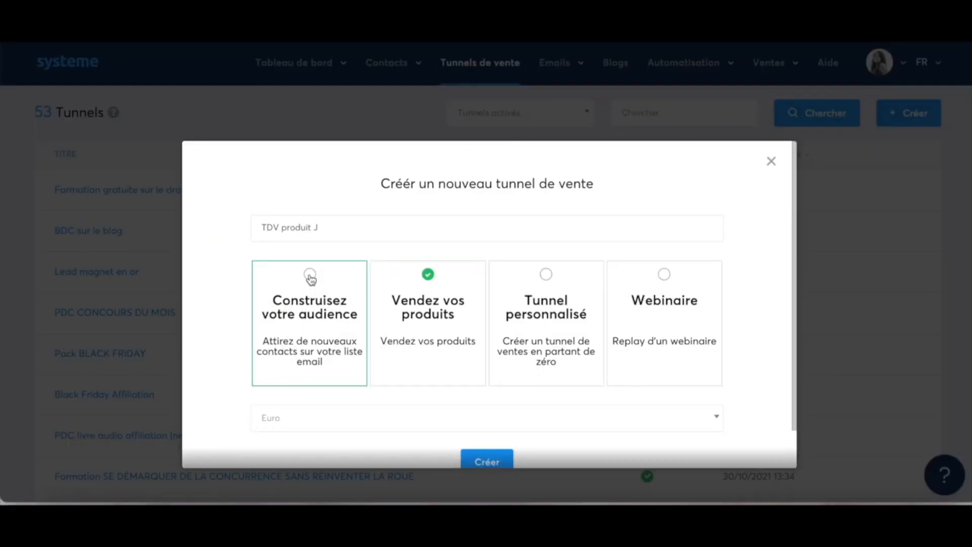
pyautogui.click(310, 276)
pyautogui.scroll(-1, 337, 306)
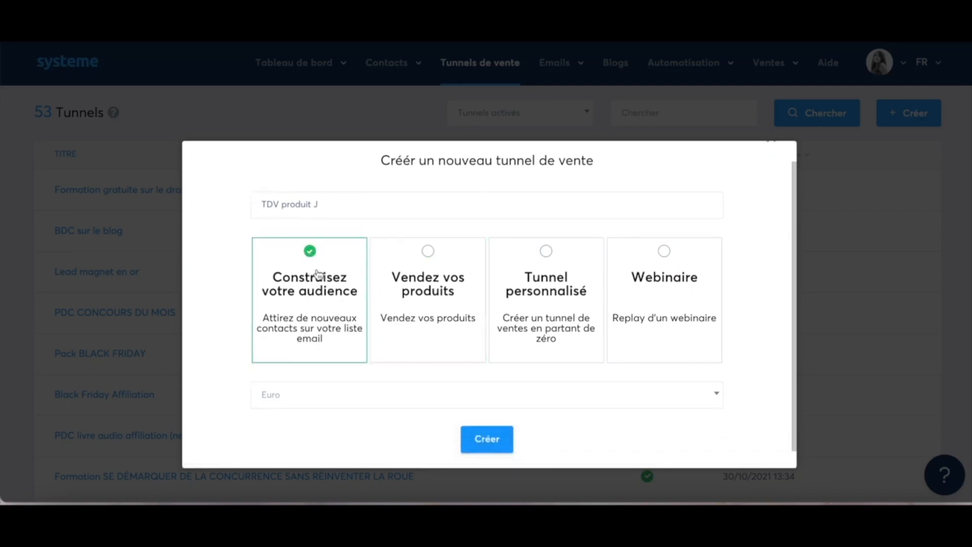
pyautogui.scroll(-1, 310, 319)
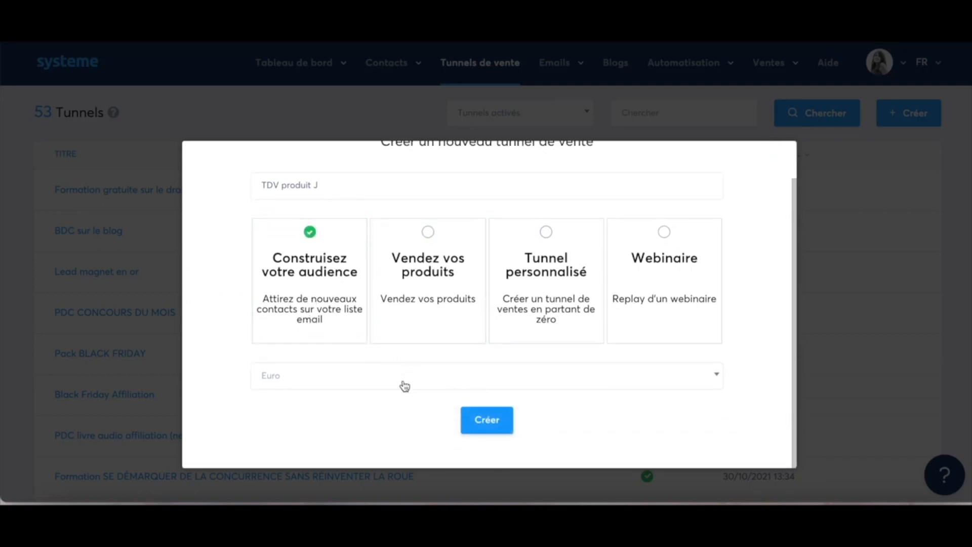
pyautogui.click(306, 378)
pyautogui.click(311, 273)
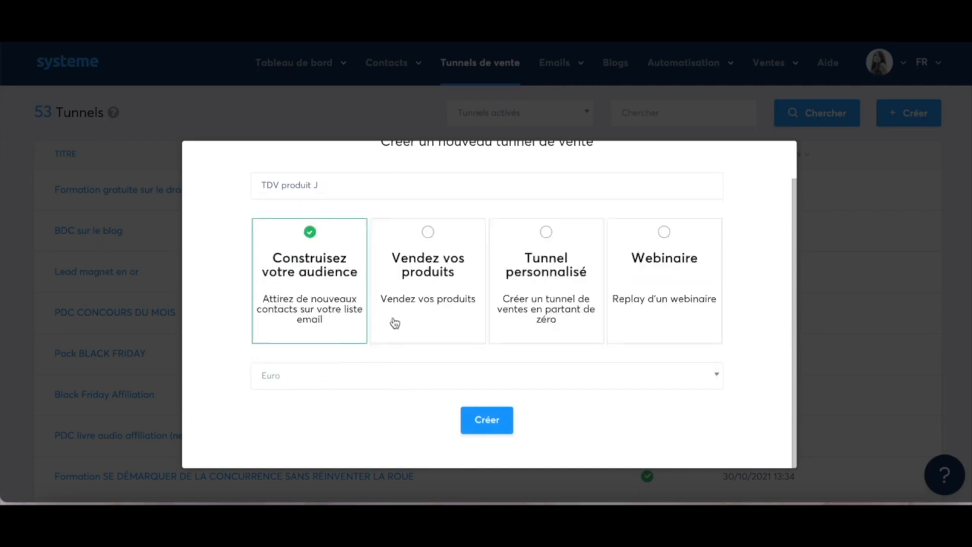
# Step: Create the funnel, then set up its capture page with the "LE SYSTÈME EN 3 ÉTAPES À VENDRE SUR UN PILOTE AUTOMATIQUE!" template and save the page
pyautogui.click(487, 419)
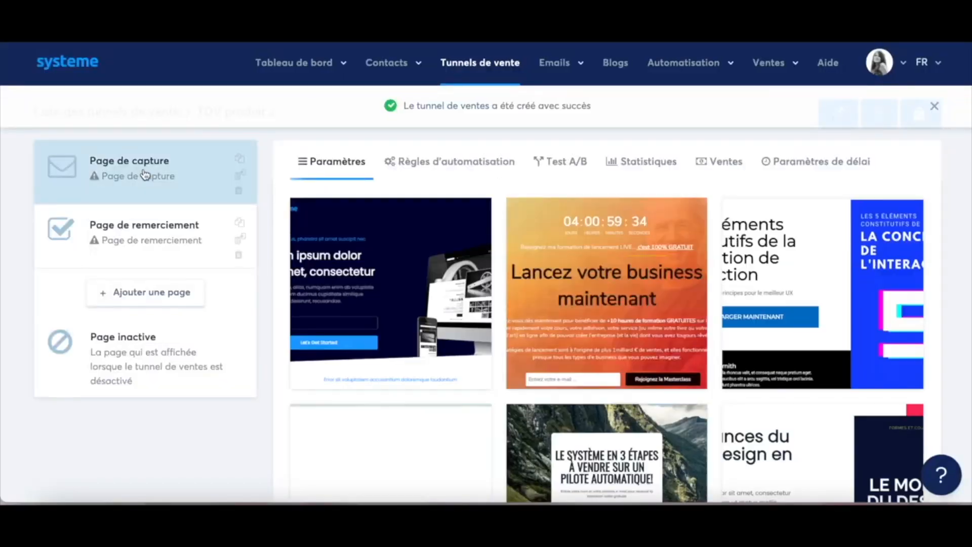
pyautogui.scroll(-8, 672, 324)
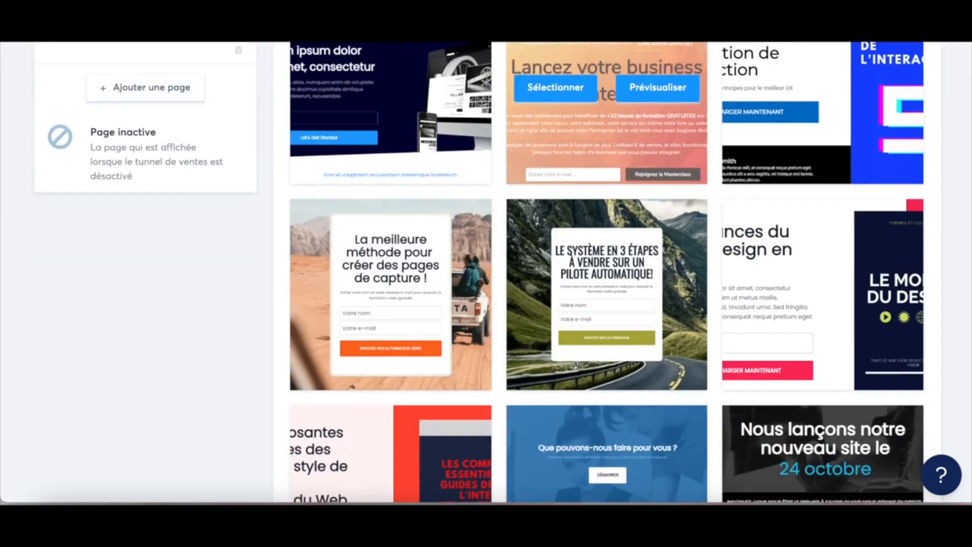
pyautogui.scroll(6, 672, 324)
pyautogui.scroll(1, 672, 324)
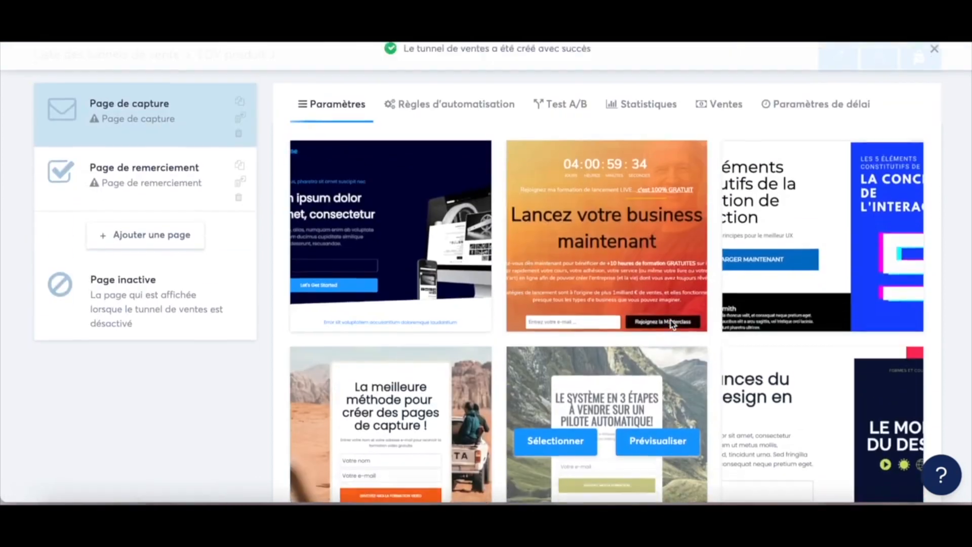
pyautogui.scroll(-3, 673, 323)
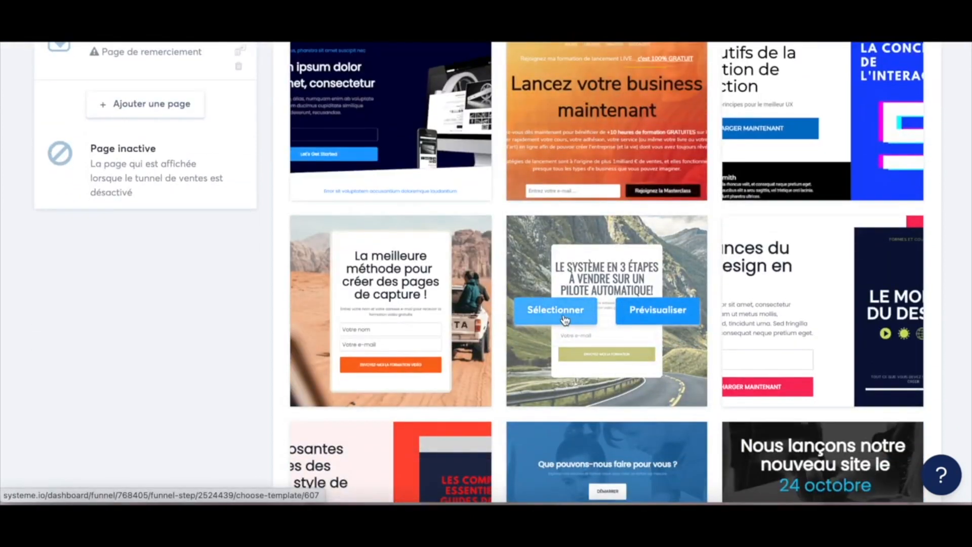
pyautogui.click(575, 318)
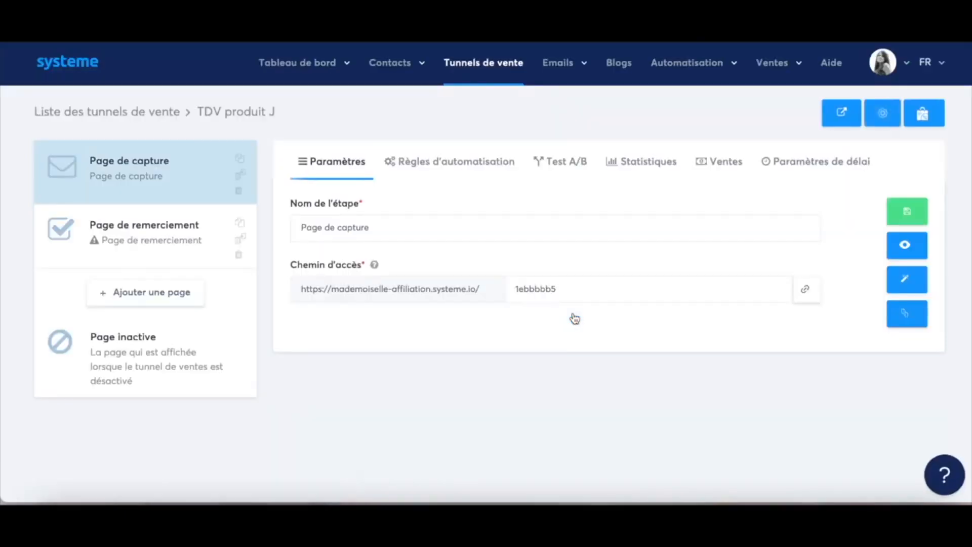
pyautogui.click(907, 279)
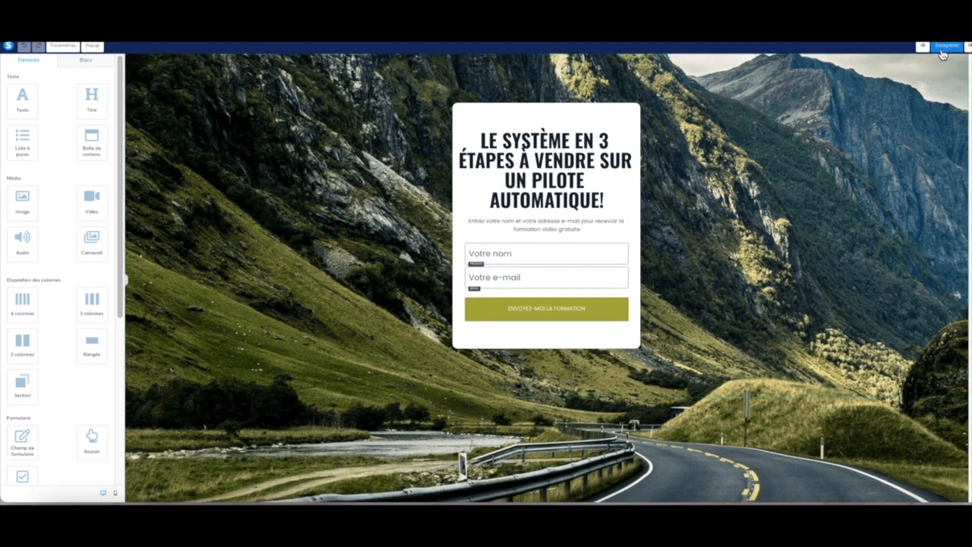
pyautogui.click(942, 52)
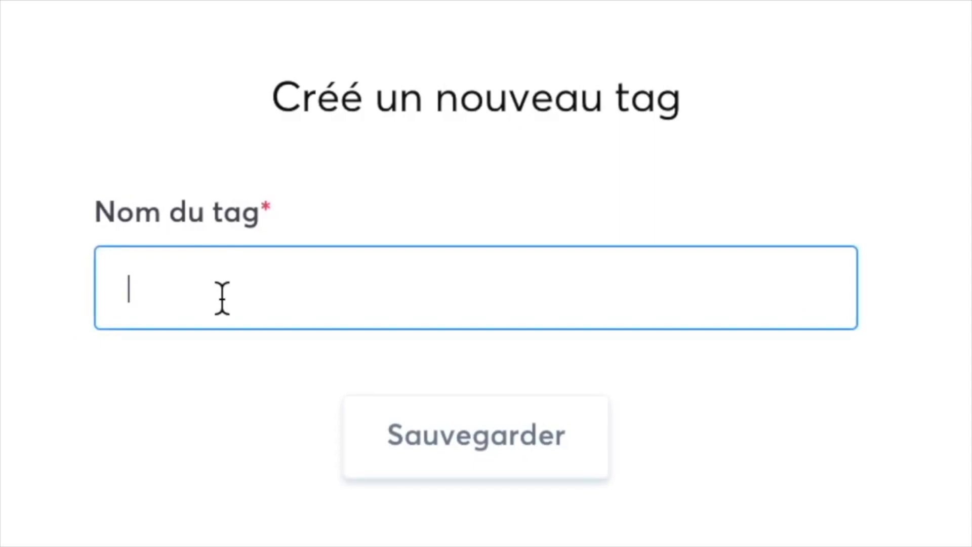
# Step: Create a new contact tag named "prospect J"
pyautogui.write('p')
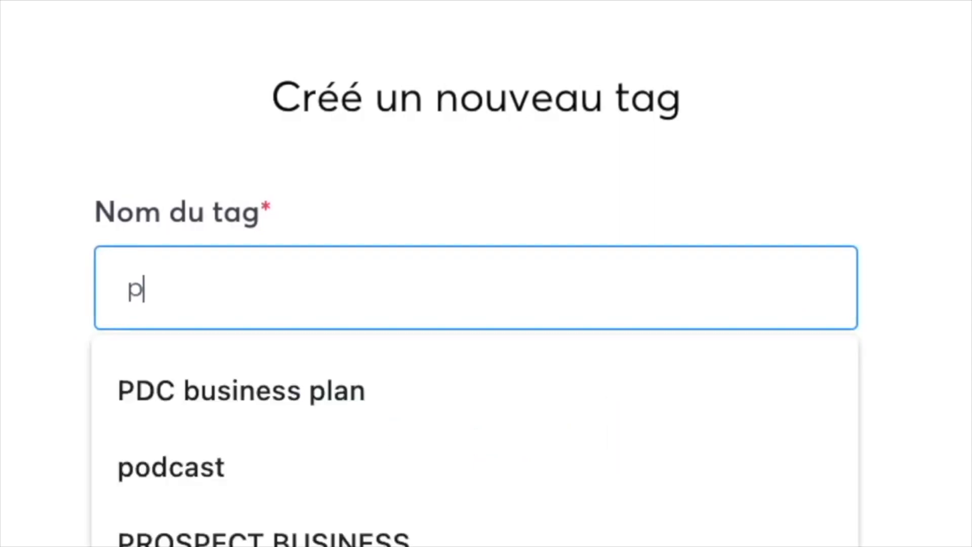
pyautogui.write('rospect J')
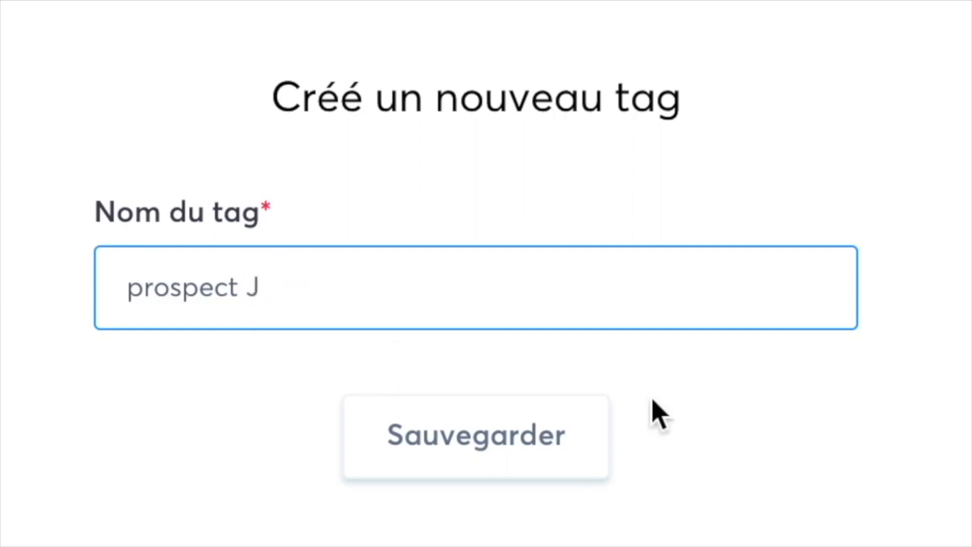
pyautogui.click(476, 459)
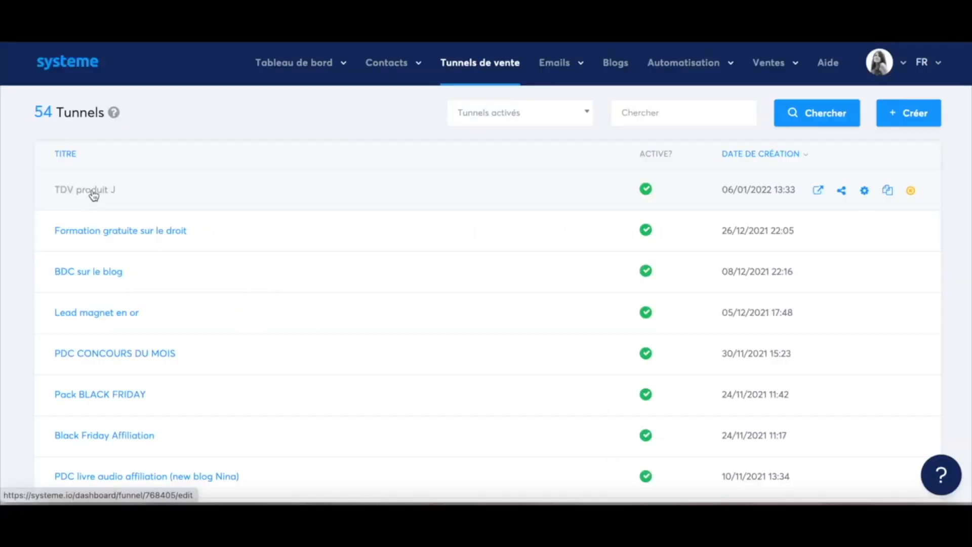
# Step: Apply the purple "Merci pour votre inscription !" template to the thank-you page of the "TDV produit J" funnel
pyautogui.click(94, 195)
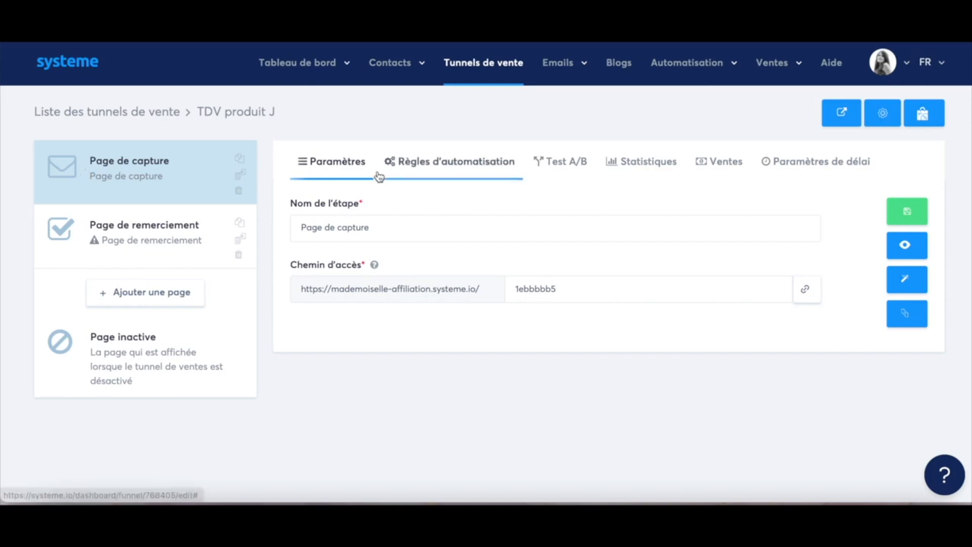
pyautogui.click(137, 239)
pyautogui.moveTo(639, 302)
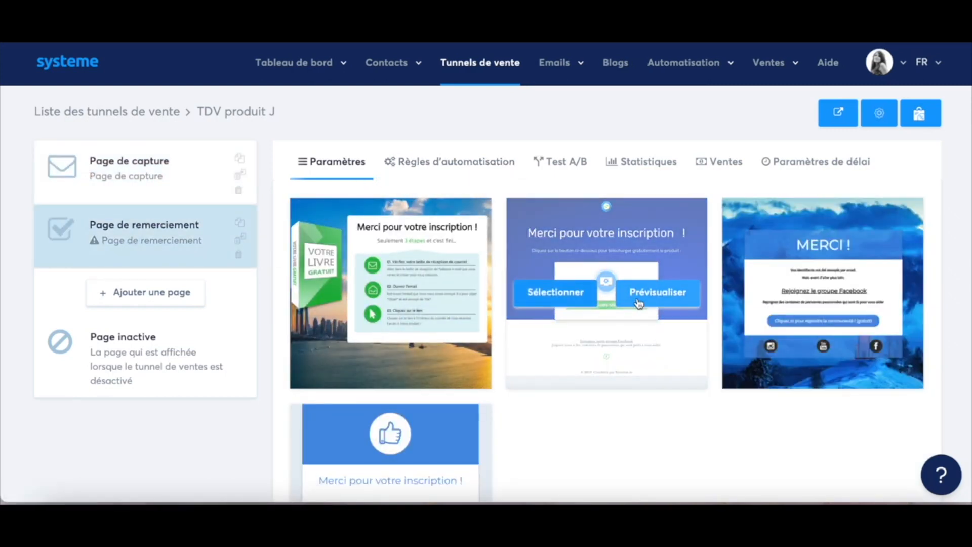
pyautogui.click(541, 300)
# Step: Add an automation rule to the capture page with "Inscription sur la page (optin)" as its trigger
pyautogui.click(146, 181)
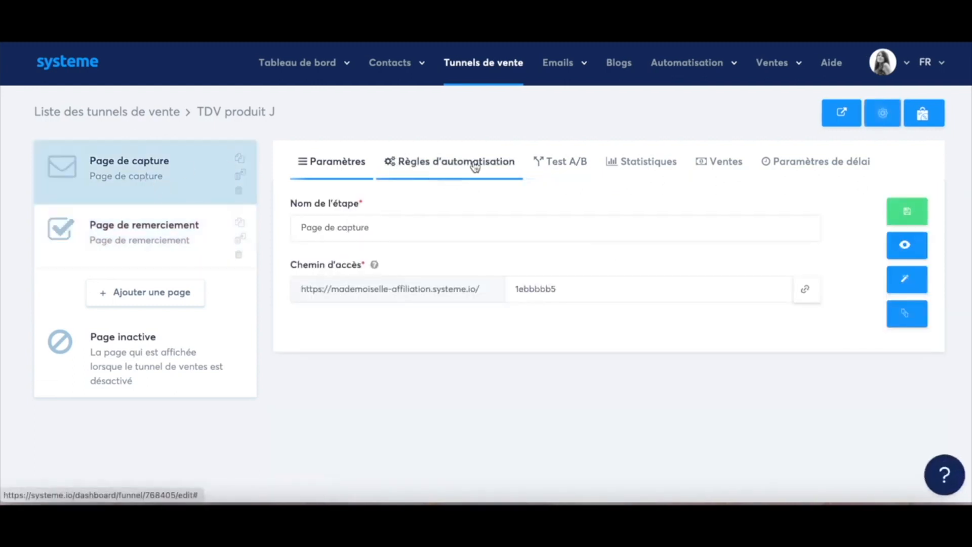
pyautogui.click(458, 166)
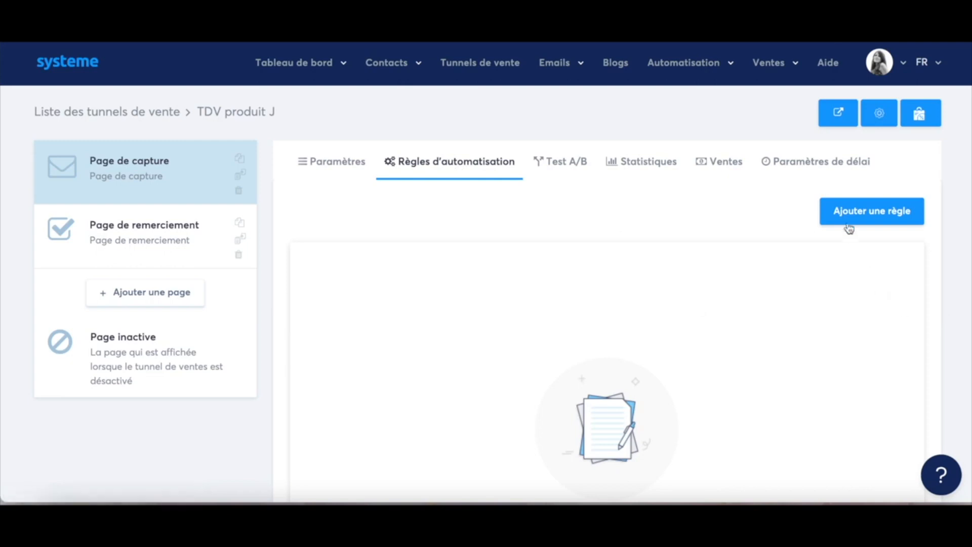
pyautogui.click(849, 228)
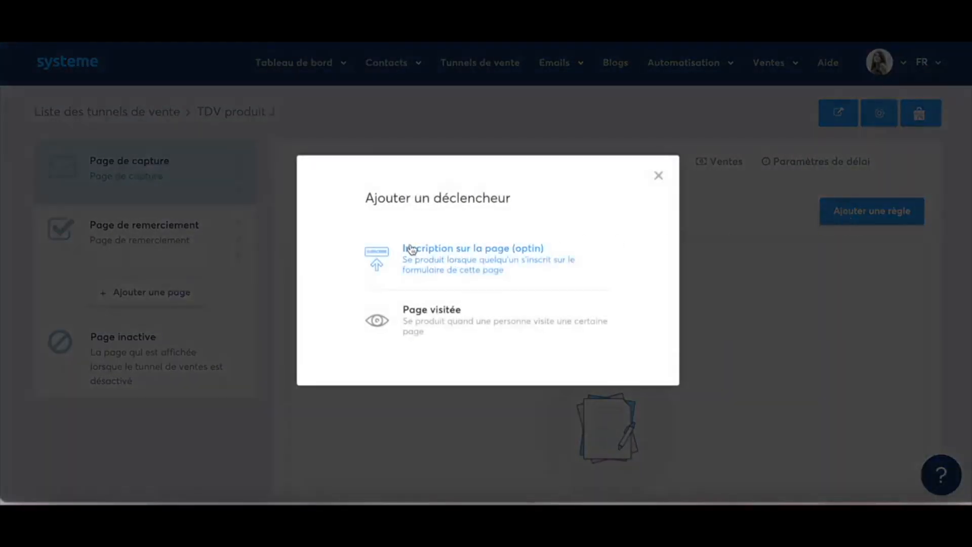
pyautogui.click(434, 253)
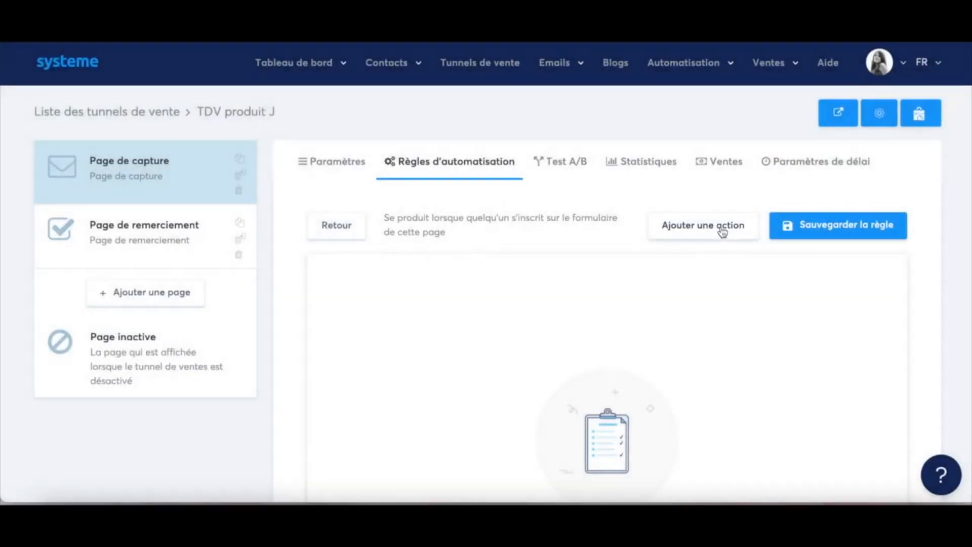
# Step: Give the opt-in rule an "Ajouter un tag" action with the "prospect J" tag and save the rule
pyautogui.click(723, 231)
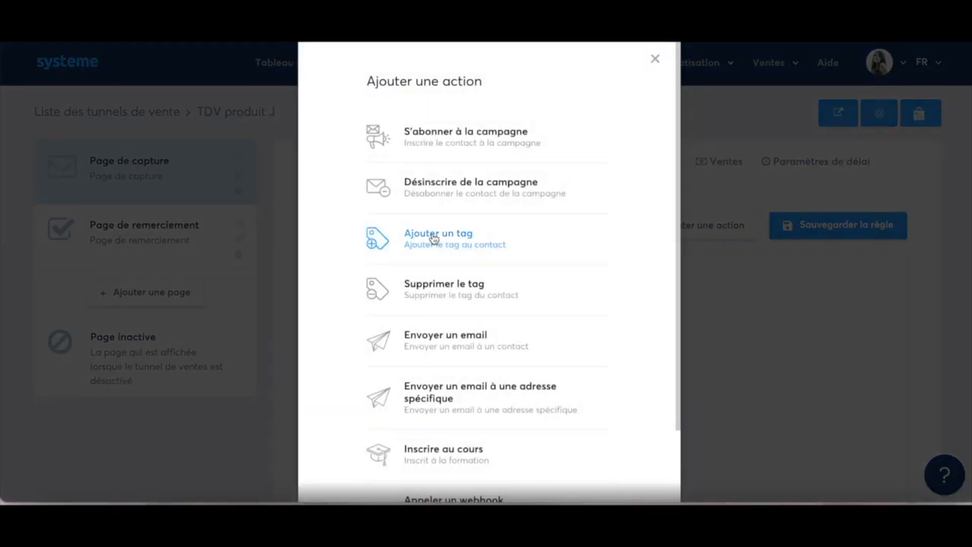
pyautogui.click(434, 238)
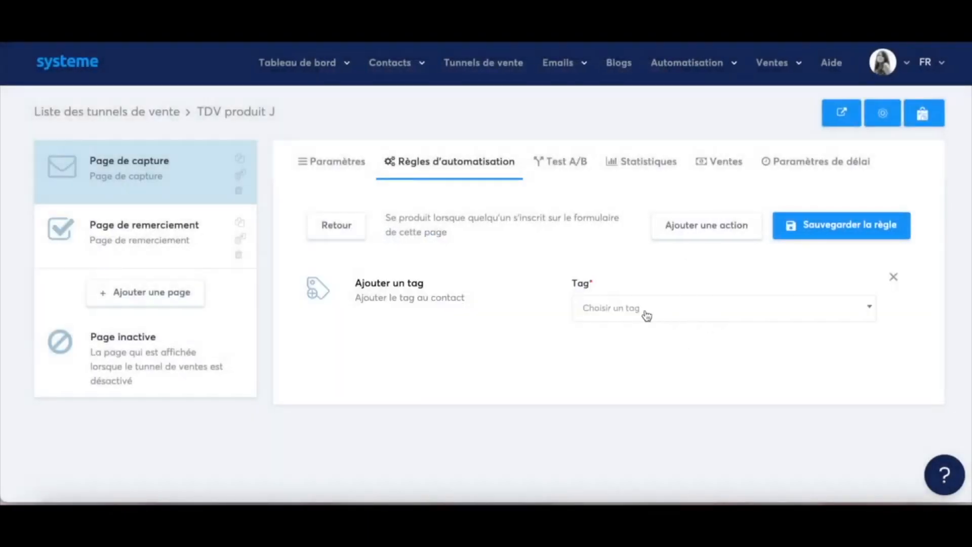
pyautogui.click(646, 315)
pyautogui.scroll(-3, 649, 414)
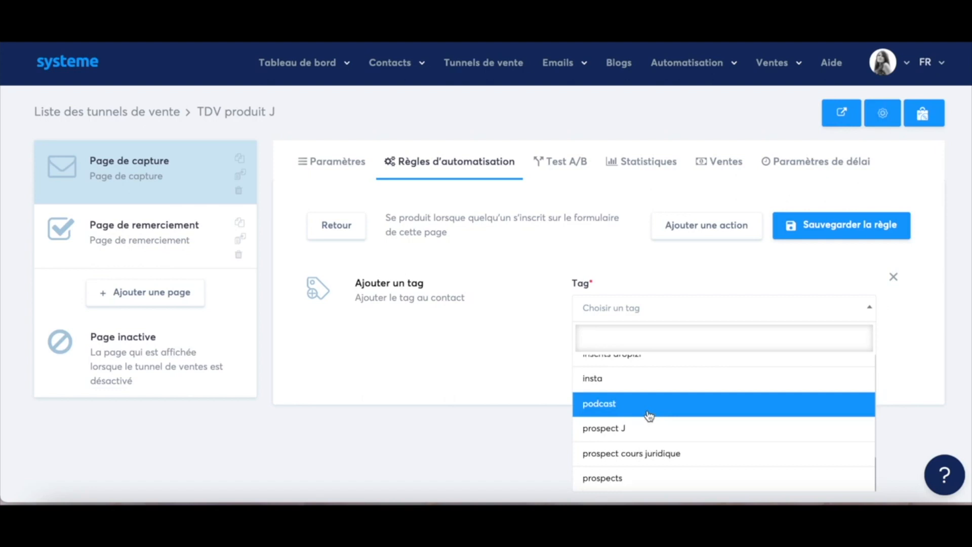
pyautogui.click(617, 428)
pyautogui.click(831, 229)
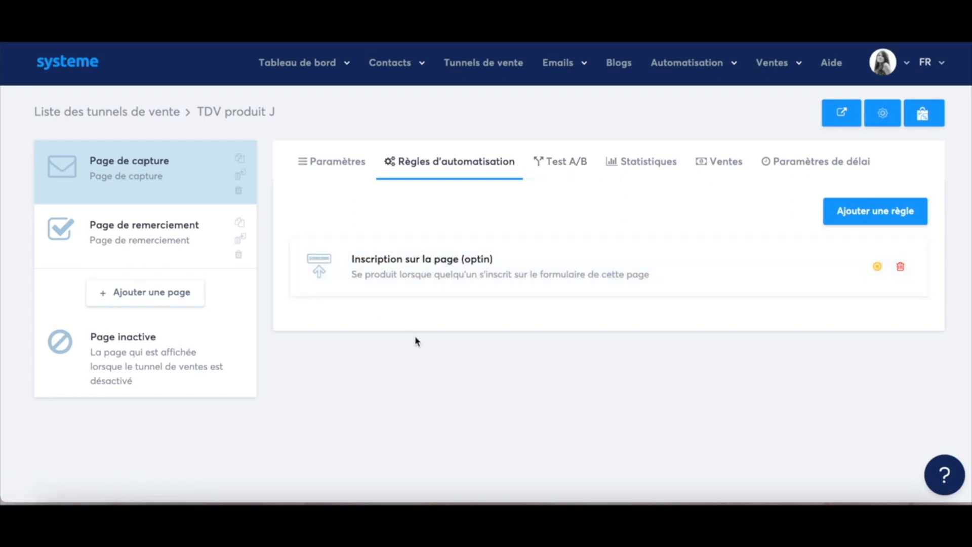
# Step: Create a new email campaign named "campagne J"
pyautogui.moveTo(560, 63)
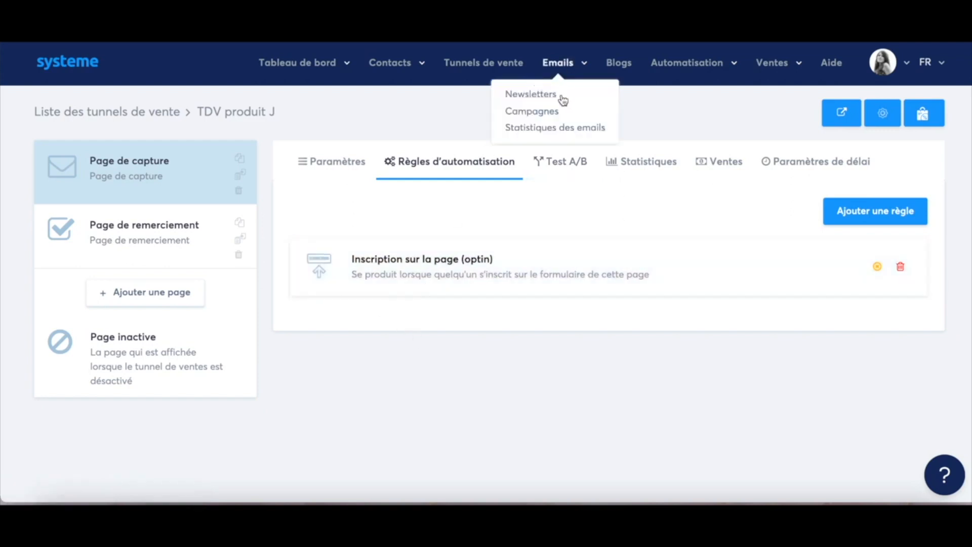
pyautogui.click(535, 112)
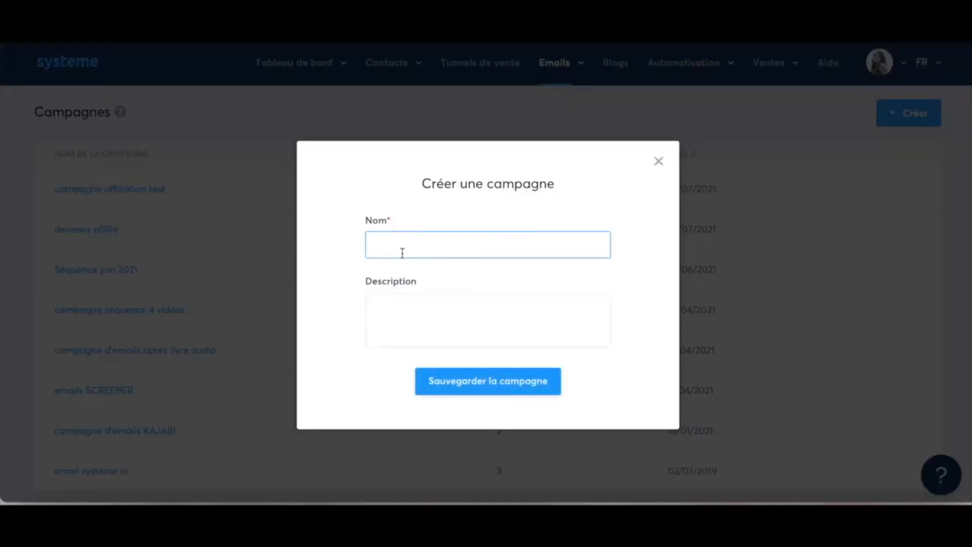
pyautogui.write('campagne J')
pyautogui.click(508, 384)
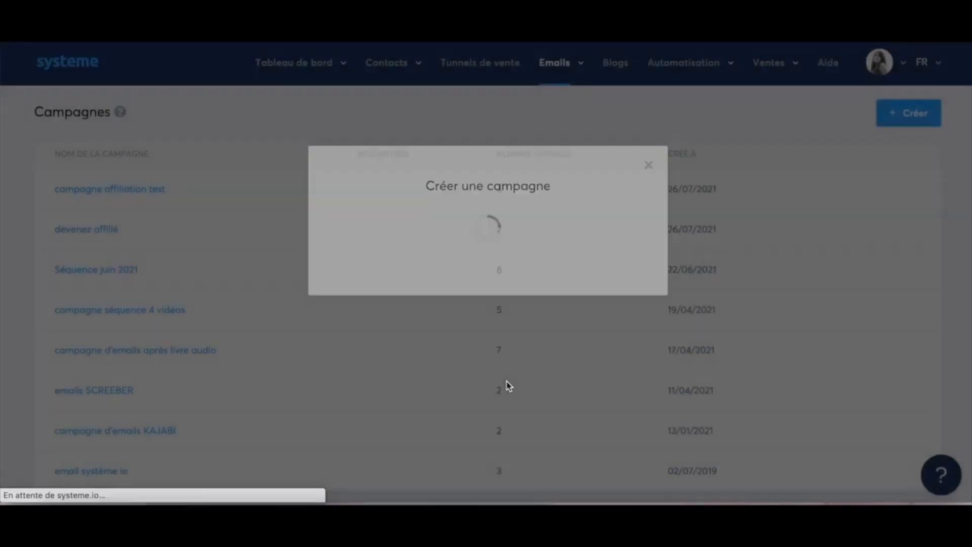
# Step: Add an email step to "campagne J" with the subject "sujet", using the classic editor
pyautogui.click(97, 191)
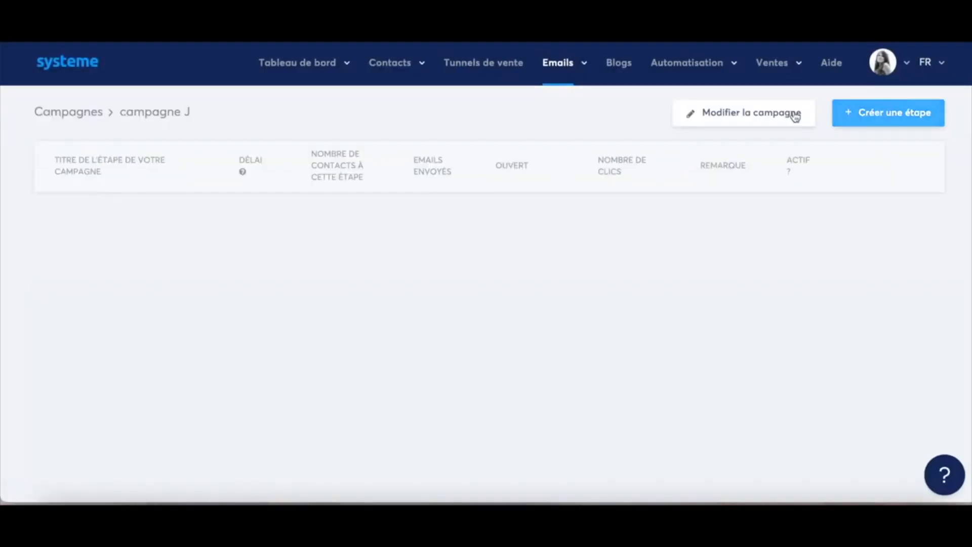
pyautogui.click(884, 121)
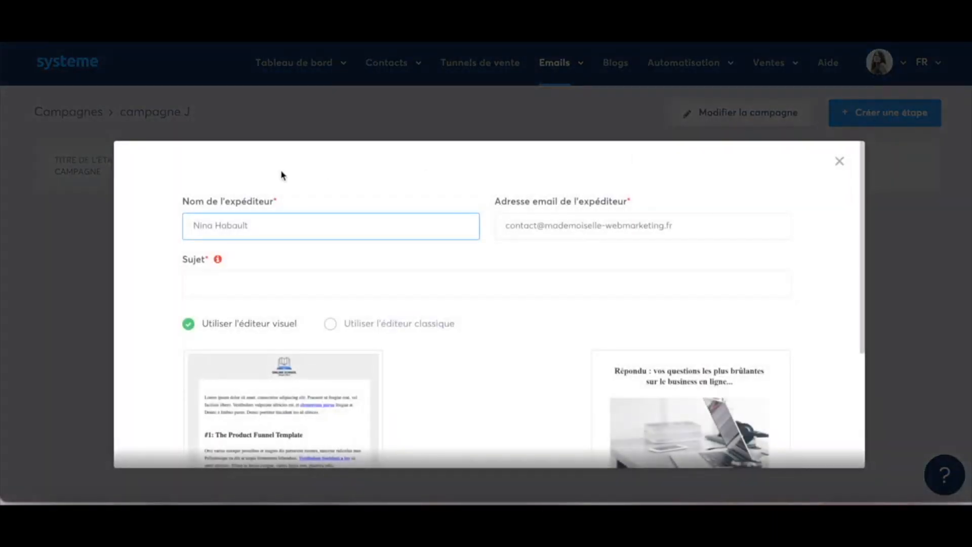
pyautogui.click(220, 284)
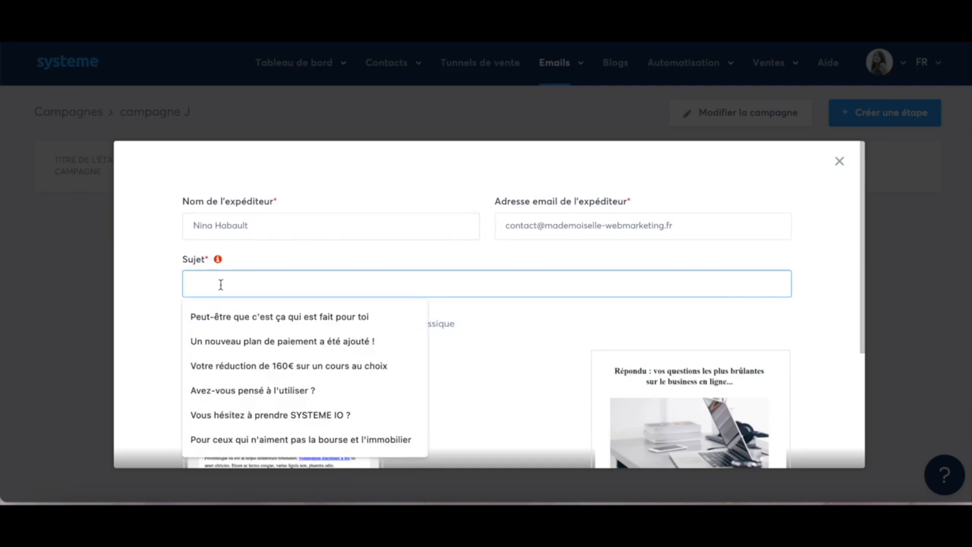
pyautogui.click(153, 328)
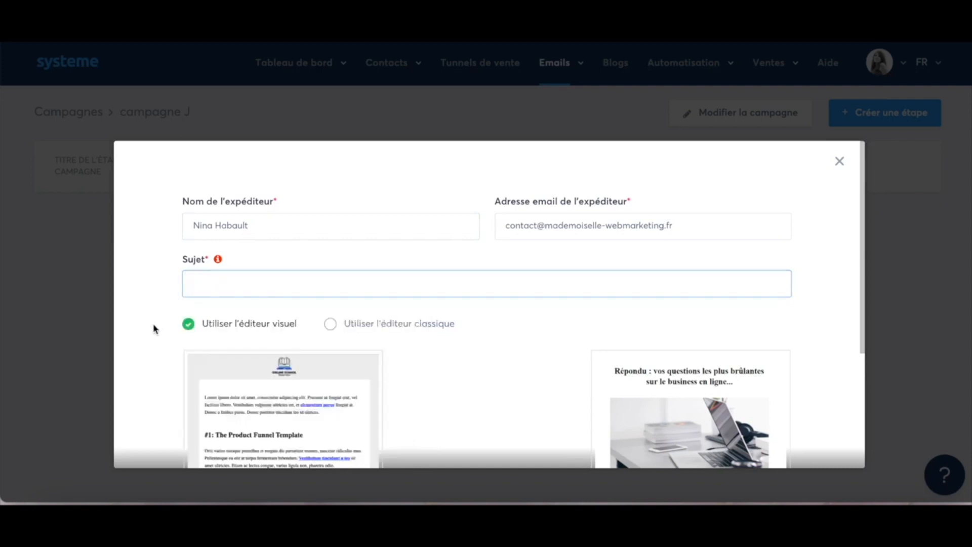
pyautogui.click(234, 282)
pyautogui.write('sujet')
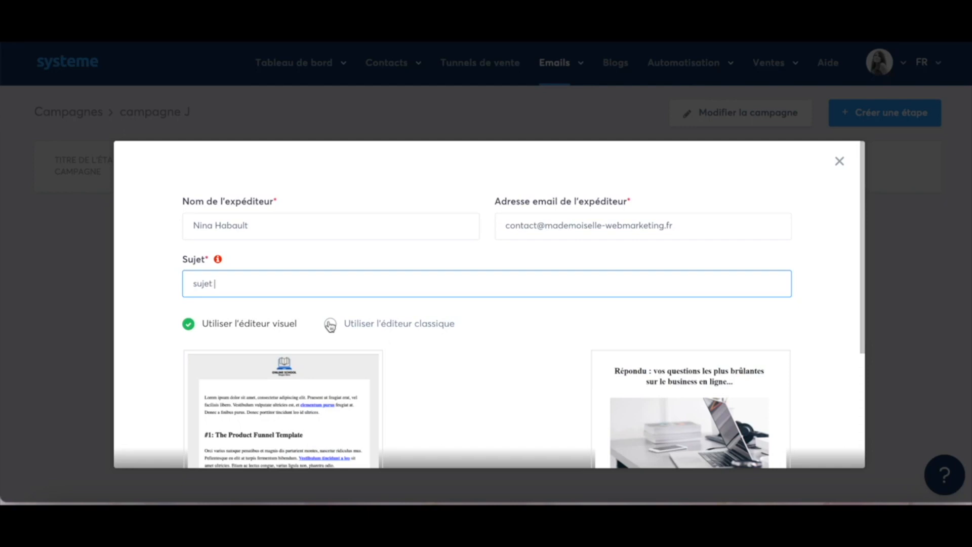
pyautogui.click(330, 324)
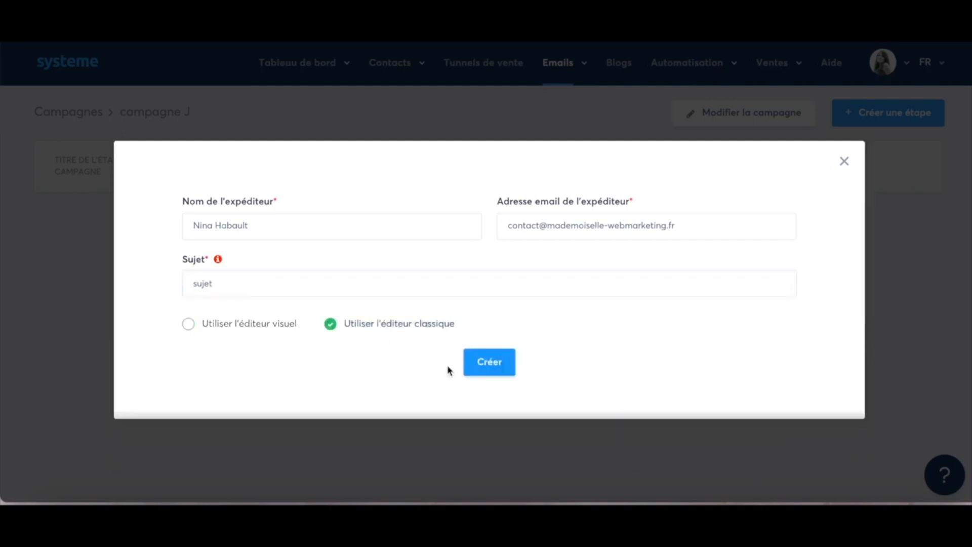
pyautogui.click(488, 355)
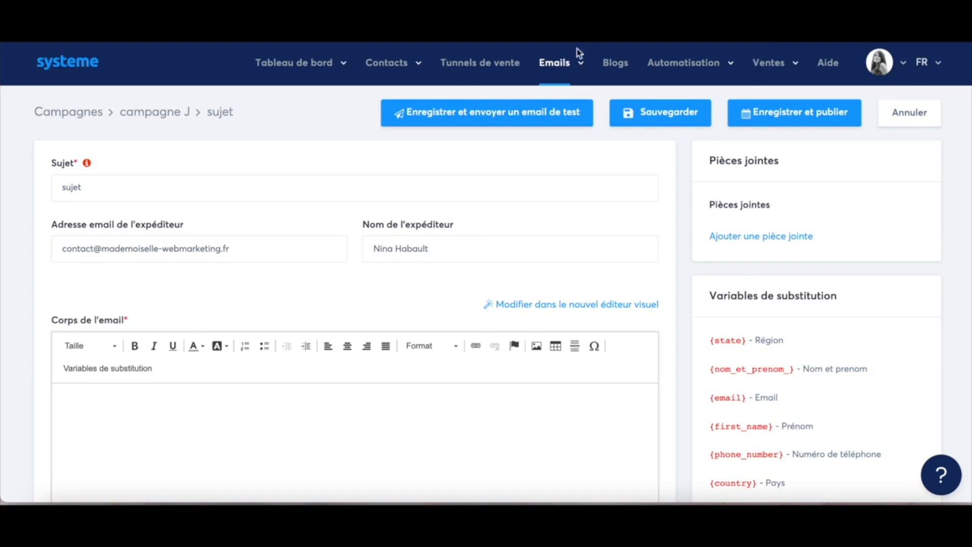
# Step: Examine the step delays of the "email système io" campaign and the settings, body and attachment of its "Votre livre SYSTEME IO" email
pyautogui.moveTo(566, 65)
pyautogui.click(540, 114)
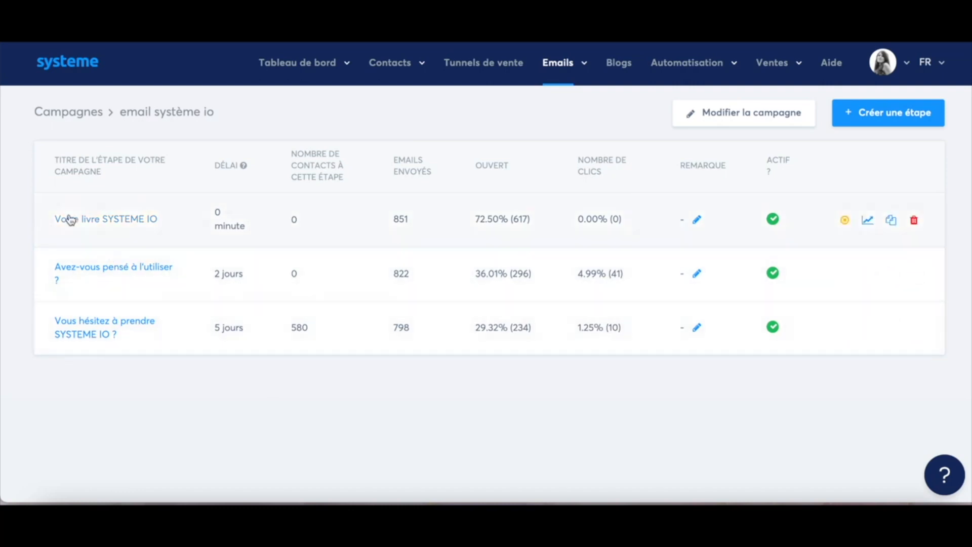
pyautogui.moveTo(240, 226); pyautogui.dragTo(214, 208)
pyautogui.click(228, 220)
pyautogui.click(91, 225)
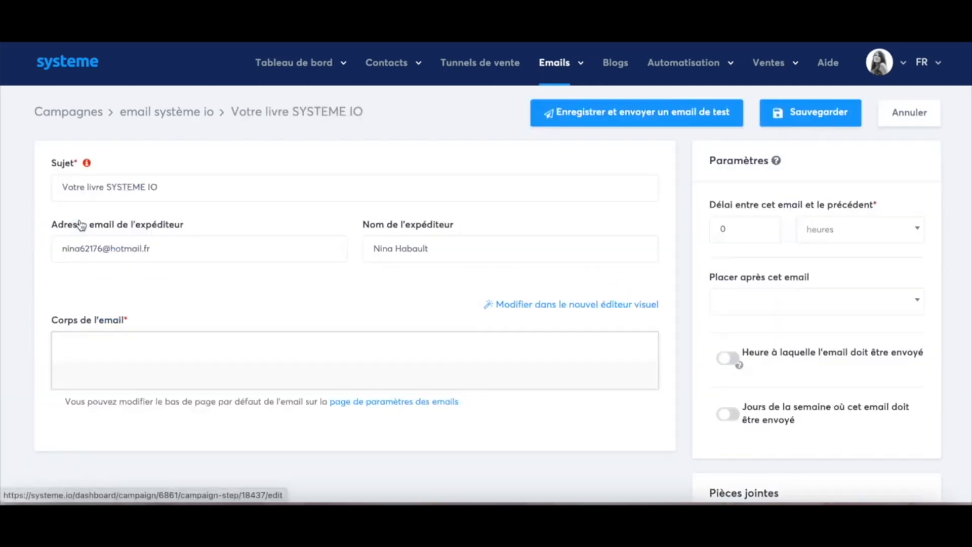
pyautogui.scroll(-3, 242, 337)
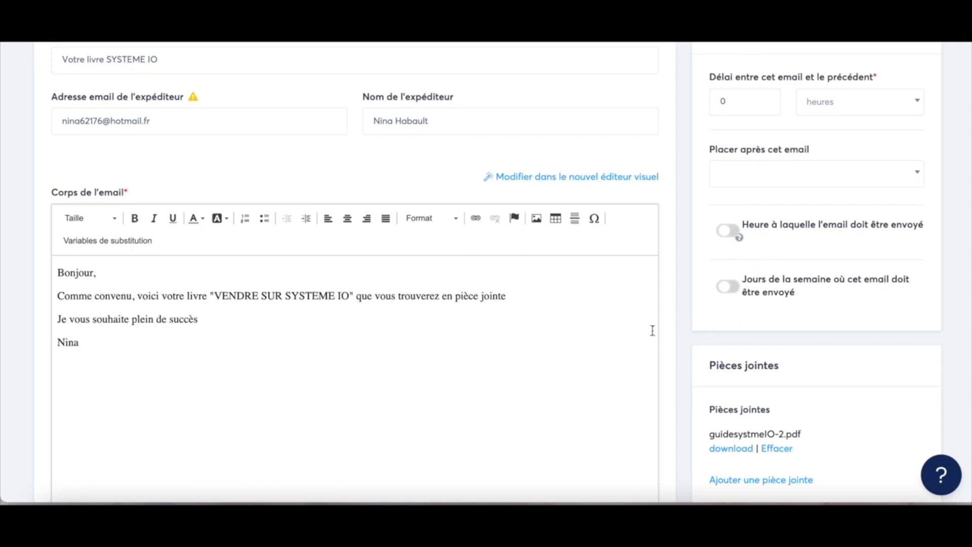
pyautogui.scroll(-3, 652, 330)
pyautogui.scroll(5, 463, 257)
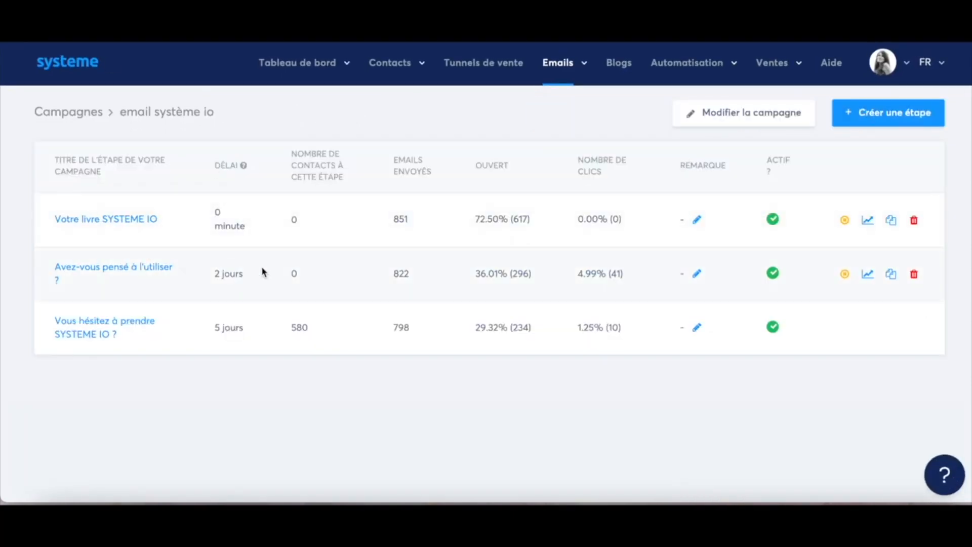
# Step: Examine the settings and body of the "Avez-vous pensé à l'utiliser ?" and "Vous hésitez à prendre SYSTEME IO ?" emails in the campaign
pyautogui.click(89, 272)
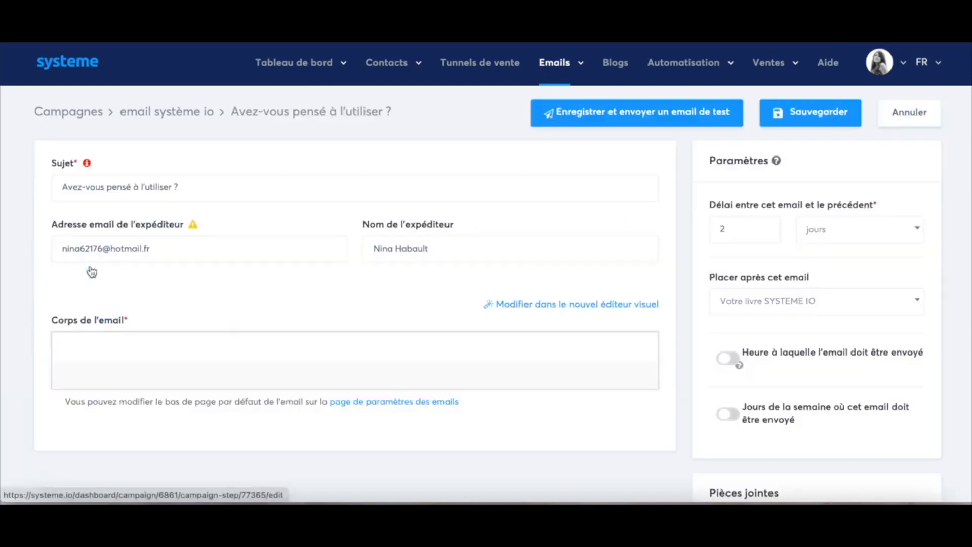
pyautogui.scroll(-2, 293, 346)
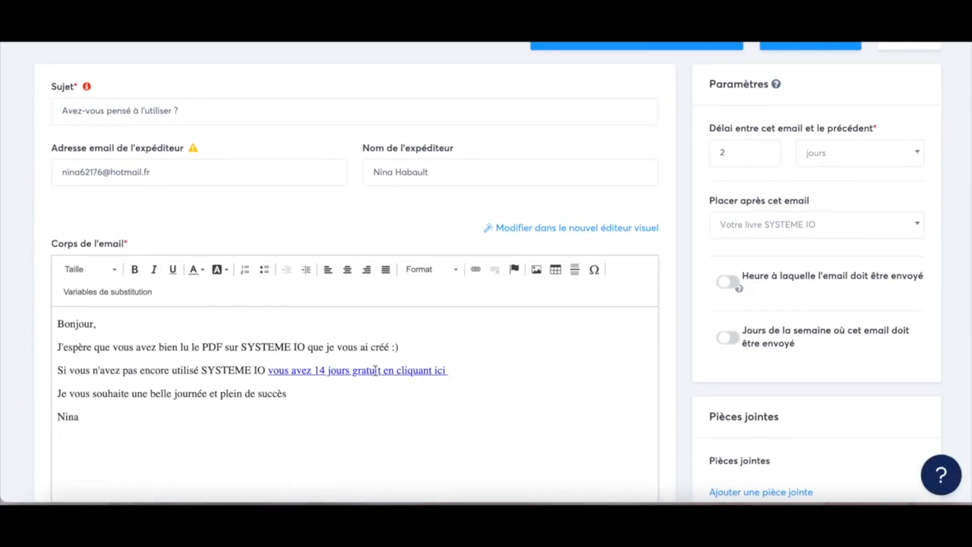
pyautogui.scroll(2, 80, 221)
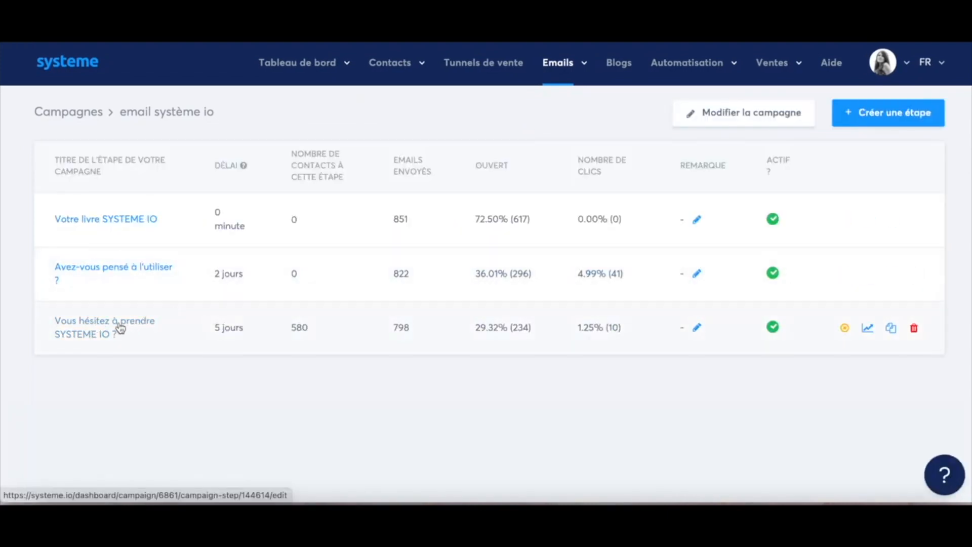
pyautogui.click(148, 326)
pyautogui.scroll(-5, 231, 365)
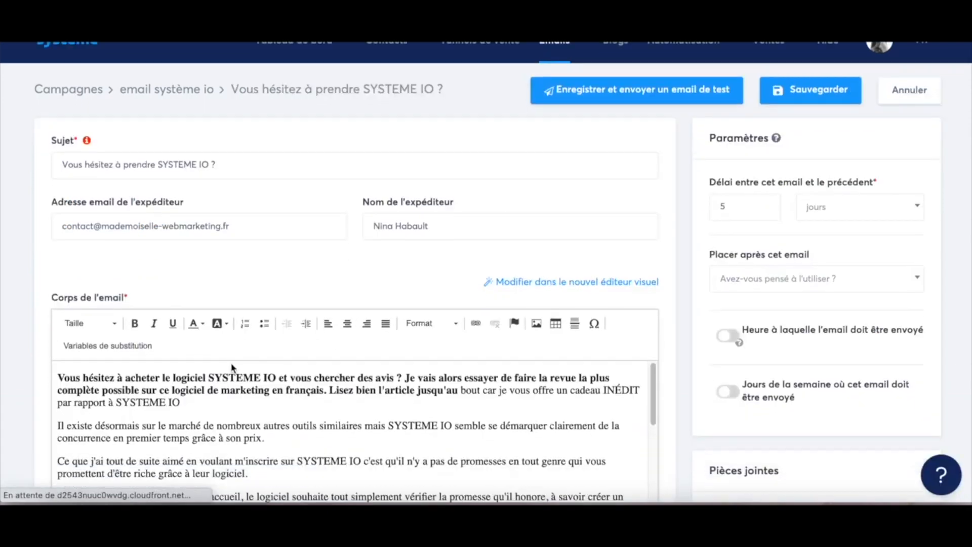
pyautogui.scroll(-20, 231, 364)
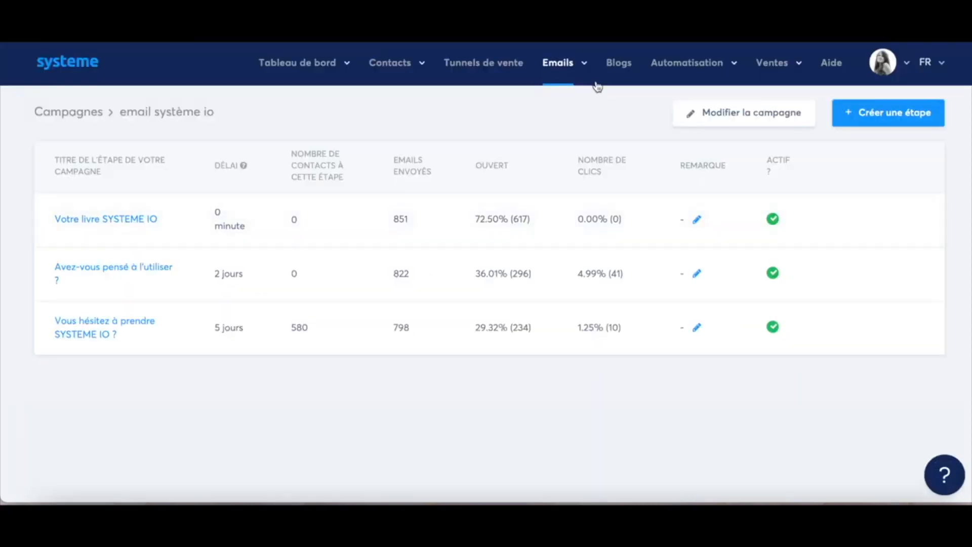
# Step: Open the opt-in automation rule of the "Page de capture" in the "TDV produit J" sales funnel
pyautogui.moveTo(578, 75)
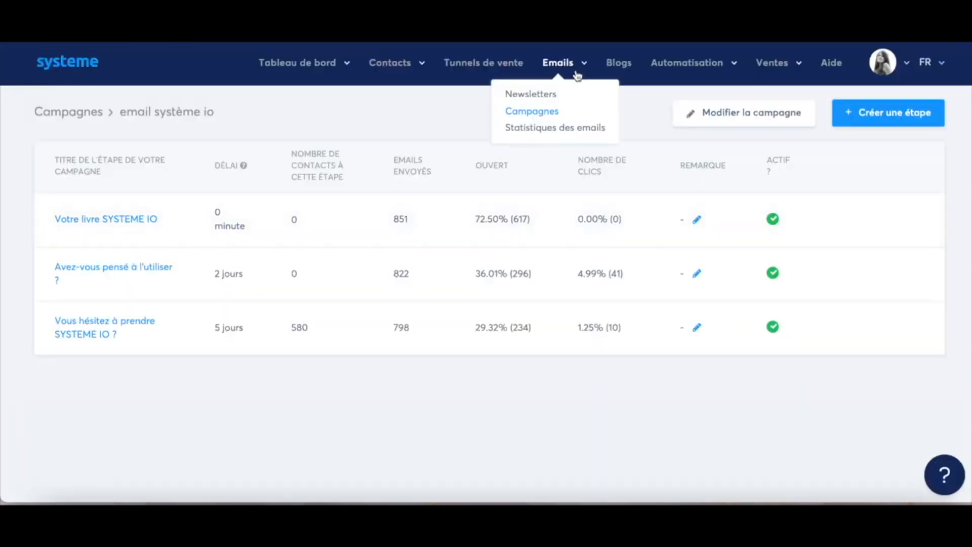
pyautogui.click(481, 71)
pyautogui.click(93, 191)
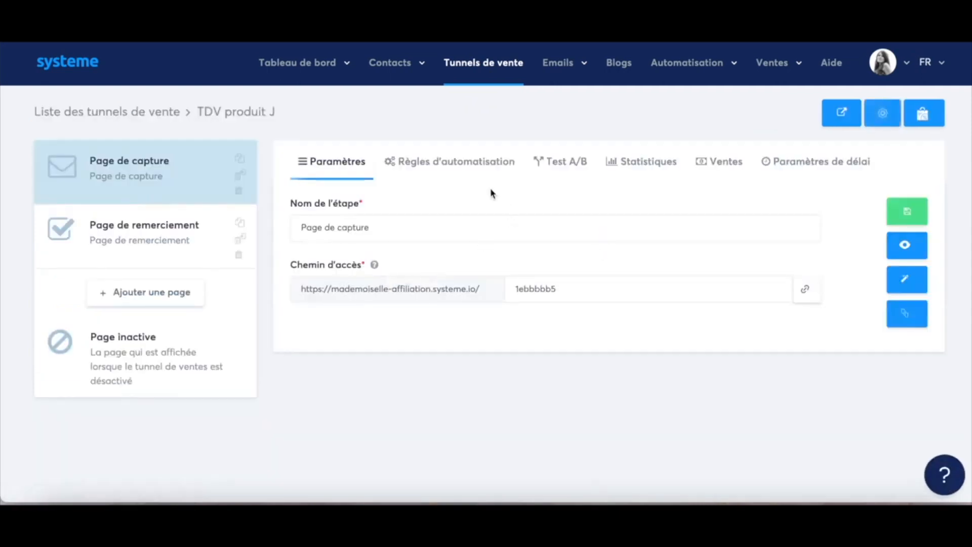
pyautogui.click(463, 170)
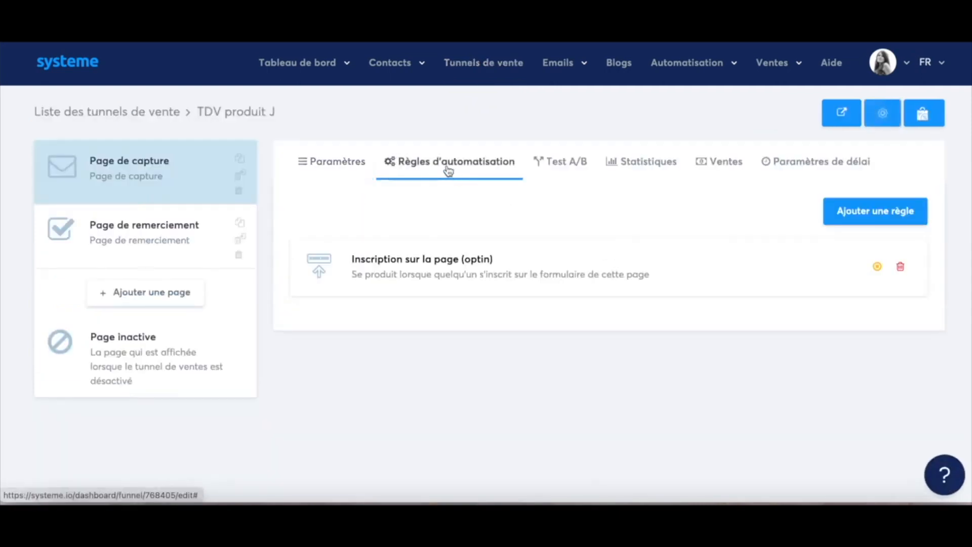
pyautogui.click(420, 271)
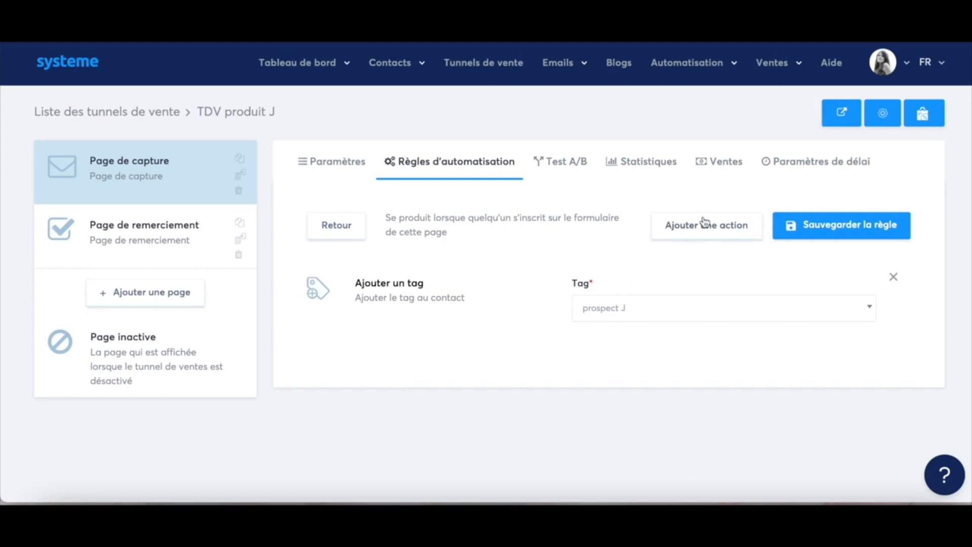
# Step: Add a "S'abonner à la campagne" action for "campagne J" to the opt-in rule and save the rule
pyautogui.click(722, 226)
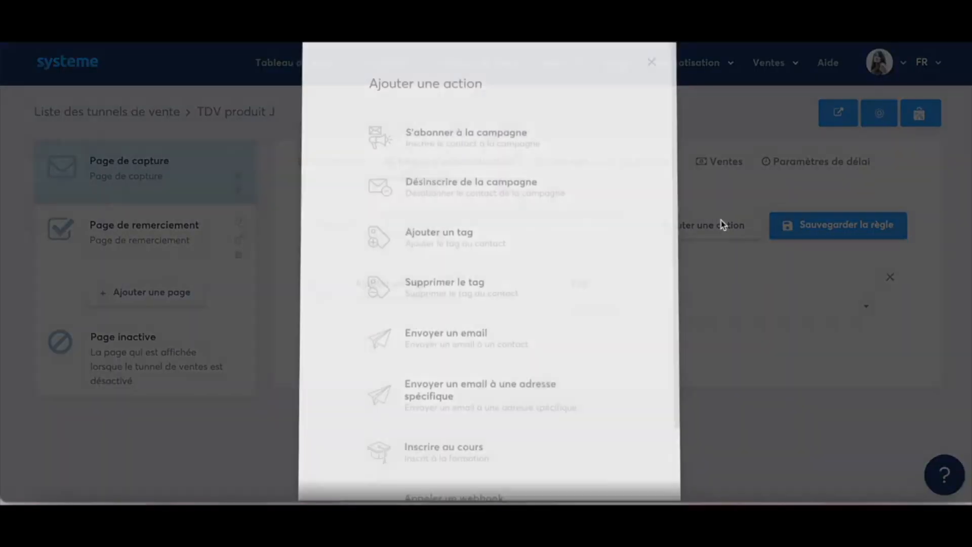
pyautogui.click(446, 133)
pyautogui.scroll(-1, 503, 394)
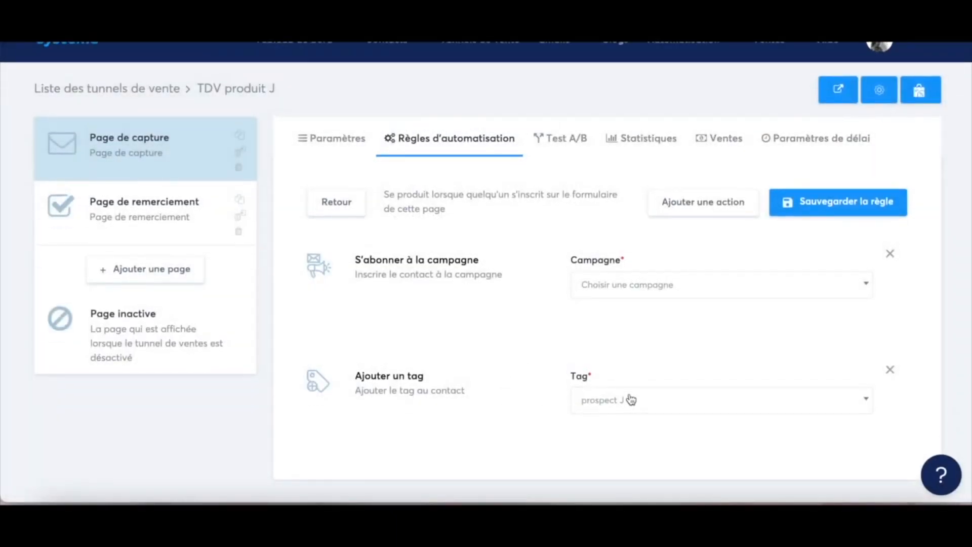
pyautogui.click(631, 295)
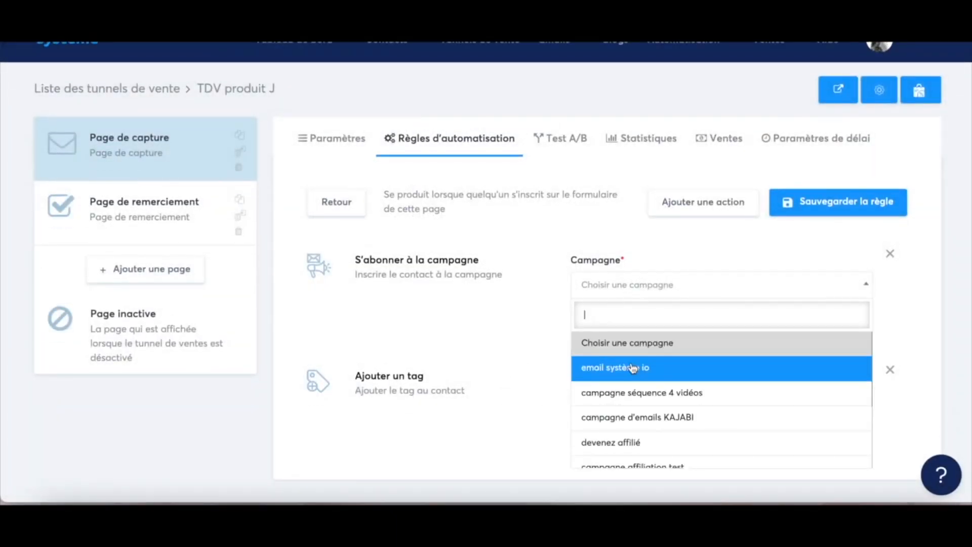
pyautogui.scroll(-3, 630, 370)
pyautogui.click(611, 452)
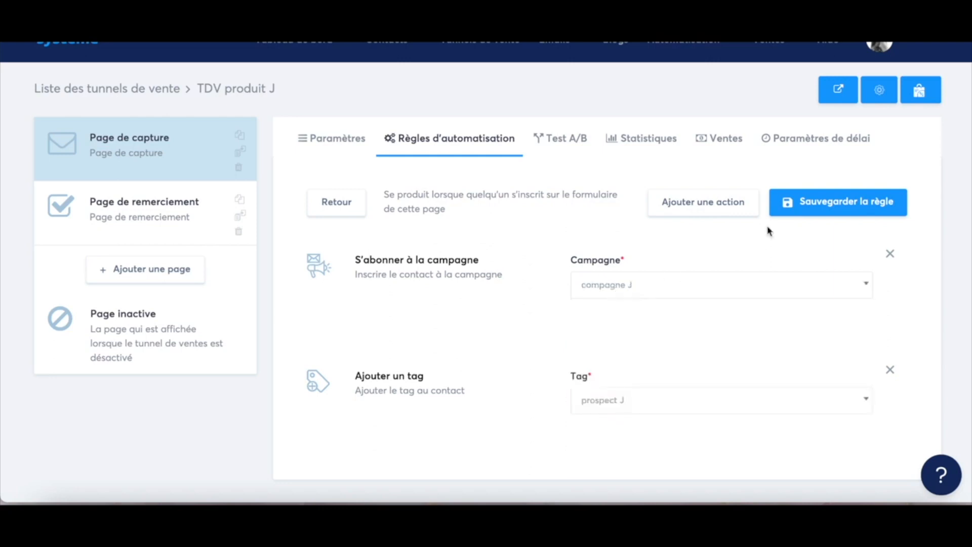
pyautogui.click(825, 204)
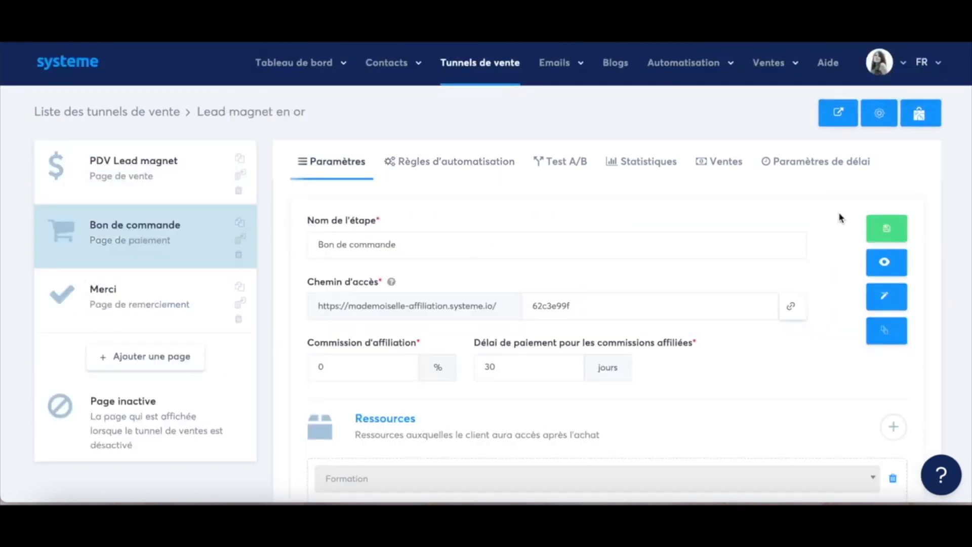
# Step: Preview the "PDV Lead magnet" sales page of the "Lead magnet en or" funnel and look through its content
pyautogui.click(134, 184)
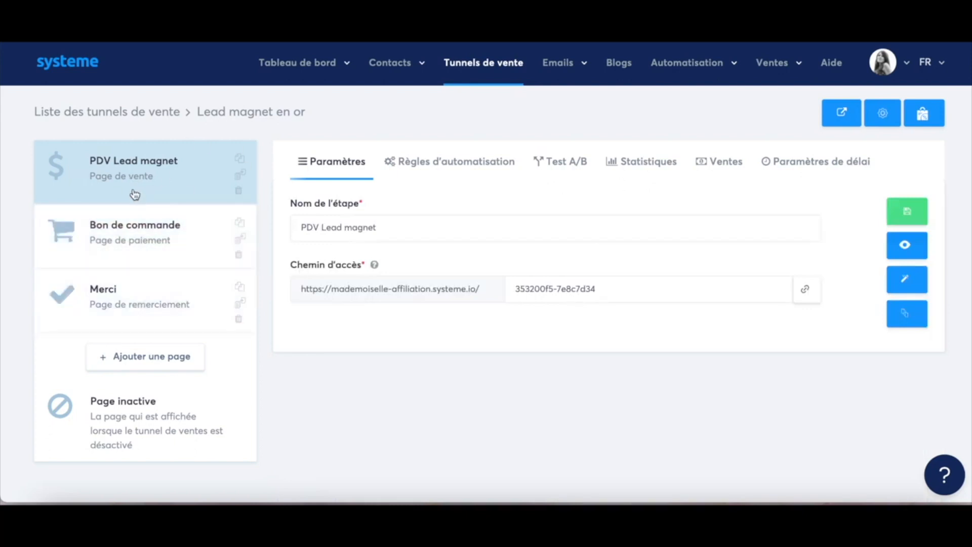
pyautogui.click(907, 246)
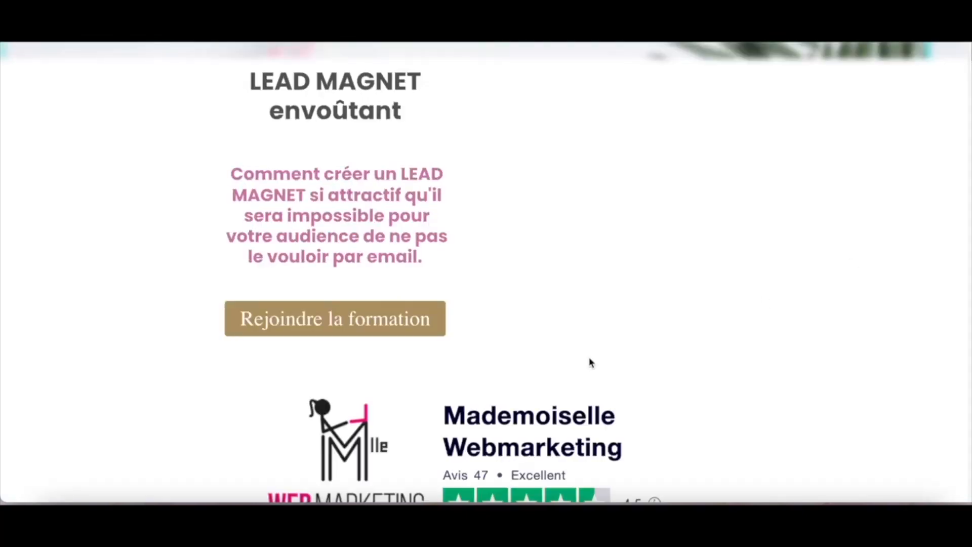
pyautogui.scroll(-20, 590, 363)
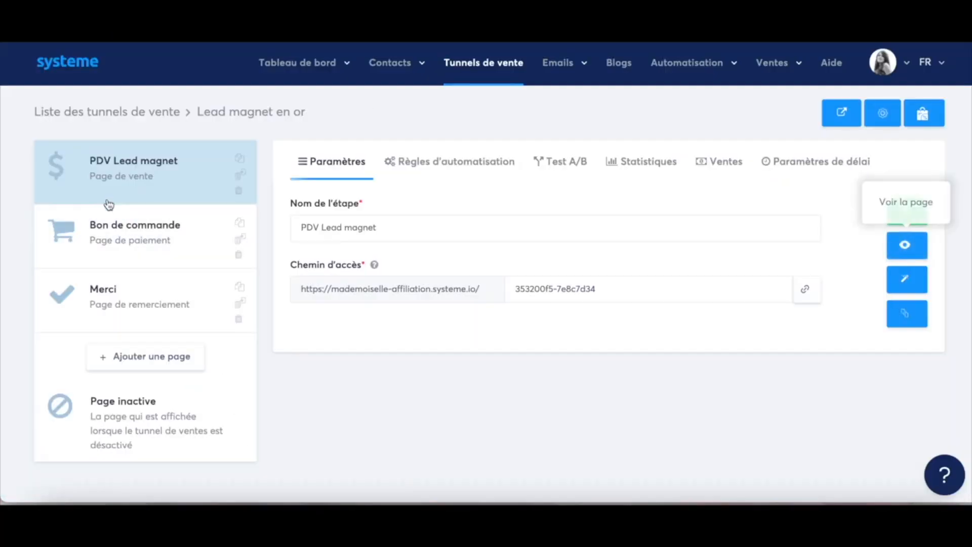
# Step: Examine the "Nouvelle vente" automation rule on the "Bon de commande" payment page of the "Lead magnet en or" funnel
pyautogui.click(130, 178)
pyautogui.click(466, 169)
pyautogui.click(127, 239)
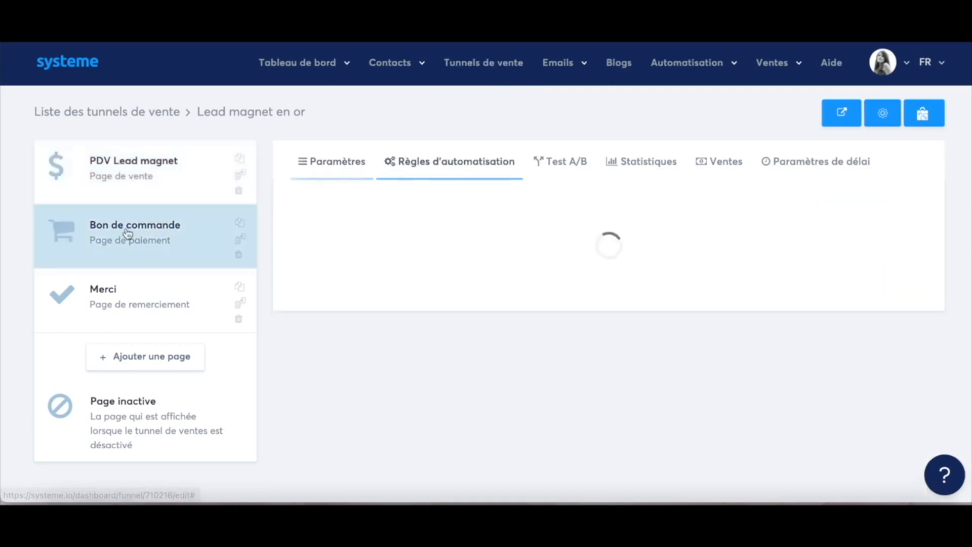
pyautogui.click(449, 172)
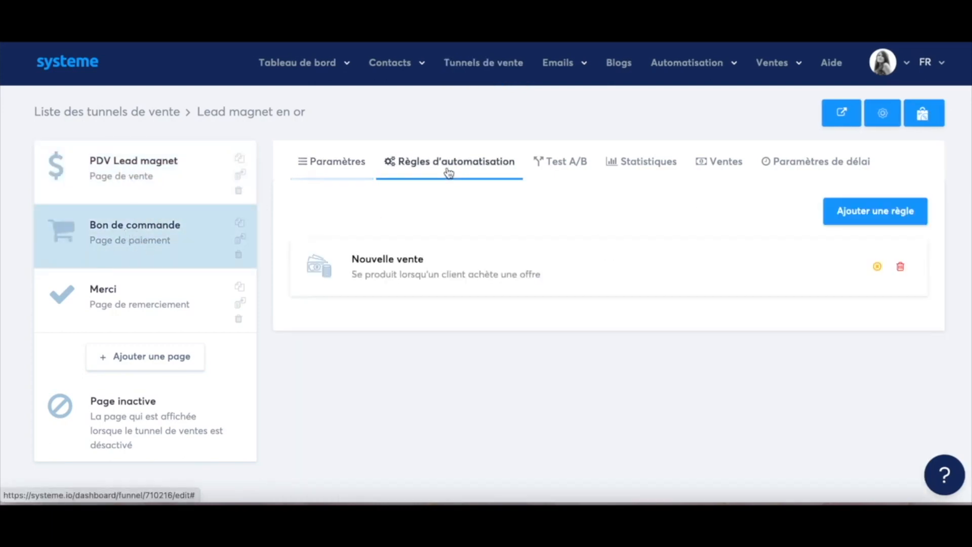
pyautogui.click(449, 271)
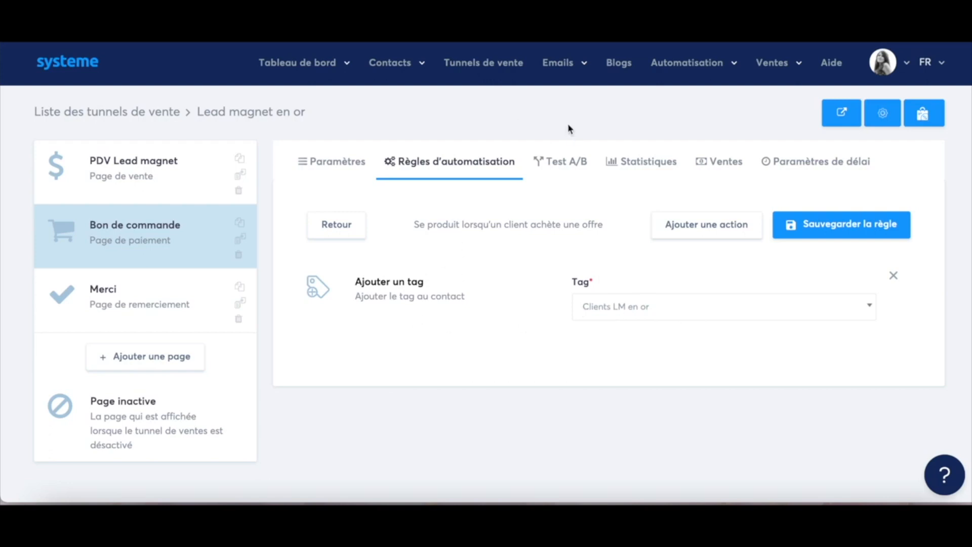
# Step: Start a new general automation rule with a "Tag ajouté" trigger for the "clients formations J" tag
pyautogui.moveTo(682, 70)
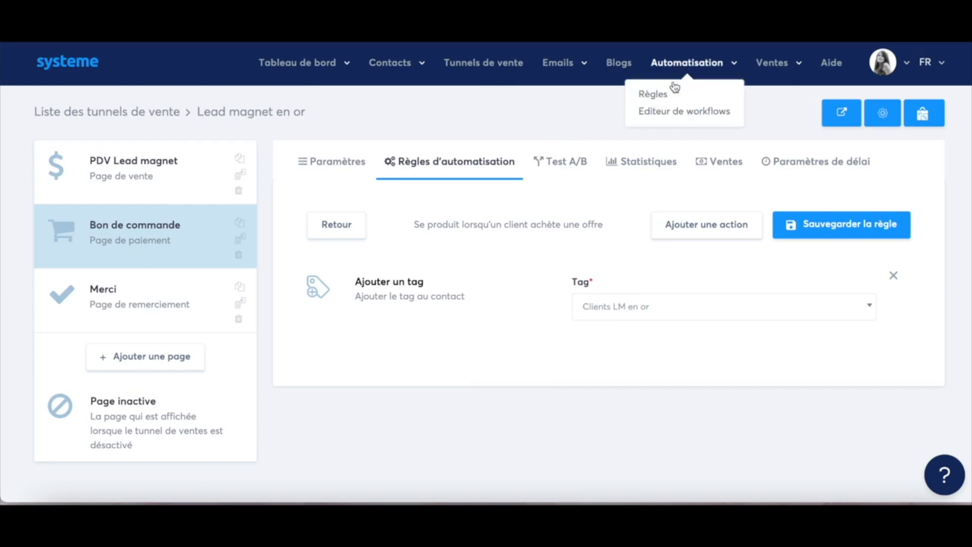
pyautogui.click(655, 95)
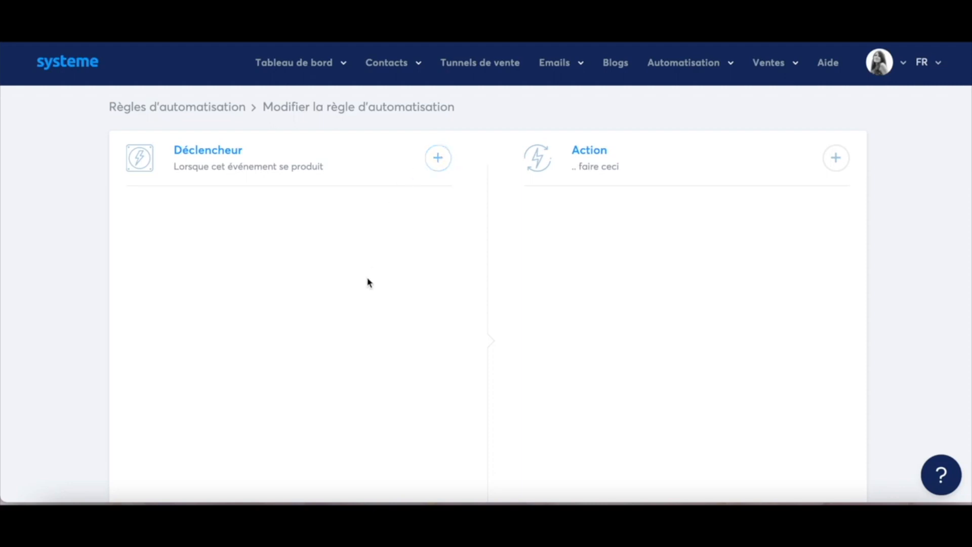
pyautogui.click(438, 160)
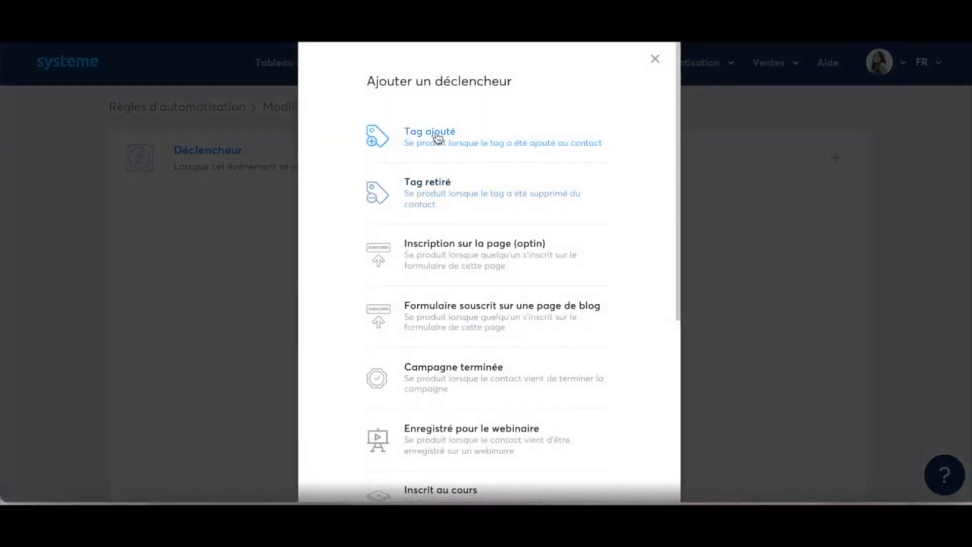
pyautogui.click(438, 138)
pyautogui.click(341, 282)
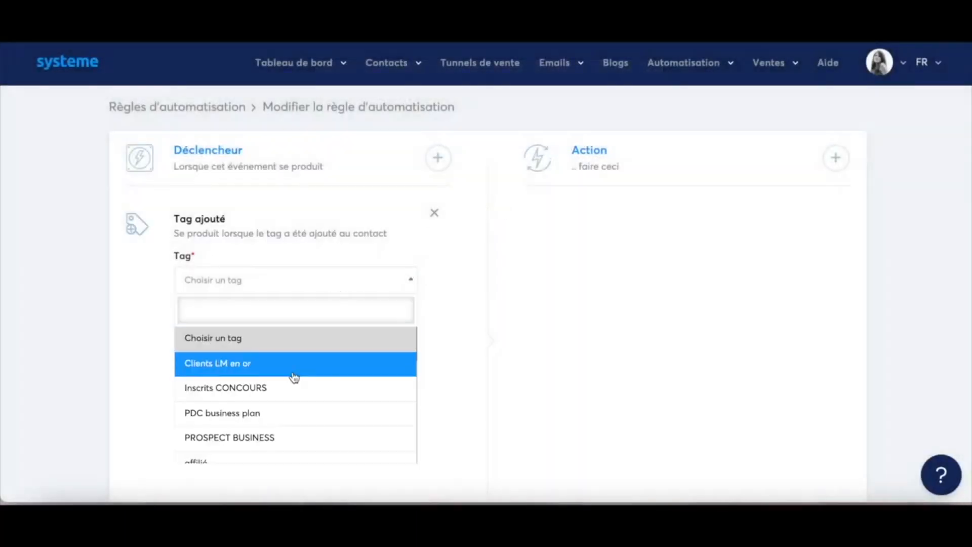
pyautogui.scroll(-10, 254, 409)
pyautogui.scroll(2, 253, 409)
pyautogui.click(246, 414)
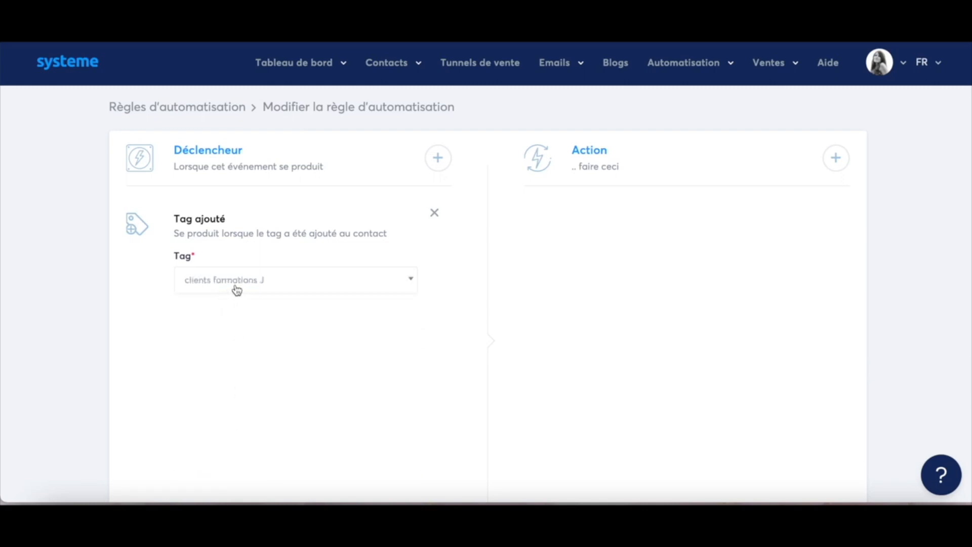
# Step: Give the rule a "Désinscrire de la campagne" action for "campagne J" and save the rule
pyautogui.click(836, 158)
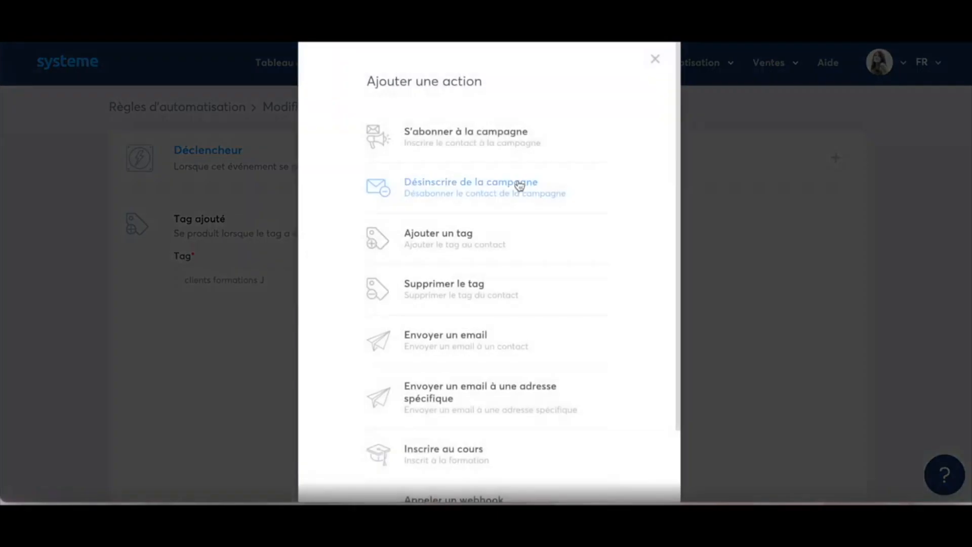
pyautogui.click(447, 188)
pyautogui.click(657, 293)
pyautogui.scroll(-3, 649, 375)
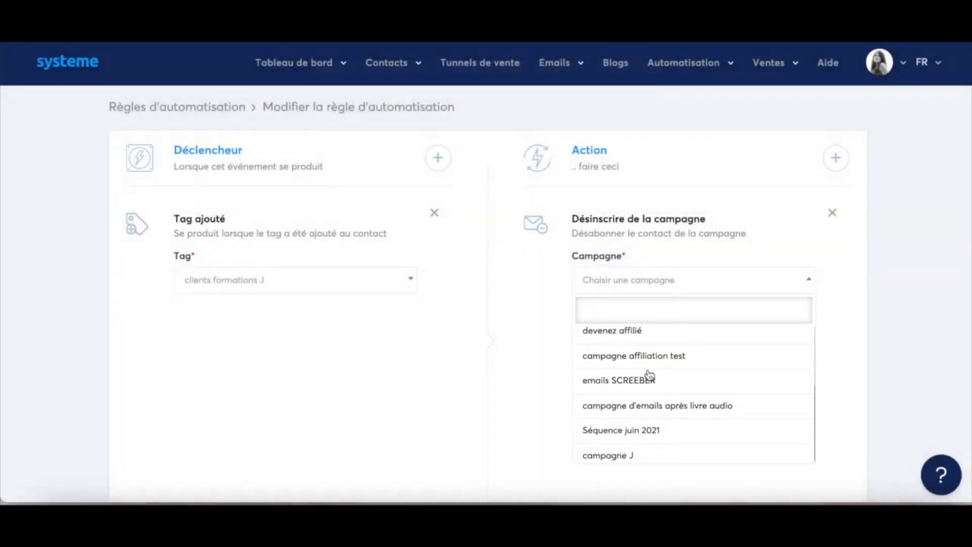
pyautogui.click(617, 455)
pyautogui.scroll(-5, 667, 390)
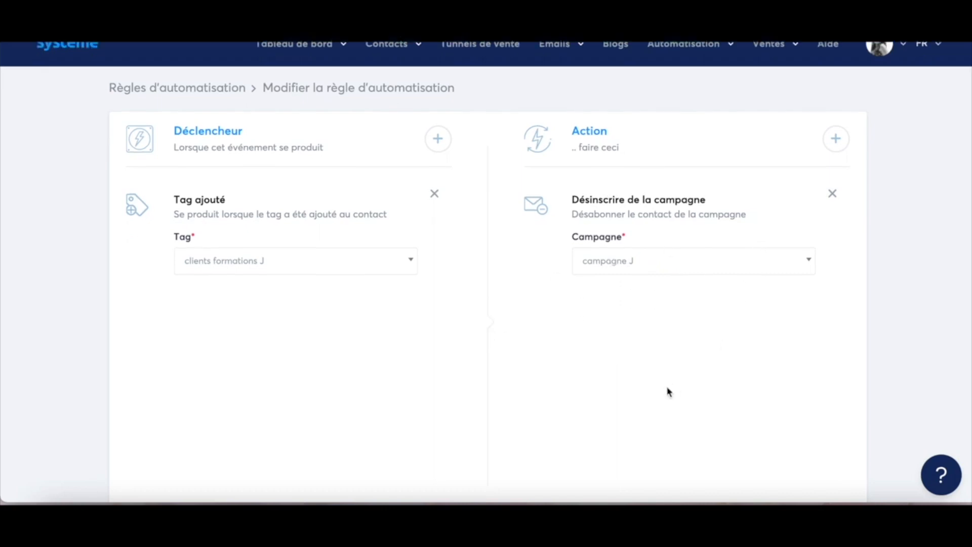
pyautogui.click(749, 420)
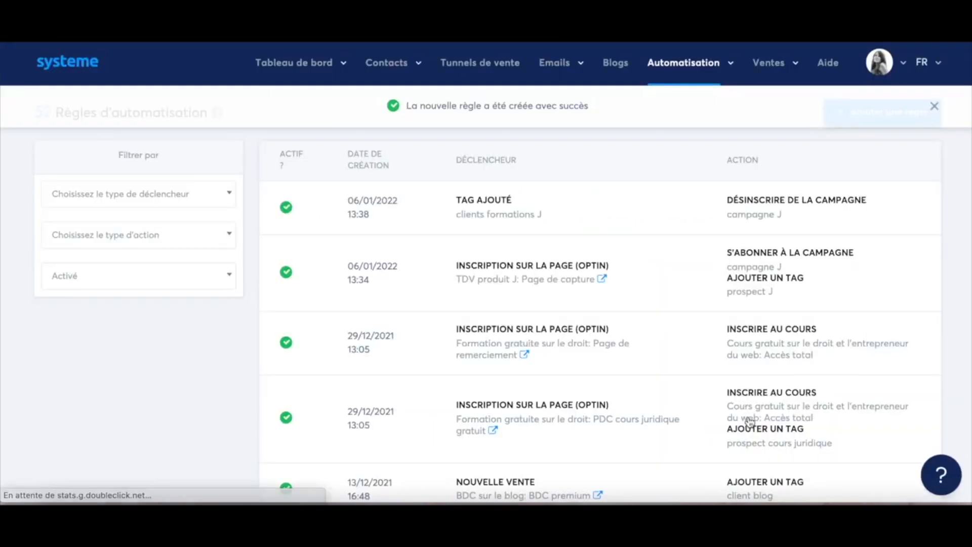
# Step: Reopen the "clients formations J" tag rule to review its trigger and action
pyautogui.click(474, 207)
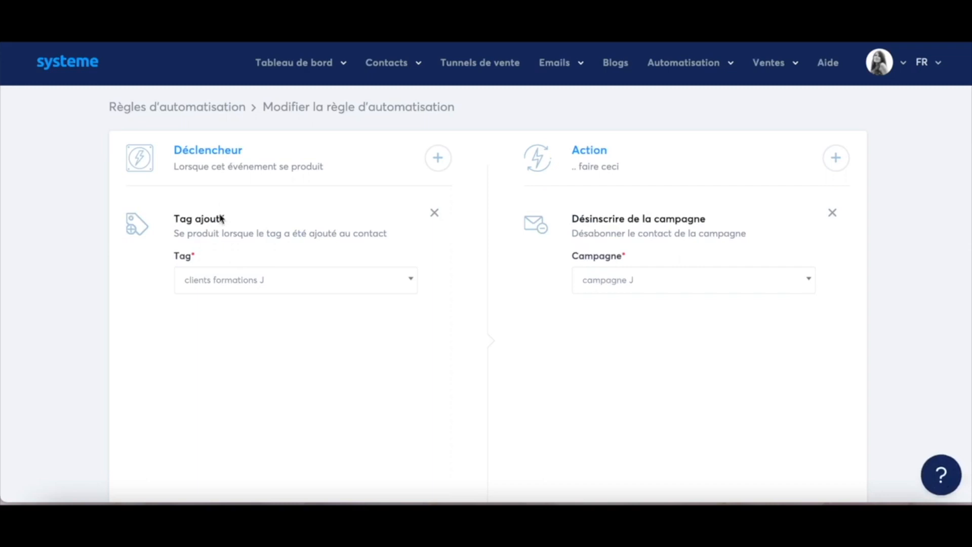